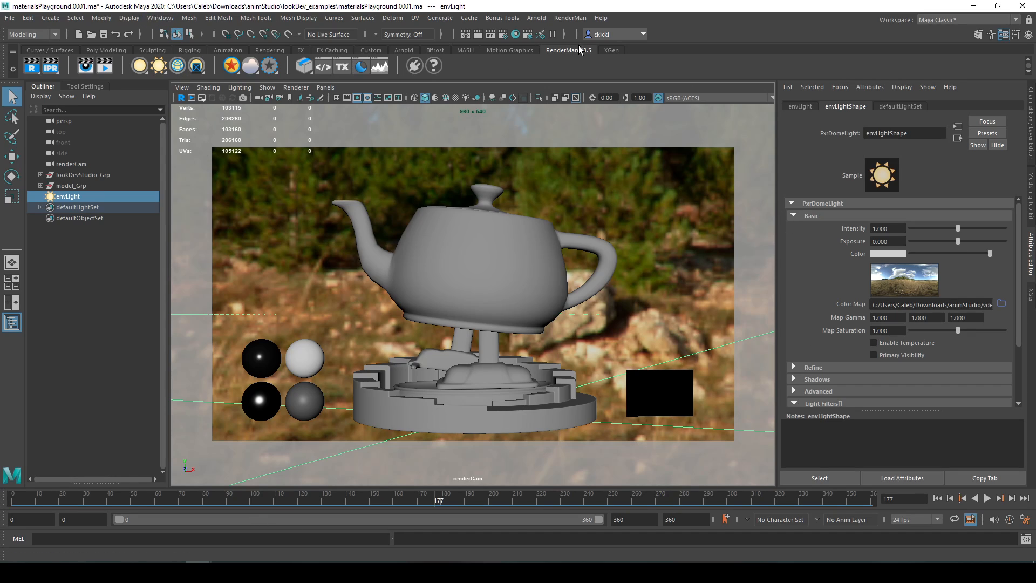
Check the load status of the RenderMan_for_Maya.py plug-in in the Plug-in Manager.
{"action": "left_click", "coordinate": [572, 19]}
{"action": "left_click", "coordinate": [562, 50]}
{"action": "left_click", "coordinate": [161, 20]}
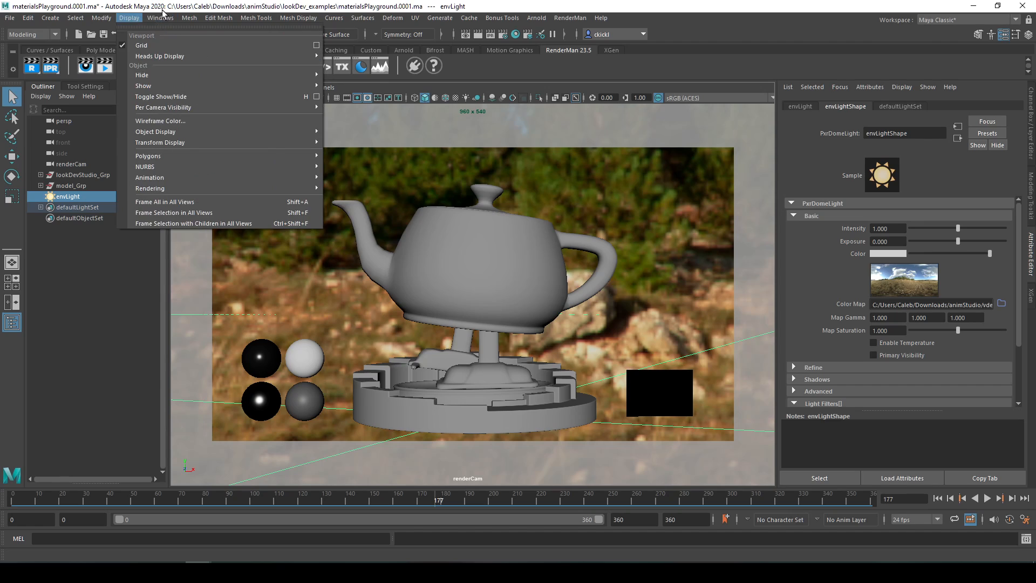
{"action": "mouse_move", "coordinate": [232, 121]}
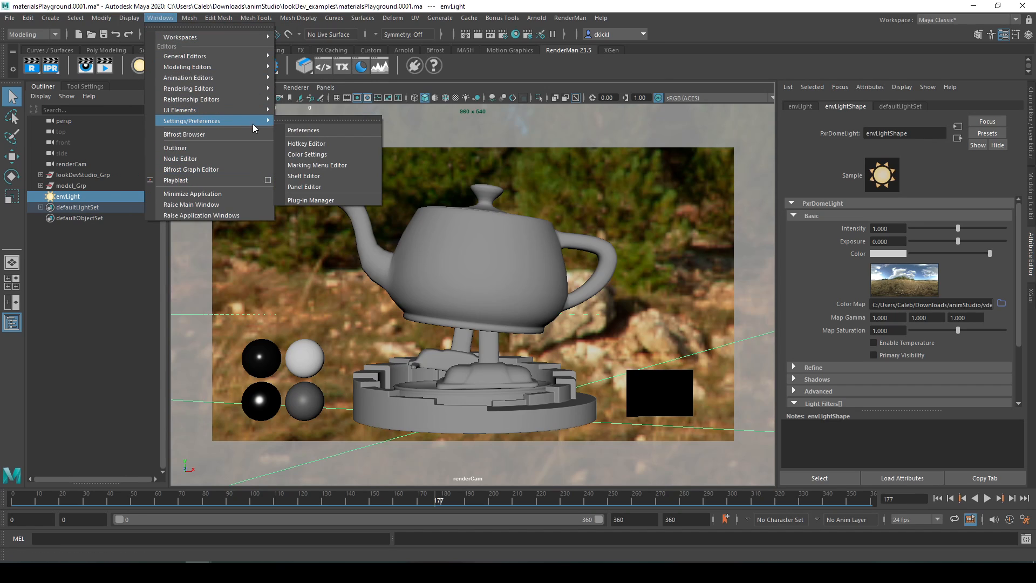
{"action": "left_click", "coordinate": [345, 201]}
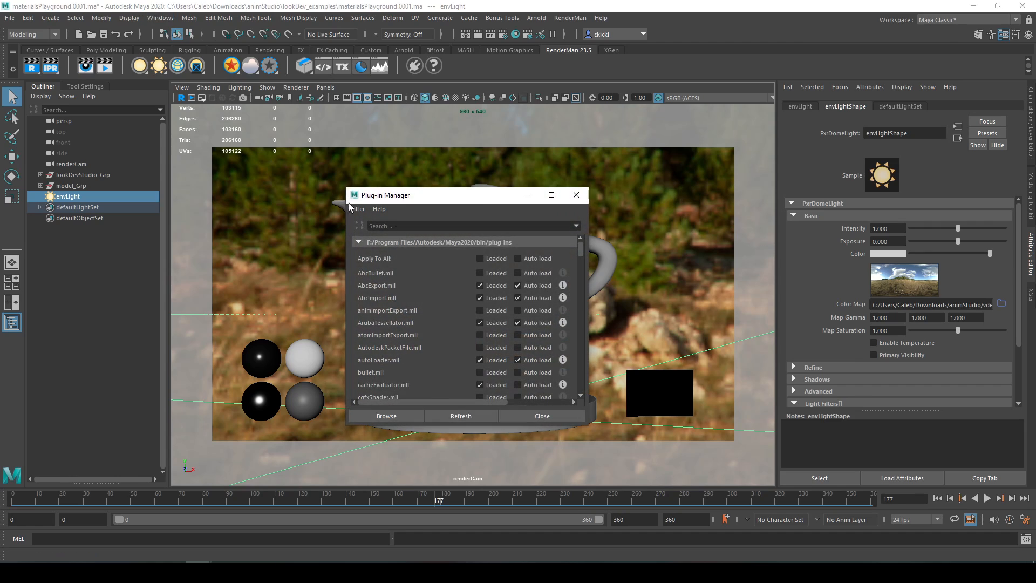
{"action": "left_click_drag", "start_coordinate": [469, 199], "coordinate": [469, 92]}
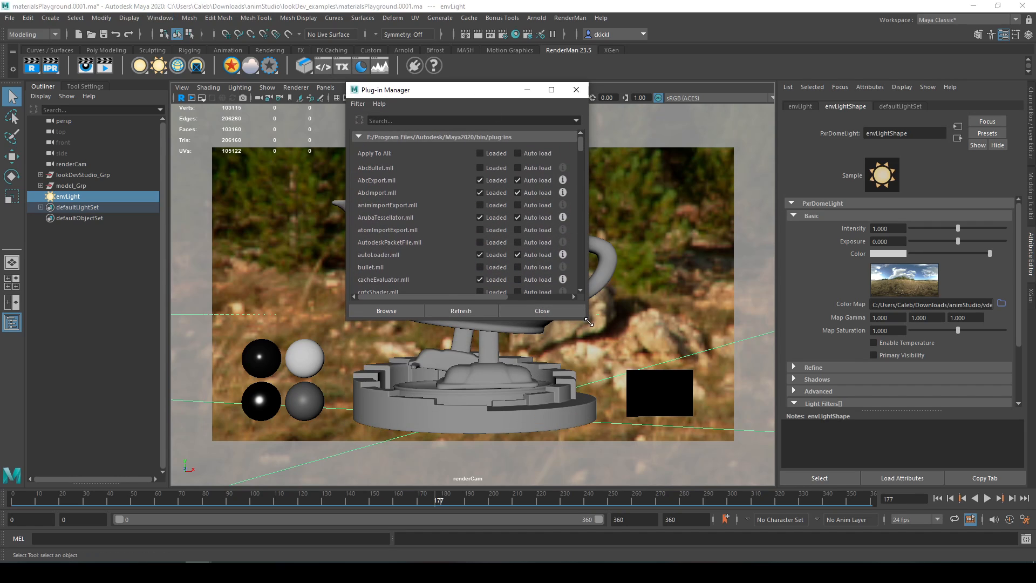
{"action": "left_click_drag", "start_coordinate": [586, 318], "coordinate": [766, 479]}
{"action": "scroll", "coordinate": [656, 404], "scroll_direction": "down", "scroll_amount": 5}
{"action": "scroll", "coordinate": [627, 355], "scroll_direction": "down", "scroll_amount": 5}
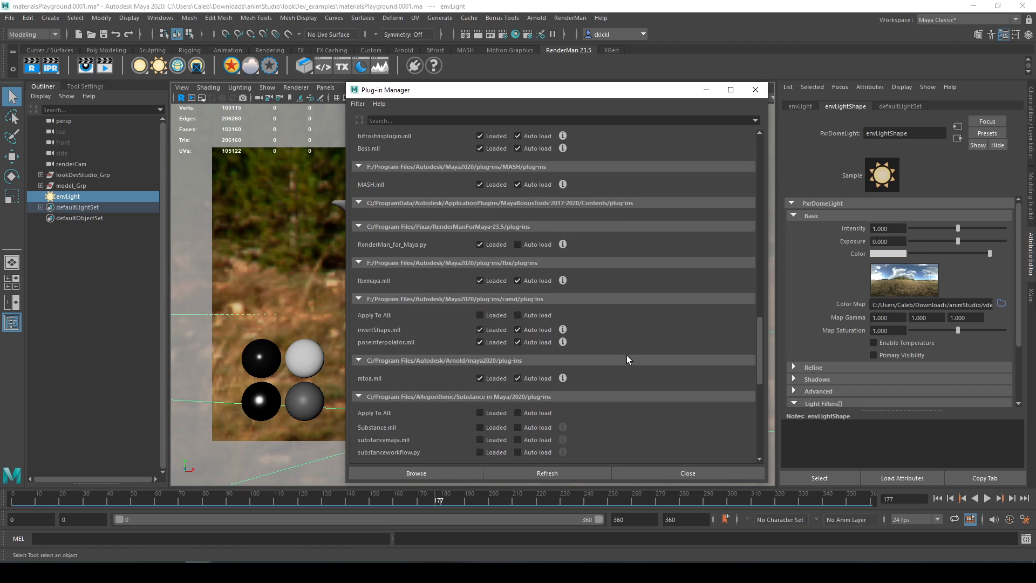
{"action": "scroll", "coordinate": [627, 355], "scroll_direction": "up", "scroll_amount": 5}
{"action": "scroll", "coordinate": [626, 355], "scroll_direction": "down", "scroll_amount": 4}
{"action": "scroll", "coordinate": [627, 355], "scroll_direction": "up", "scroll_amount": 3}
{"action": "scroll", "coordinate": [652, 361], "scroll_direction": "down", "scroll_amount": 5}
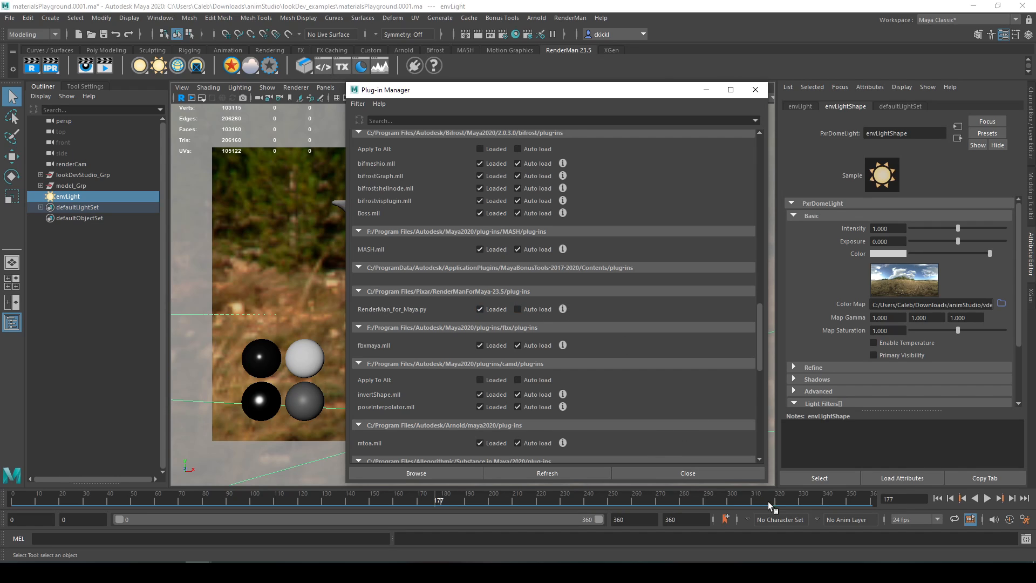
{"action": "left_click", "coordinate": [721, 473]}
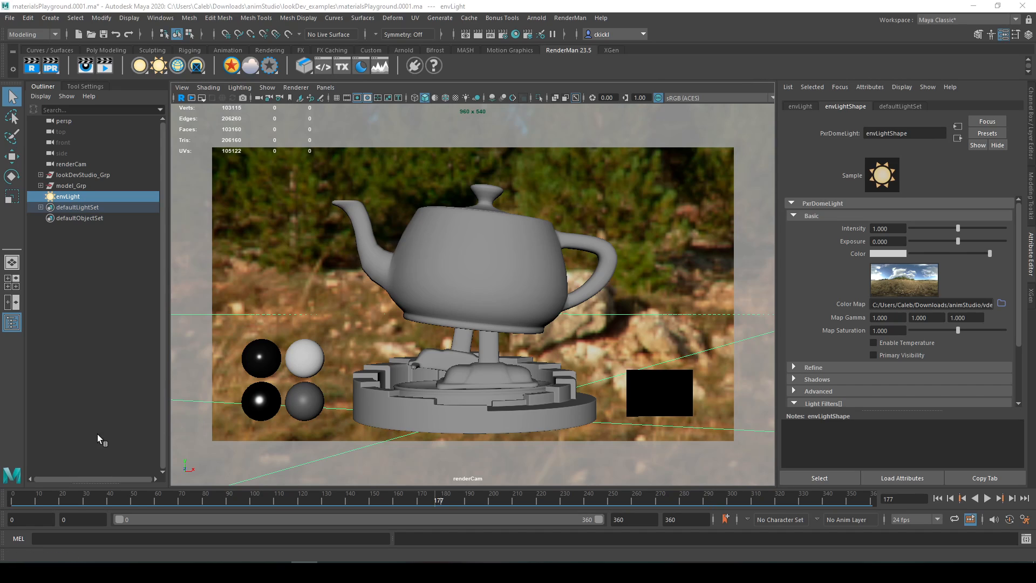
Review the available RenderMan commands and the RenderMan light types that can be created.
{"action": "left_click", "coordinate": [570, 18]}
{"action": "left_click", "coordinate": [572, 19]}
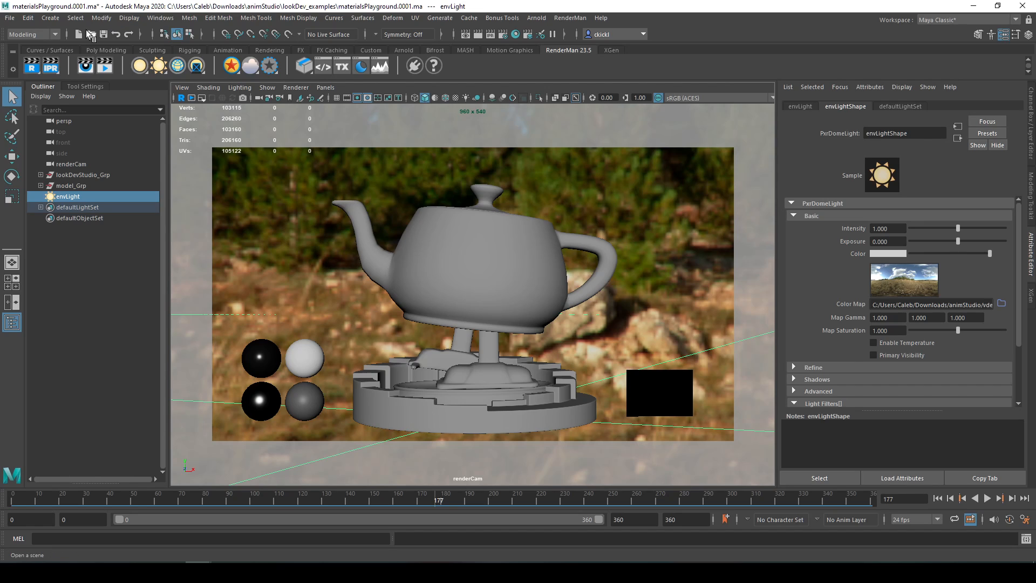
{"action": "left_click", "coordinate": [564, 19]}
{"action": "left_click", "coordinate": [50, 18]}
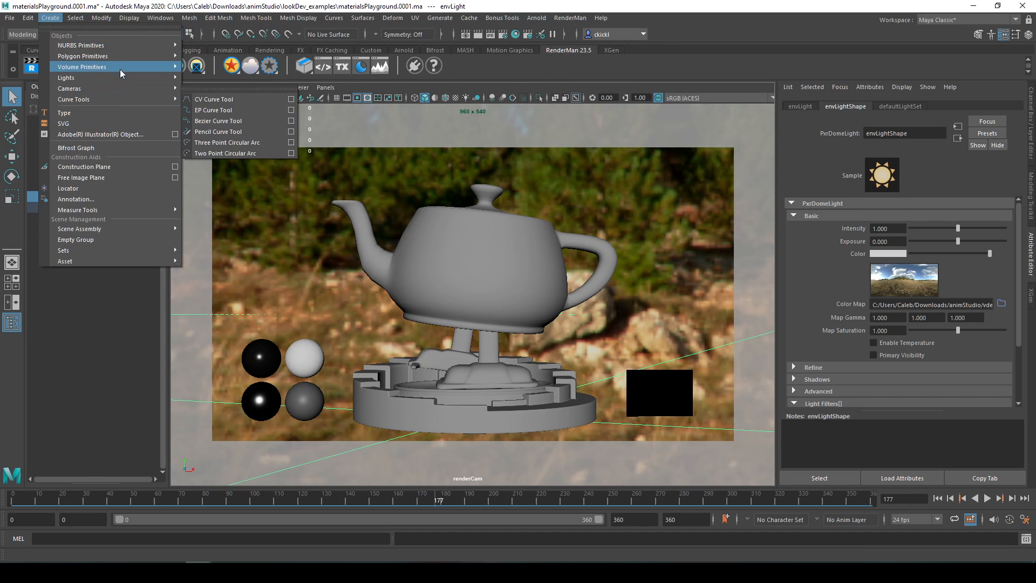
{"action": "mouse_move", "coordinate": [128, 78]}
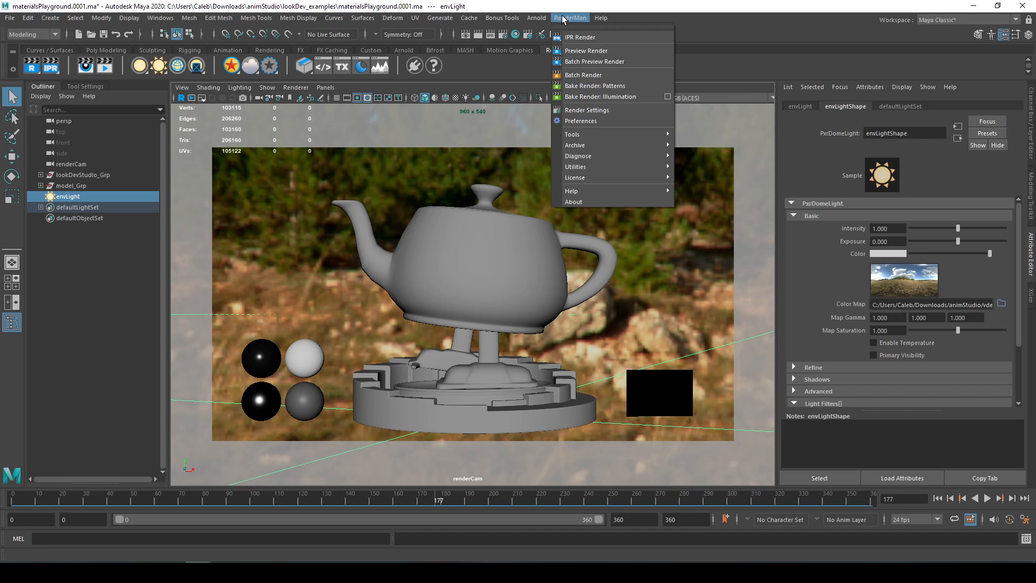
{"action": "mouse_move", "coordinate": [27, 18]}
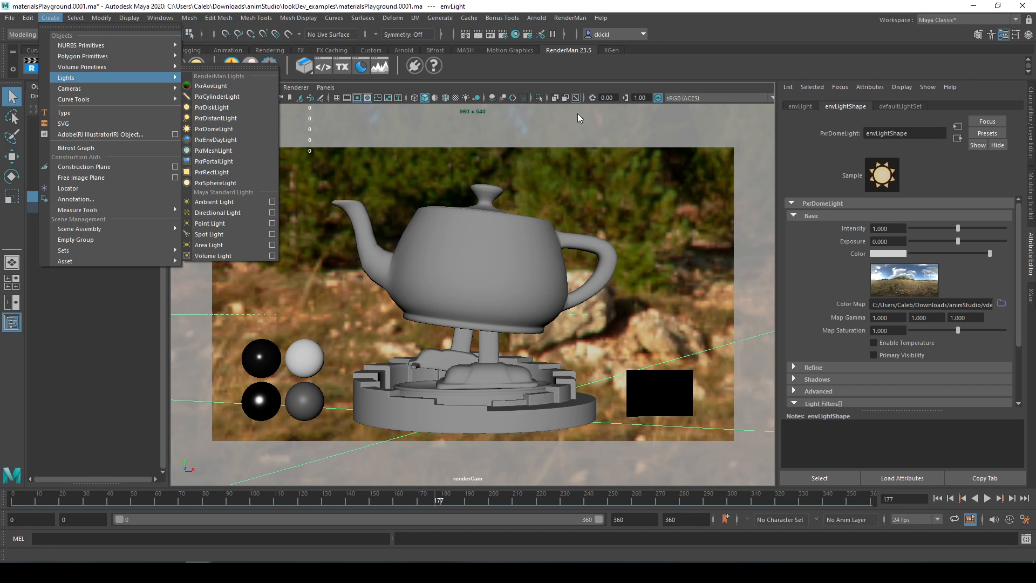
{"action": "left_click", "coordinate": [646, 169]}
{"action": "left_click_drag", "start_coordinate": [711, 291], "coordinate": [723, 362]}
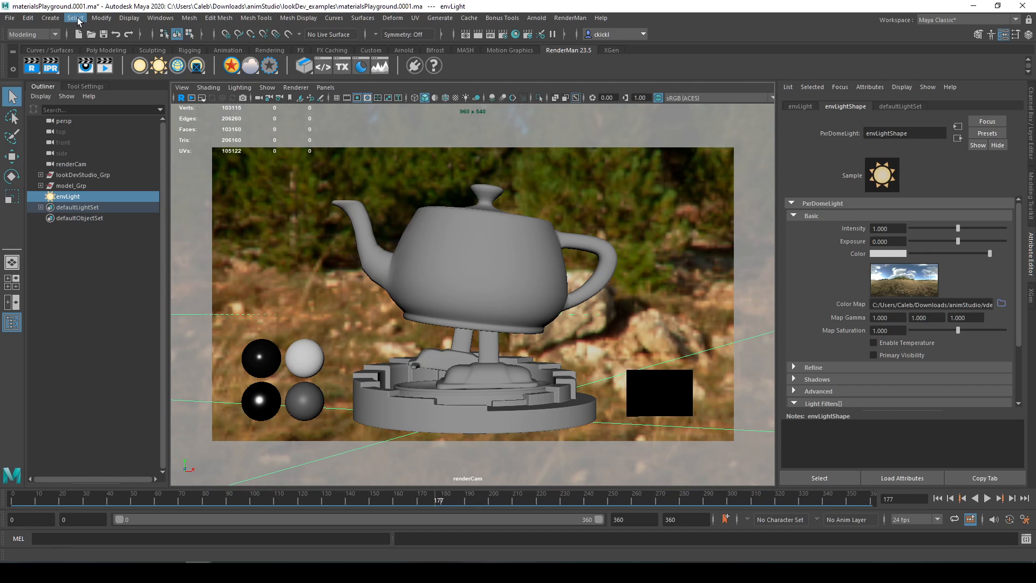
{"action": "left_click", "coordinate": [50, 18]}
{"action": "mouse_move", "coordinate": [95, 57]}
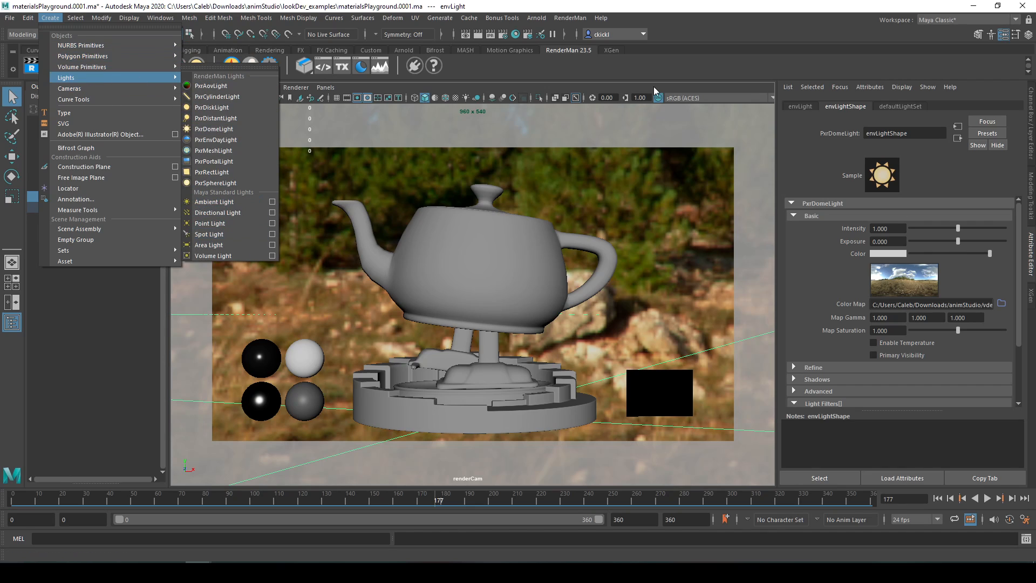
{"action": "left_click", "coordinate": [705, 64]}
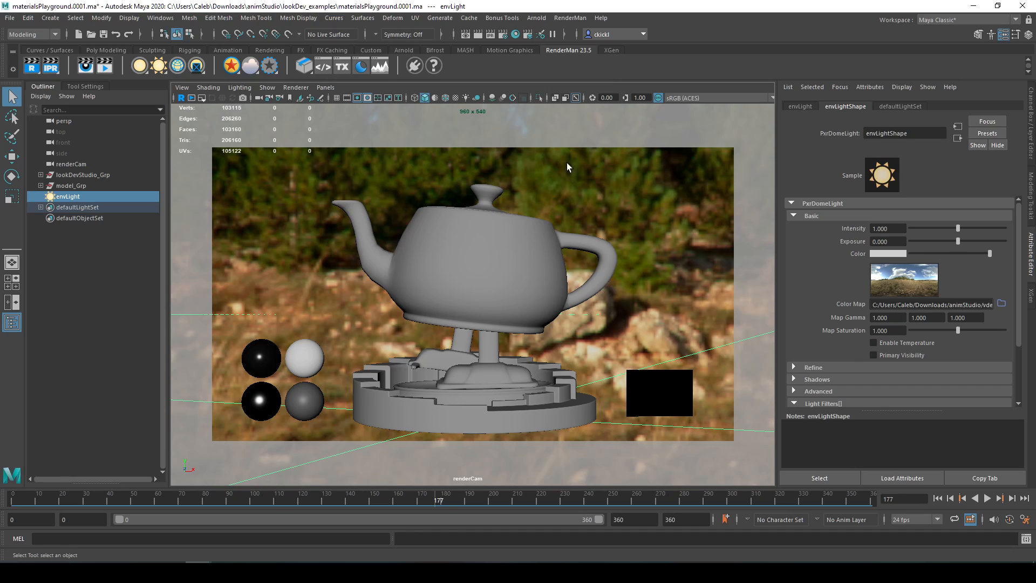
Create a PxrSurface material from the RenderMan bxdf category, starting Assign New Material on the teapot body.
{"action": "right_click", "coordinate": [473, 261]}
{"action": "right_click", "coordinate": [483, 266]}
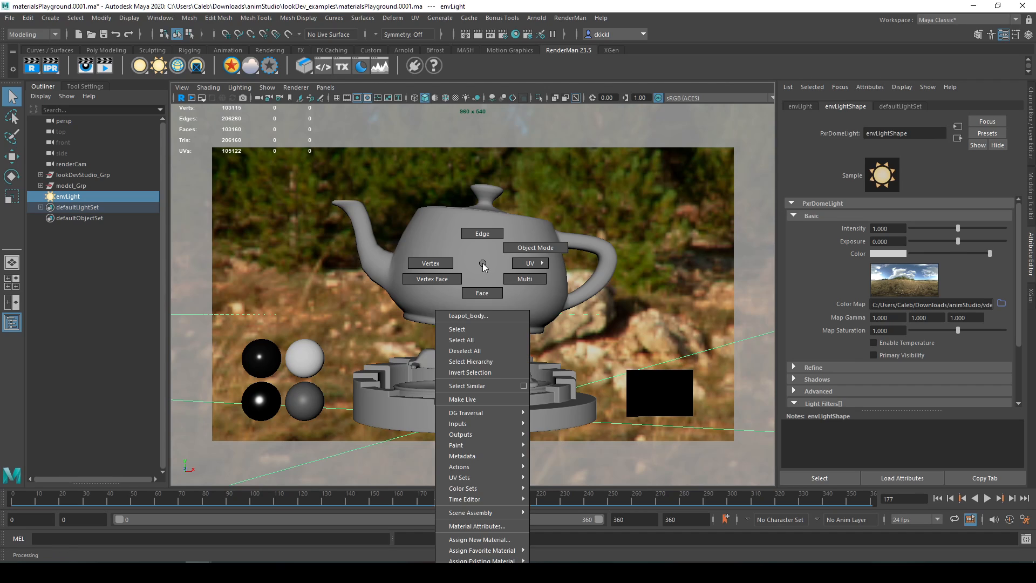
{"action": "left_click", "coordinate": [501, 540]}
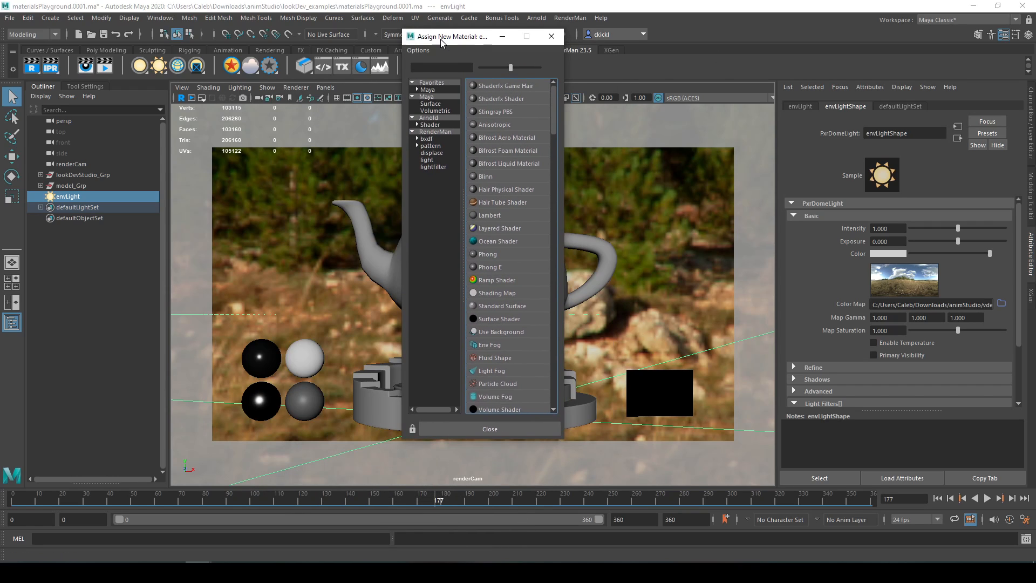
{"action": "left_click_drag", "start_coordinate": [564, 440], "coordinate": [659, 505]}
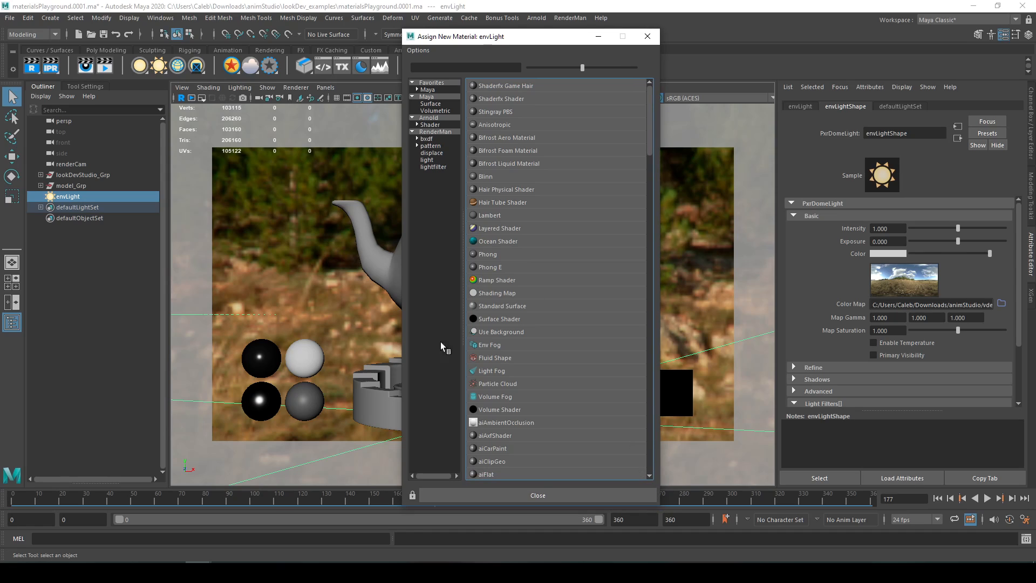
{"action": "left_click", "coordinate": [431, 140]}
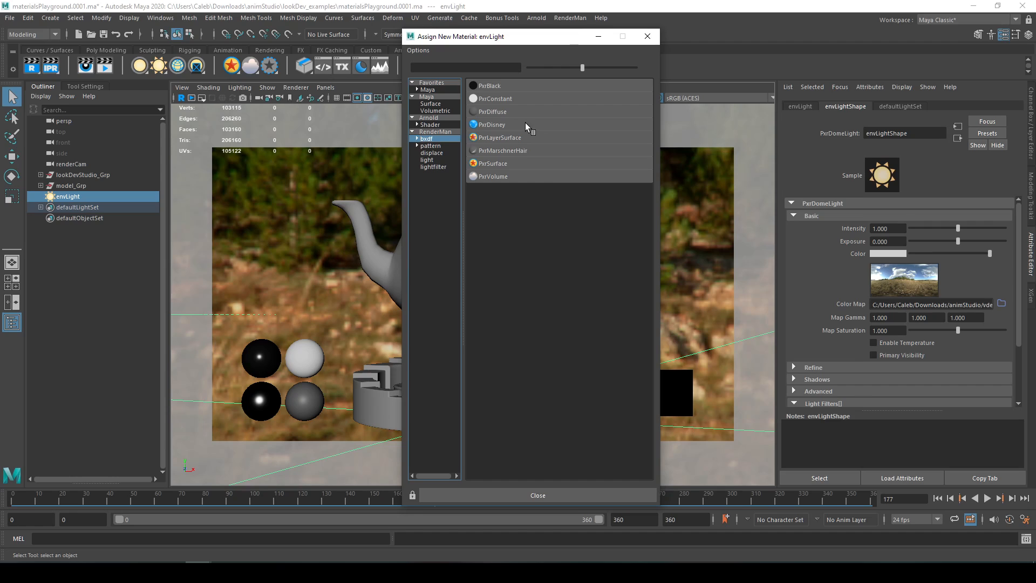
{"action": "left_click", "coordinate": [517, 163]}
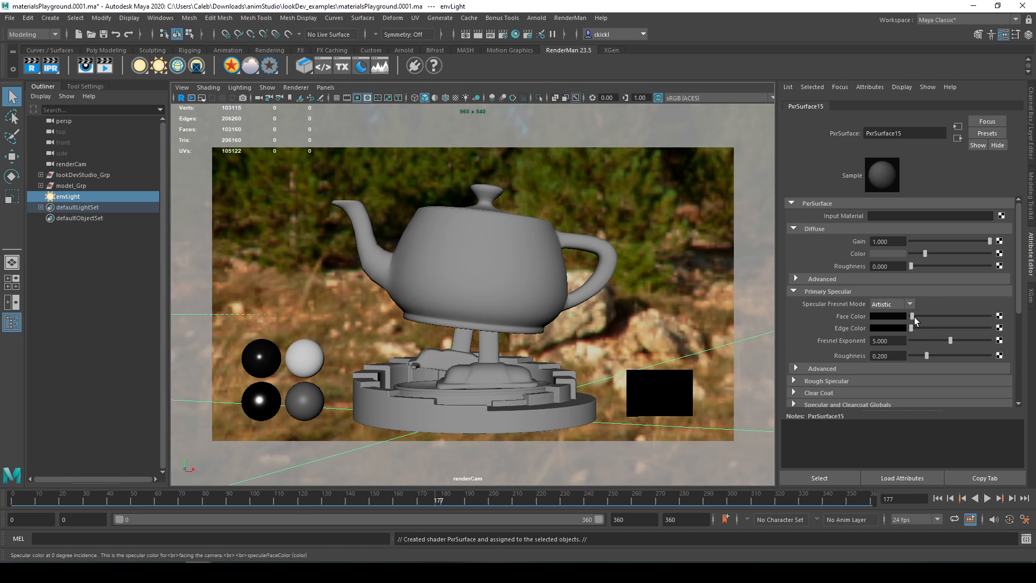
Set the new PxrSurface's primary specular Face Color to near black and Edge Color to white, and raise its Roughness.
{"action": "left_click_drag", "start_coordinate": [914, 316], "coordinate": [995, 329]}
{"action": "left_click_drag", "start_coordinate": [914, 317], "coordinate": [912, 316]}
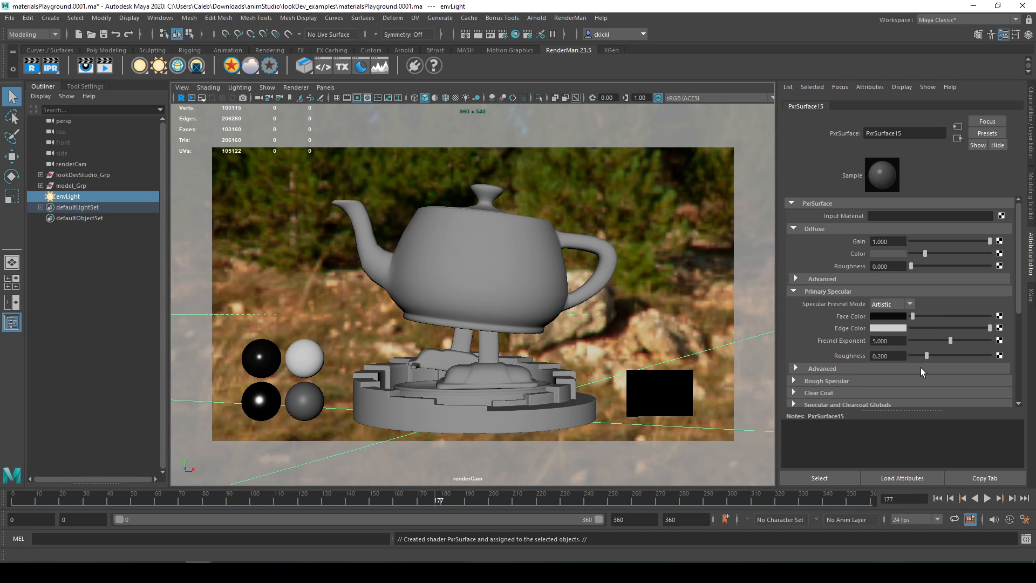
{"action": "left_click_drag", "start_coordinate": [931, 355], "coordinate": [943, 356]}
Delete the envLight dome light from the scene.
{"action": "left_click", "coordinate": [231, 344]}
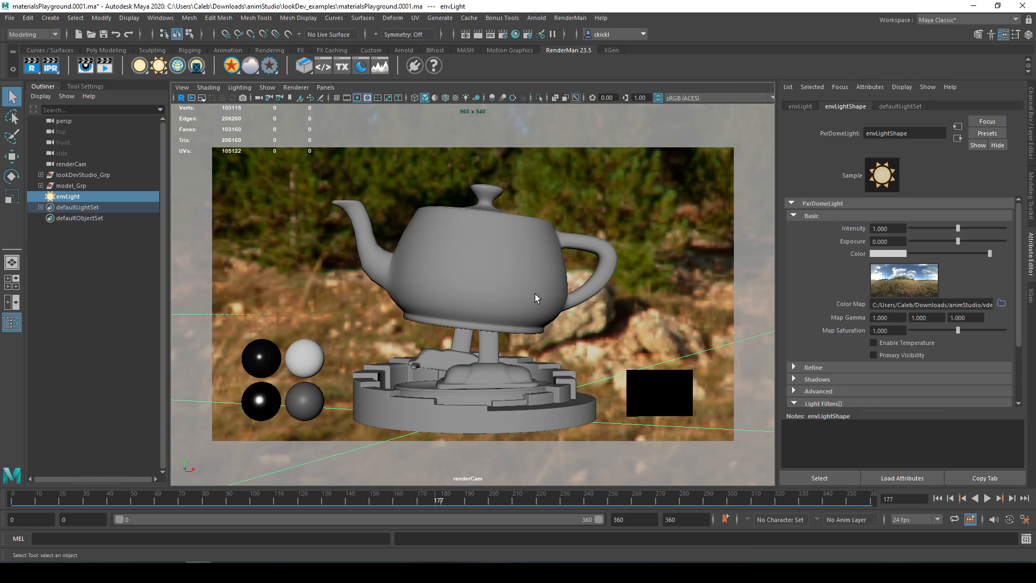
{"action": "key", "text": "Delete"}
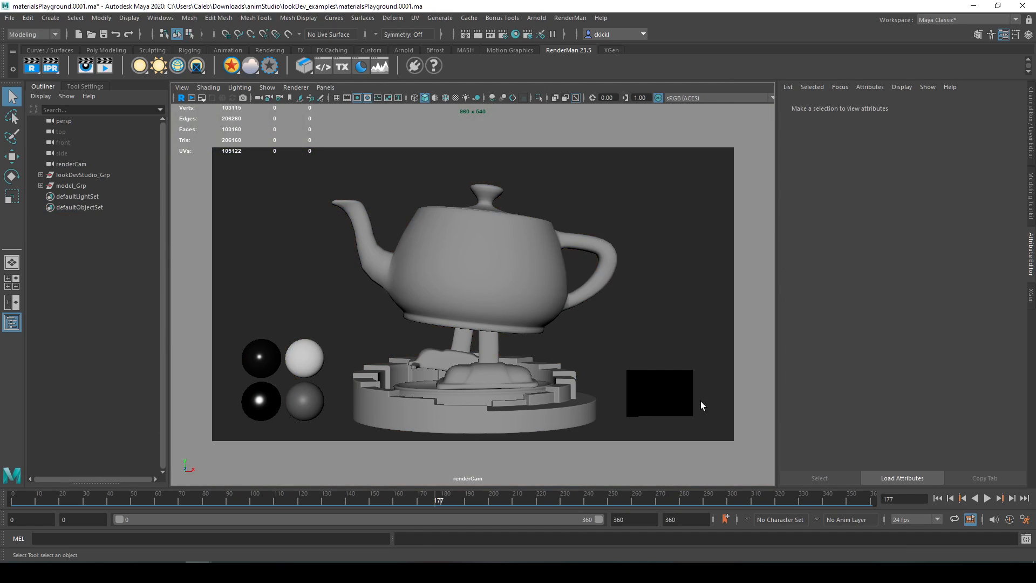
{"action": "left_click", "coordinate": [45, 19]}
{"action": "mouse_move", "coordinate": [80, 81]}
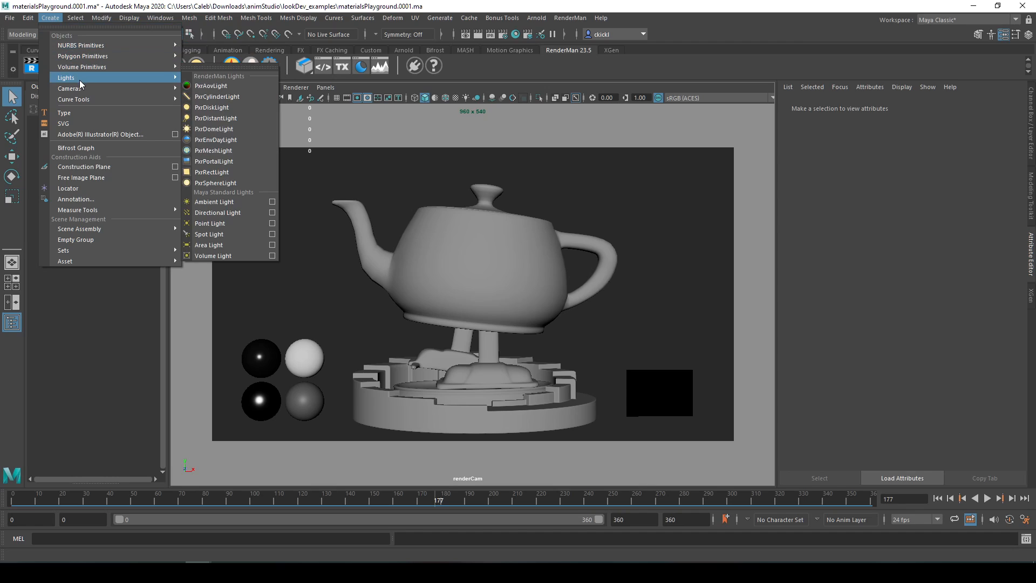
{"action": "left_click", "coordinate": [582, 77]}
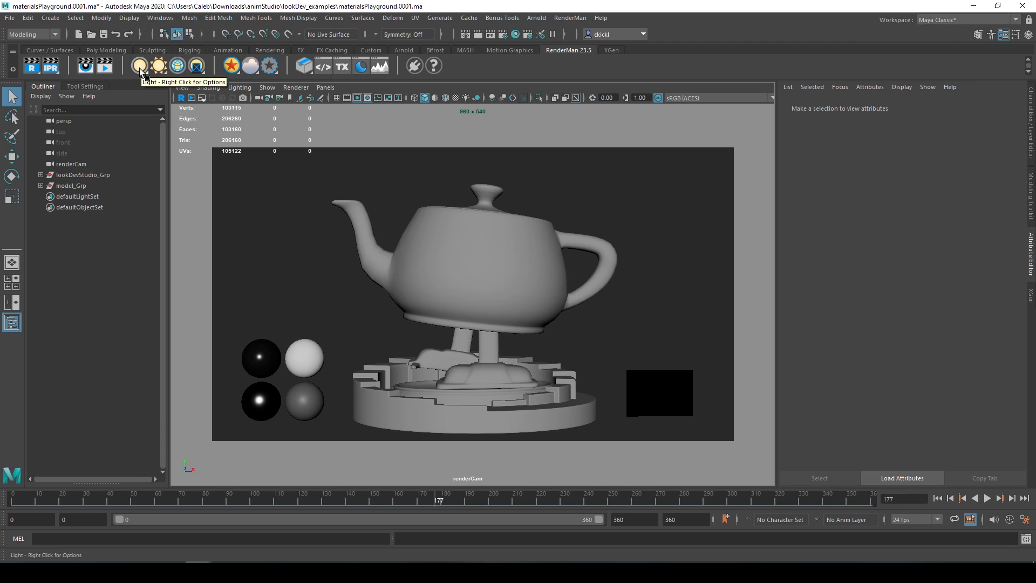
{"action": "right_click", "coordinate": [140, 72]}
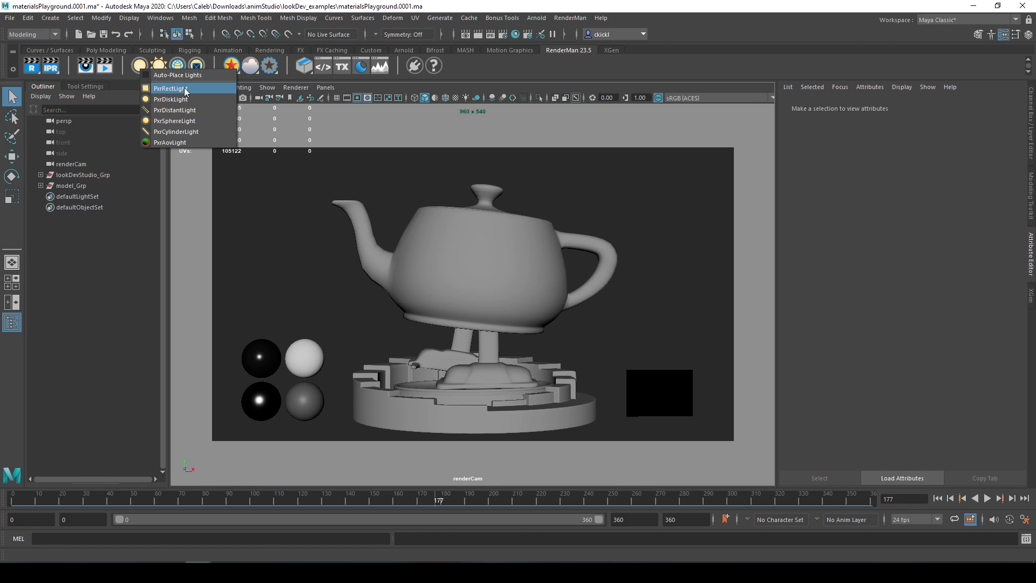
{"action": "key", "text": "Escape"}
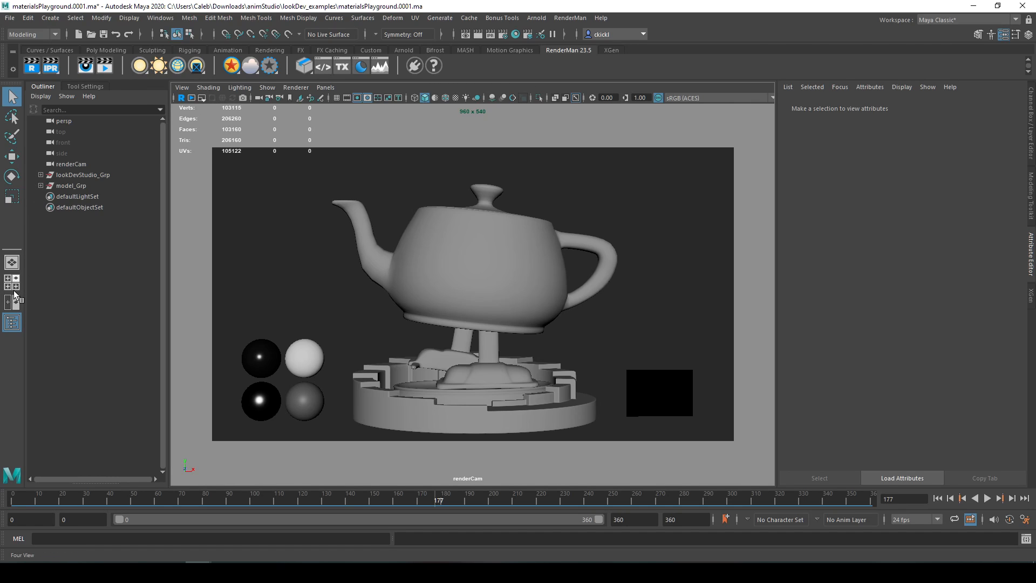
Split the viewport into two side-by-side views, with the perspective view next to renderCam.
{"action": "left_click", "coordinate": [13, 307]}
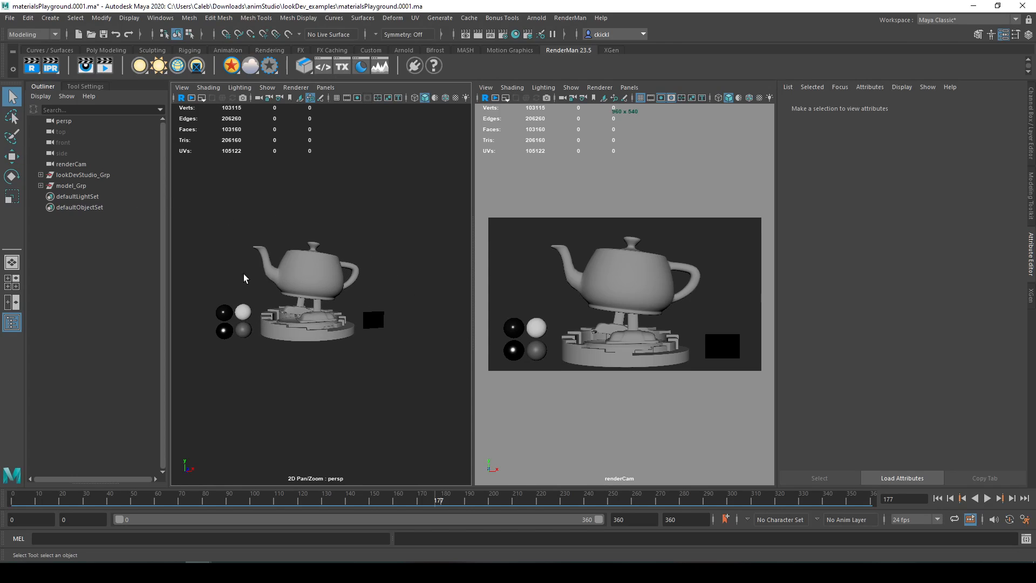
{"action": "left_click", "coordinate": [305, 267]}
{"action": "scroll", "coordinate": [305, 267], "scroll_direction": "up", "scroll_amount": 5}
{"action": "scroll", "coordinate": [323, 273], "scroll_direction": "down", "scroll_amount": 6}
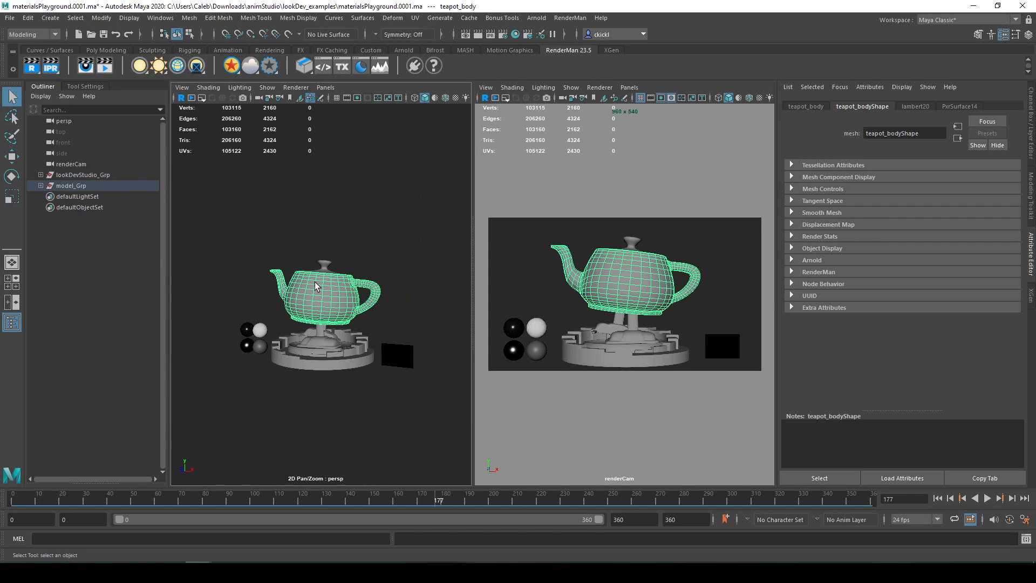
{"action": "scroll", "coordinate": [290, 225], "scroll_direction": "up", "scroll_amount": 4}
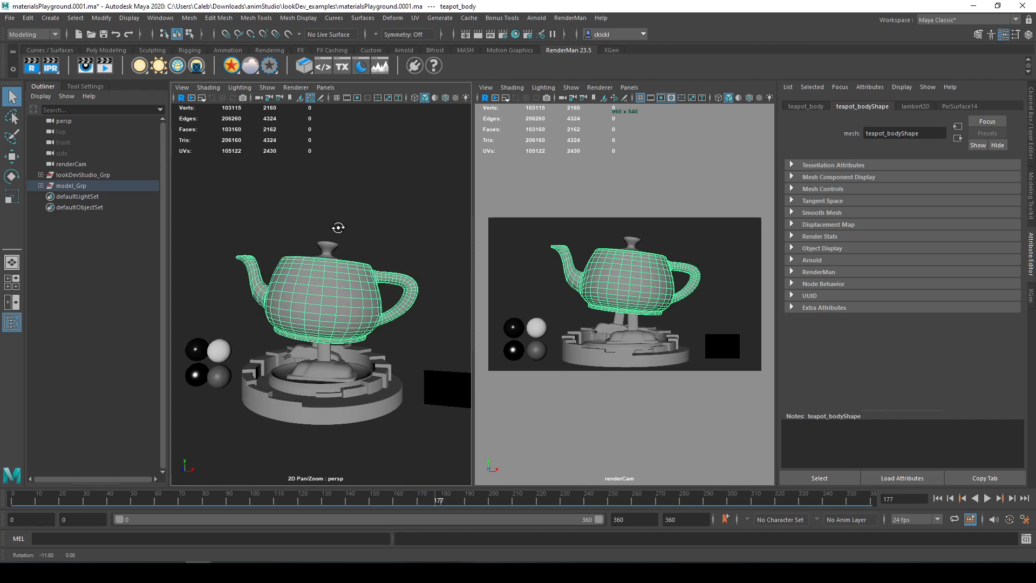
{"action": "left_click", "coordinate": [361, 222]}
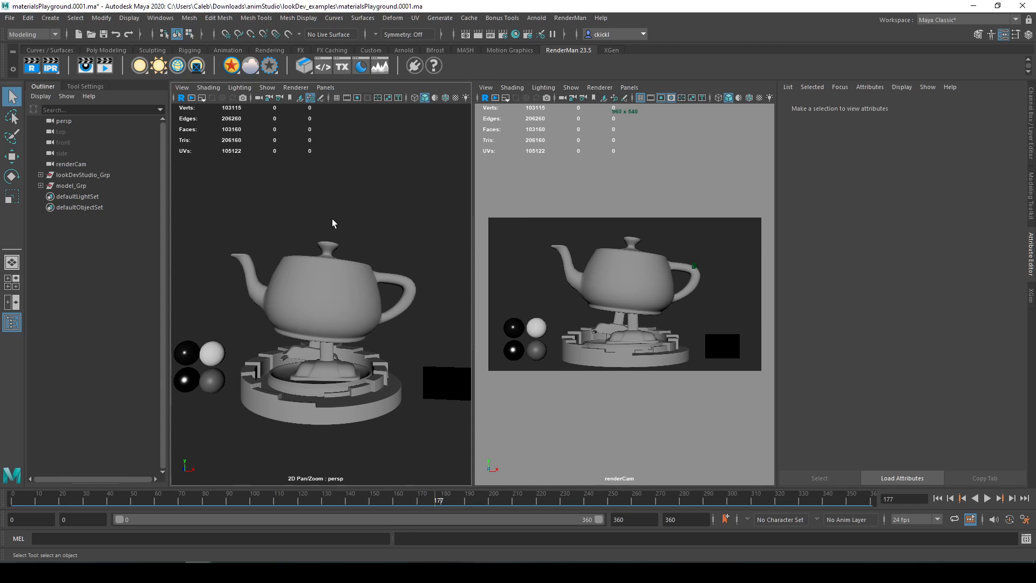
{"action": "middle_click_drag", "start_coordinate": [332, 219], "coordinate": [358, 199], "text": "alt"}
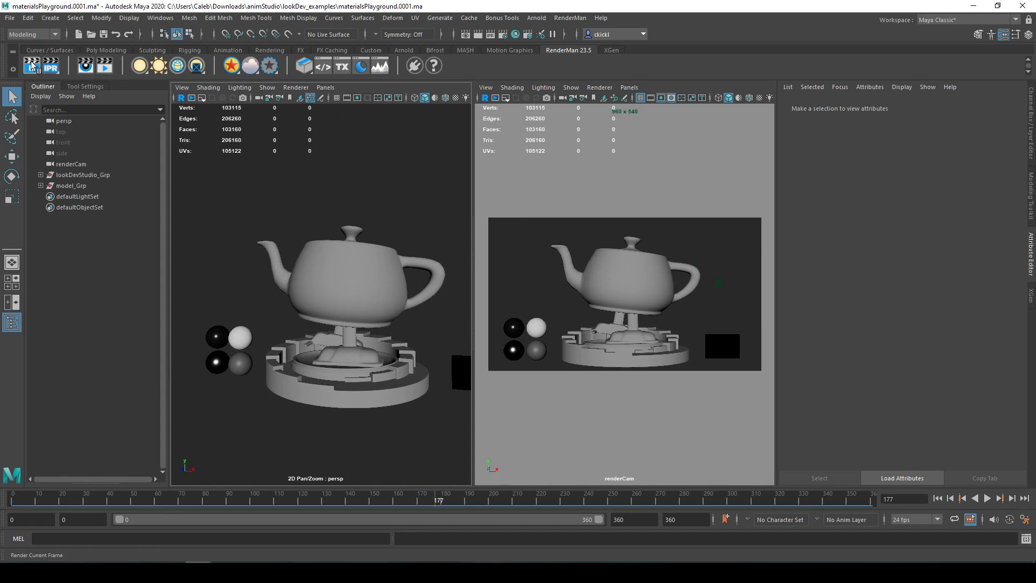
Create a PxrRectLight and move it up beside the teapot's spout.
{"action": "right_click", "coordinate": [142, 64]}
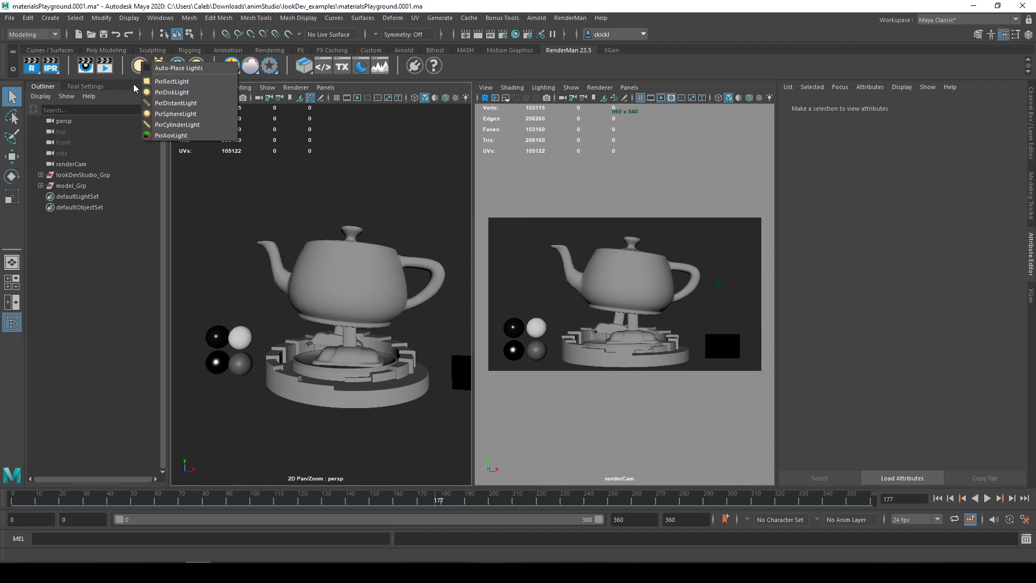
{"action": "left_click", "coordinate": [171, 81]}
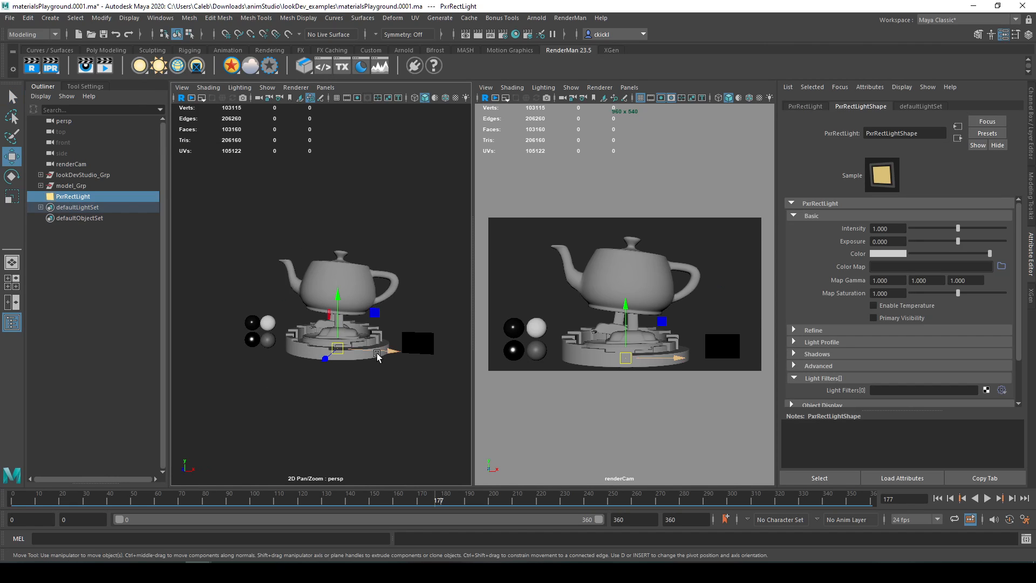
{"action": "left_click_drag", "start_coordinate": [377, 355], "coordinate": [293, 271]}
{"action": "key", "text": "e"}
{"action": "key", "text": "r"}
{"action": "key", "text": "w"}
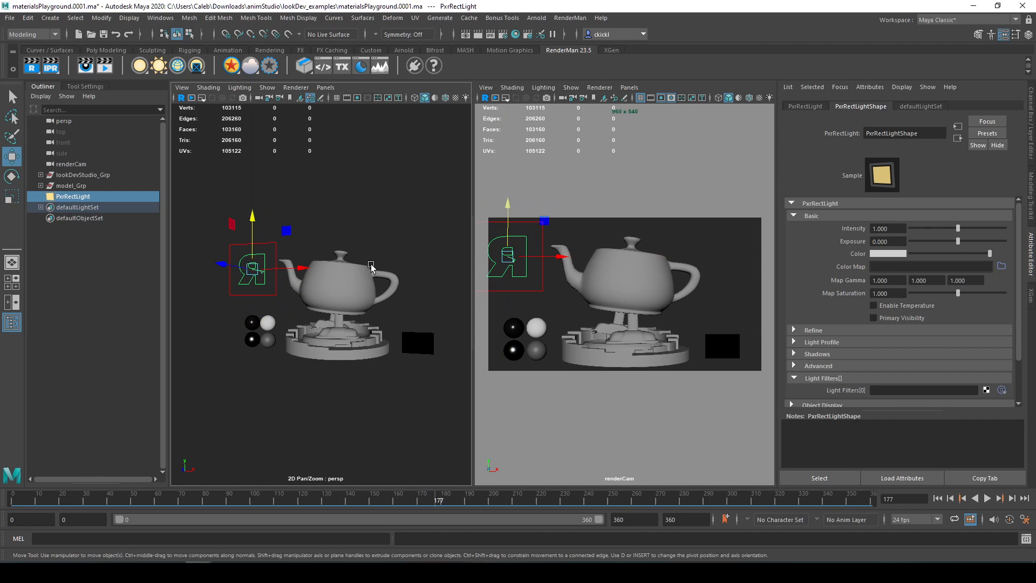
Move the PxrRectLight out in front of the teapot on the spout side and rotate it toward the teapot.
{"action": "left_click_drag", "start_coordinate": [370, 265], "coordinate": [361, 330], "text": "alt"}
{"action": "left_click_drag", "start_coordinate": [220, 289], "coordinate": [175, 374]}
{"action": "middle_click_drag", "start_coordinate": [216, 373], "coordinate": [274, 361], "text": "alt"}
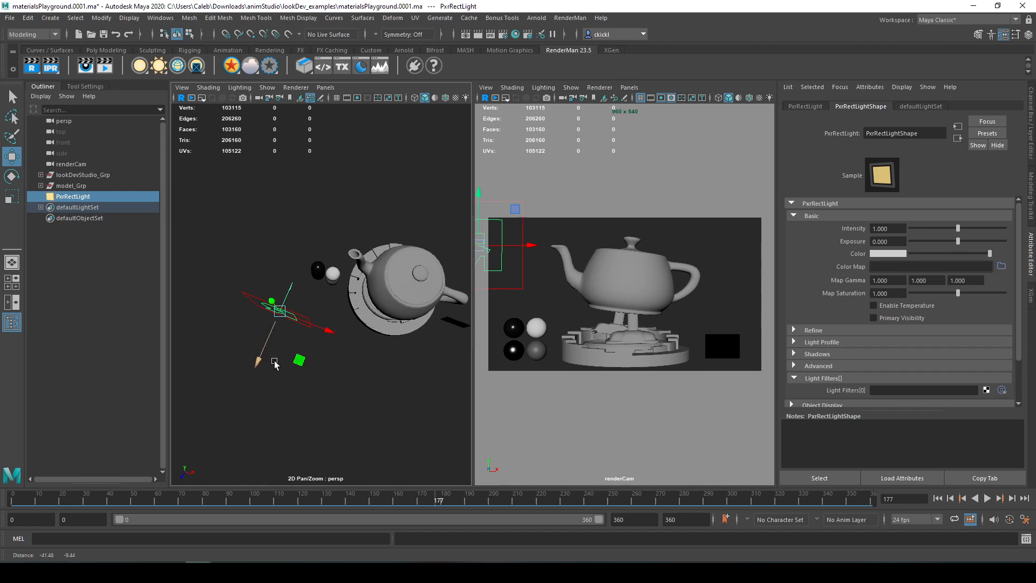
{"action": "left_click_drag", "start_coordinate": [274, 364], "coordinate": [276, 285], "text": "alt"}
{"action": "key", "text": "e"}
{"action": "left_click_drag", "start_coordinate": [257, 230], "coordinate": [271, 227]}
{"action": "left_click_drag", "start_coordinate": [324, 232], "coordinate": [258, 258], "text": "alt"}
{"action": "key", "text": "w"}
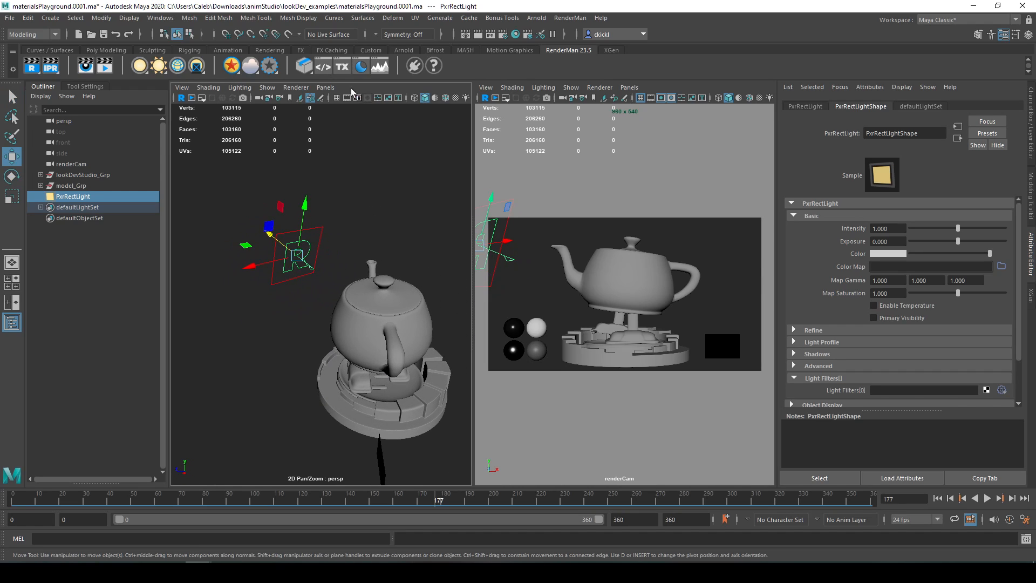
Create a PxrDiskLight, place it in front of the teapot at body height and scale it up.
{"action": "right_click", "coordinate": [145, 72]}
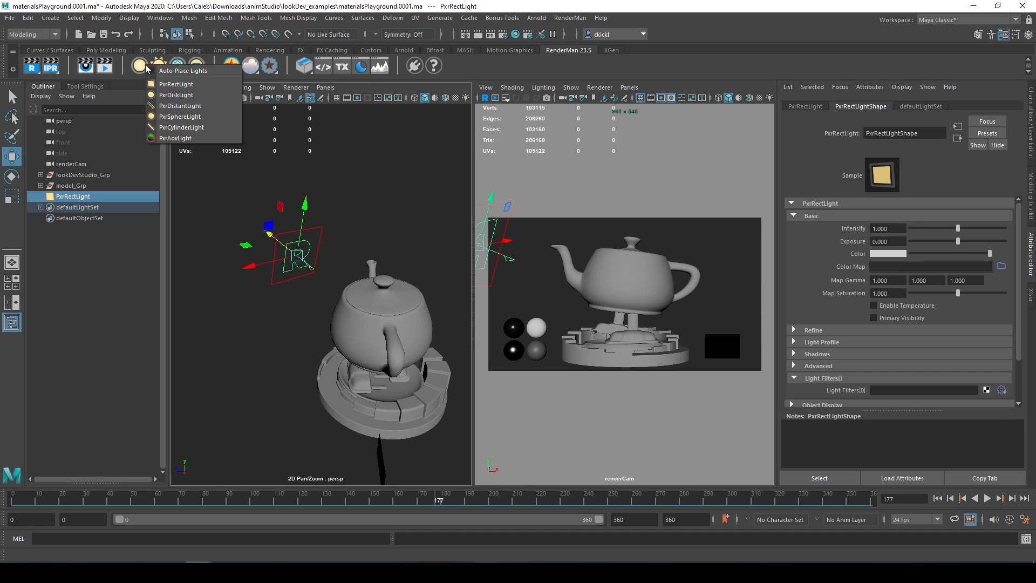
{"action": "left_click", "coordinate": [178, 96]}
{"action": "left_click_drag", "start_coordinate": [336, 386], "coordinate": [321, 294]}
{"action": "key", "text": "e"}
{"action": "key", "text": "r"}
{"action": "left_click_drag", "start_coordinate": [296, 313], "coordinate": [280, 348], "text": "alt"}
{"action": "key", "text": "q"}
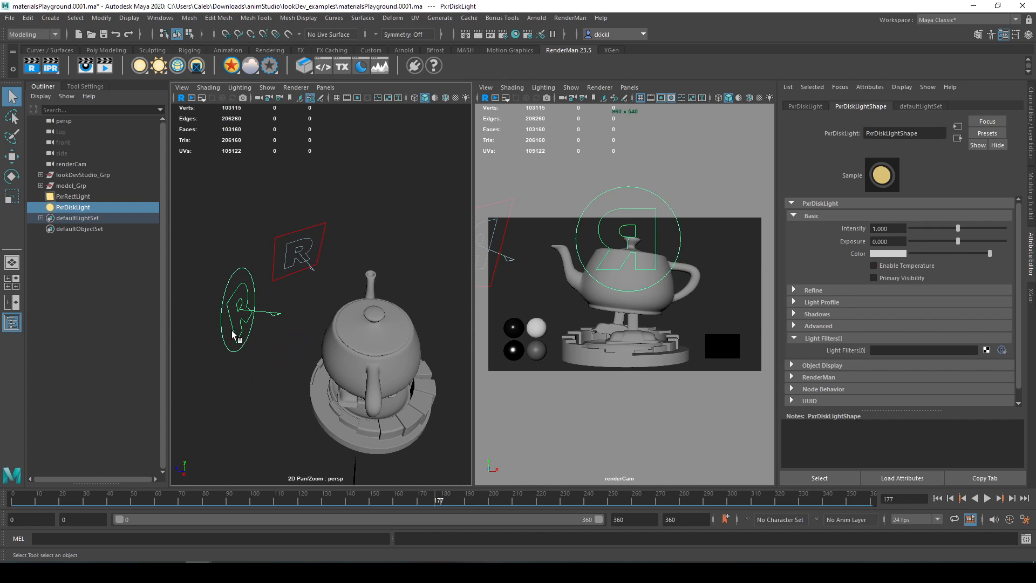
Select the rectangular light and the disk light in turn to compare their shapes and directions around the teapot.
{"action": "left_click_drag", "start_coordinate": [306, 327], "coordinate": [463, 292], "text": "alt"}
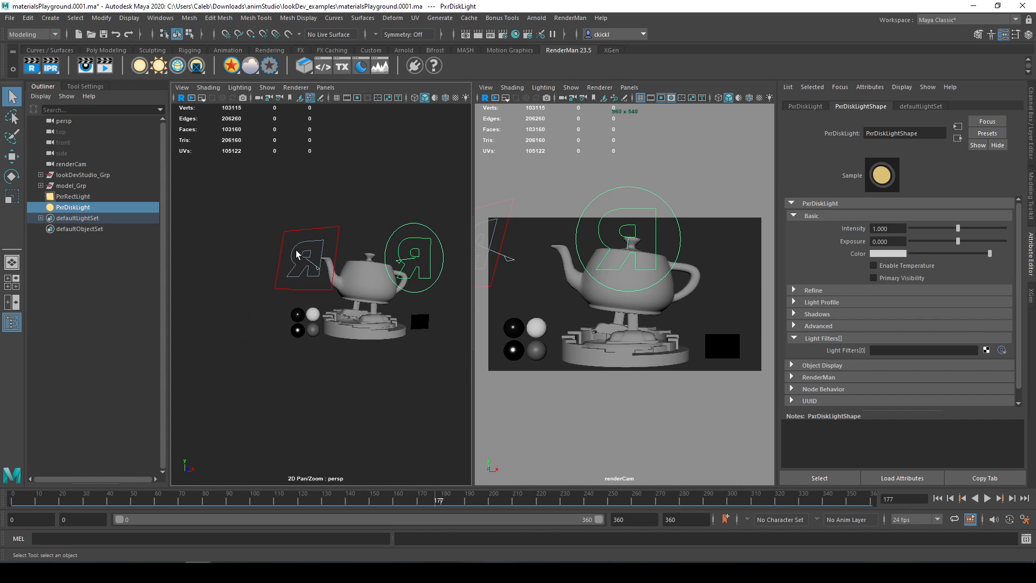
{"action": "left_click", "coordinate": [326, 249]}
{"action": "left_click", "coordinate": [318, 246]}
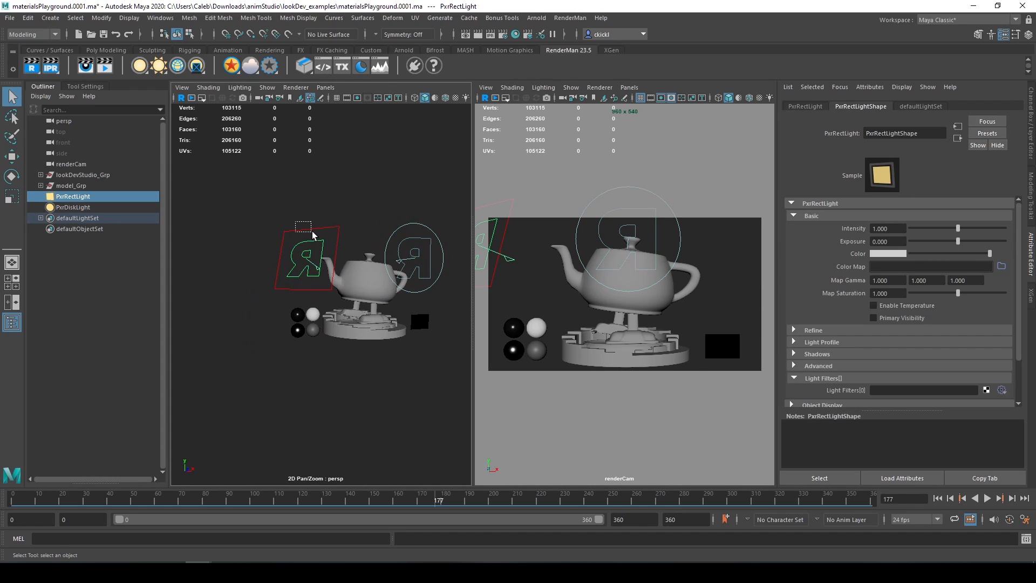
{"action": "left_click_drag", "start_coordinate": [261, 231], "coordinate": [387, 275], "text": "alt"}
{"action": "left_click", "coordinate": [407, 241]}
{"action": "left_click", "coordinate": [429, 247]}
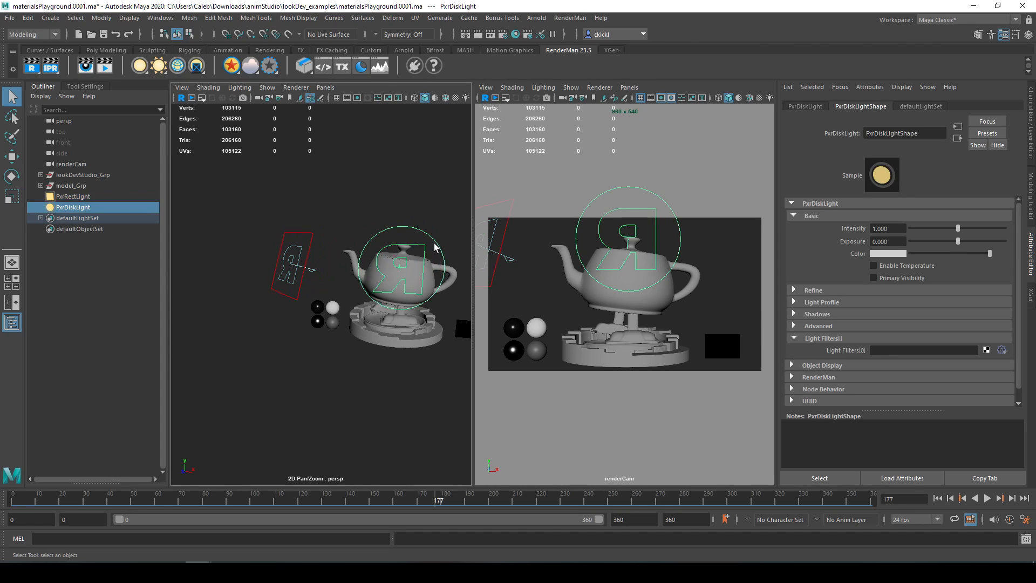
Delete both the PxrRectLight and the PxrDiskLight from the scene.
{"action": "left_click_drag", "start_coordinate": [429, 247], "coordinate": [304, 253], "text": "alt"}
{"action": "left_click_drag", "start_coordinate": [229, 224], "coordinate": [280, 278]}
{"action": "key", "text": "Delete"}
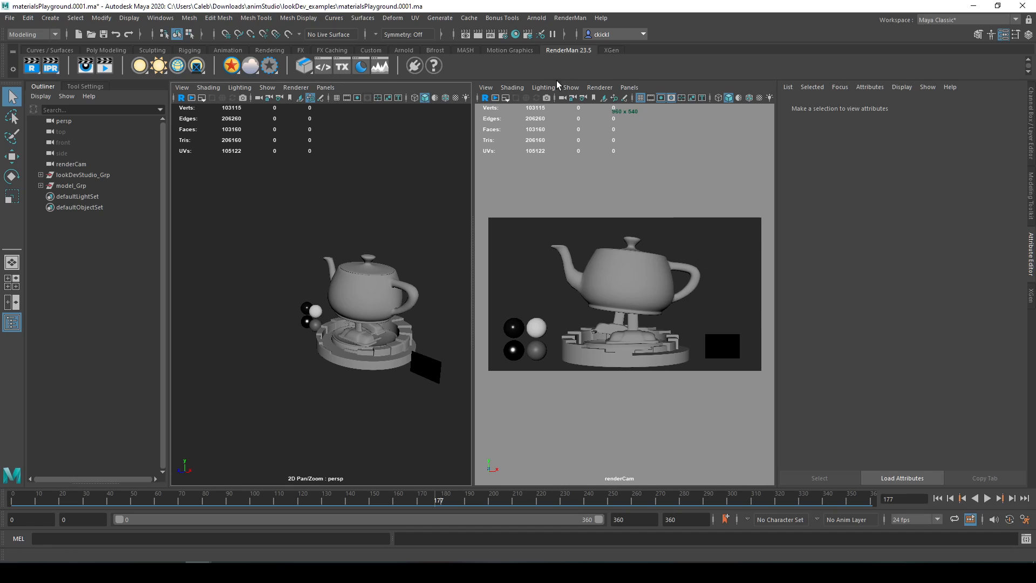
Start a RenderMan viewport render in the renderCam view and enlarge that view, collapsing the Outliner to make room.
{"action": "left_click", "coordinate": [484, 97]}
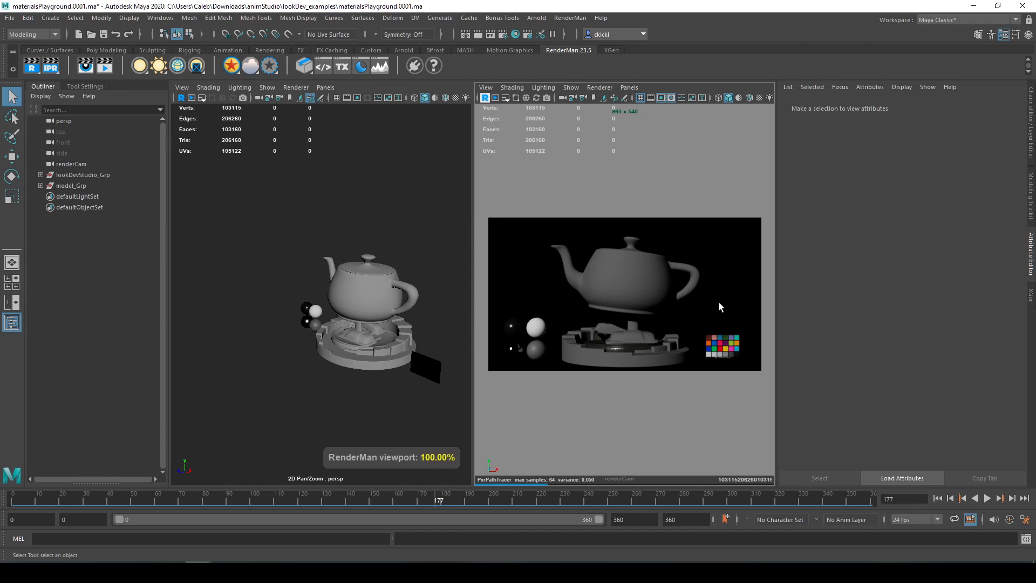
{"action": "left_click_drag", "start_coordinate": [472, 313], "coordinate": [453, 313]}
{"action": "left_click_drag", "start_coordinate": [346, 312], "coordinate": [344, 312]}
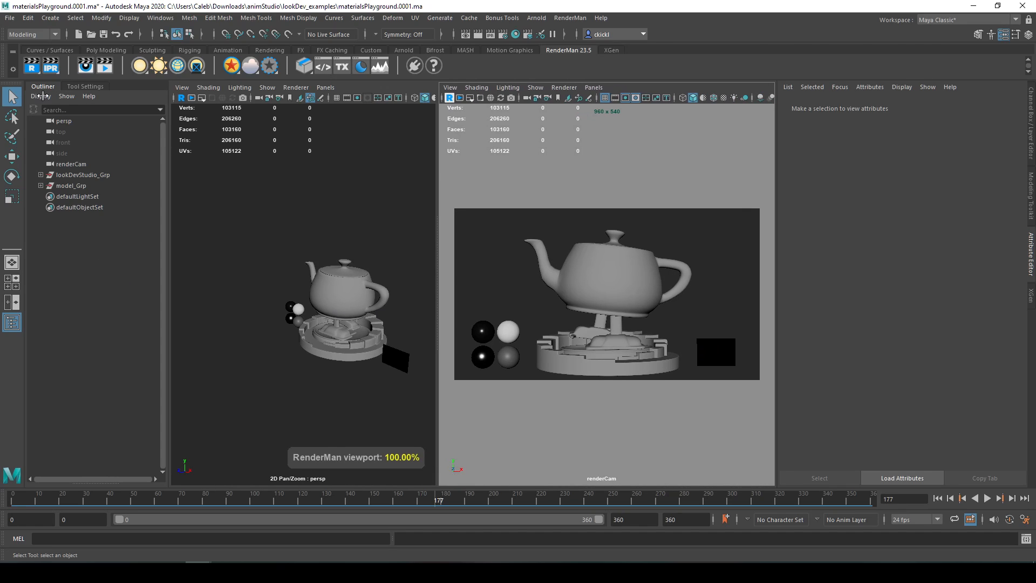
{"action": "double_click", "coordinate": [41, 86]}
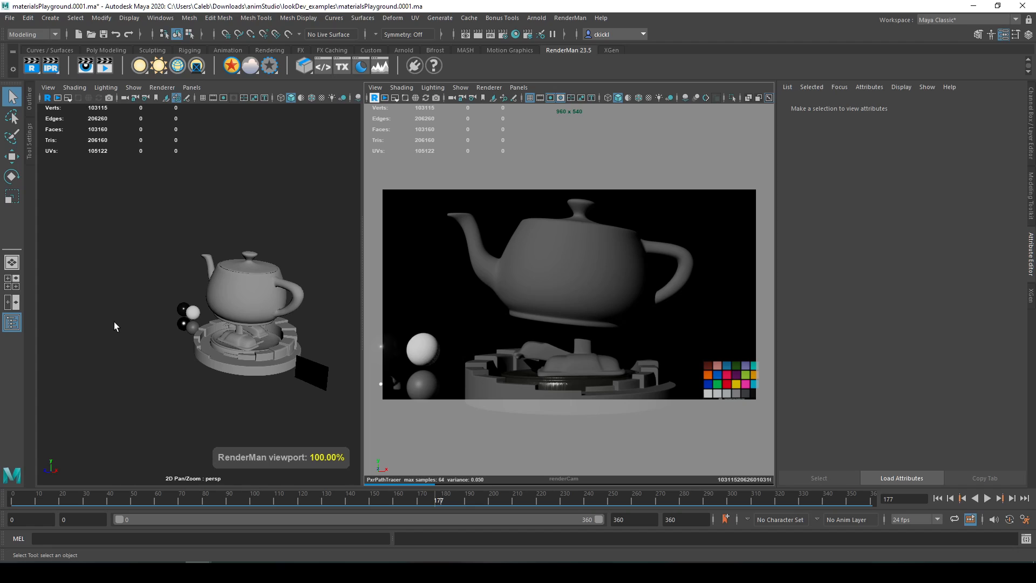
{"action": "left_click_drag", "start_coordinate": [118, 324], "coordinate": [143, 315], "text": "alt"}
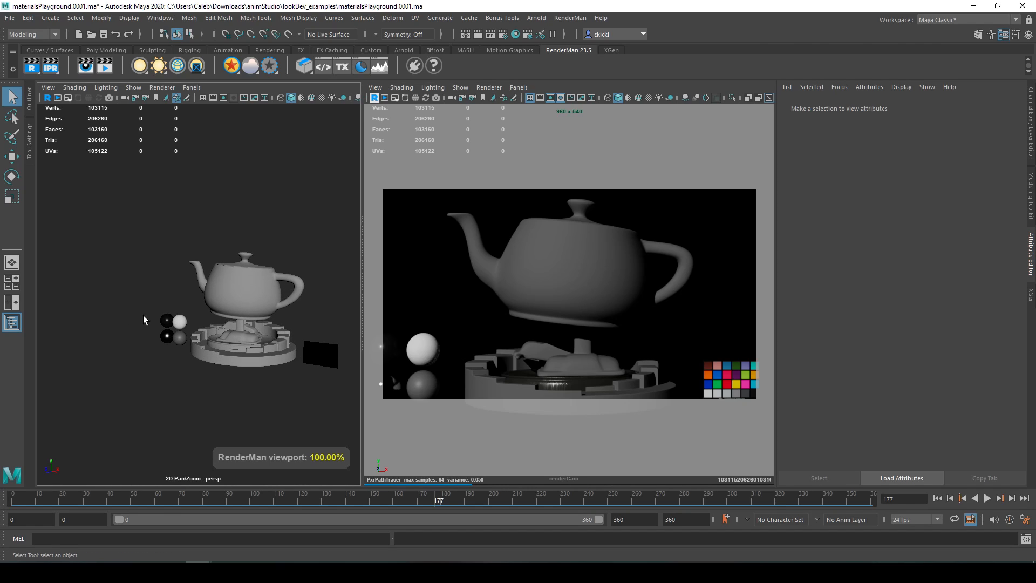
Create a PxrRectLight and move it about 45 units forward on Z and about 41 units up in front of the teapot.
{"action": "left_click", "coordinate": [140, 67]}
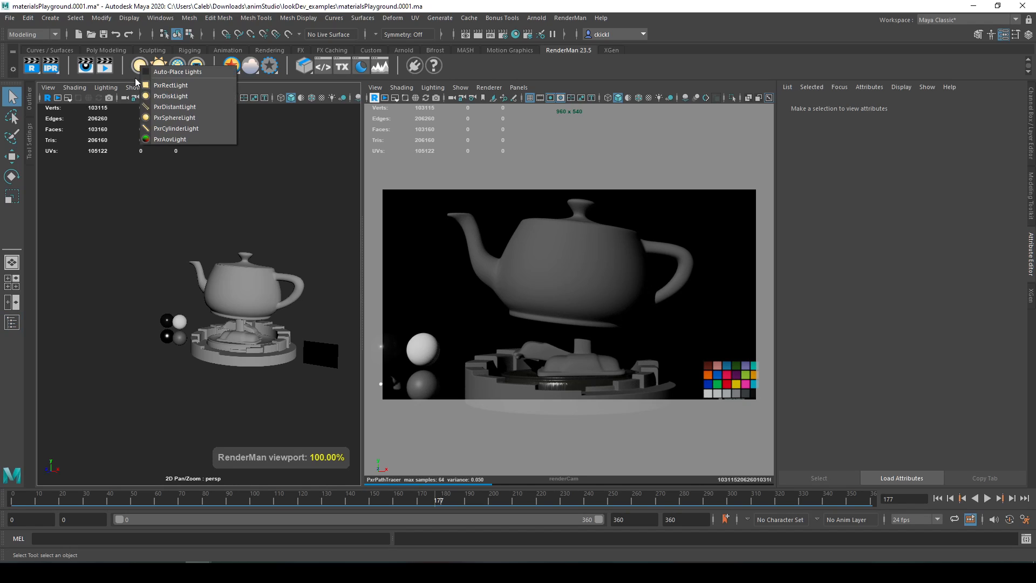
{"action": "left_click", "coordinate": [168, 85]}
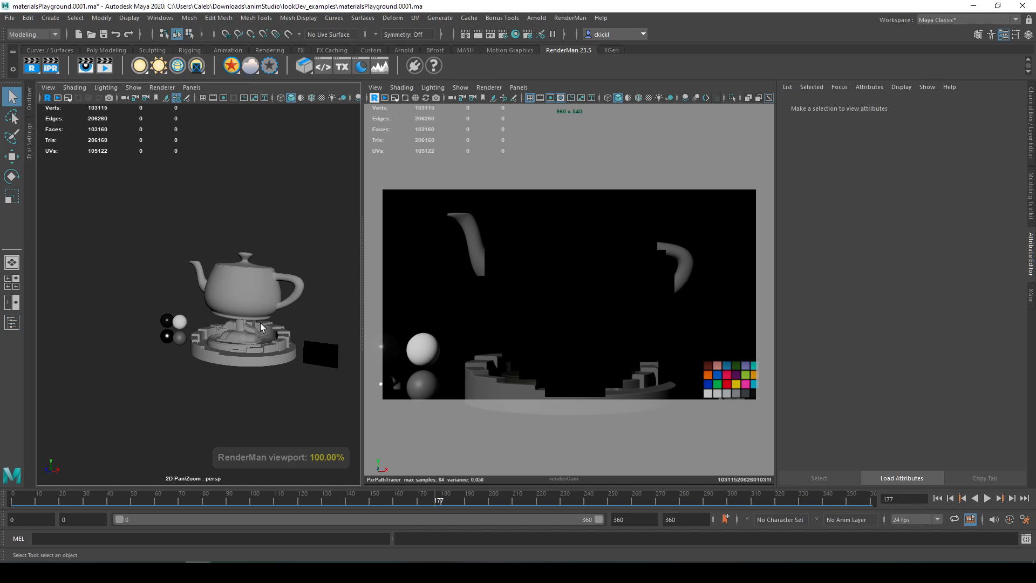
{"action": "key", "text": "w"}
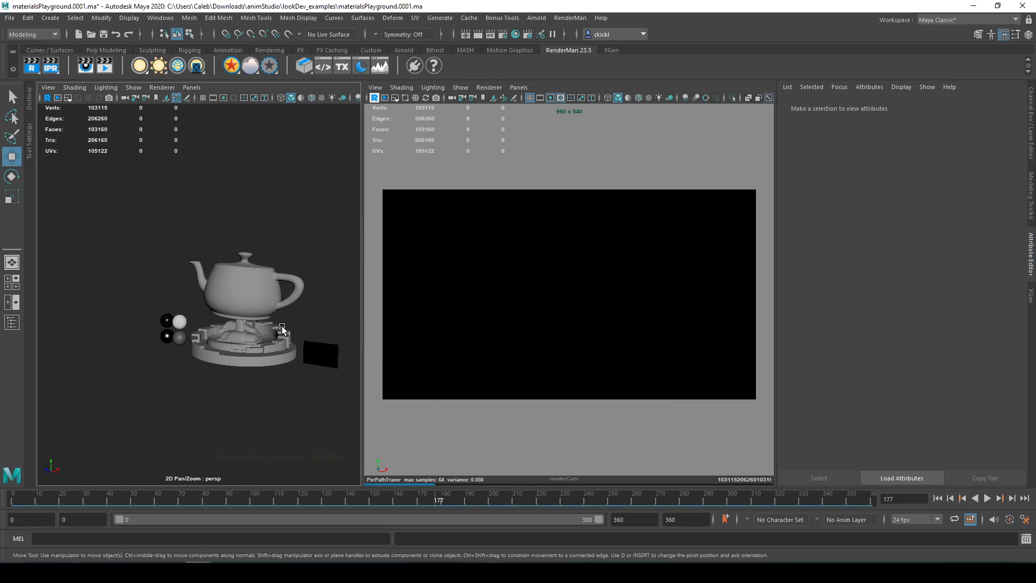
{"action": "left_click_drag", "start_coordinate": [279, 334], "coordinate": [167, 378]}
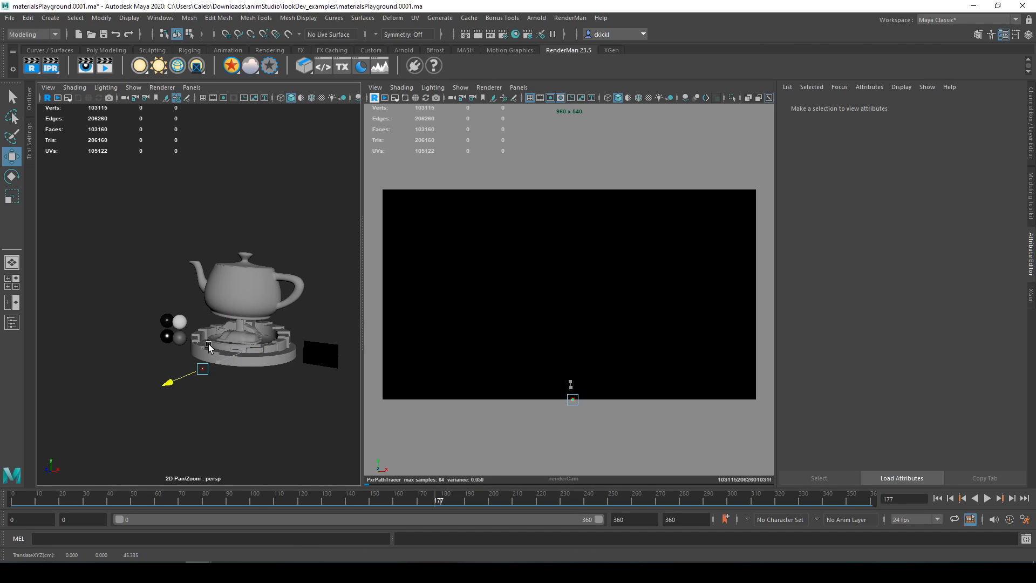
{"action": "left_click_drag", "start_coordinate": [203, 312], "coordinate": [202, 257]}
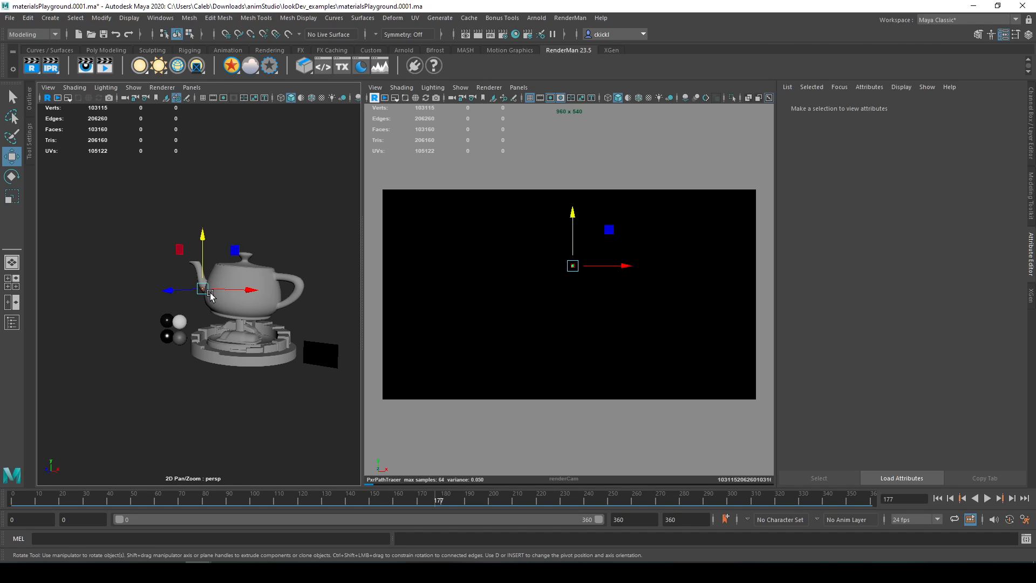
Scale the new rectangular light up uniformly until it roughly covers the teapot body in the renderCam view.
{"action": "key", "text": "e"}
{"action": "key", "text": "r"}
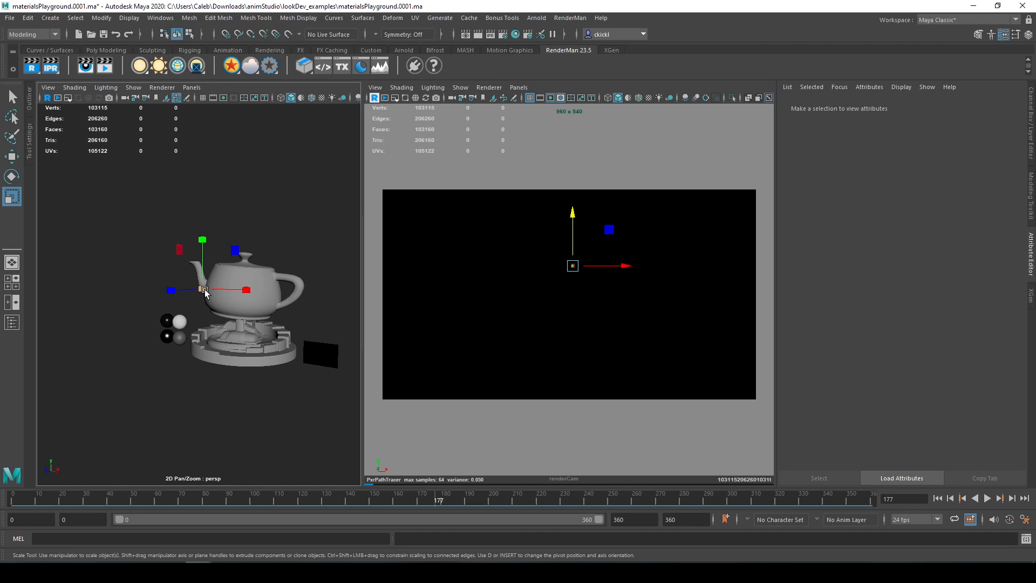
{"action": "key", "text": "e"}
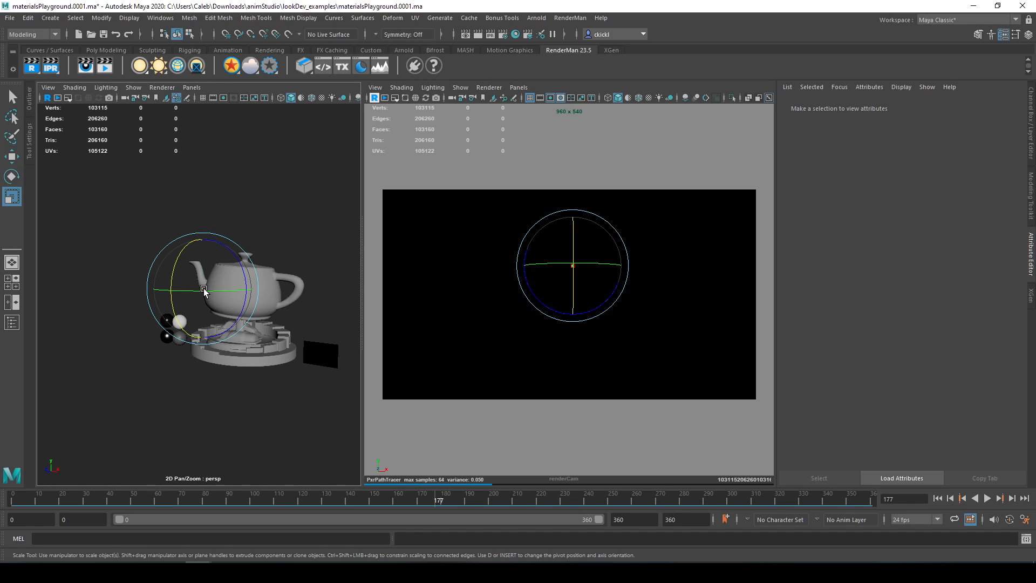
{"action": "key", "text": "r"}
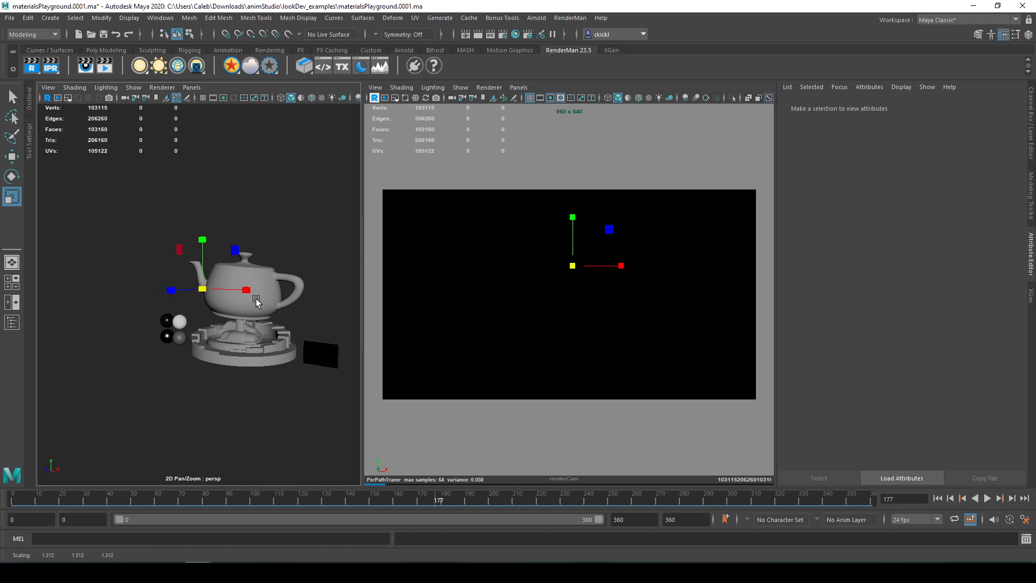
{"action": "middle_click_drag", "start_coordinate": [305, 309], "coordinate": [305, 310]}
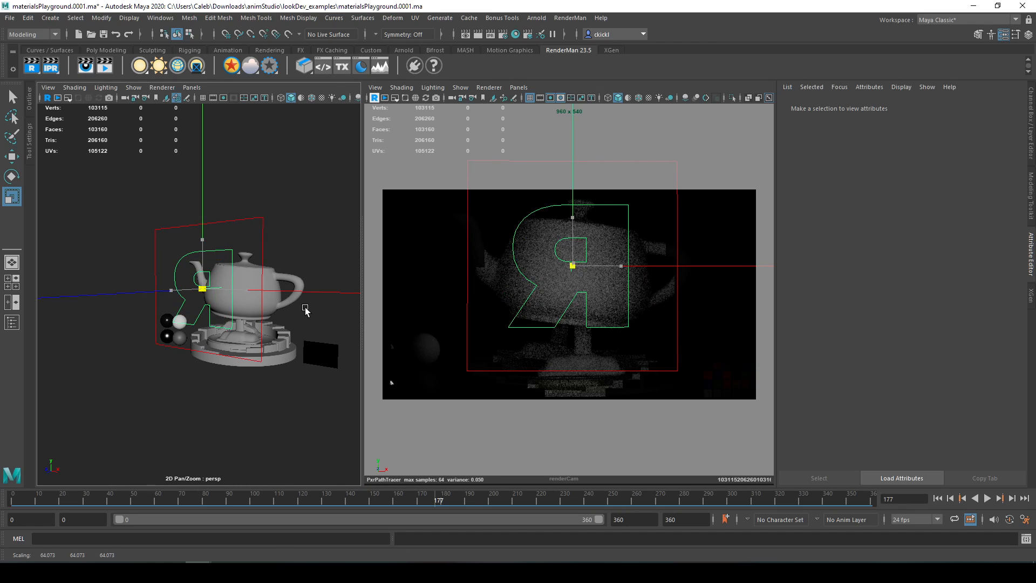
Move the rectangular light farther from the teapot, to about 75 on Z, and shift it toward the spout side.
{"action": "key", "text": "w"}
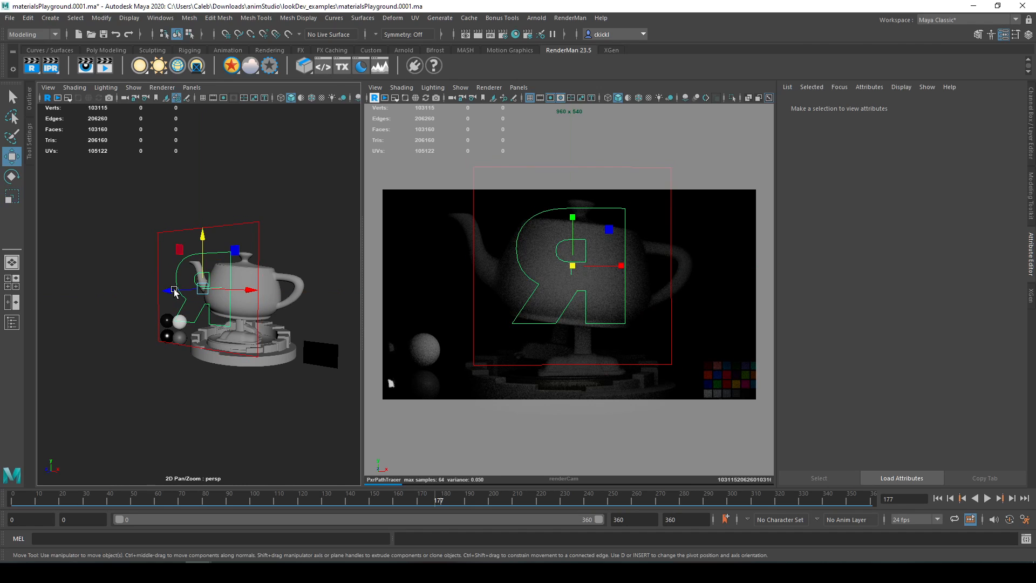
{"action": "left_click_drag", "start_coordinate": [155, 293], "coordinate": [123, 297]}
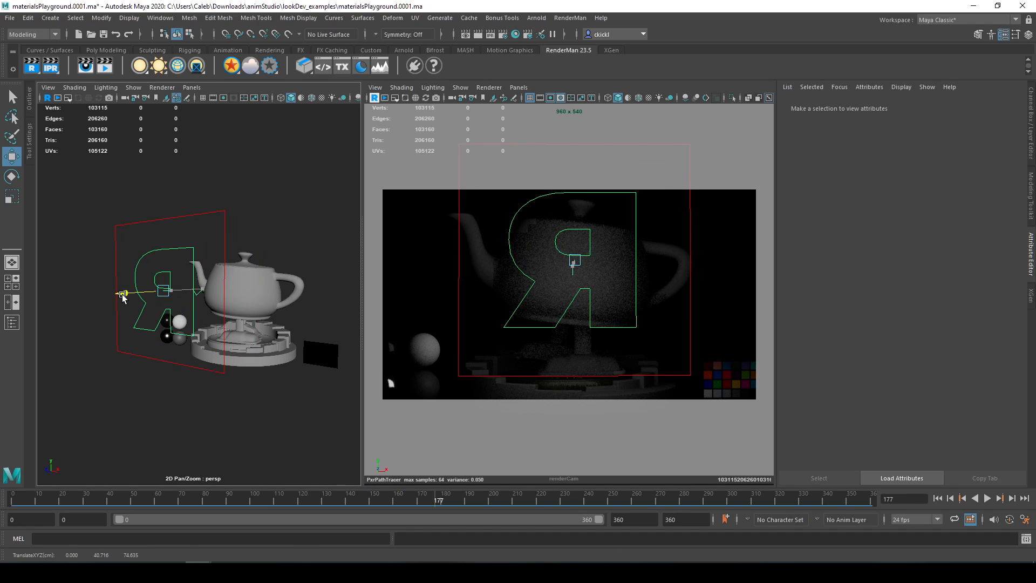
{"action": "left_click", "coordinate": [159, 290]}
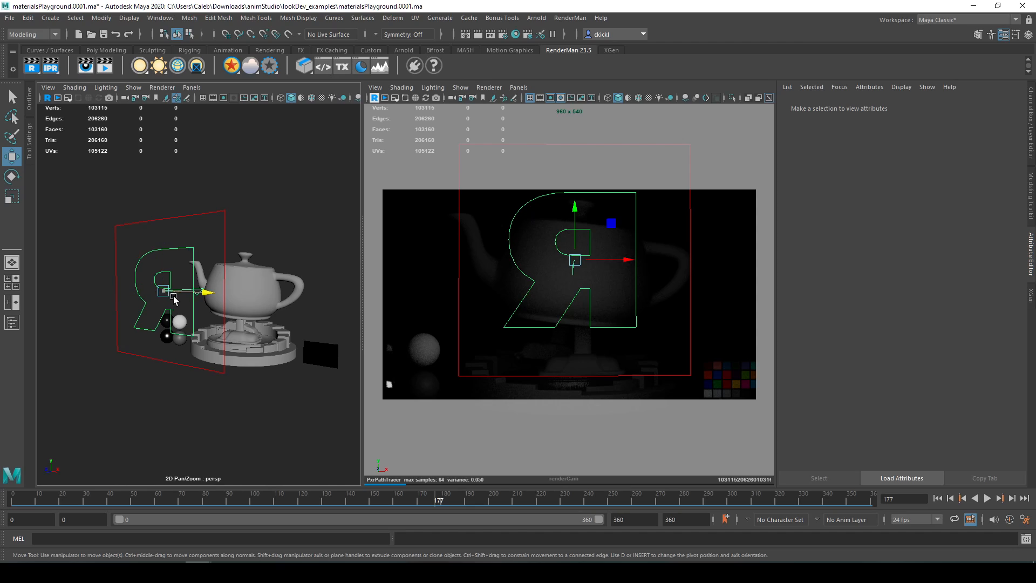
{"action": "left_click_drag", "start_coordinate": [173, 294], "coordinate": [129, 293]}
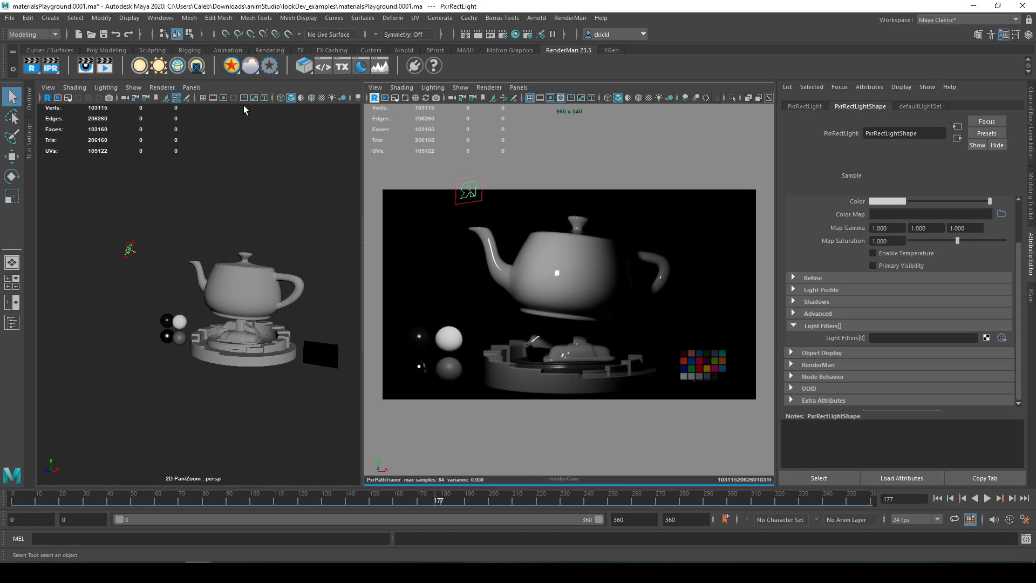
Add a PxrDiskLight with an exposure of 7.803 and place it above the spout, aimed at the teapot.
{"action": "right_click", "coordinate": [149, 63]}
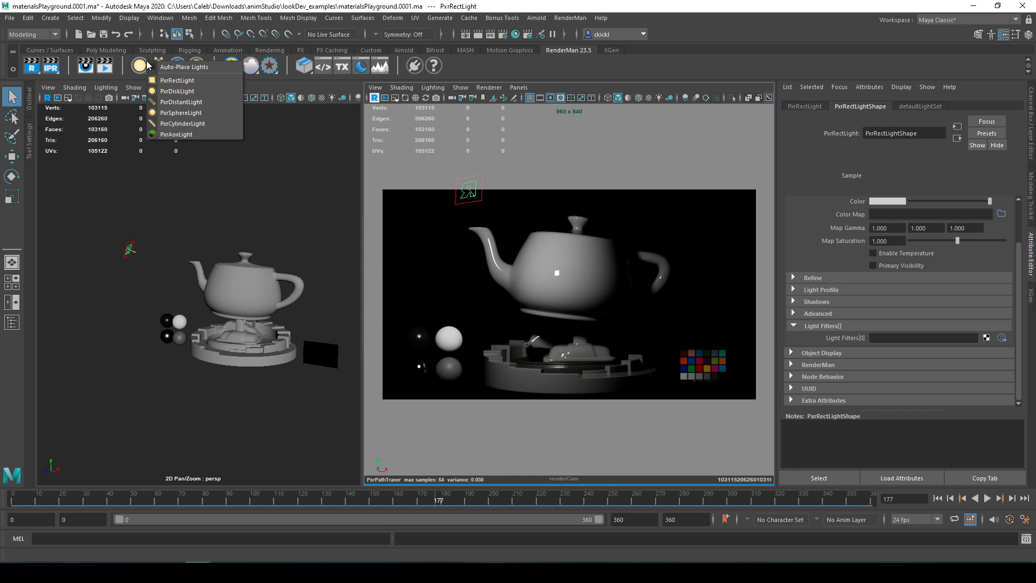
{"action": "left_click", "coordinate": [556, 72]}
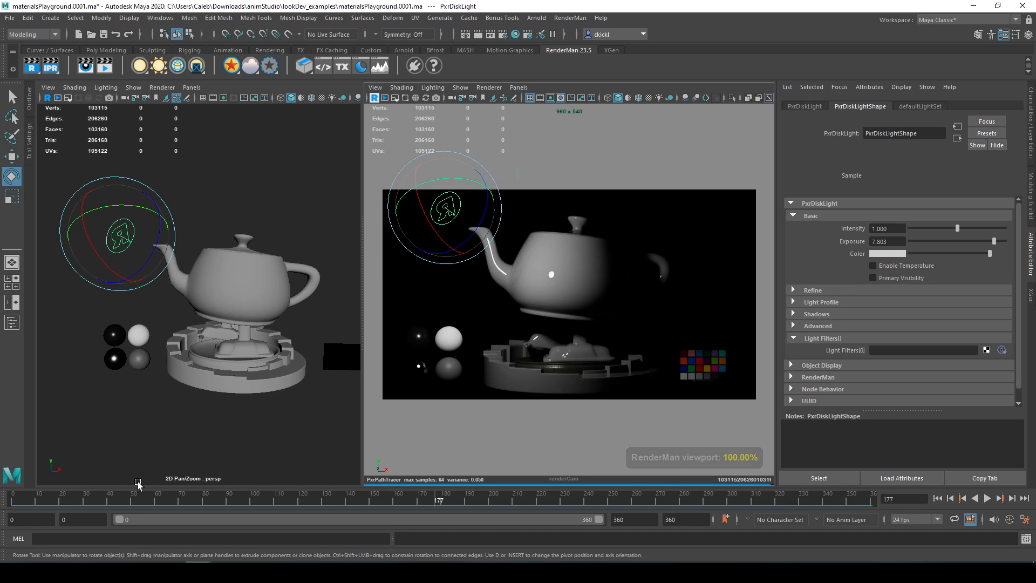
{"action": "key", "text": "w"}
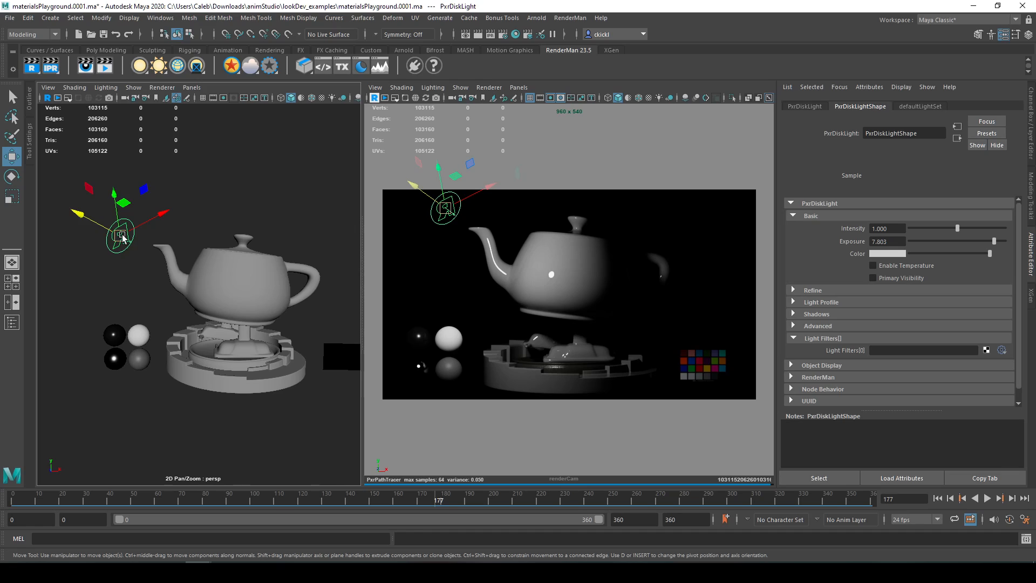
{"action": "left_click", "coordinate": [84, 222]}
Add a PxrDistantLight beside the spout with an intensity of 50000 and hide the disk light.
{"action": "left_click", "coordinate": [146, 69]}
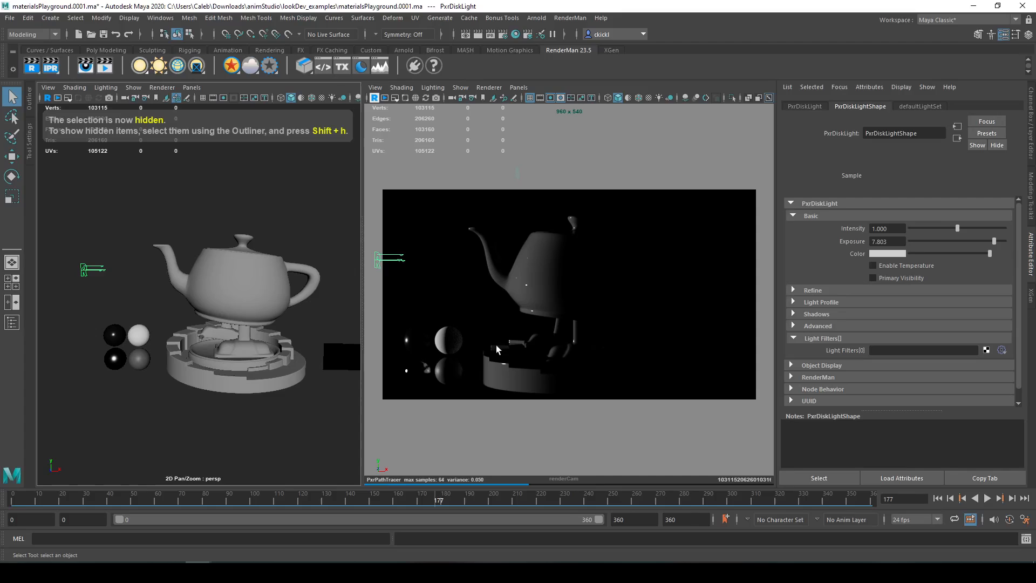
{"action": "left_click", "coordinate": [496, 345]}
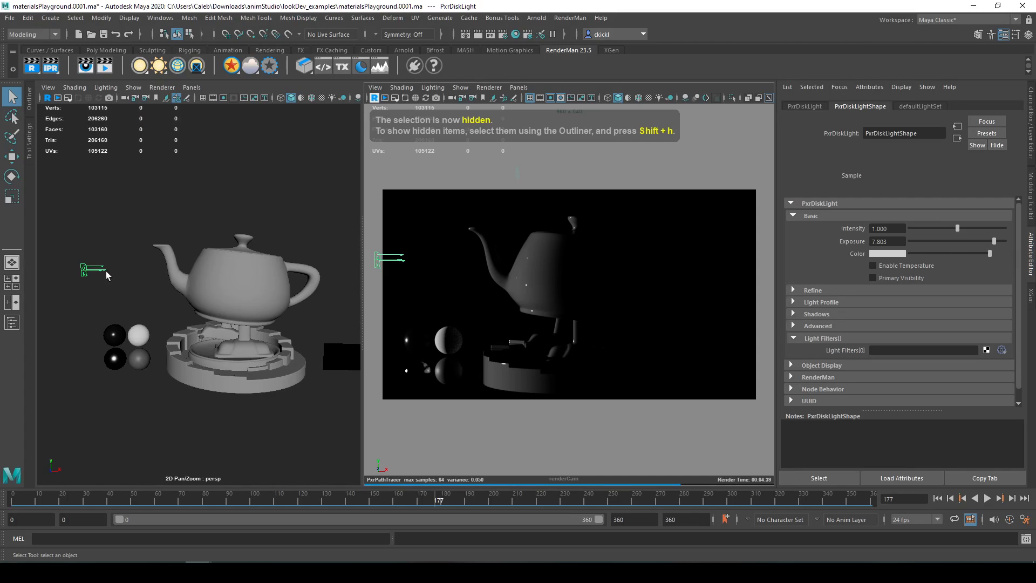
Rotate the PxrDistantLight to about -40, -93 and 17 degrees so that it shines down toward the teapot.
{"action": "left_click", "coordinate": [90, 271]}
{"action": "key", "text": "e"}
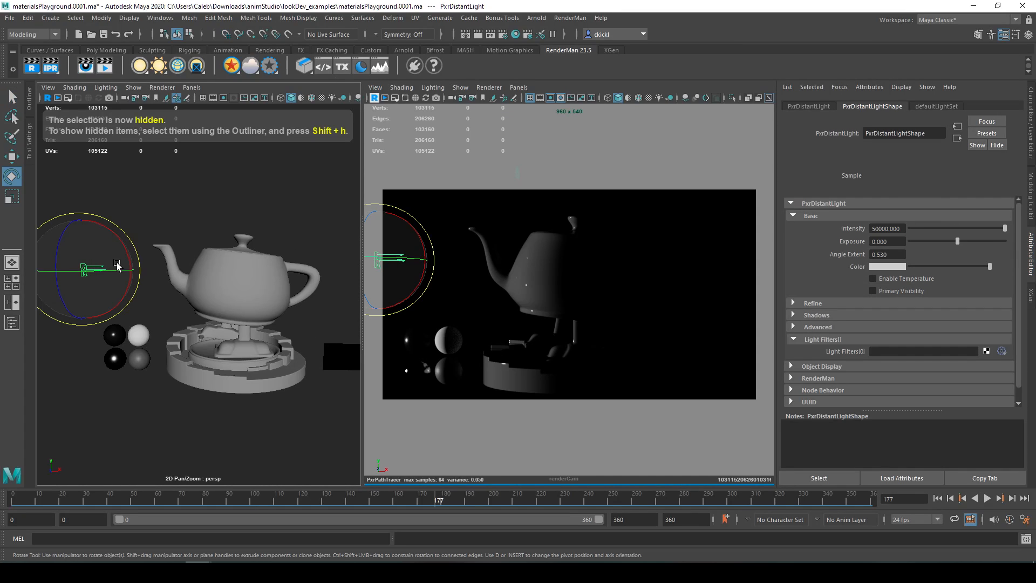
{"action": "key", "text": "f"}
{"action": "left_click_drag", "start_coordinate": [186, 281], "coordinate": [218, 307], "text": "alt"}
{"action": "middle_click_drag", "start_coordinate": [219, 307], "coordinate": [207, 310], "text": "alt"}
{"action": "left_click_drag", "start_coordinate": [206, 310], "coordinate": [217, 337], "text": "alt"}
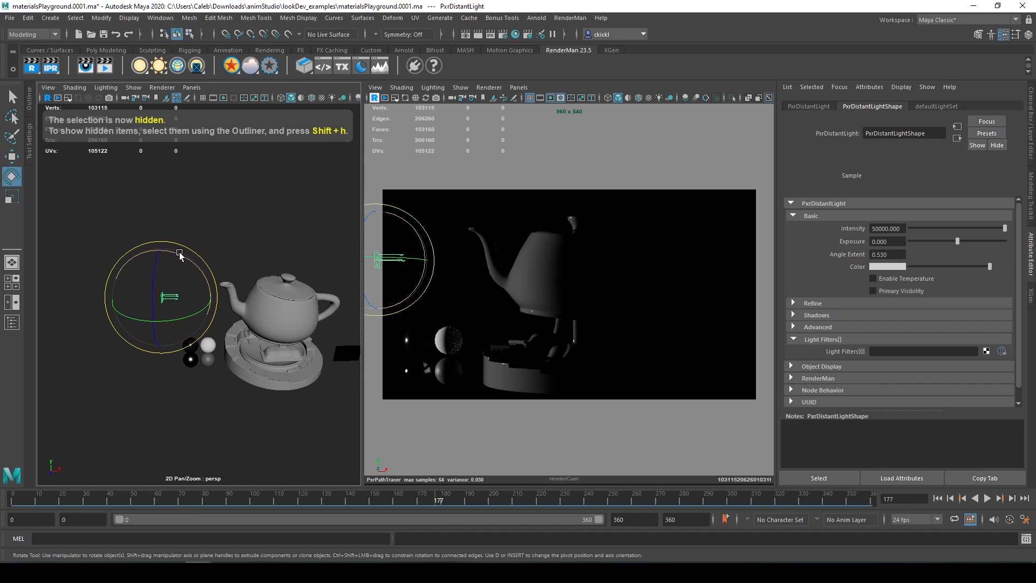
{"action": "mouse_move", "coordinate": [199, 267]}
{"action": "left_mouse_down"}
{"action": "mouse_move", "coordinate": [205, 286]}
{"action": "mouse_move", "coordinate": [201, 270]}
{"action": "mouse_move", "coordinate": [197, 278]}
{"action": "left_mouse_up"}
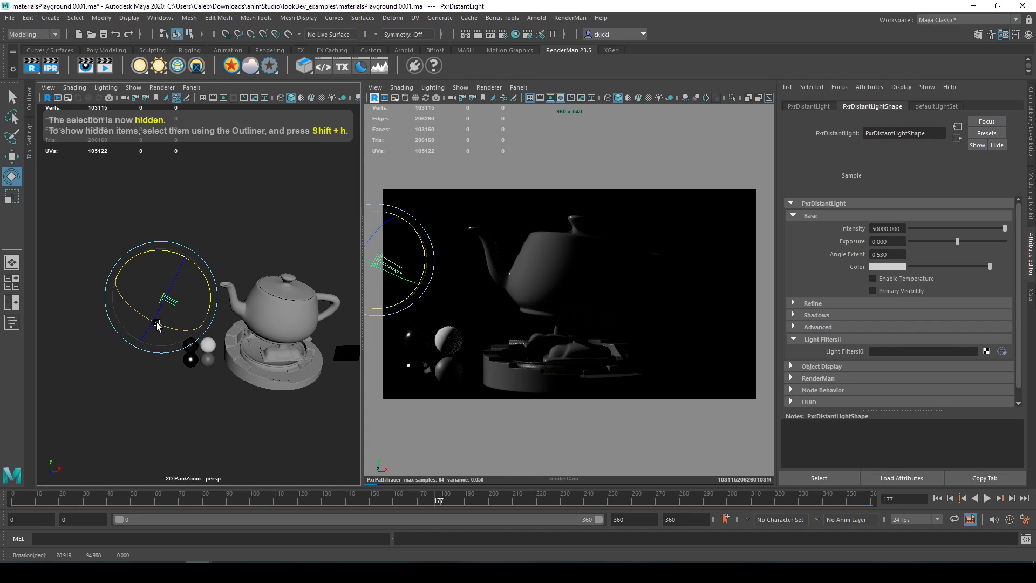
{"action": "left_click_drag", "start_coordinate": [173, 335], "coordinate": [177, 313]}
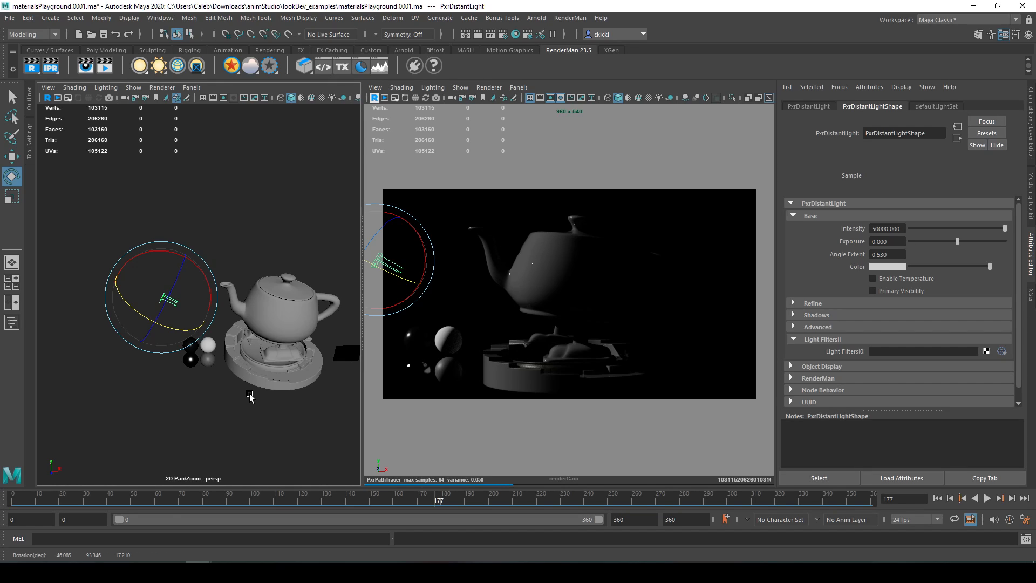
{"action": "left_click_drag", "start_coordinate": [250, 393], "coordinate": [252, 385], "text": "alt"}
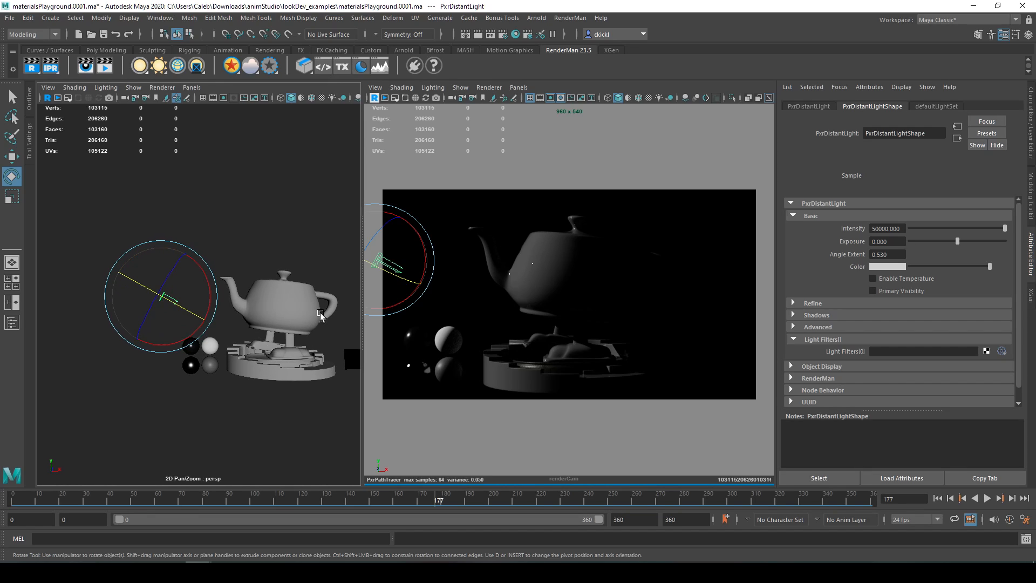
{"action": "key", "text": "q"}
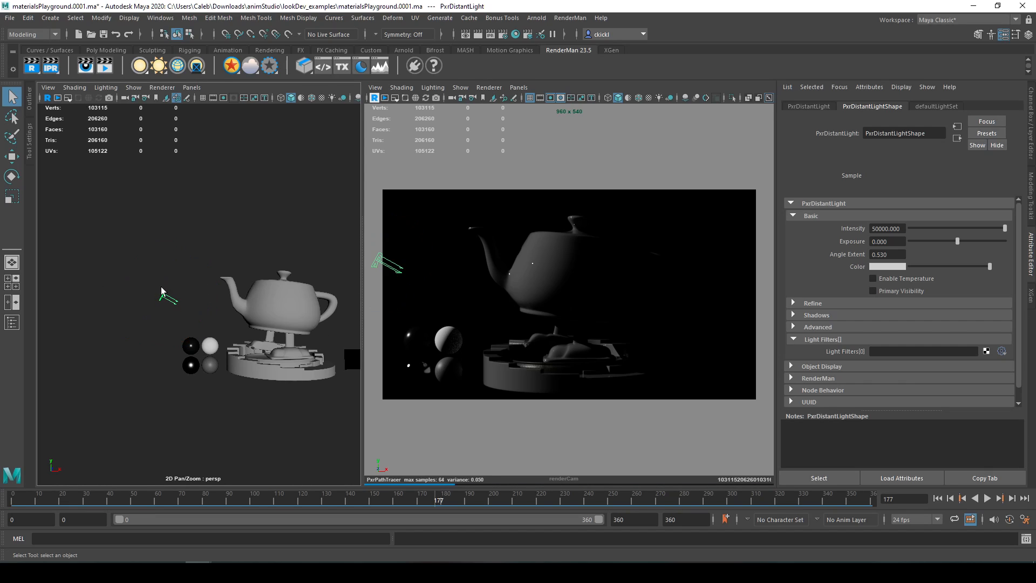
{"action": "key", "text": "w"}
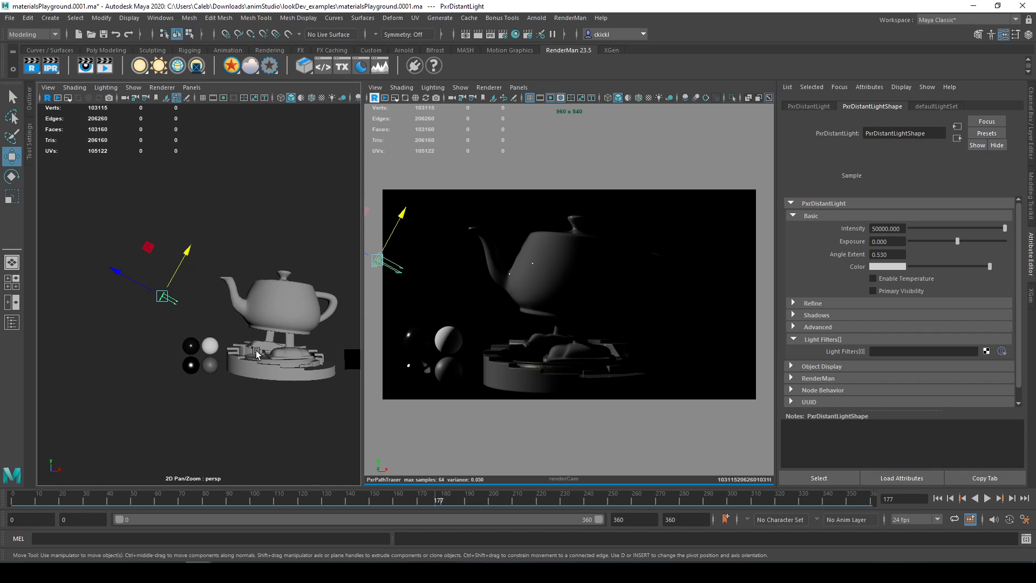
{"action": "middle_click_drag", "start_coordinate": [111, 335], "coordinate": [47, 337]}
{"action": "right_click_drag", "start_coordinate": [46, 335], "coordinate": [75, 336], "text": "alt"}
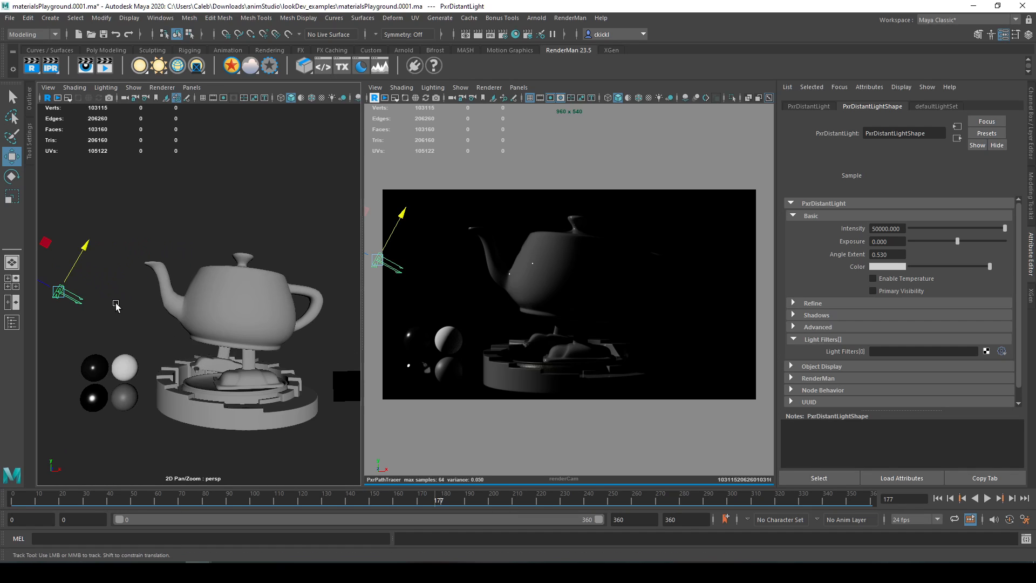
{"action": "middle_click_drag", "start_coordinate": [113, 322], "coordinate": [135, 297], "text": "alt"}
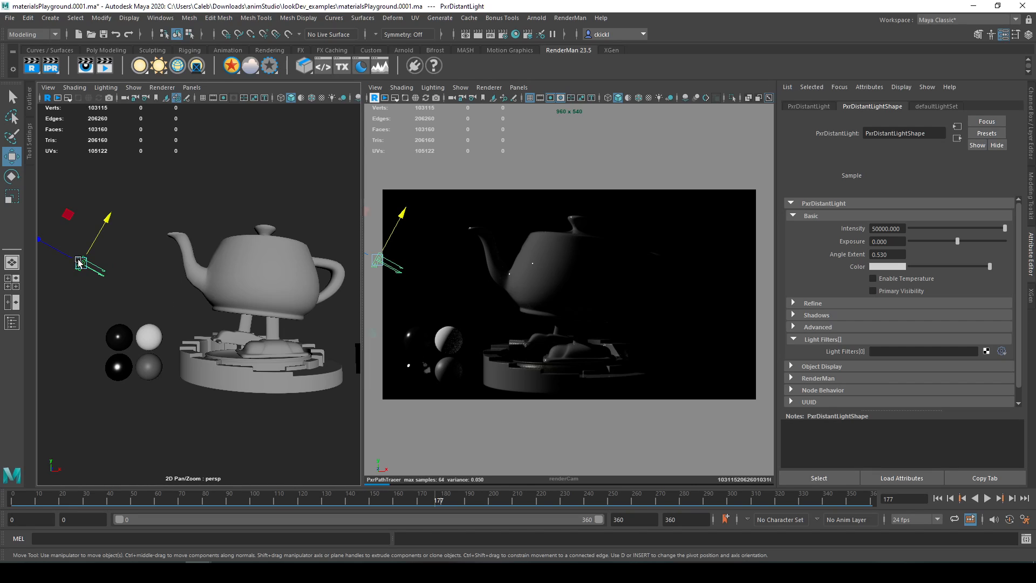
{"action": "key", "text": "e"}
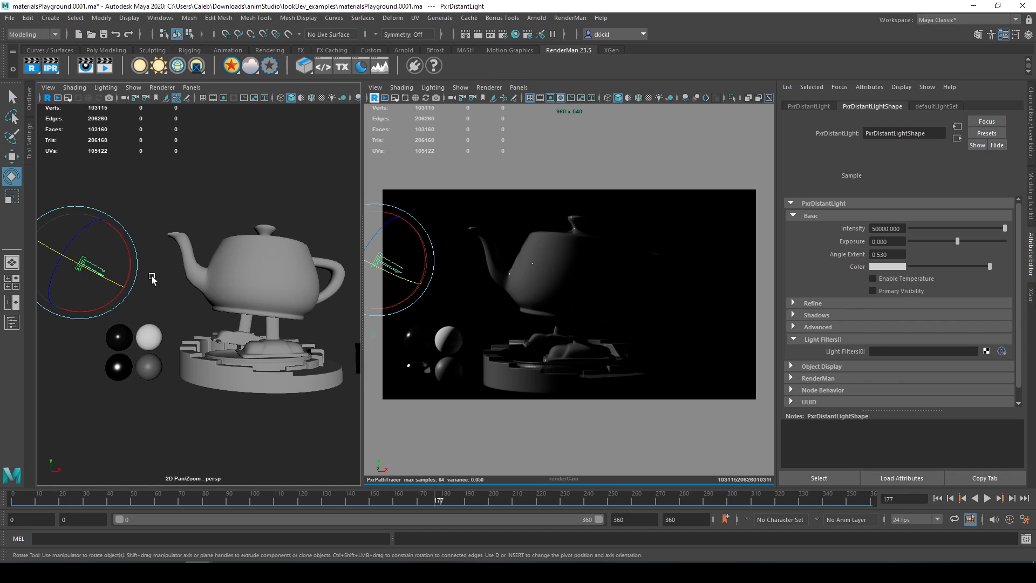
{"action": "key", "text": "q"}
Delete the PxrDistantLight beside the teapot's spout.
{"action": "left_click_drag", "start_coordinate": [160, 218], "coordinate": [72, 294]}
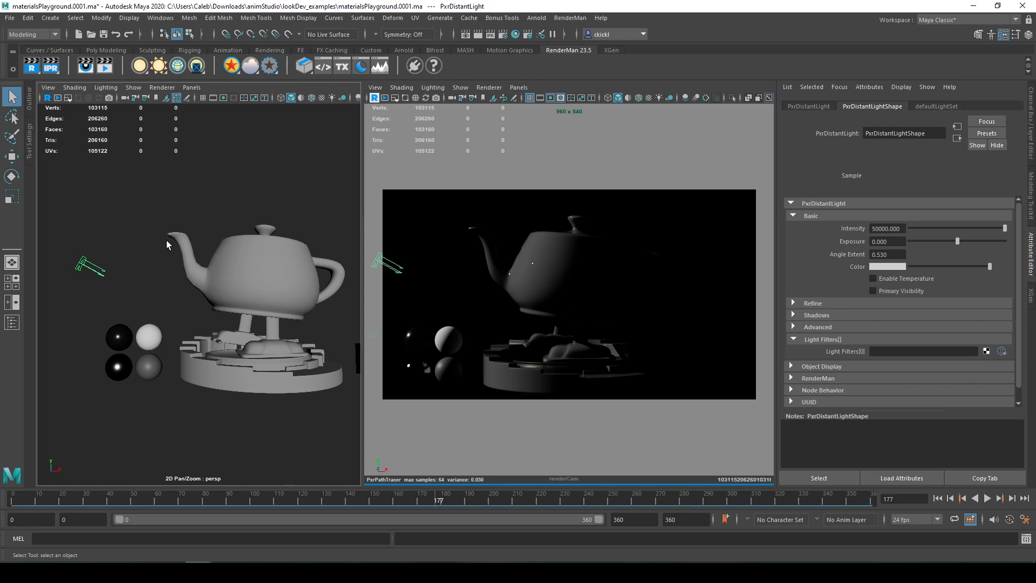
{"action": "left_click", "coordinate": [142, 66]}
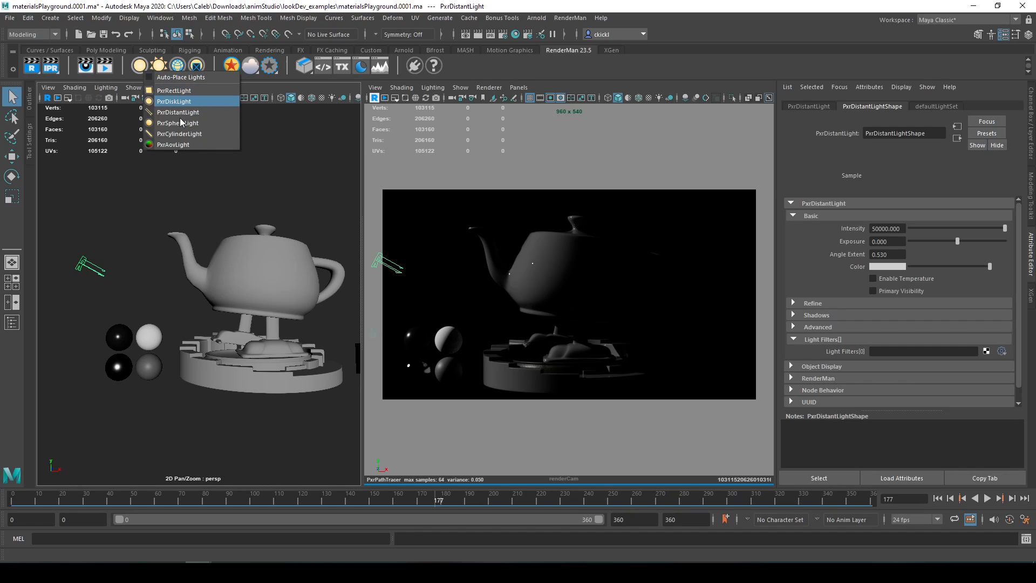
{"action": "left_click", "coordinate": [575, 63]}
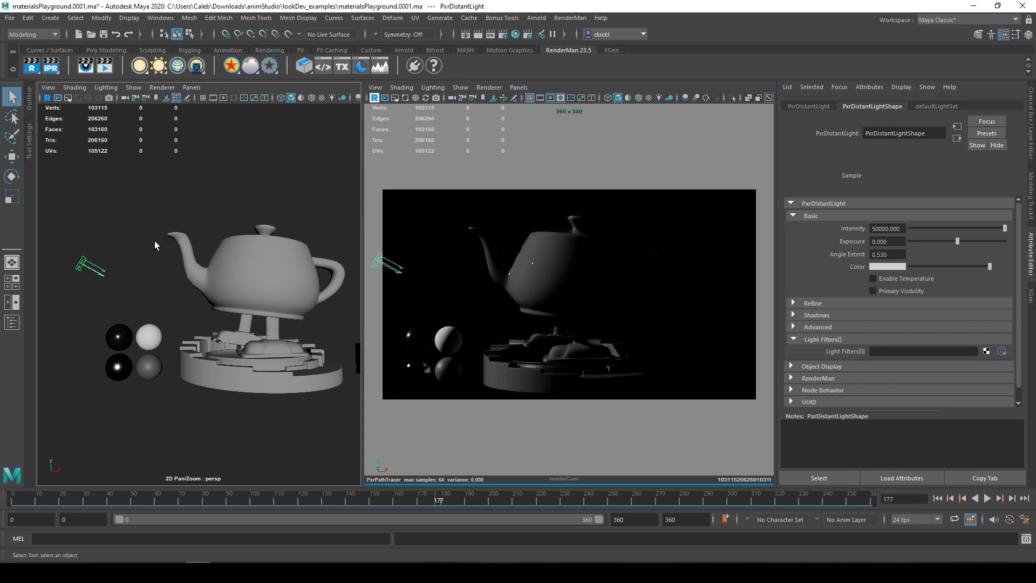
{"action": "key", "text": "Delete"}
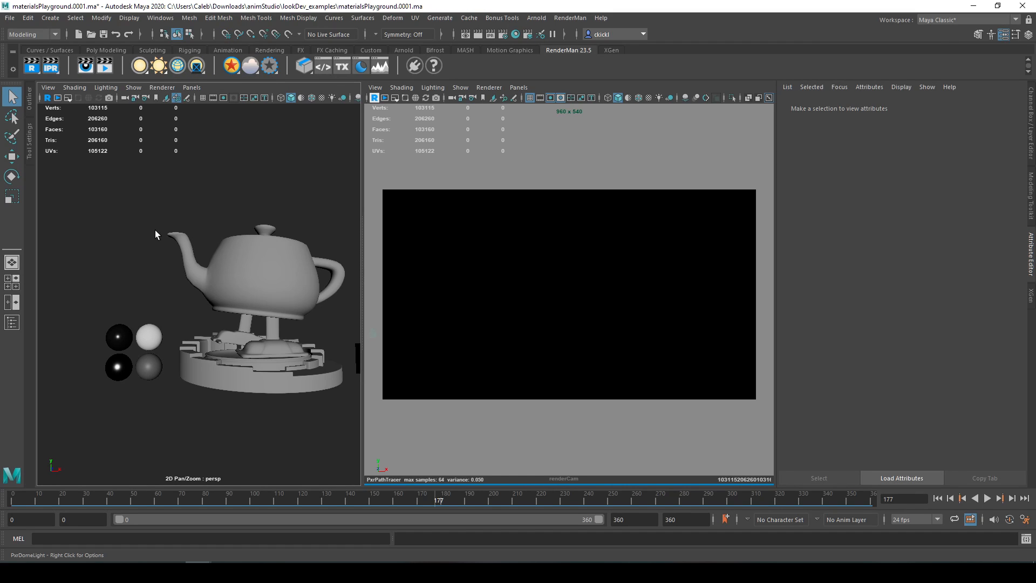
Add a PxrDomeLight and load a studio HDRI from the HDRI resources folder as its Color Map.
{"action": "left_click", "coordinate": [159, 66]}
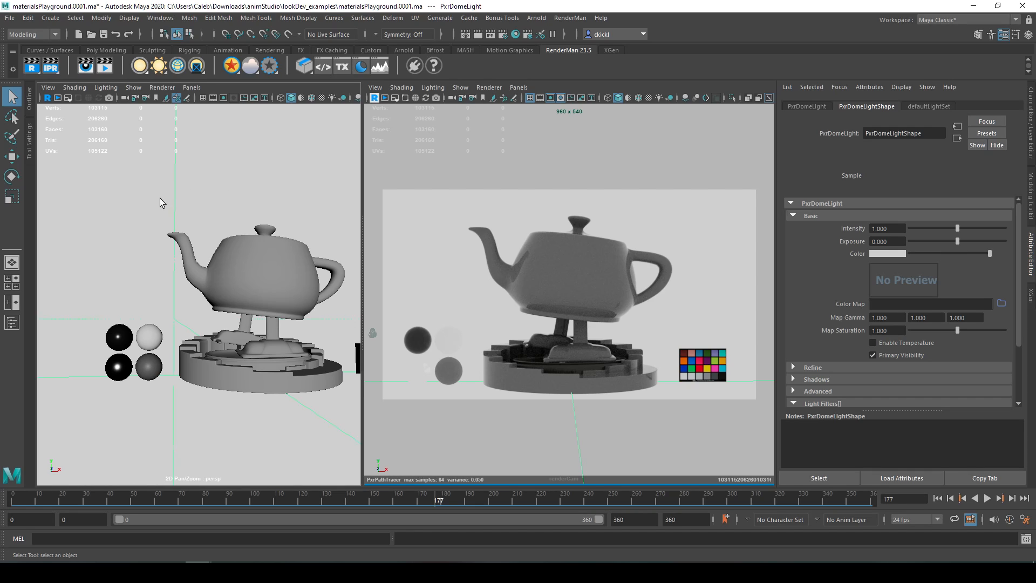
{"action": "left_click", "coordinate": [1002, 304]}
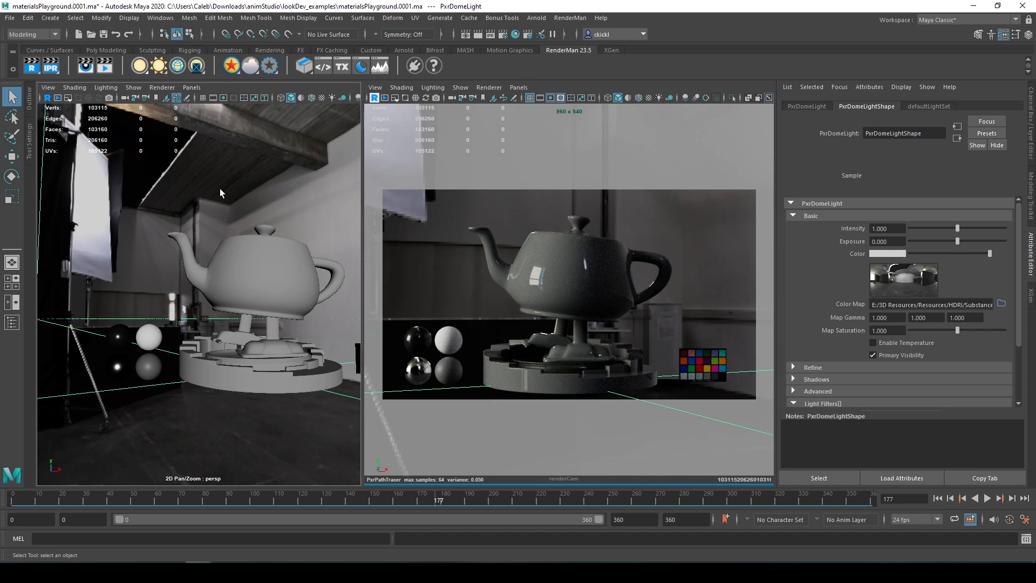
{"action": "left_click_drag", "start_coordinate": [219, 189], "coordinate": [240, 227], "text": "alt"}
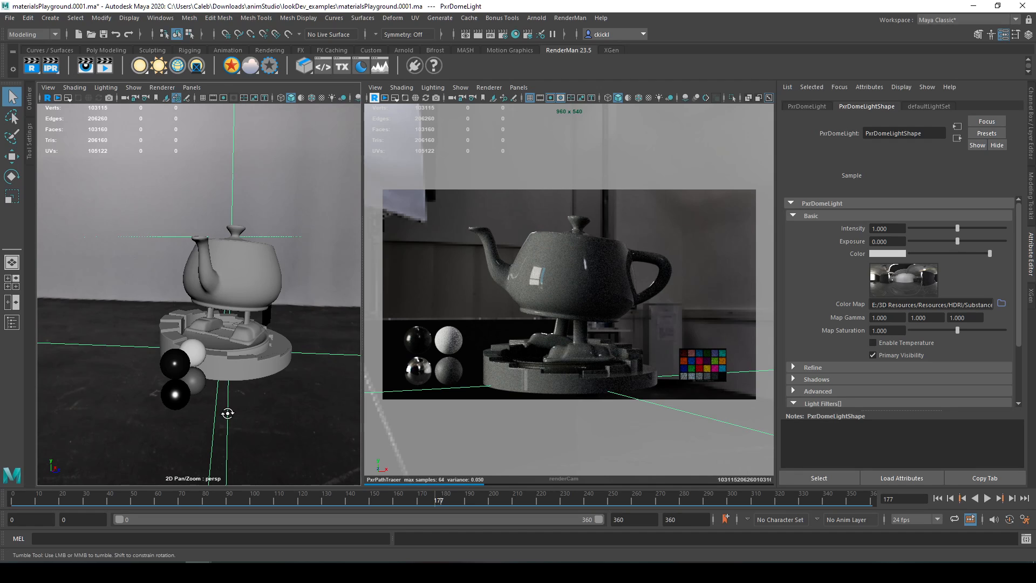
{"action": "left_click_drag", "start_coordinate": [227, 413], "coordinate": [183, 410], "text": "alt"}
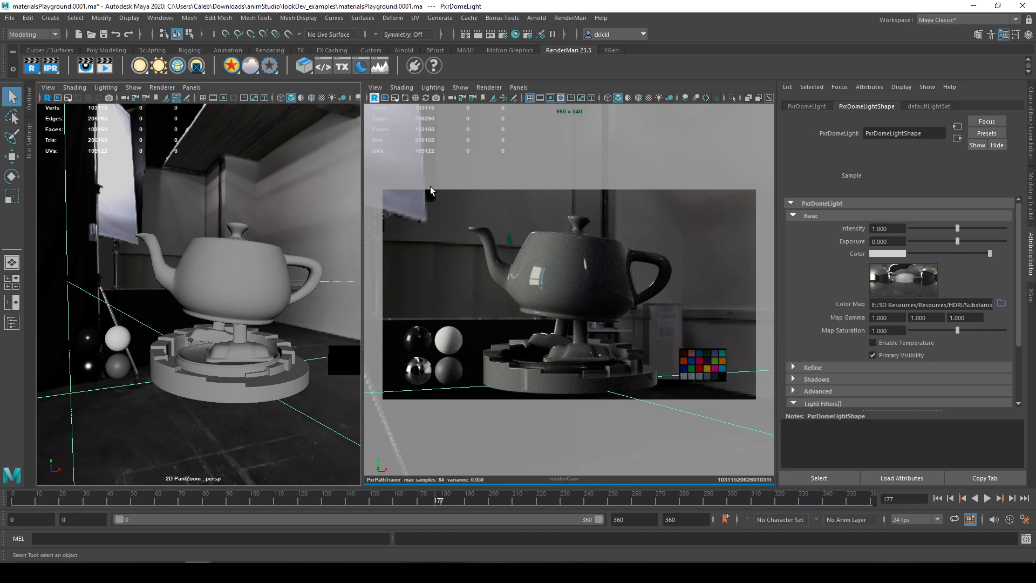
{"action": "left_click", "coordinate": [227, 288]}
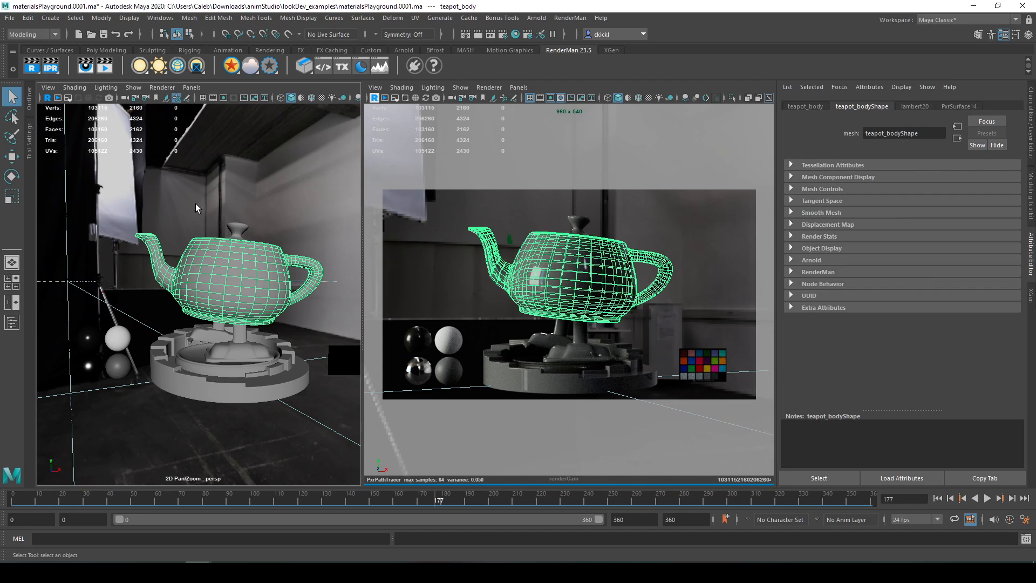
{"action": "left_click", "coordinate": [98, 396]}
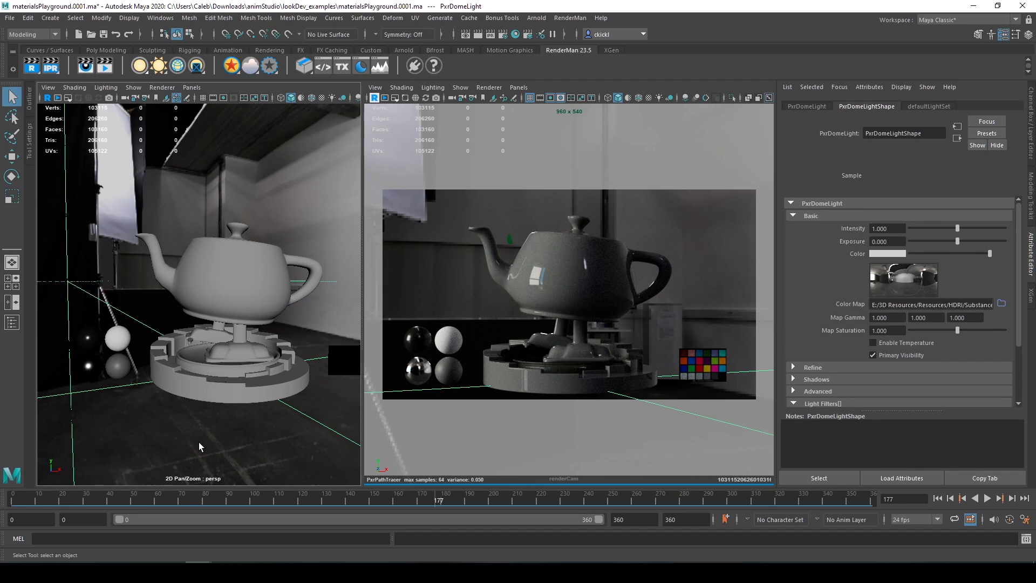
Stop the viewport render and run a Preview Render from renderCam in an enlarged render window, checking the teapot and reference spheres.
{"action": "left_click", "coordinate": [378, 98]}
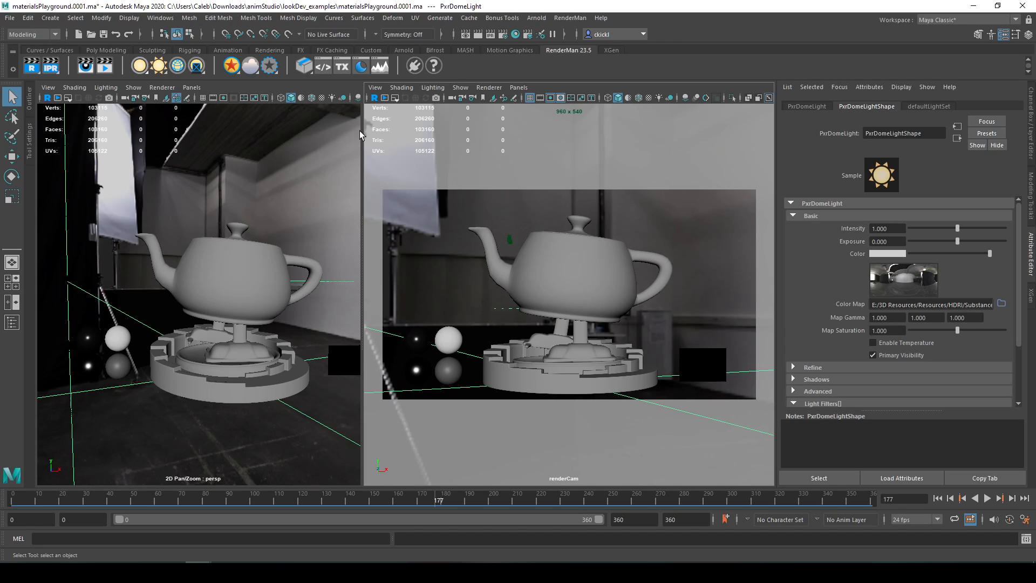
{"action": "left_click", "coordinate": [559, 20]}
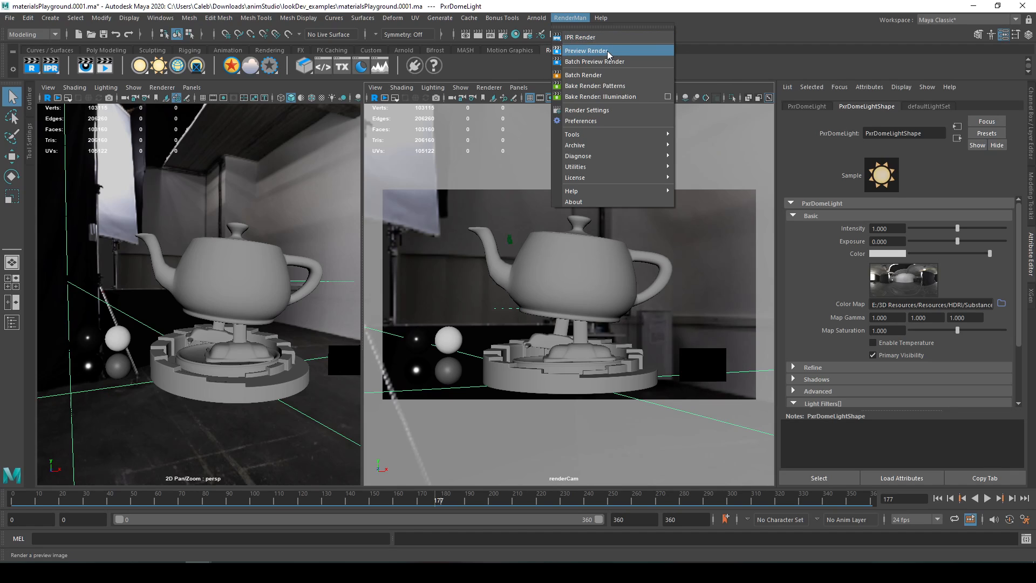
{"action": "left_click", "coordinate": [576, 52]}
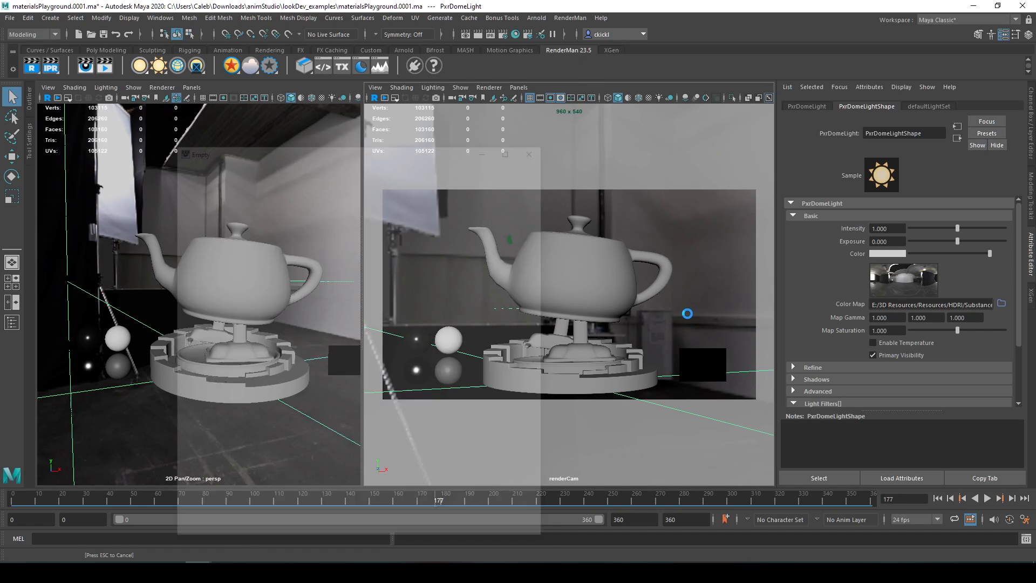
{"action": "left_click_drag", "start_coordinate": [402, 148], "coordinate": [401, 98]}
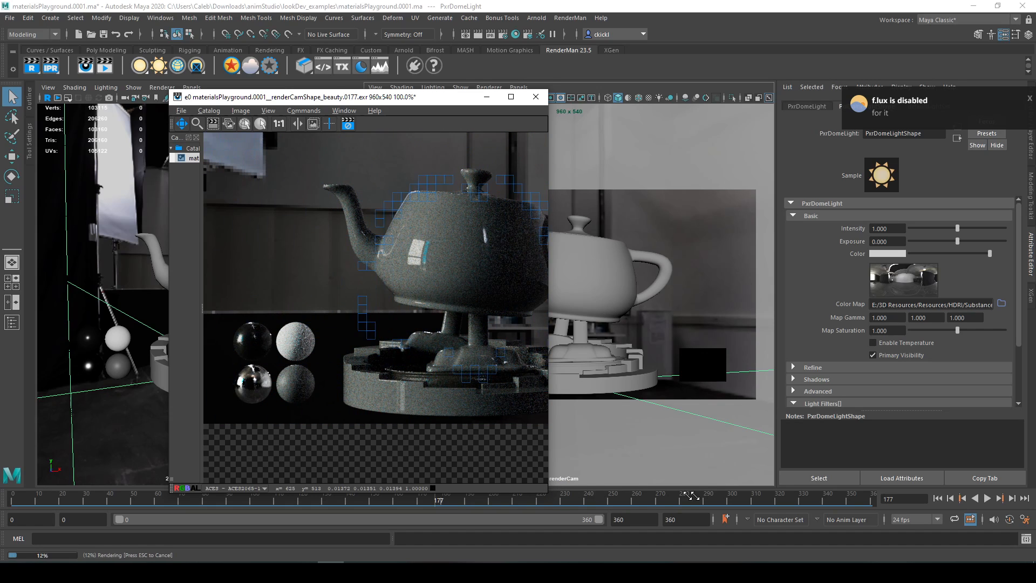
{"action": "left_click_drag", "start_coordinate": [549, 491], "coordinate": [736, 495]}
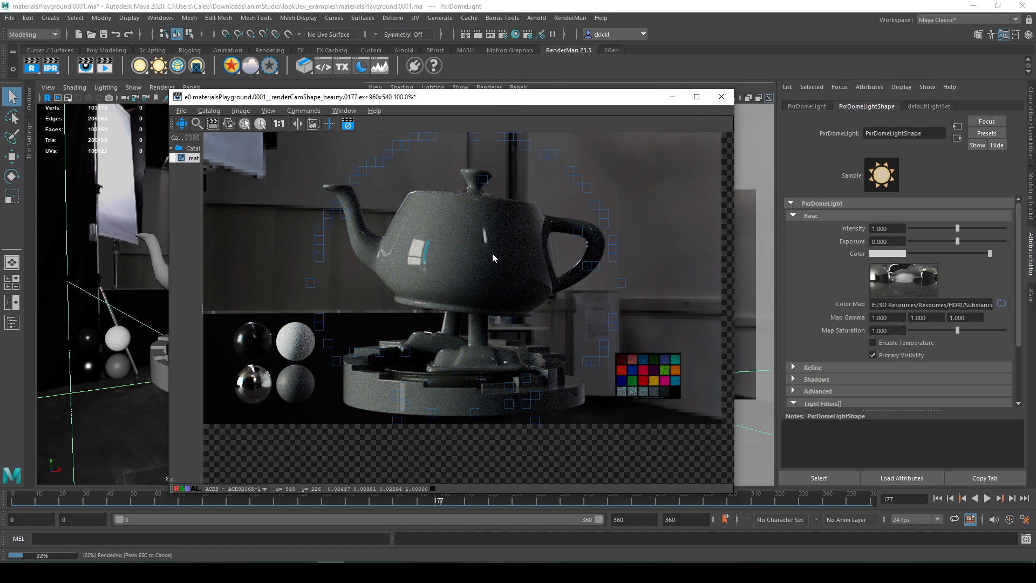
{"action": "scroll", "coordinate": [492, 254], "scroll_direction": "down", "scroll_amount": 2}
{"action": "scroll", "coordinate": [426, 380], "scroll_direction": "up", "scroll_amount": 1}
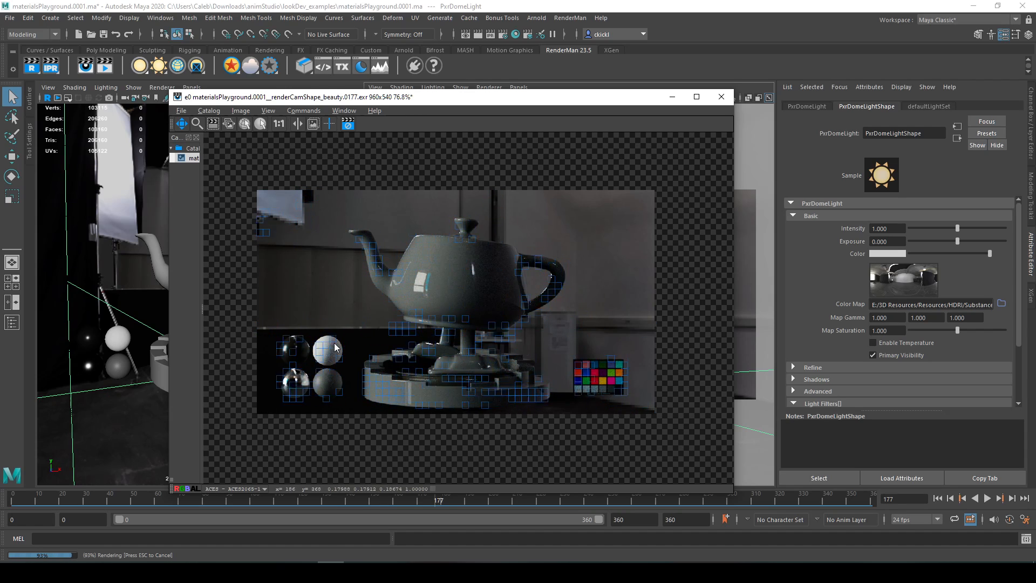
{"action": "scroll", "coordinate": [337, 344], "scroll_direction": "up", "scroll_amount": 2}
{"action": "scroll", "coordinate": [350, 352], "scroll_direction": "up", "scroll_amount": 1}
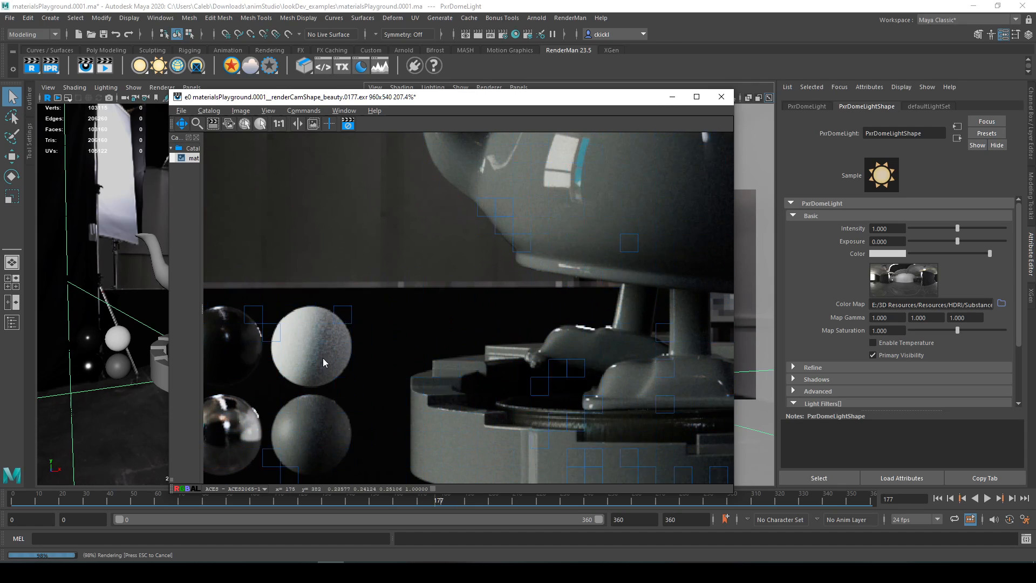
{"action": "scroll", "coordinate": [257, 357], "scroll_direction": "down", "scroll_amount": 4}
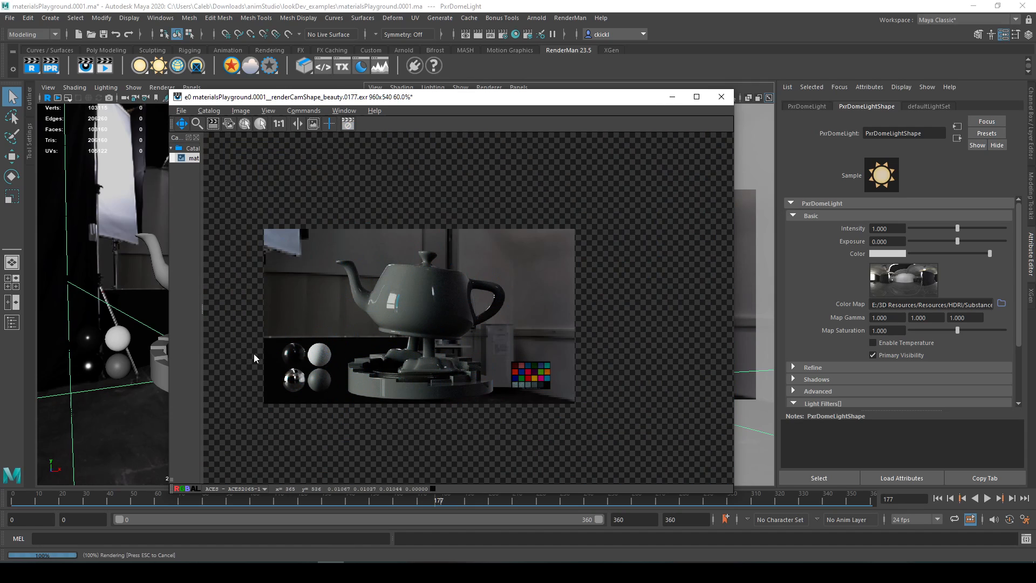
Start another Preview Render of the teapot scene and stop it partway.
{"action": "left_click", "coordinate": [32, 65]}
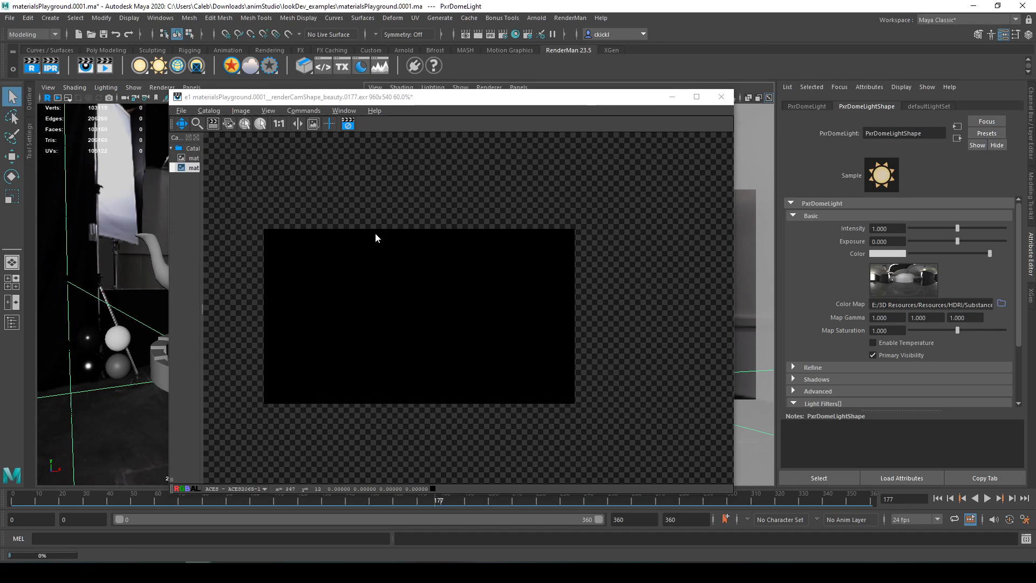
{"action": "scroll", "coordinate": [410, 305], "scroll_direction": "up", "scroll_amount": 2}
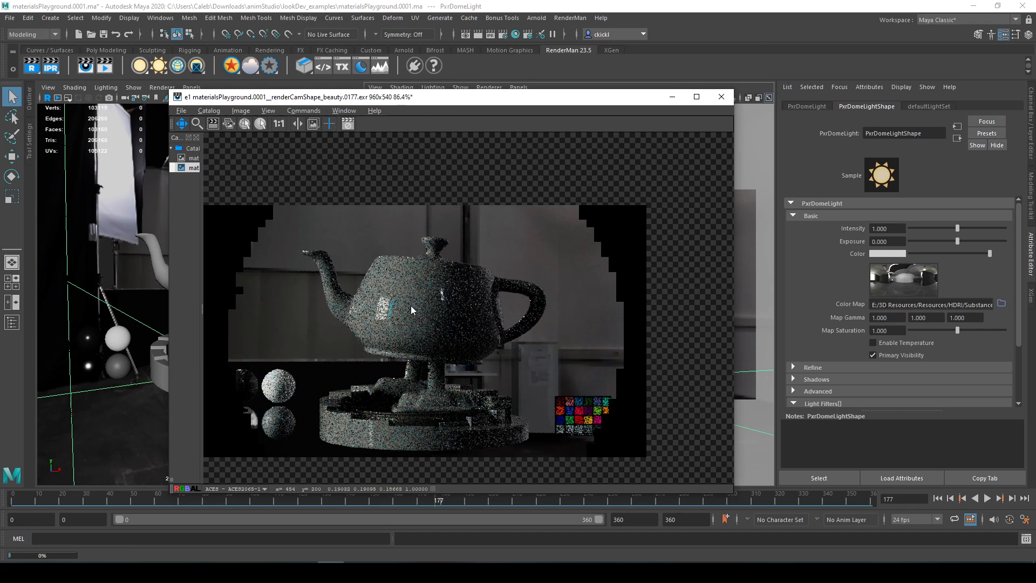
{"action": "scroll", "coordinate": [398, 355], "scroll_direction": "down", "scroll_amount": 2}
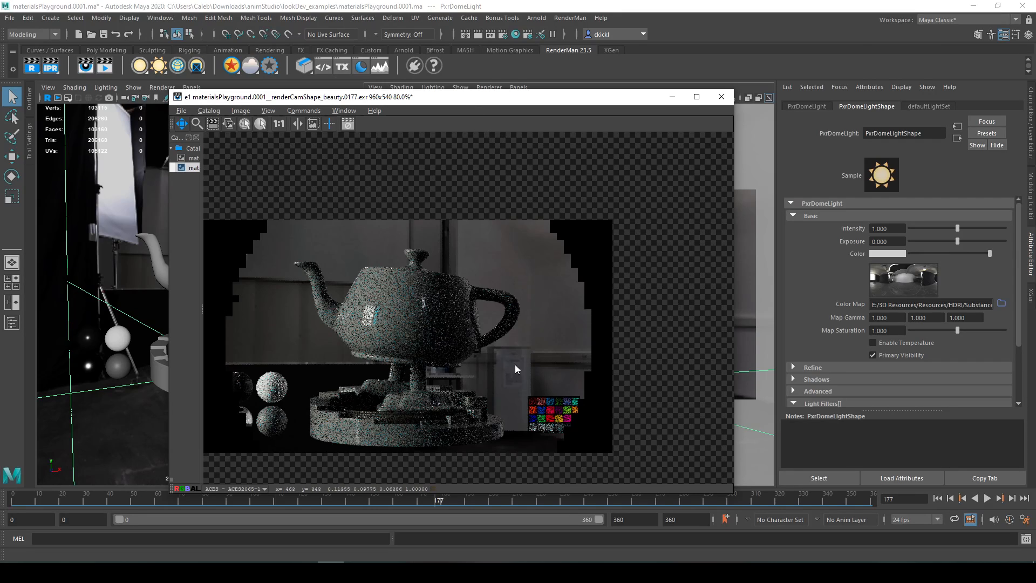
{"action": "left_click", "coordinate": [348, 123]}
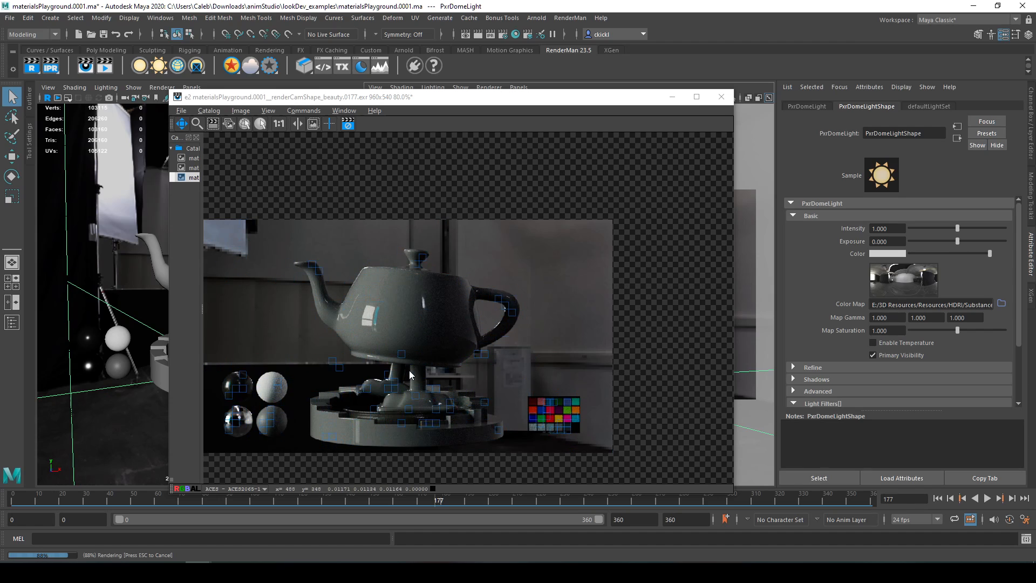
Inspect the rendered teapot at 100% zoom and start a new Preview Render of the dome-lit scene.
{"action": "mouse_move", "coordinate": [436, 315]}
{"action": "left_mouse_down"}
{"action": "mouse_move", "coordinate": [514, 317]}
{"action": "mouse_move", "coordinate": [426, 312]}
{"action": "mouse_move", "coordinate": [435, 320]}
{"action": "left_mouse_up"}
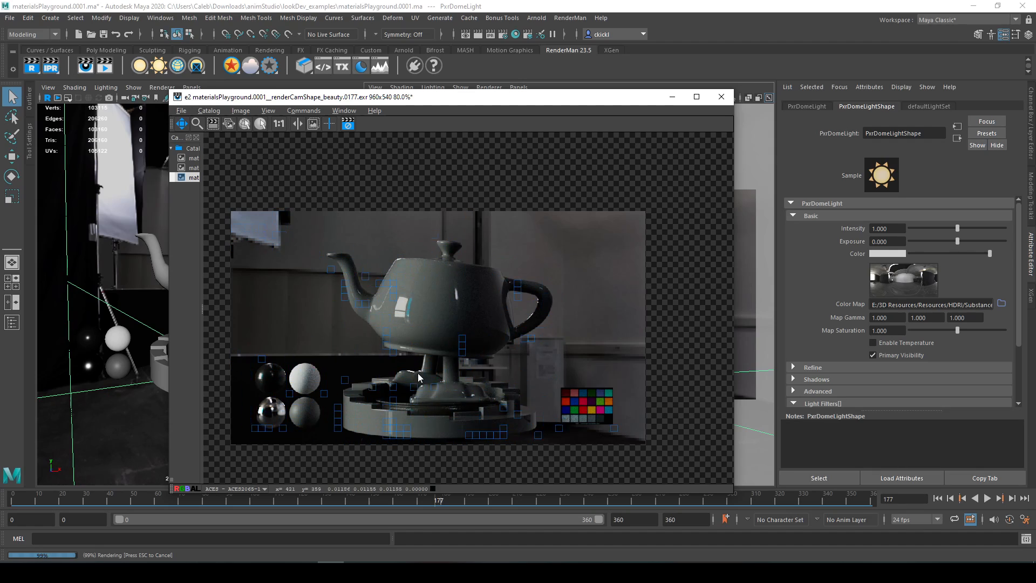
{"action": "scroll", "coordinate": [438, 322], "scroll_direction": "up", "scroll_amount": 1}
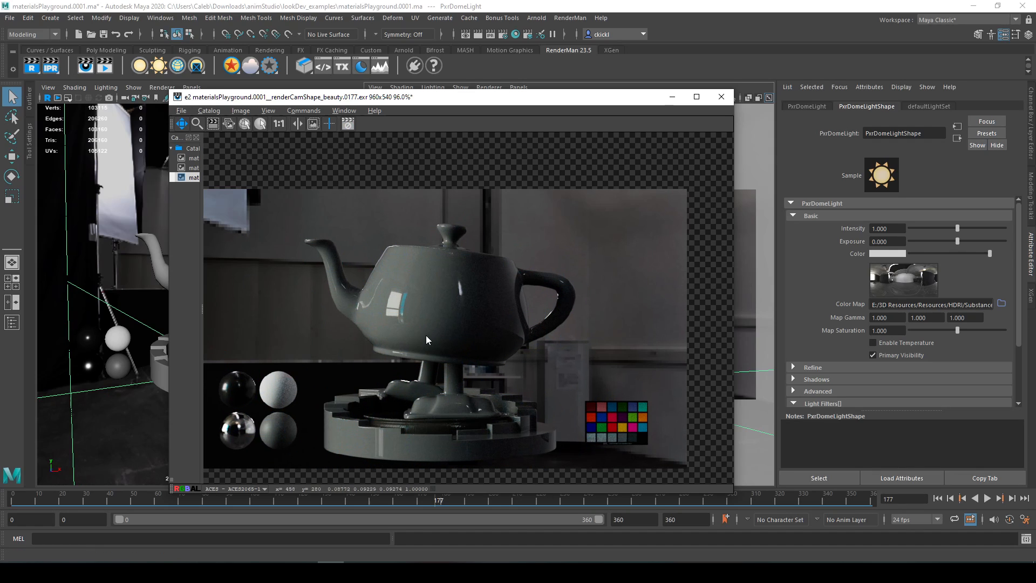
{"action": "left_click_drag", "start_coordinate": [387, 347], "coordinate": [434, 328]}
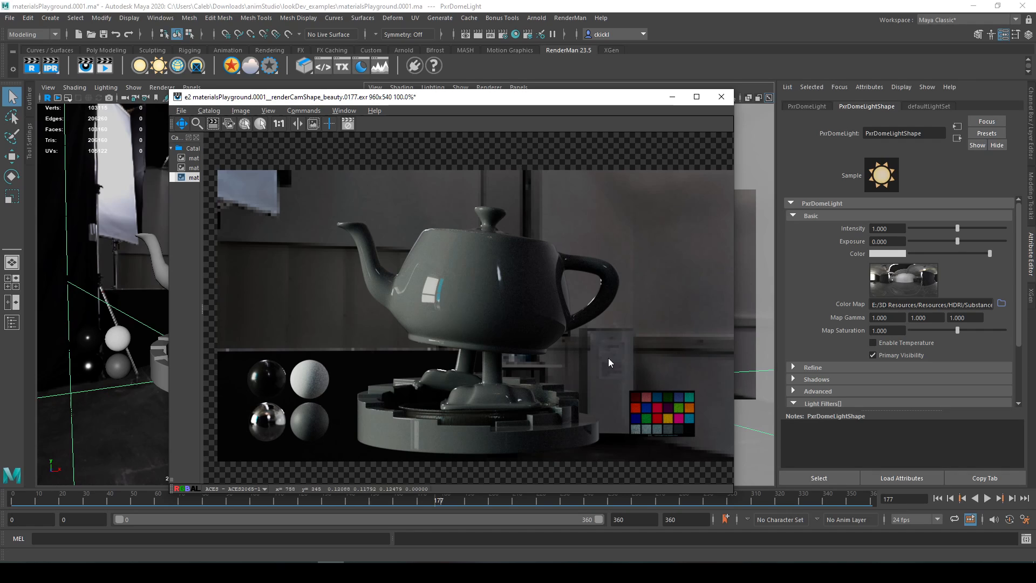
{"action": "left_click", "coordinate": [32, 66]}
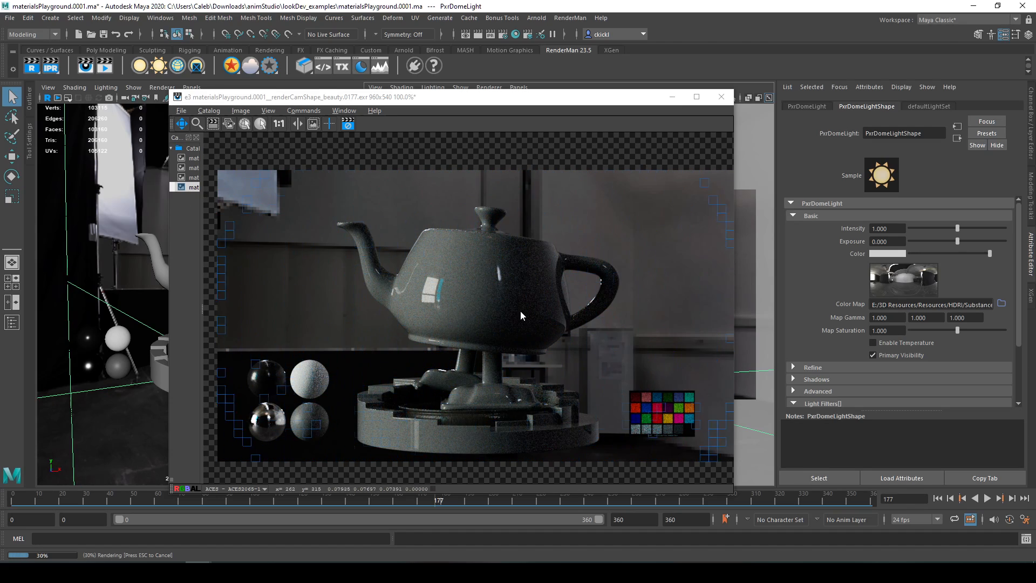
{"action": "left_click", "coordinate": [504, 18]}
{"action": "mouse_move", "coordinate": [570, 18]}
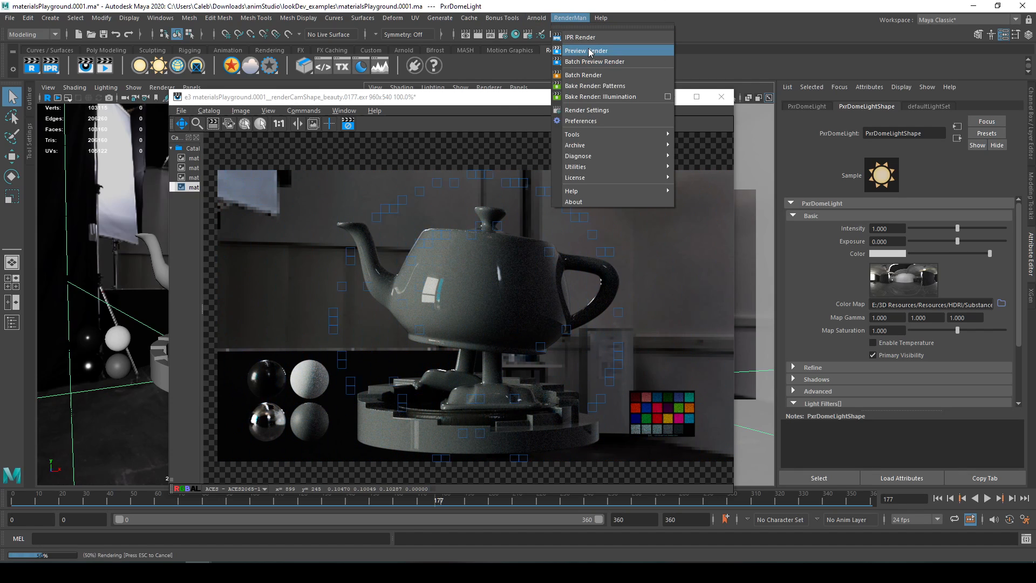
{"action": "left_click", "coordinate": [476, 103]}
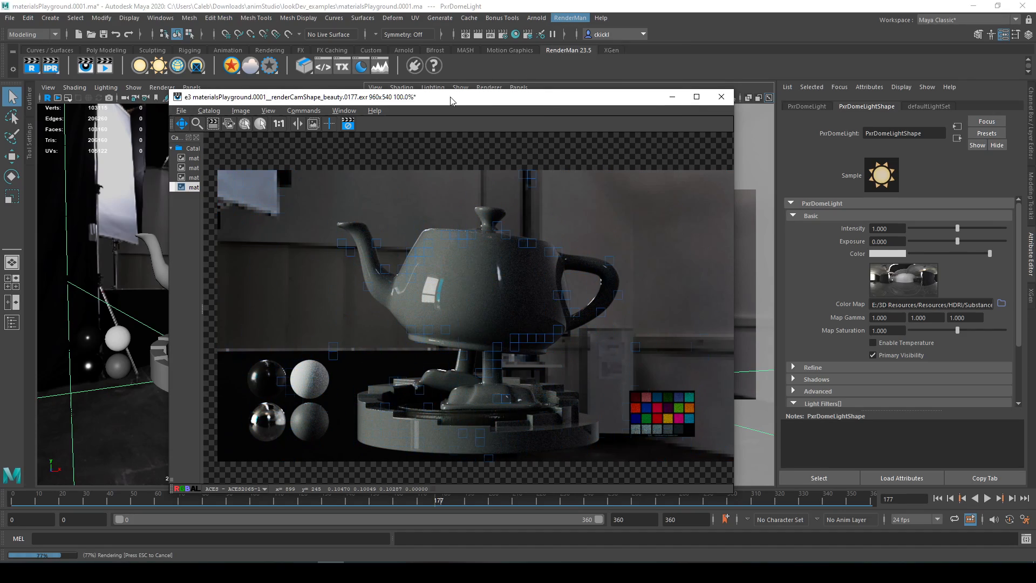
Move the render window aside so it no longer covers the perspective view and bring the Maya scene window back up.
{"action": "left_click_drag", "start_coordinate": [475, 103], "coordinate": [766, 78]}
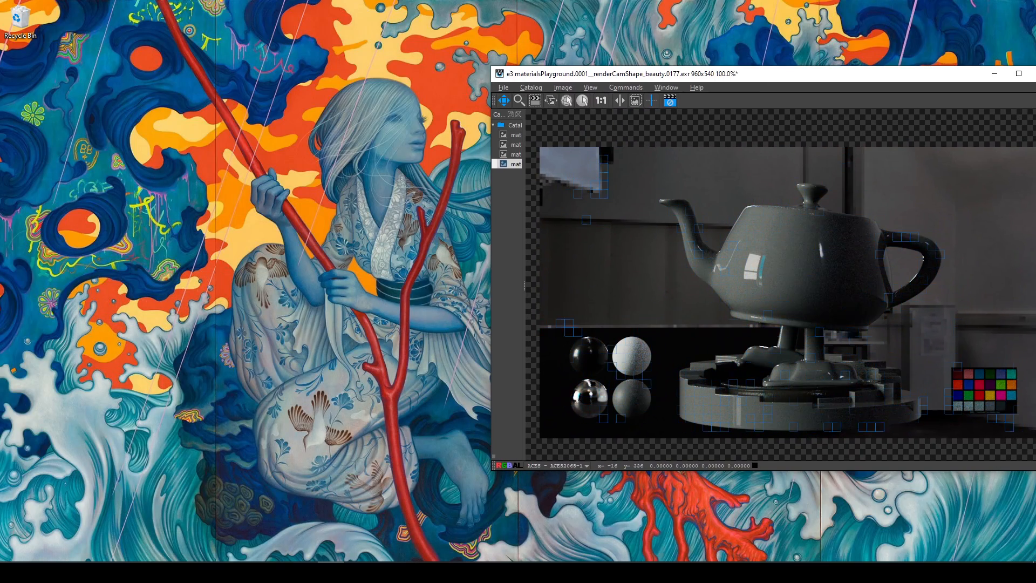
{"action": "left_click", "coordinate": [199, 572]}
{"action": "left_click", "coordinate": [259, 531]}
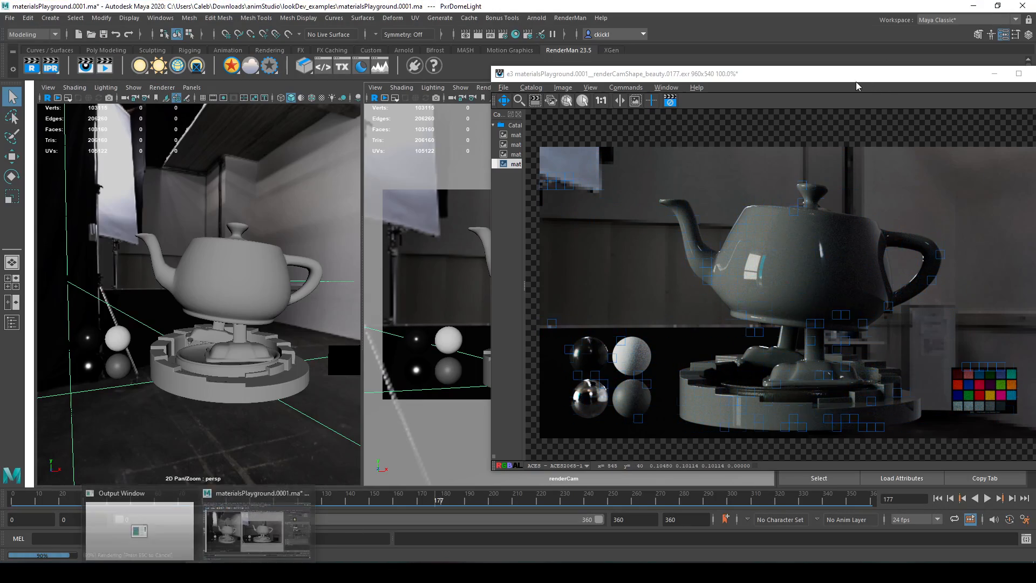
Start another Preview Render of the dome-lit scene from renderCam and orbit the perspective view around the teapot while it renders.
{"action": "left_click_drag", "start_coordinate": [857, 82], "coordinate": [761, 66]}
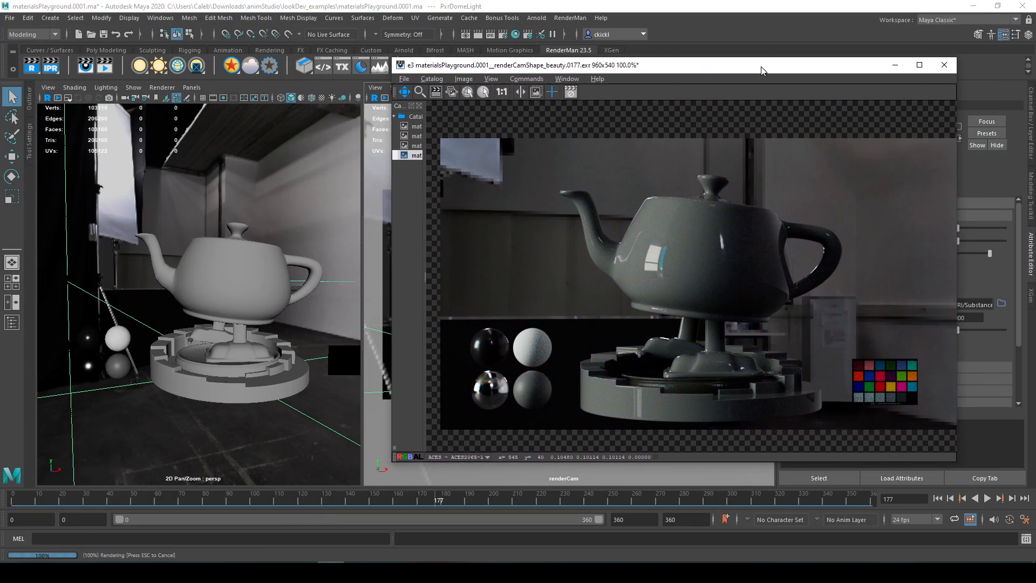
{"action": "left_click", "coordinate": [473, 455]}
{"action": "left_click", "coordinate": [61, 62]}
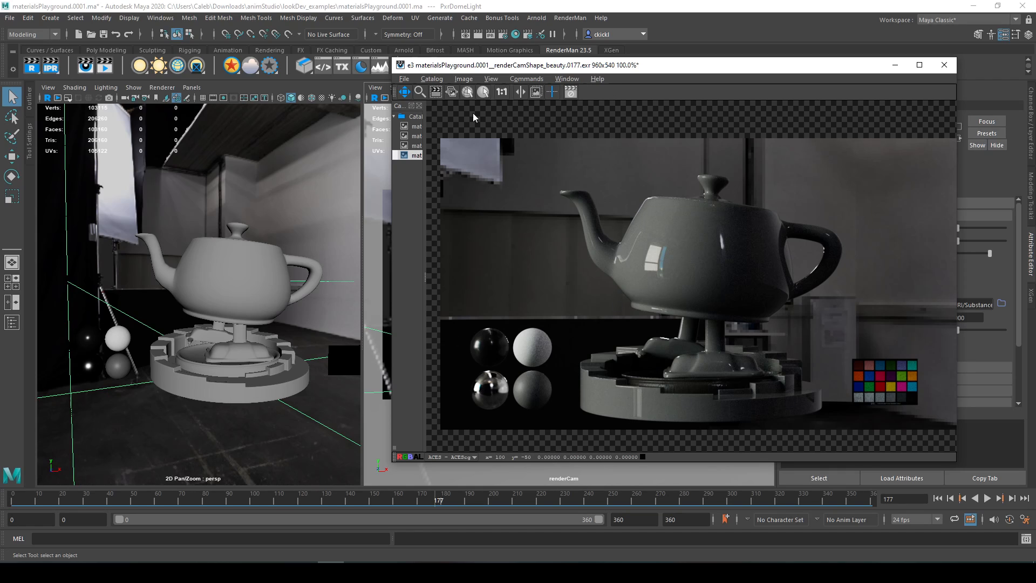
{"action": "left_click", "coordinate": [32, 65]}
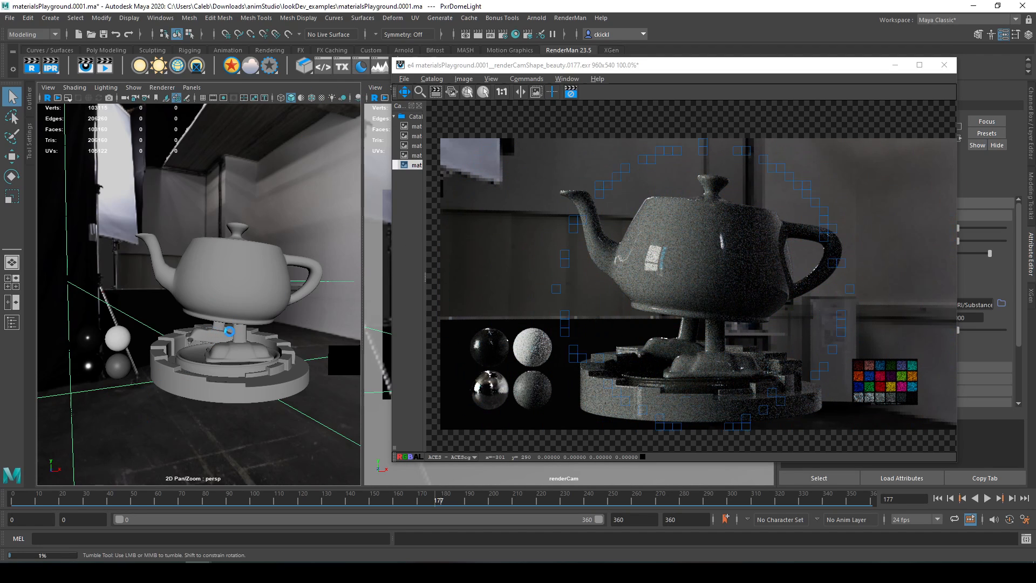
{"action": "left_click_drag", "start_coordinate": [228, 333], "coordinate": [259, 330], "text": "alt"}
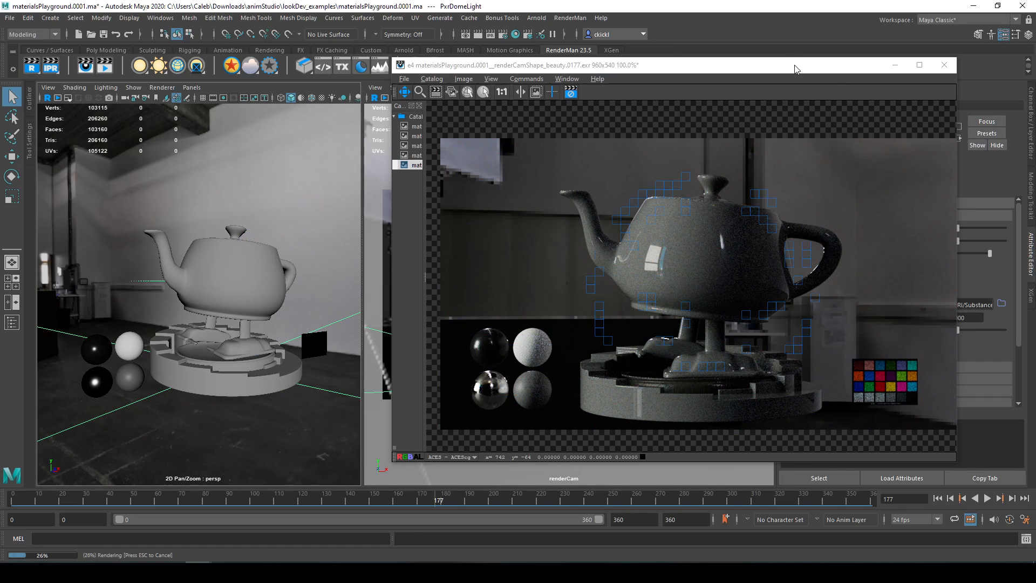
Move the render window off the dome light's attributes and the renderCam view, over the perspective view.
{"action": "left_click_drag", "start_coordinate": [773, 66], "coordinate": [710, 92]}
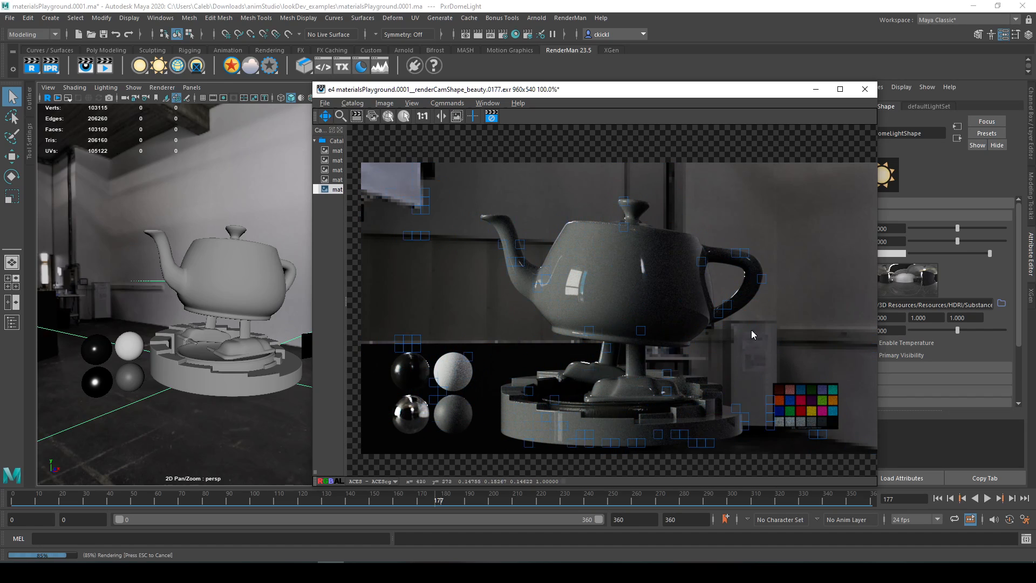
{"action": "left_click_drag", "start_coordinate": [494, 90], "coordinate": [368, 90]}
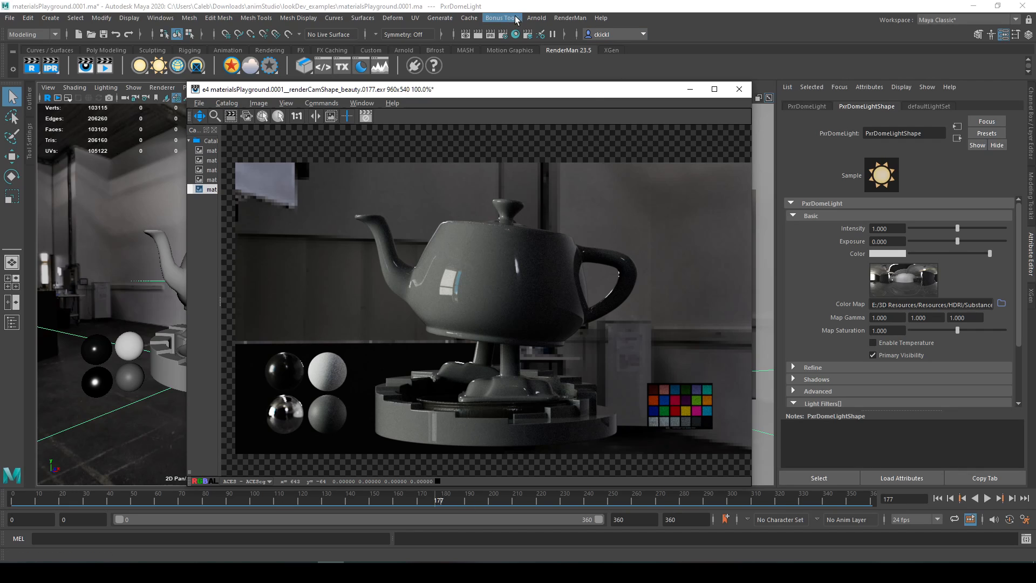
{"action": "left_click", "coordinate": [570, 19]}
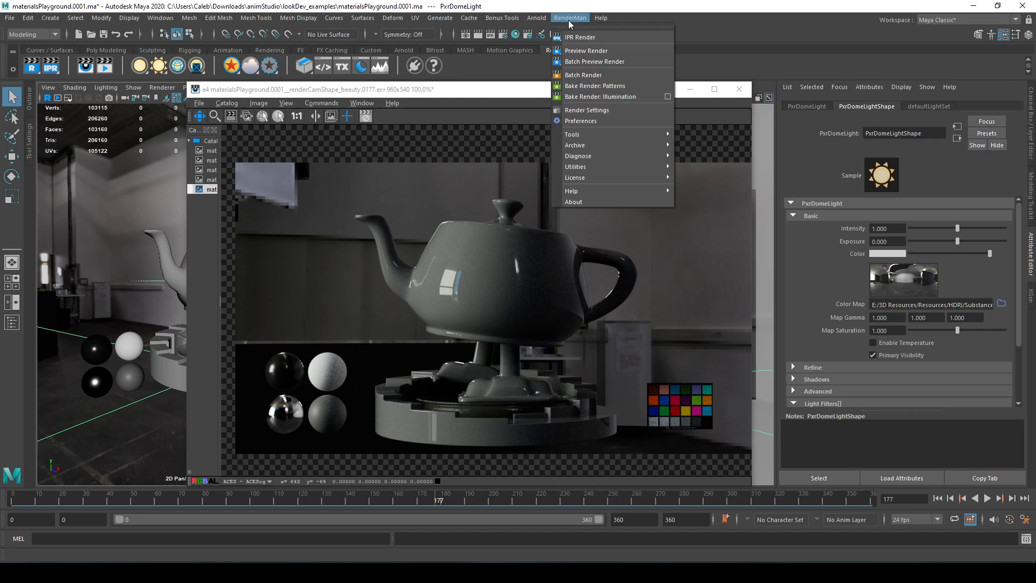
{"action": "left_click", "coordinate": [593, 40]}
{"action": "left_click_drag", "start_coordinate": [633, 95], "coordinate": [593, 209]}
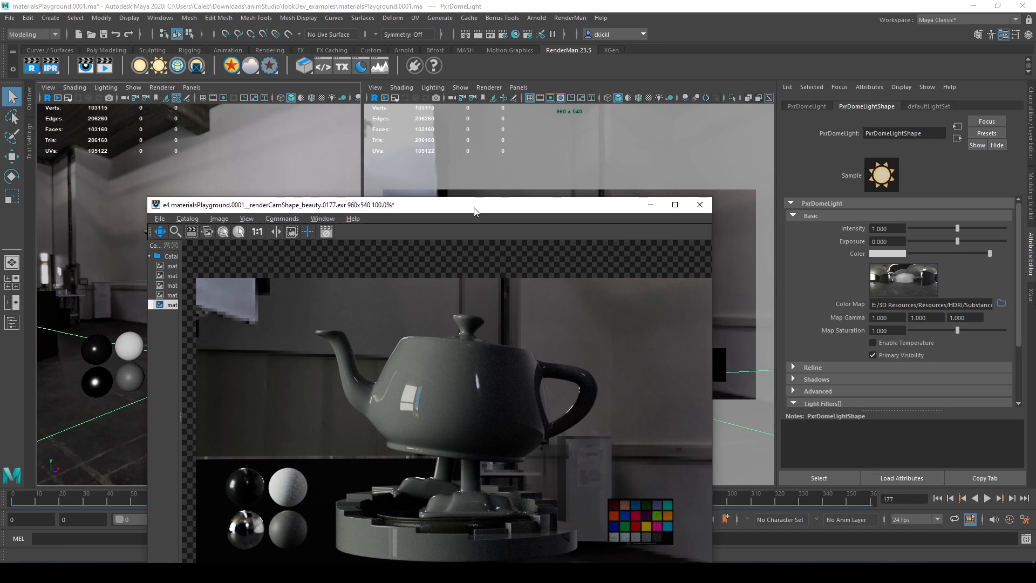
{"action": "left_click_drag", "start_coordinate": [475, 210], "coordinate": [385, 91]}
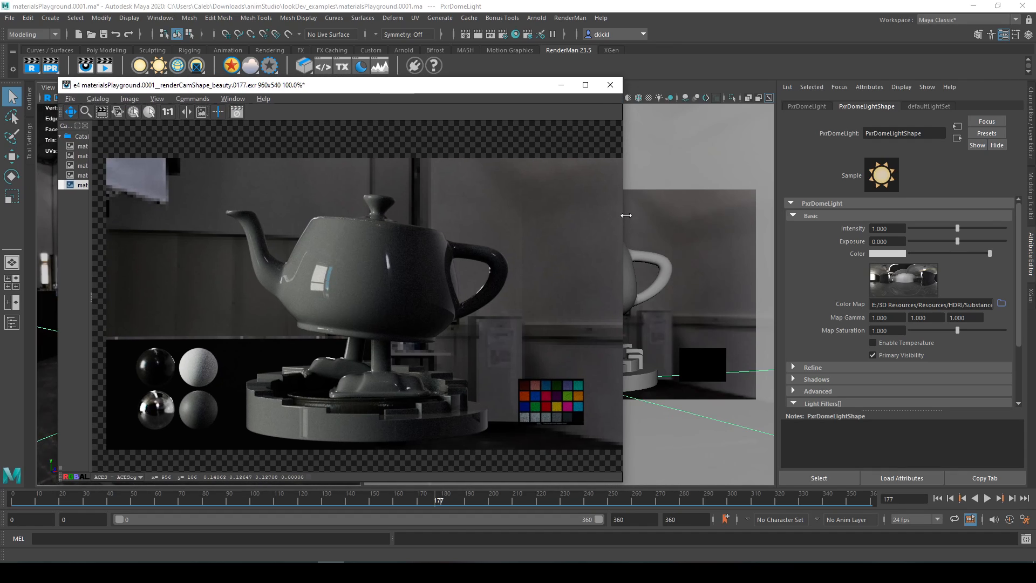
Narrow the render window to fit beside the renderCam view and zoom the rendered teapot image out to 64%.
{"action": "left_click_drag", "start_coordinate": [626, 216], "coordinate": [360, 215]}
{"action": "scroll", "coordinate": [277, 260], "scroll_direction": "down", "scroll_amount": 1}
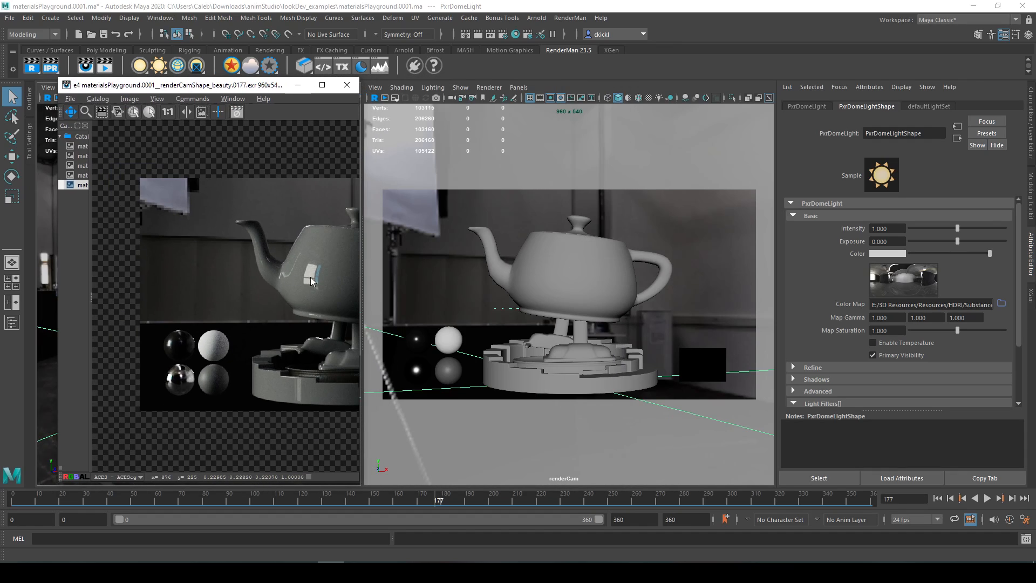
{"action": "left_click_drag", "start_coordinate": [310, 277], "coordinate": [229, 275]}
{"action": "scroll", "coordinate": [274, 277], "scroll_direction": "down", "scroll_amount": 1}
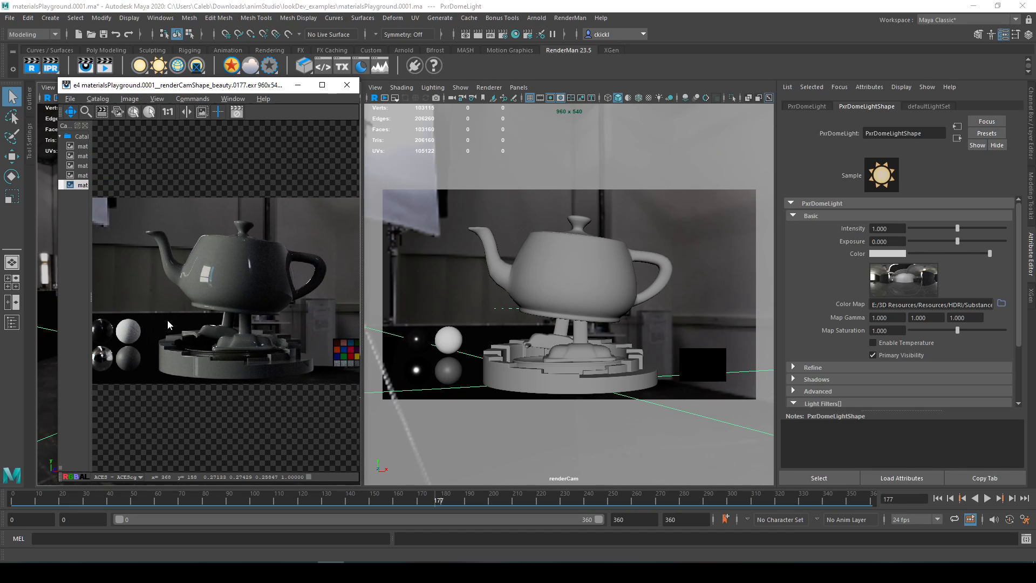
{"action": "left_click_drag", "start_coordinate": [57, 240], "coordinate": [35, 241]}
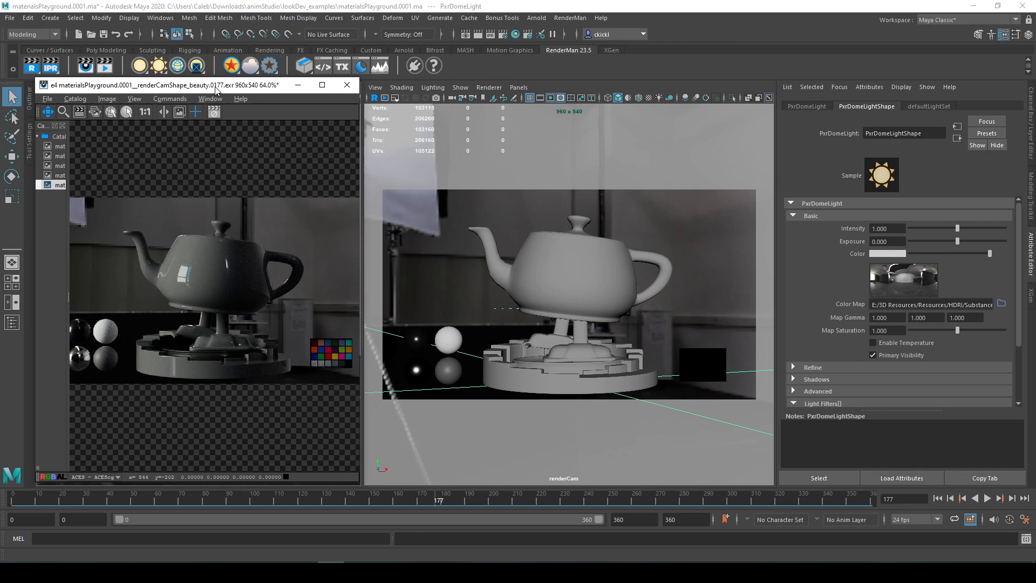
{"action": "left_click_drag", "start_coordinate": [215, 90], "coordinate": [219, 98]}
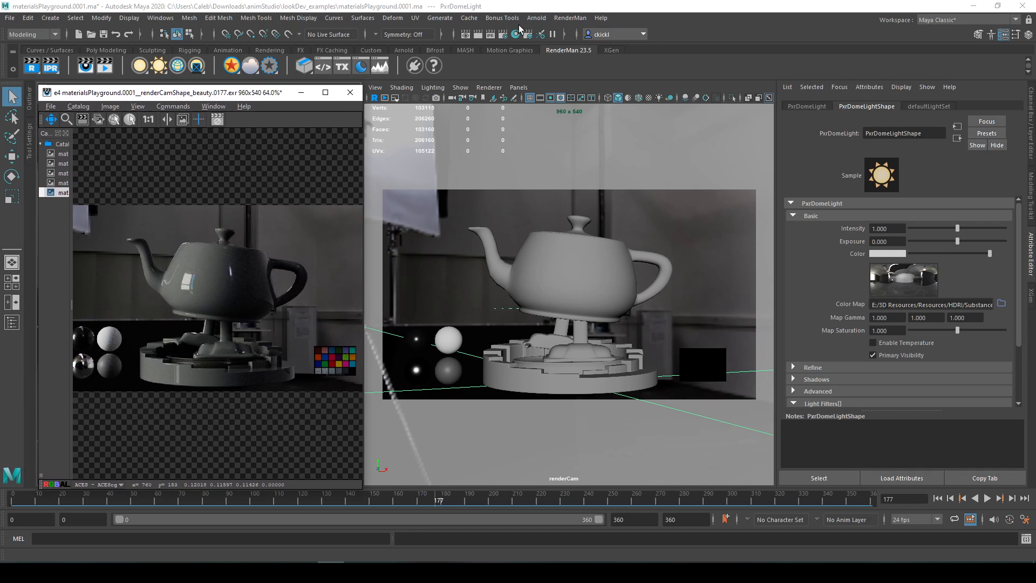
Select the teapot body in the renderCam view and start an IPR render from that camera instead of the perspective camera.
{"action": "left_click", "coordinate": [575, 17]}
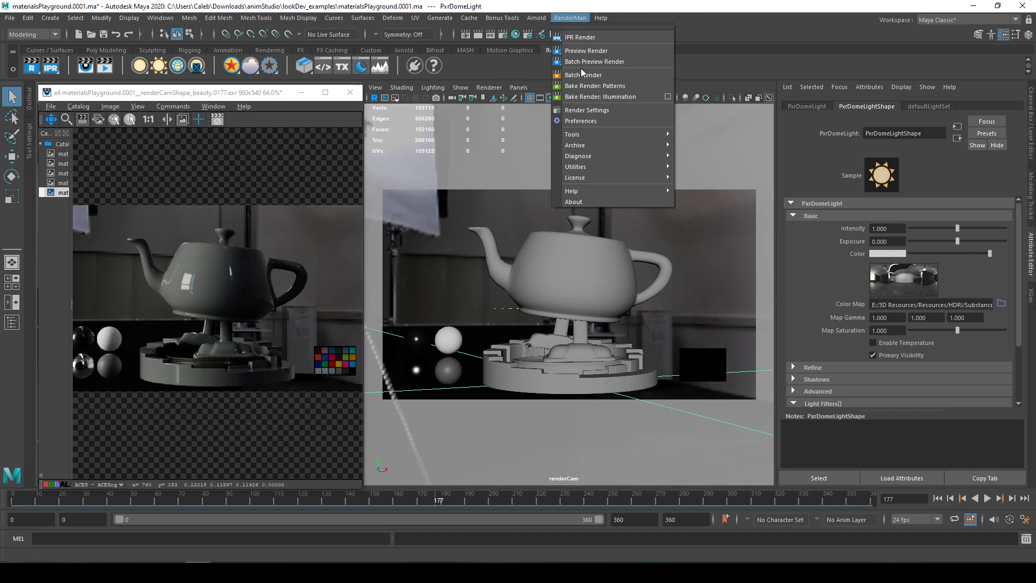
{"action": "left_click", "coordinate": [594, 36]}
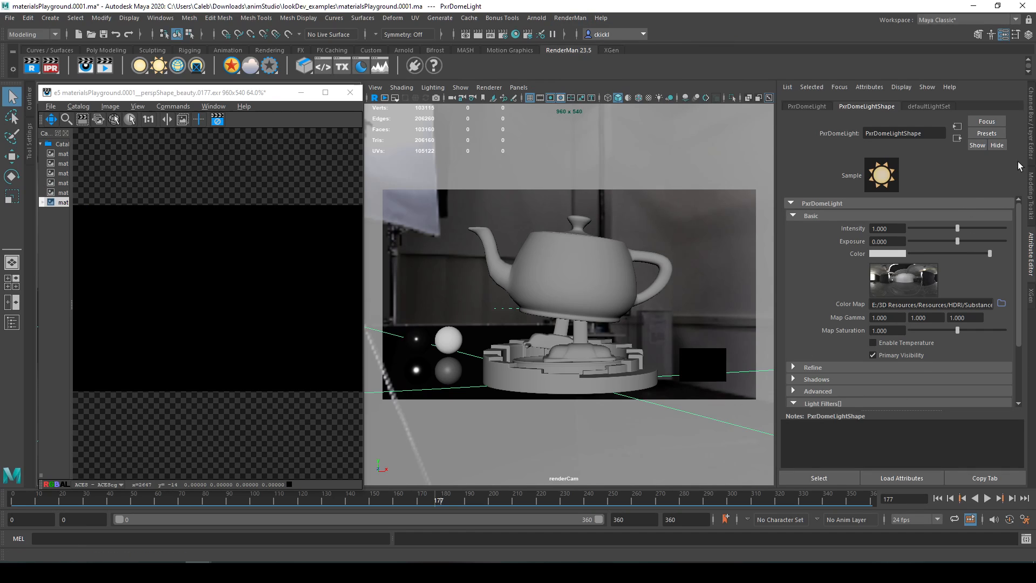
{"action": "left_click", "coordinate": [607, 259]}
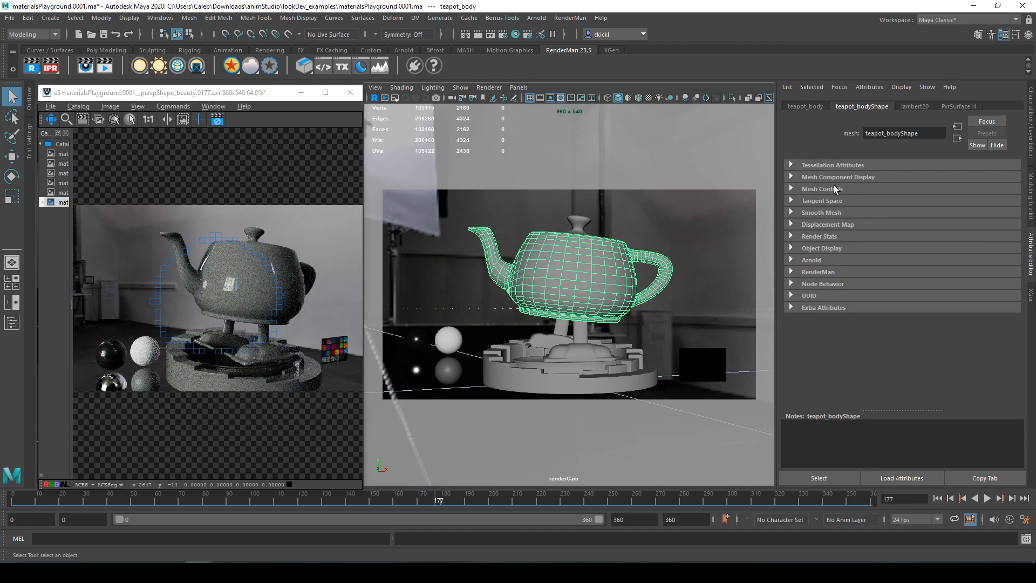
{"action": "left_click", "coordinate": [570, 18]}
{"action": "left_click", "coordinate": [603, 36]}
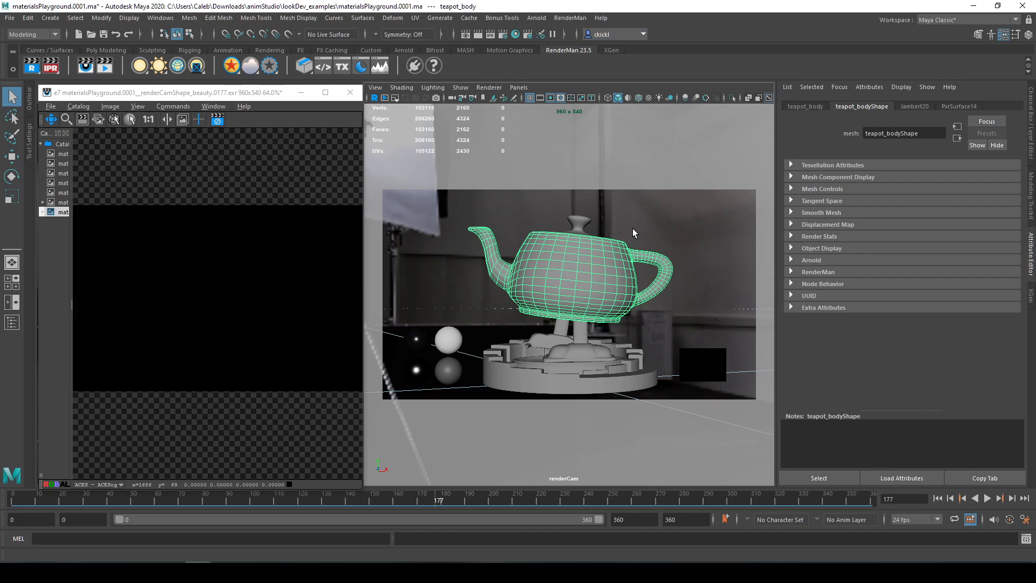
Show the PxrSurface14 material attributes of the selected teapot body.
{"action": "left_click", "coordinate": [1030, 242]}
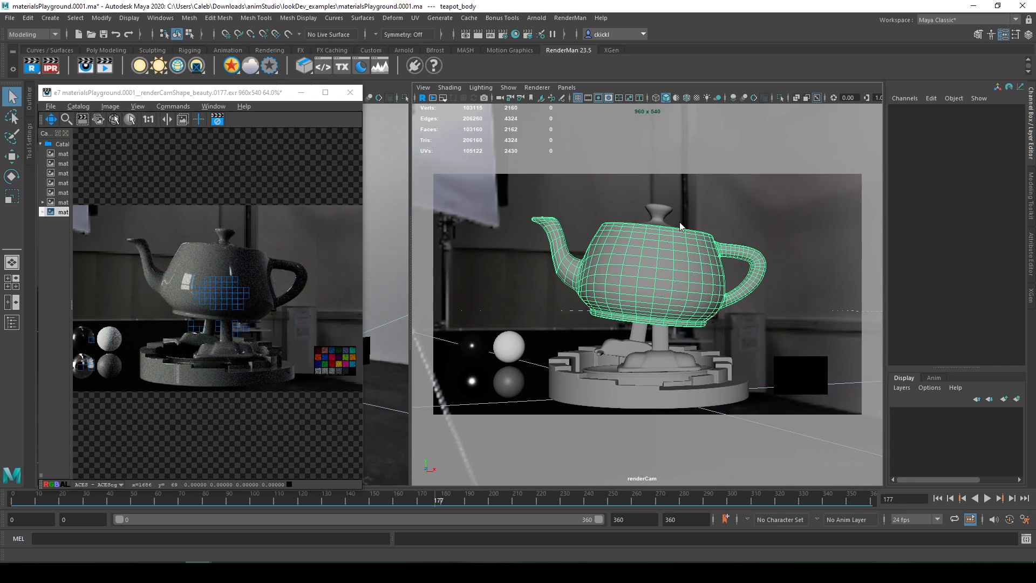
{"action": "left_click", "coordinate": [1031, 243]}
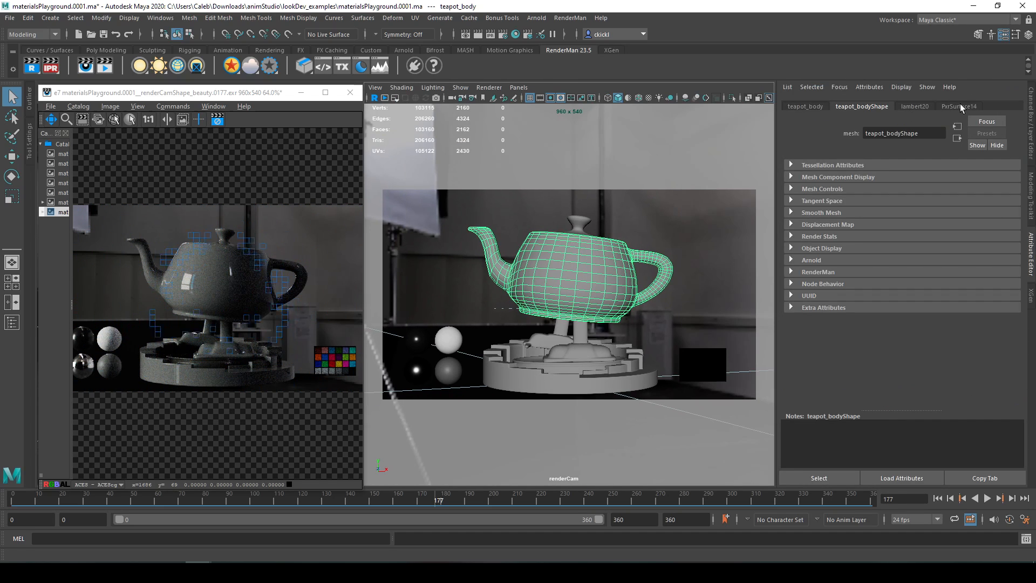
{"action": "left_click", "coordinate": [959, 108]}
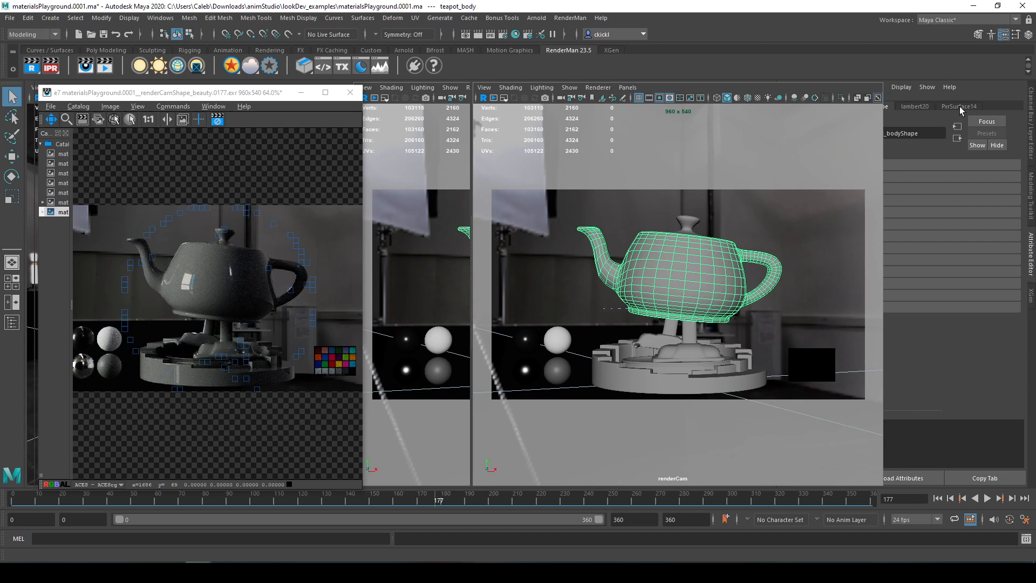
{"action": "left_click", "coordinate": [1031, 272]}
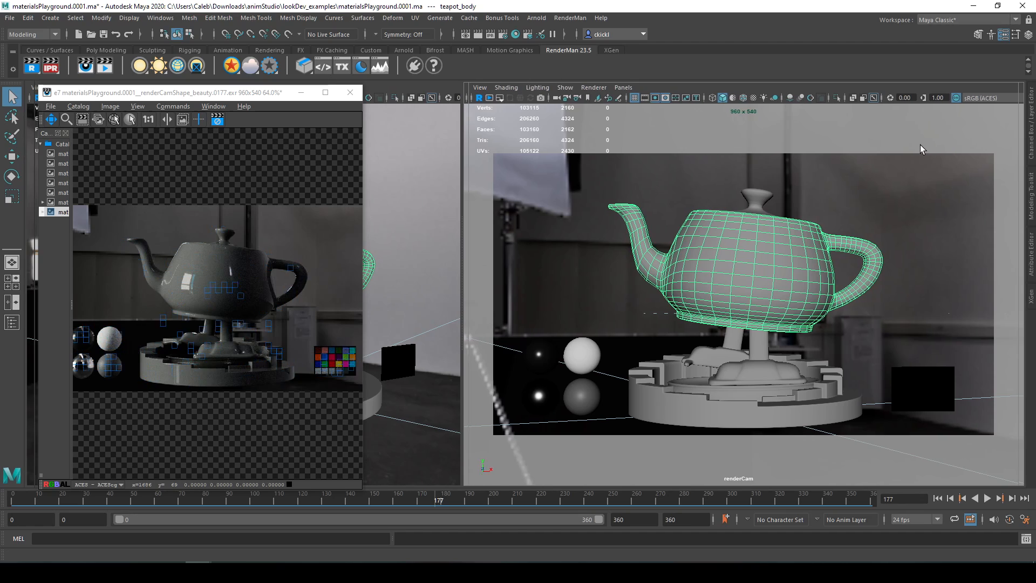
{"action": "key", "text": "ctrl+a"}
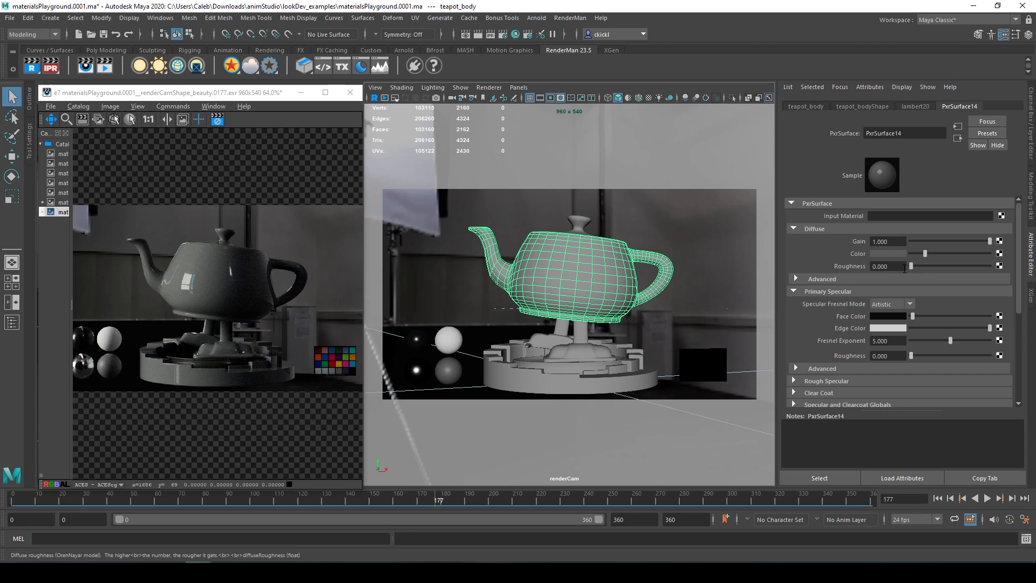
Darken the diffuse color of PxrSurface14 and set its primary specular roughness to 0.076.
{"action": "left_click_drag", "start_coordinate": [925, 253], "coordinate": [917, 256]}
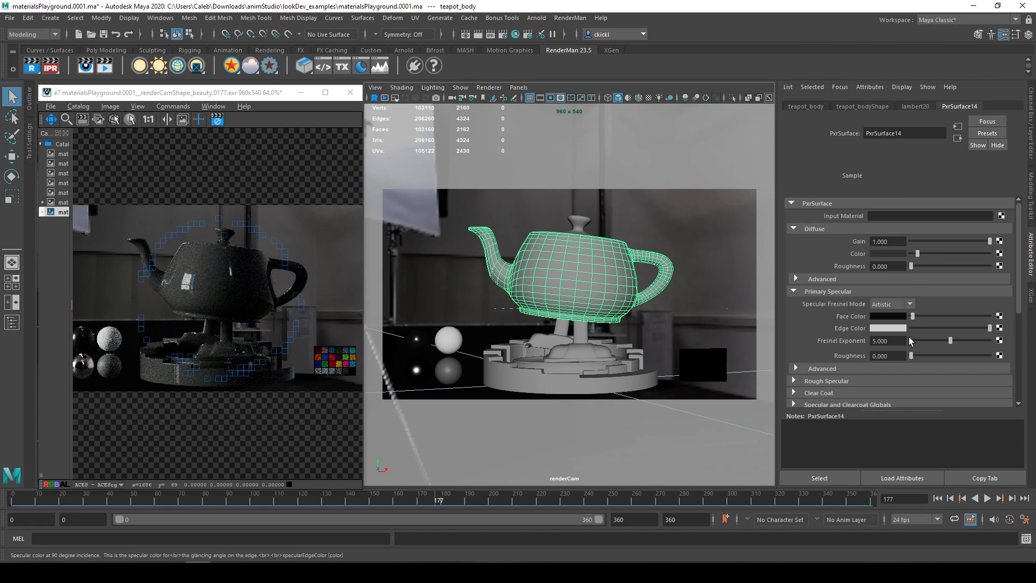
{"action": "left_click_drag", "start_coordinate": [912, 356], "coordinate": [916, 356]}
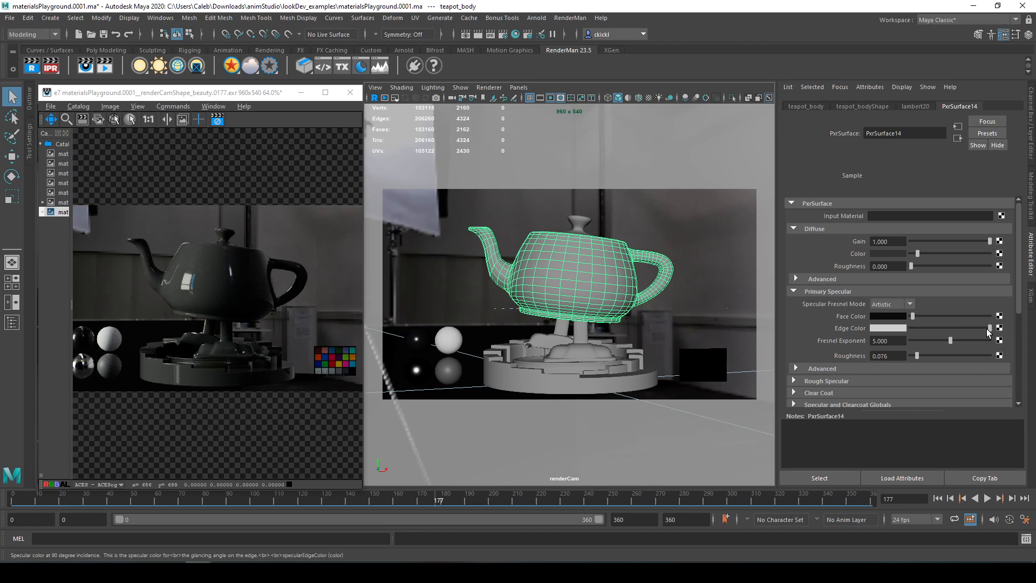
{"action": "mouse_move", "coordinate": [990, 328]}
{"action": "left_mouse_down"}
{"action": "mouse_move", "coordinate": [957, 328]}
{"action": "mouse_move", "coordinate": [1007, 334]}
{"action": "left_mouse_up"}
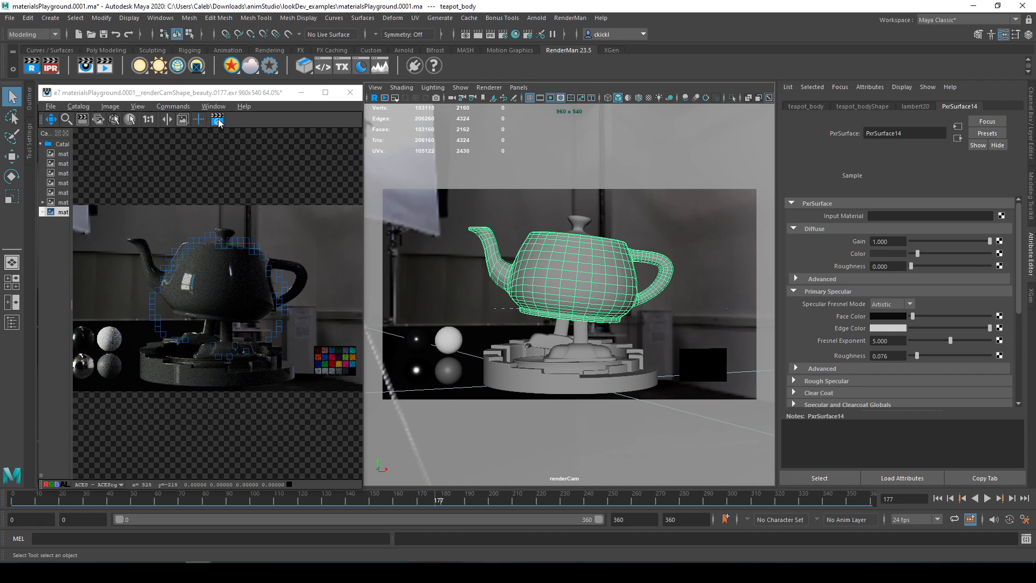
Set the frame range to Animation in the common Render Settings and close the settings.
{"action": "left_click", "coordinate": [569, 18]}
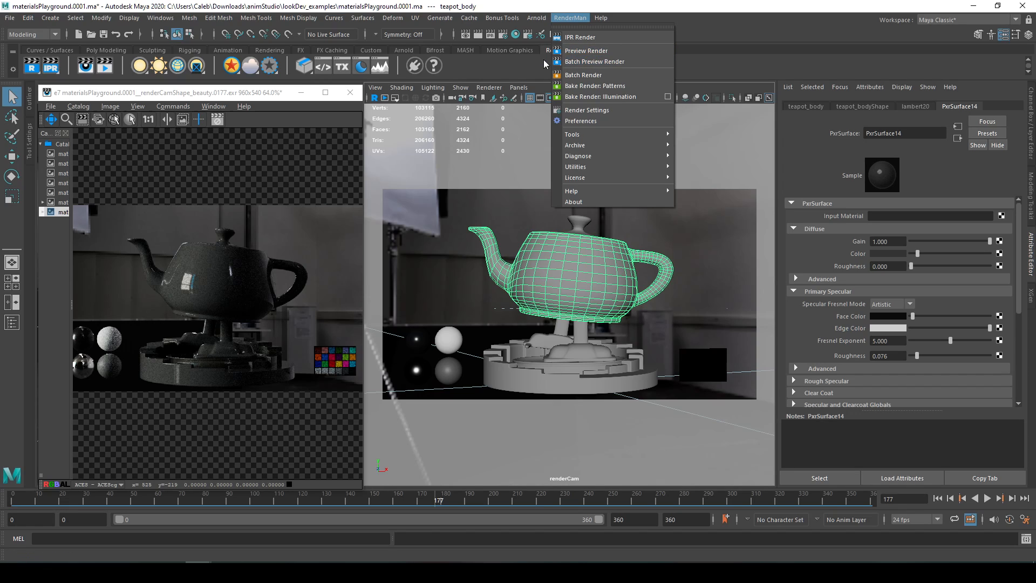
{"action": "left_click", "coordinate": [480, 63]}
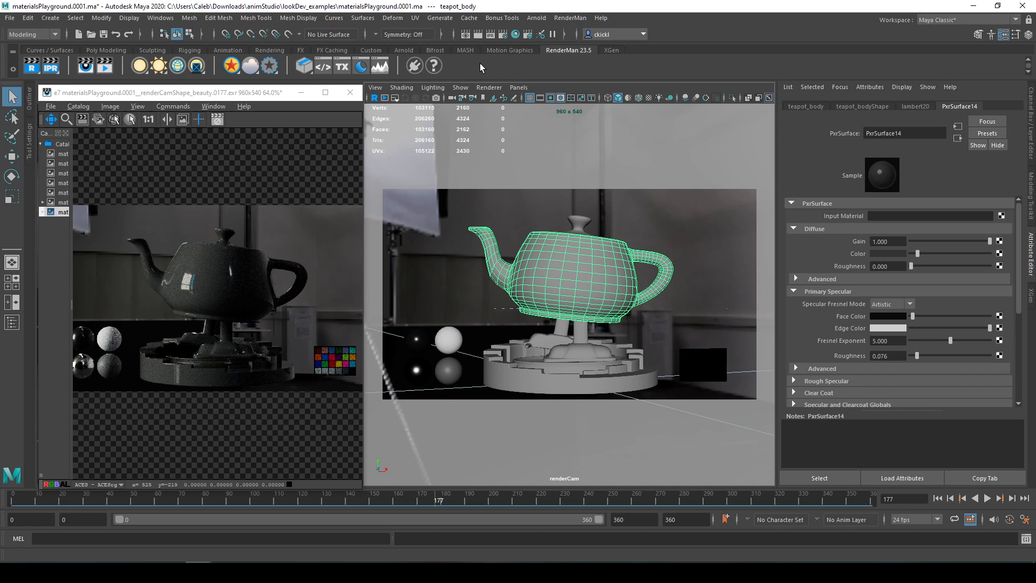
{"action": "left_click", "coordinate": [503, 34]}
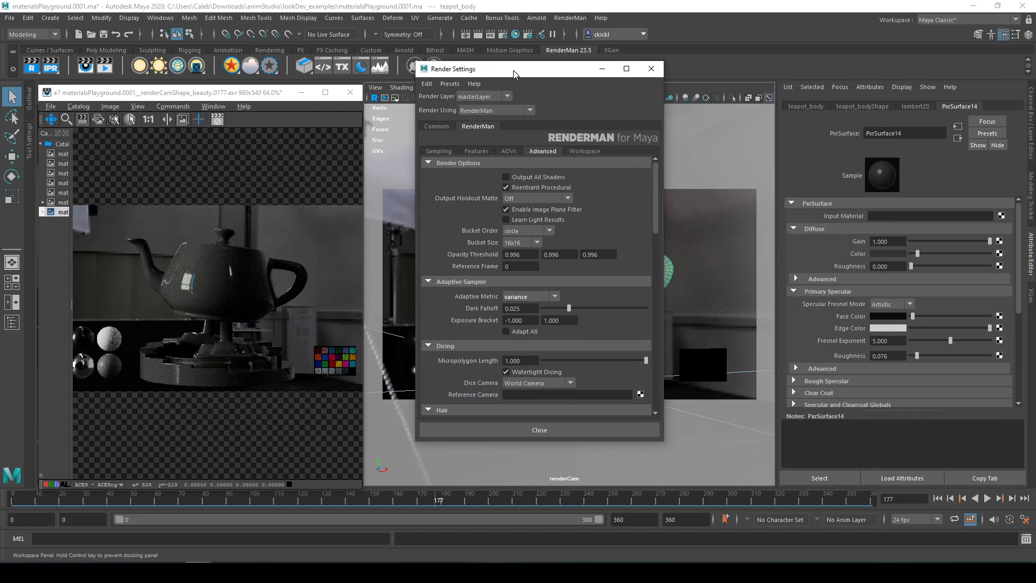
{"action": "left_click", "coordinate": [448, 130]}
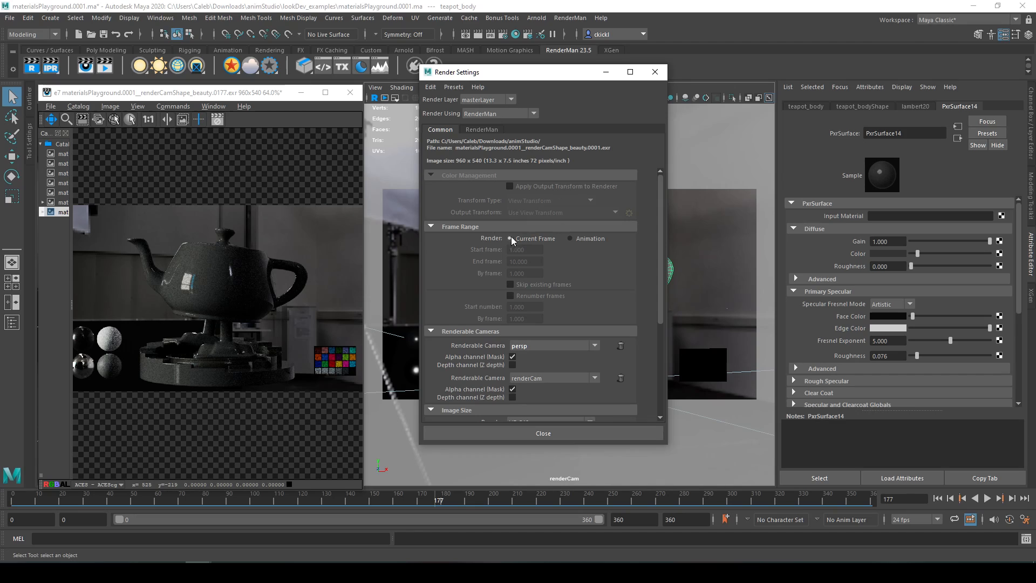
{"action": "scroll", "coordinate": [447, 225], "scroll_direction": "down", "scroll_amount": 2}
{"action": "scroll", "coordinate": [448, 226], "scroll_direction": "up", "scroll_amount": 2}
{"action": "left_click", "coordinate": [571, 238]}
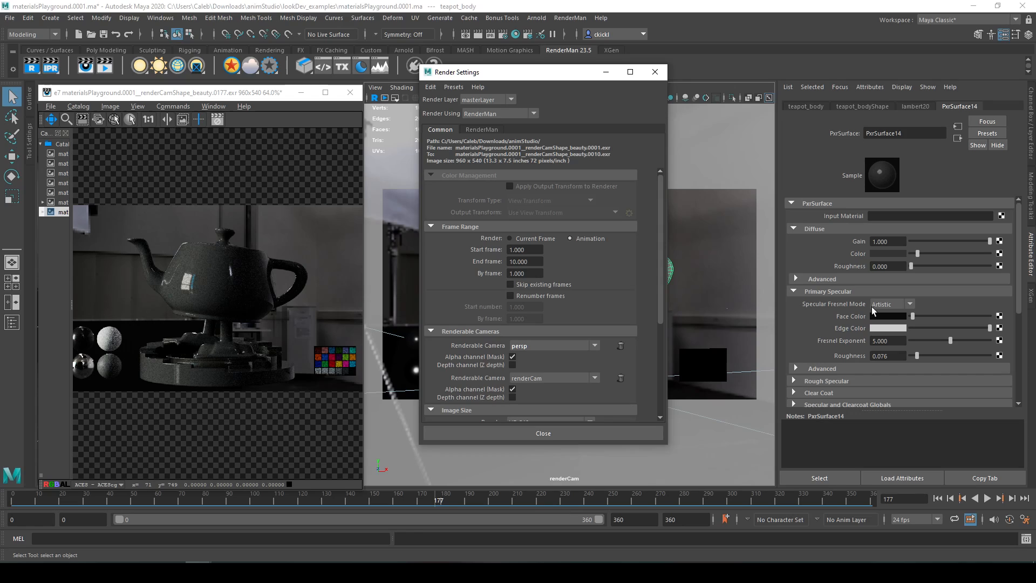
{"action": "left_click", "coordinate": [540, 250]}
{"action": "left_click", "coordinate": [522, 249]}
{"action": "left_click", "coordinate": [628, 435]}
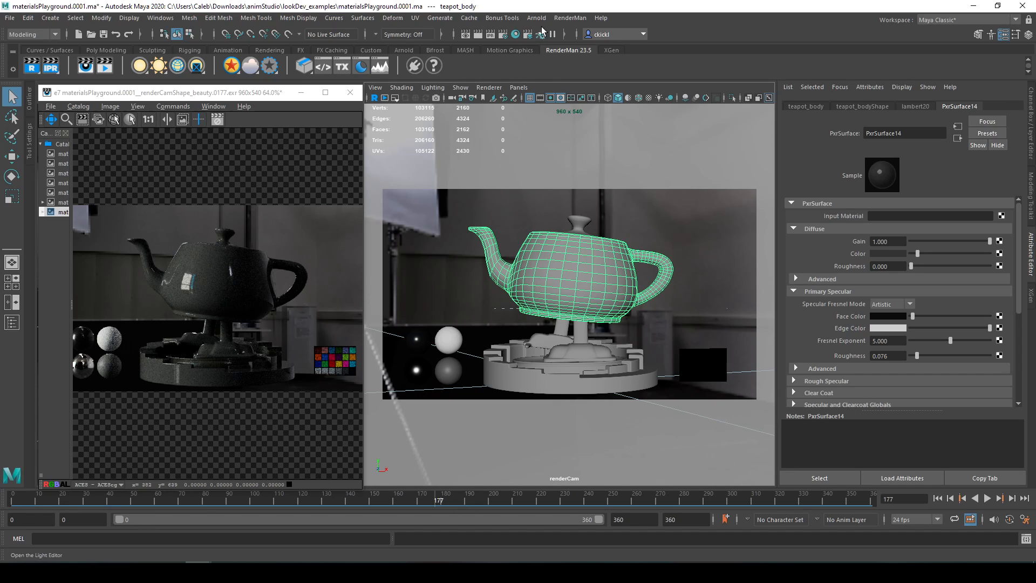
Check the animation frame range in the Render Settings again and start a Preview Render of the darkened teapot from renderCam.
{"action": "left_click", "coordinate": [503, 36]}
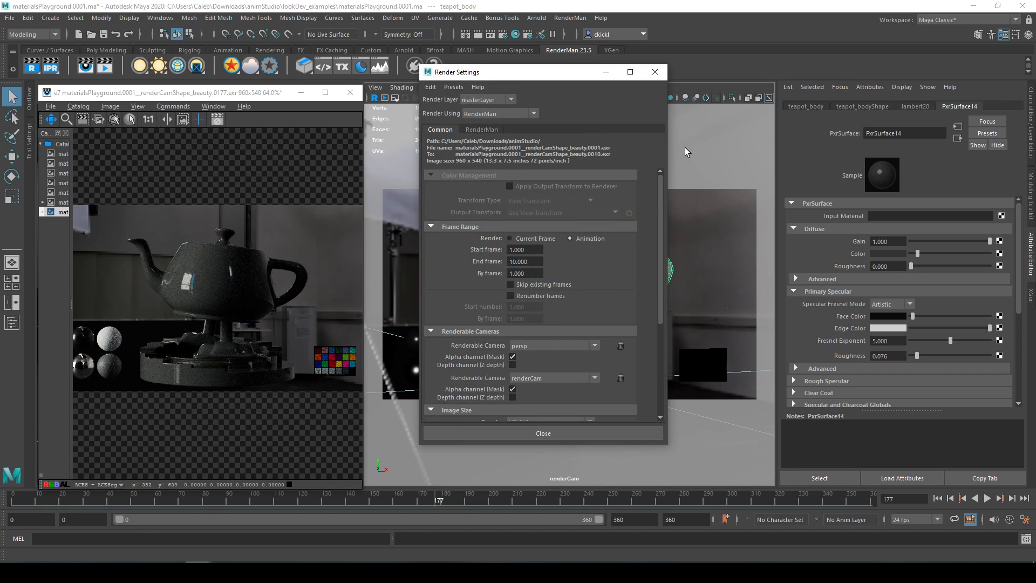
{"action": "left_click", "coordinate": [654, 72]}
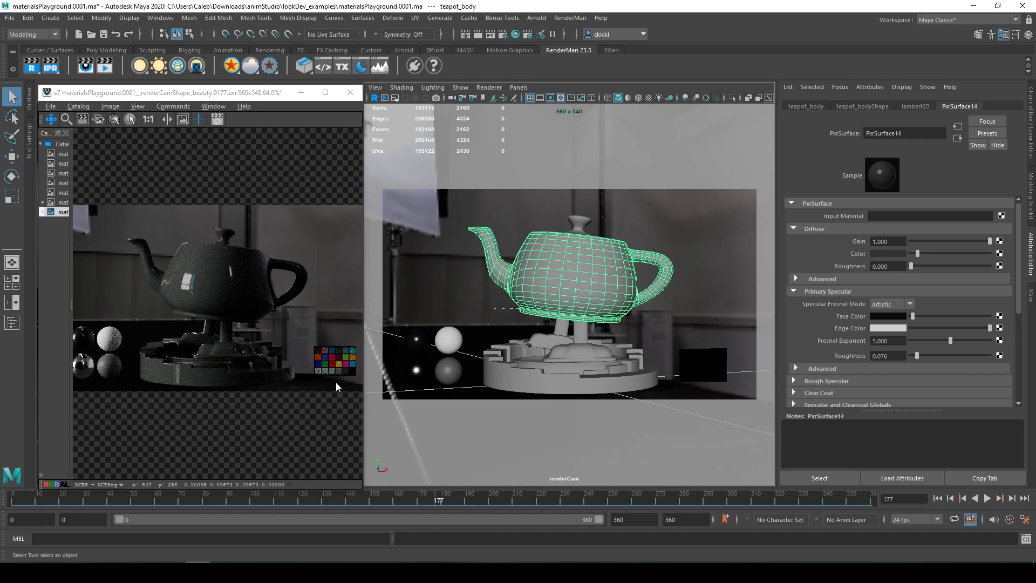
{"action": "left_click", "coordinate": [536, 18]}
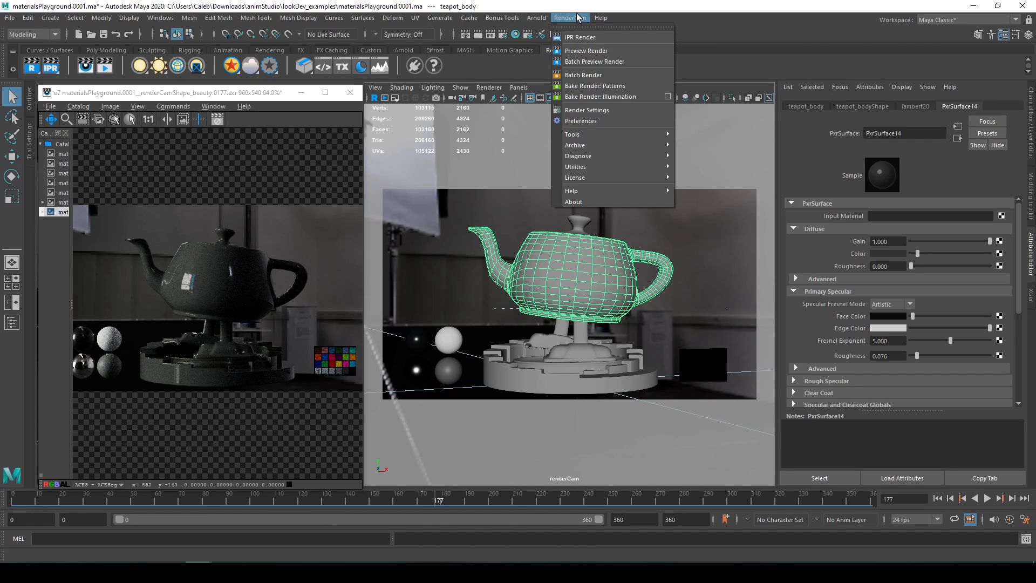
{"action": "left_click", "coordinate": [591, 50]}
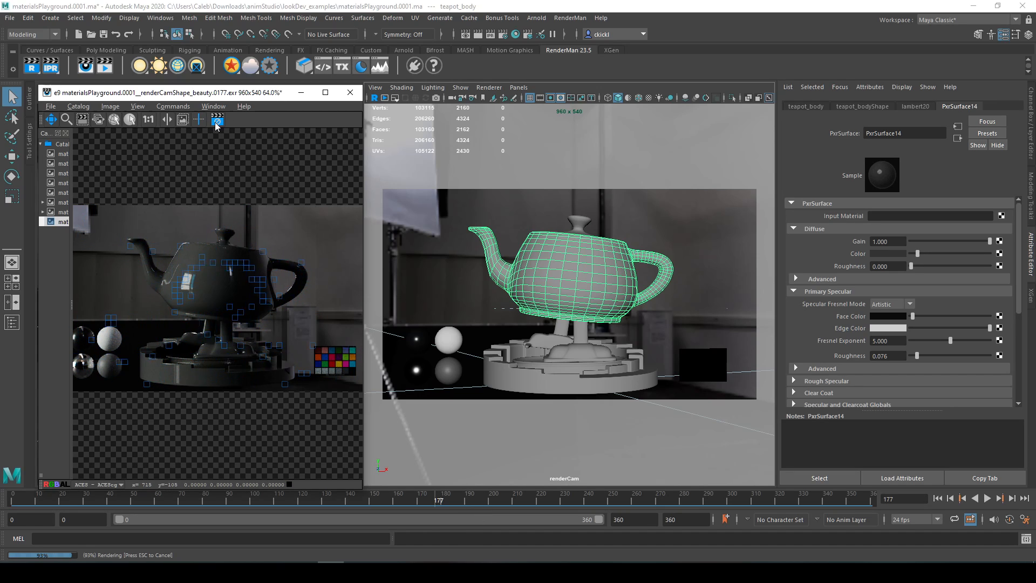
Widen the render viewer window, close its Inspector pane and reposition the teapot image in the freed area.
{"action": "left_click", "coordinate": [503, 67]}
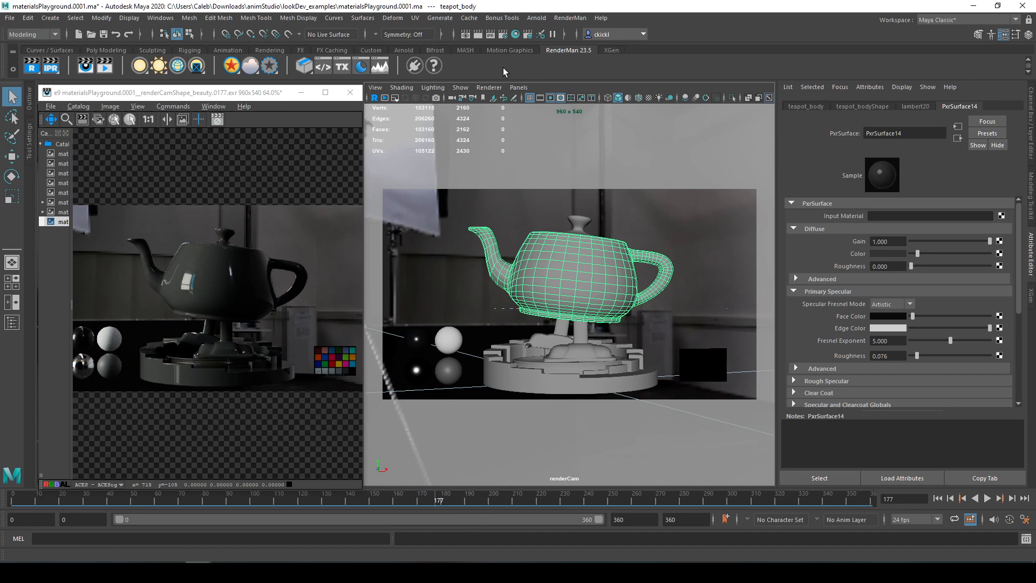
{"action": "mouse_move", "coordinate": [184, 97]}
{"action": "left_mouse_down"}
{"action": "mouse_move", "coordinate": [176, 93]}
{"action": "mouse_move", "coordinate": [197, 84]}
{"action": "mouse_move", "coordinate": [182, 90]}
{"action": "left_mouse_up"}
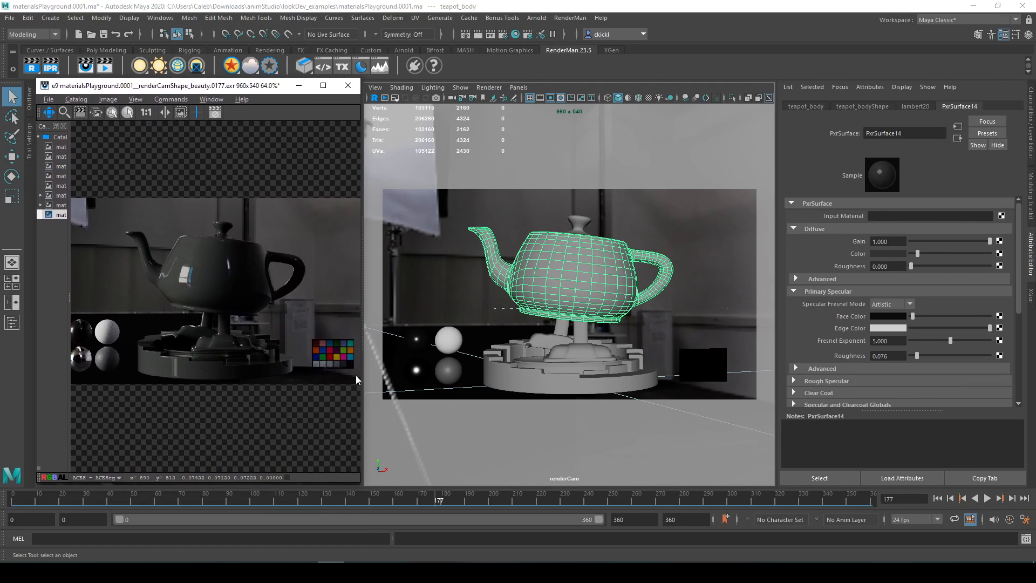
{"action": "left_click_drag", "start_coordinate": [362, 369], "coordinate": [571, 370]}
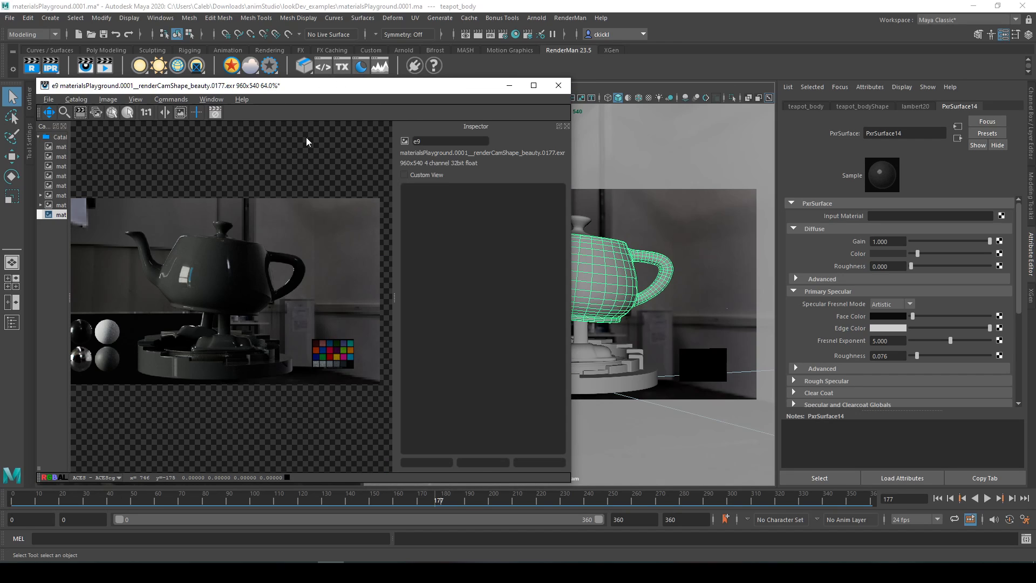
{"action": "key", "text": "c"}
{"action": "left_click_drag", "start_coordinate": [244, 241], "coordinate": [286, 245]}
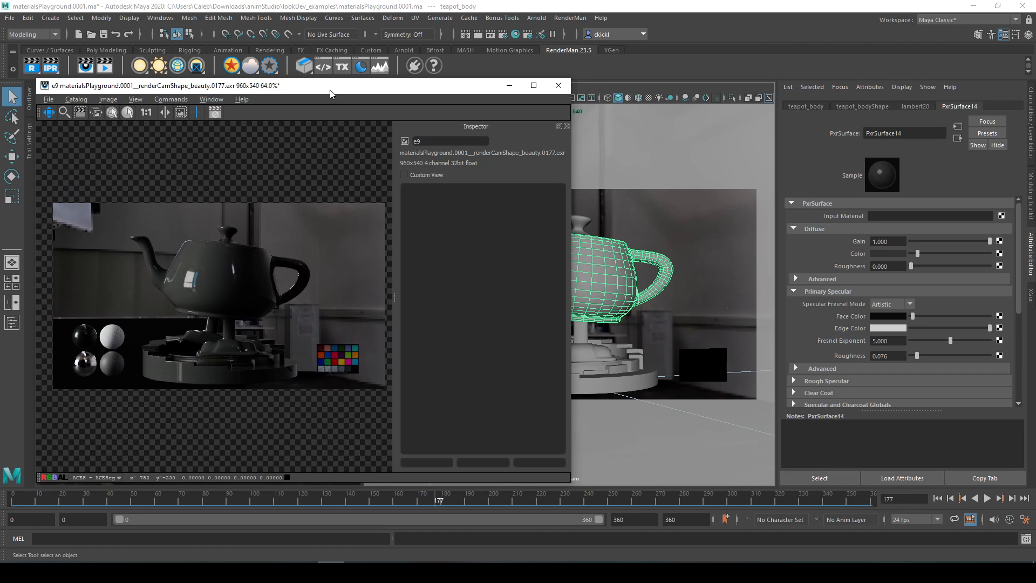
{"action": "mouse_move", "coordinate": [331, 93]}
{"action": "left_mouse_down"}
{"action": "mouse_move", "coordinate": [351, 161]}
{"action": "mouse_move", "coordinate": [354, 103]}
{"action": "mouse_move", "coordinate": [333, 93]}
{"action": "left_mouse_up"}
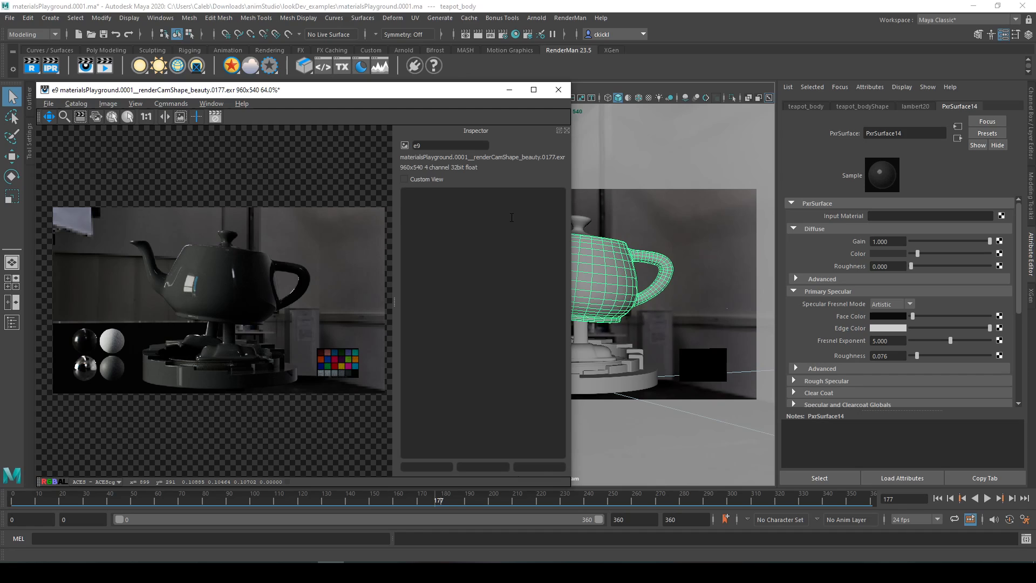
{"action": "left_click", "coordinate": [567, 130]}
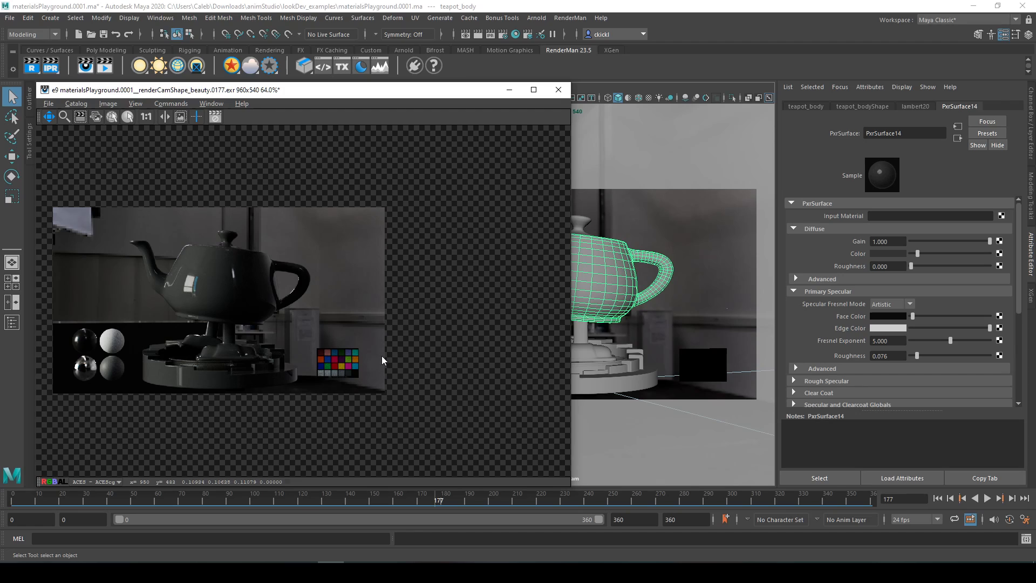
{"action": "left_click_drag", "start_coordinate": [319, 349], "coordinate": [441, 354]}
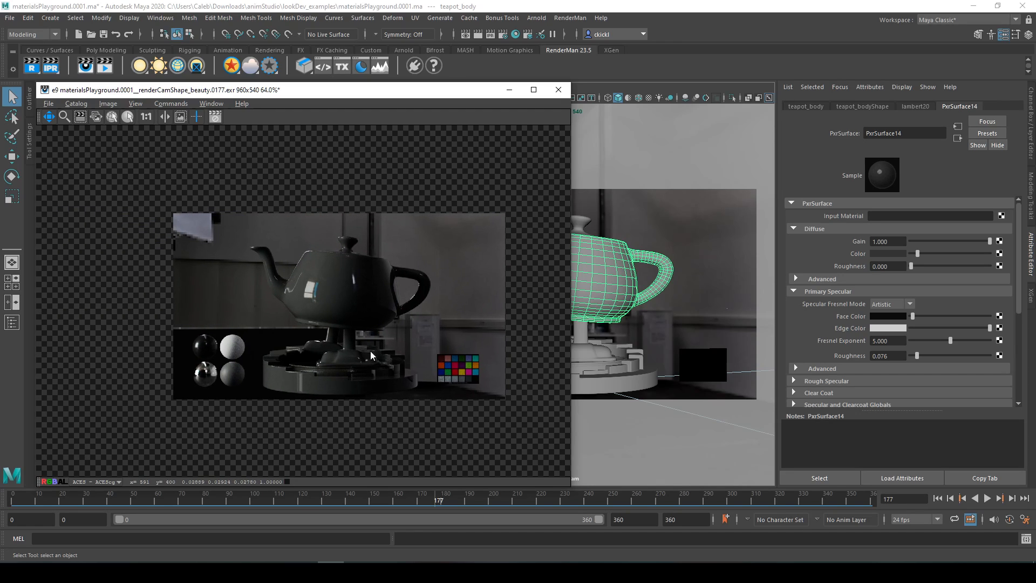
Show the render viewer's Catalog pane, widen it to make the image names readable and reposition the render beside it.
{"action": "left_click", "coordinate": [211, 104]}
{"action": "left_click", "coordinate": [210, 115]}
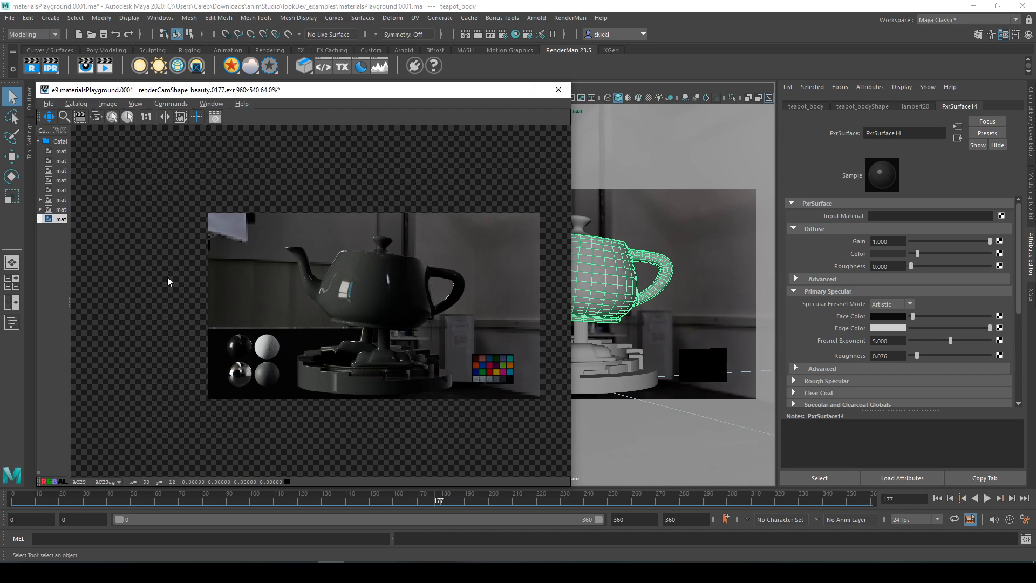
{"action": "left_click_drag", "start_coordinate": [69, 224], "coordinate": [141, 225]}
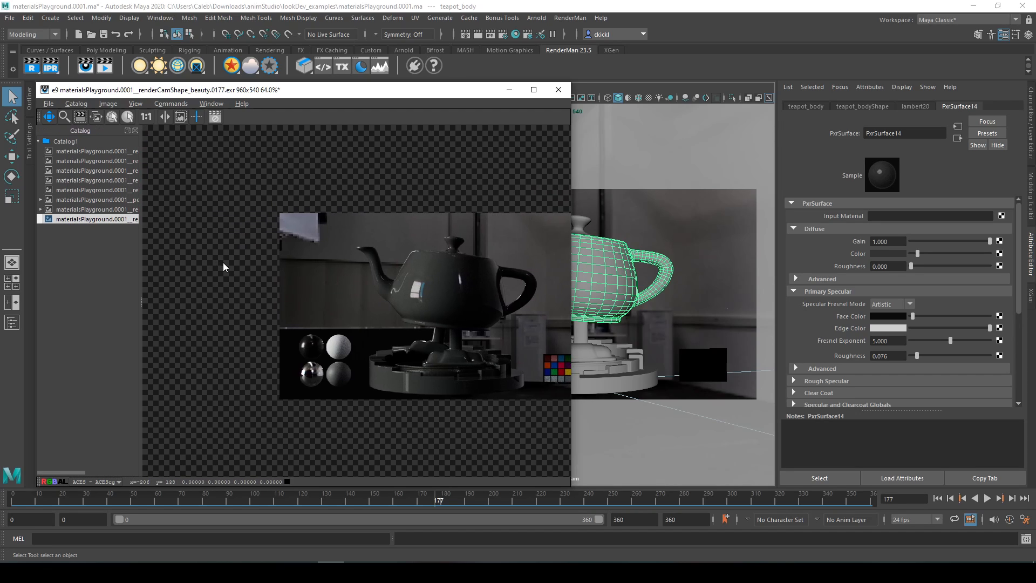
{"action": "middle_click_drag", "start_coordinate": [223, 262], "coordinate": [202, 262]}
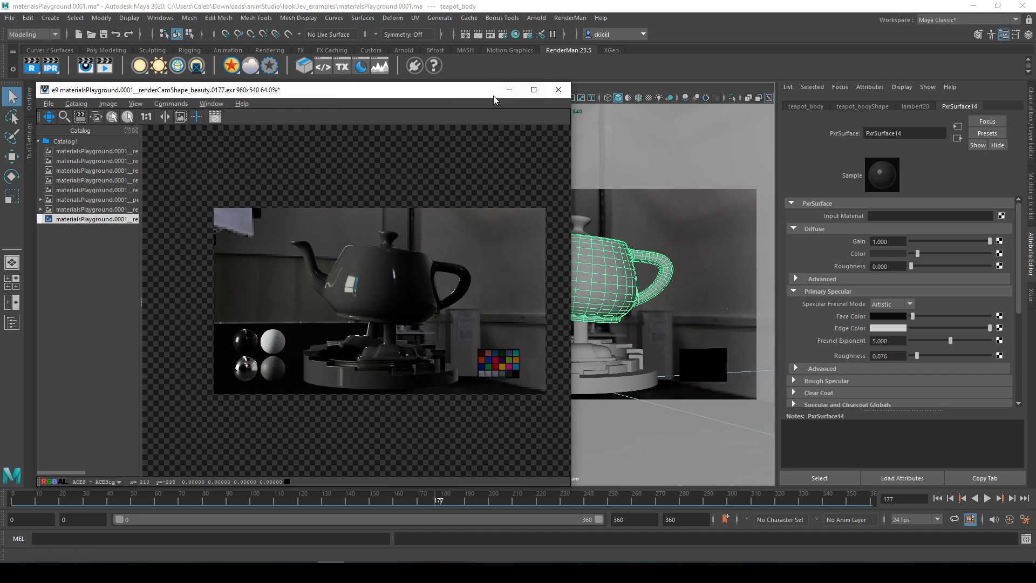
Compare the earlier teapot renders stored in Catalog1, ending on the latest renderCam image.
{"action": "left_click", "coordinate": [72, 151]}
{"action": "left_click", "coordinate": [92, 161]}
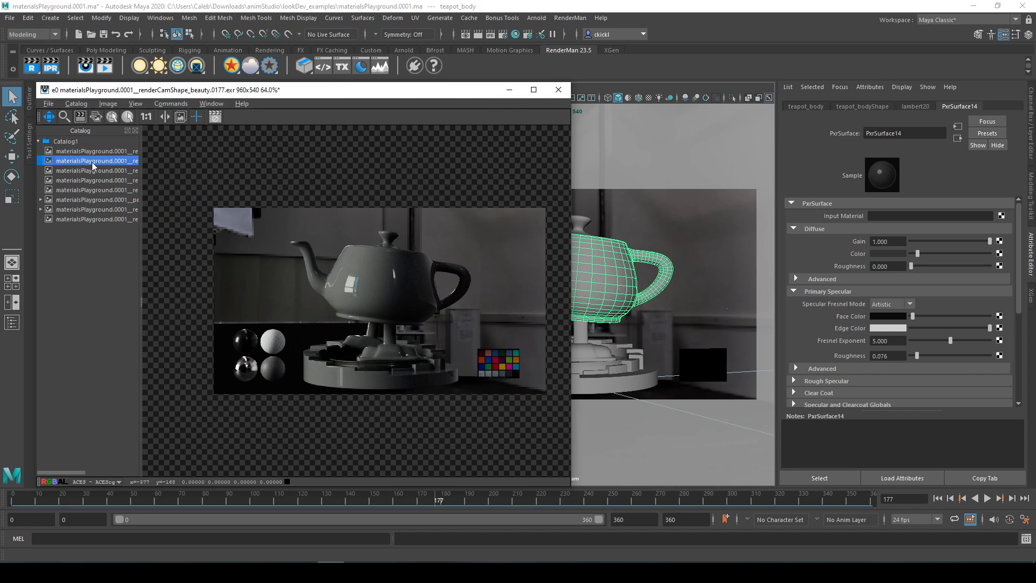
{"action": "left_click", "coordinate": [92, 170]}
{"action": "left_click", "coordinate": [92, 180]}
{"action": "left_click", "coordinate": [92, 190]}
{"action": "left_click", "coordinate": [92, 200]}
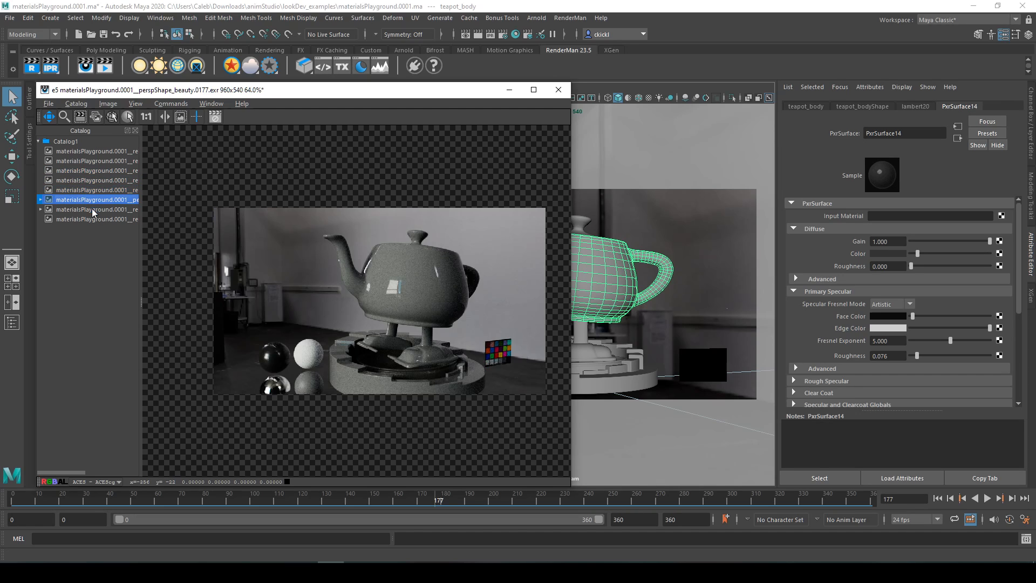
{"action": "left_click", "coordinate": [93, 209]}
{"action": "left_click", "coordinate": [95, 218]}
{"action": "mouse_move", "coordinate": [115, 209]}
{"action": "left_mouse_down"}
{"action": "mouse_move", "coordinate": [116, 163]}
{"action": "mouse_move", "coordinate": [109, 210]}
{"action": "left_mouse_up"}
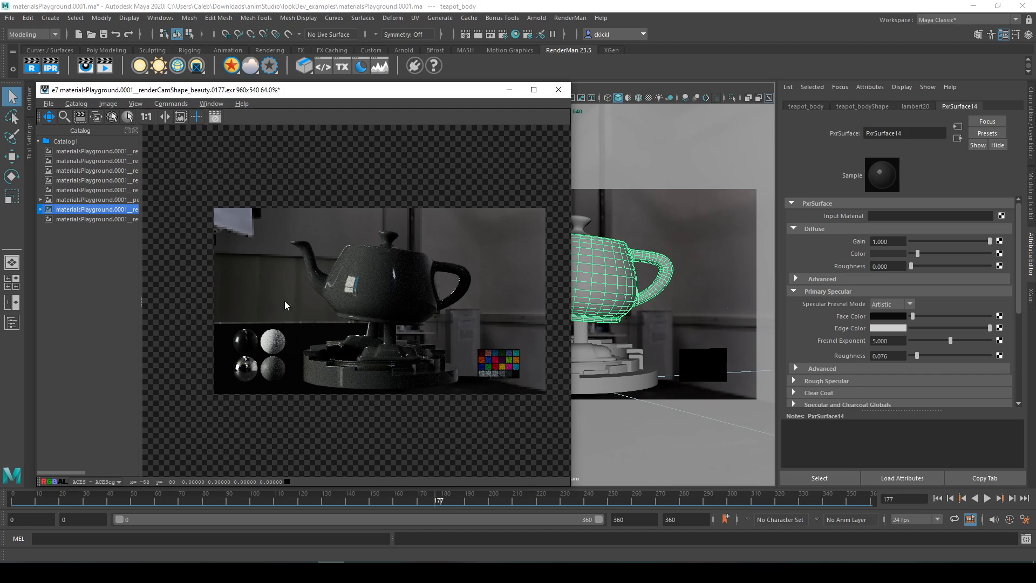
{"action": "left_click", "coordinate": [98, 218]}
{"action": "left_click_drag", "start_coordinate": [85, 222], "coordinate": [107, 219]}
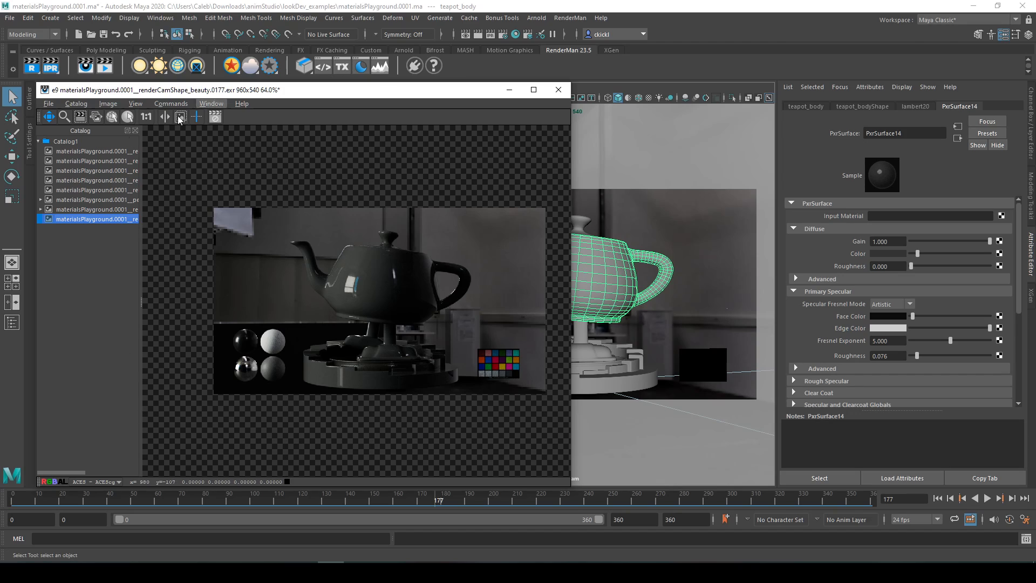
Start a new Preview Render of the teapot from renderCam and check the matching render commands of RenderMan.
{"action": "left_click", "coordinate": [507, 64]}
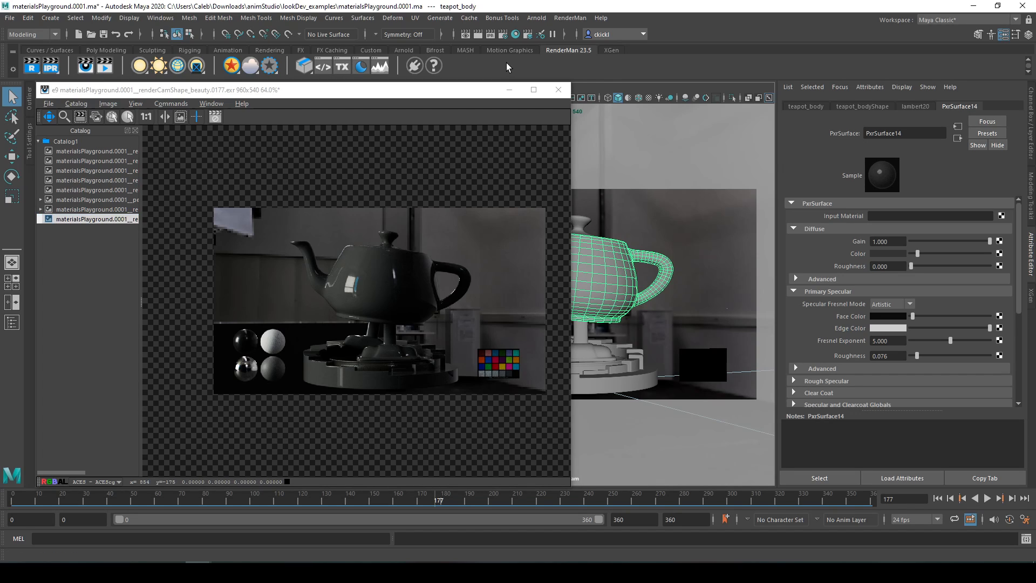
{"action": "left_click", "coordinate": [32, 66]}
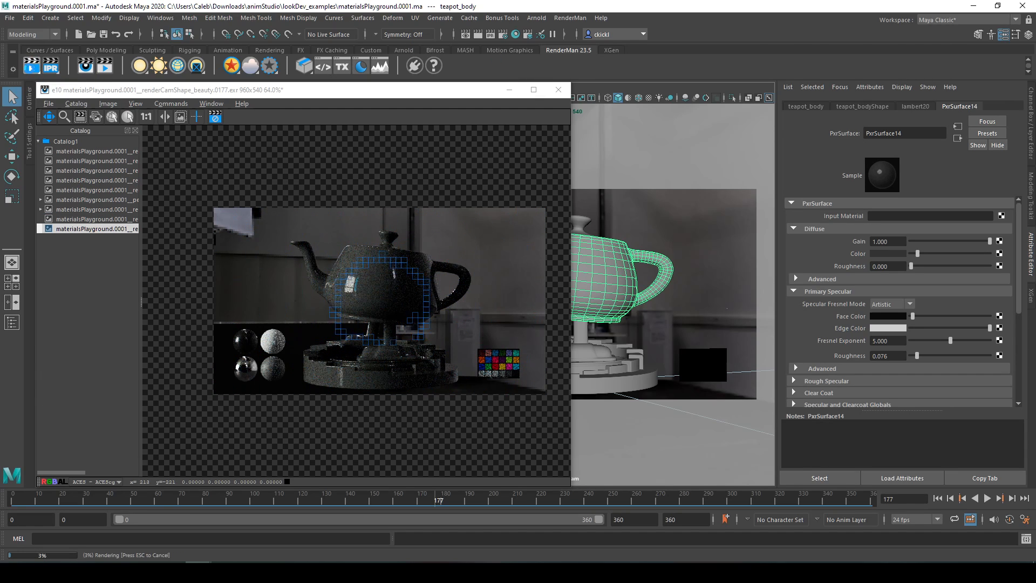
{"action": "left_click", "coordinate": [573, 18]}
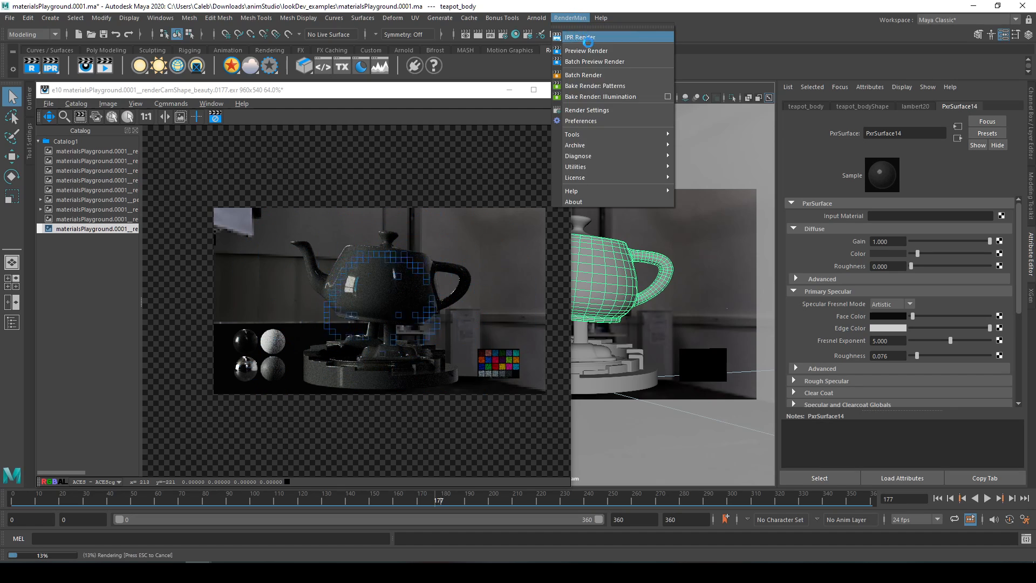
{"action": "left_click", "coordinate": [770, 66]}
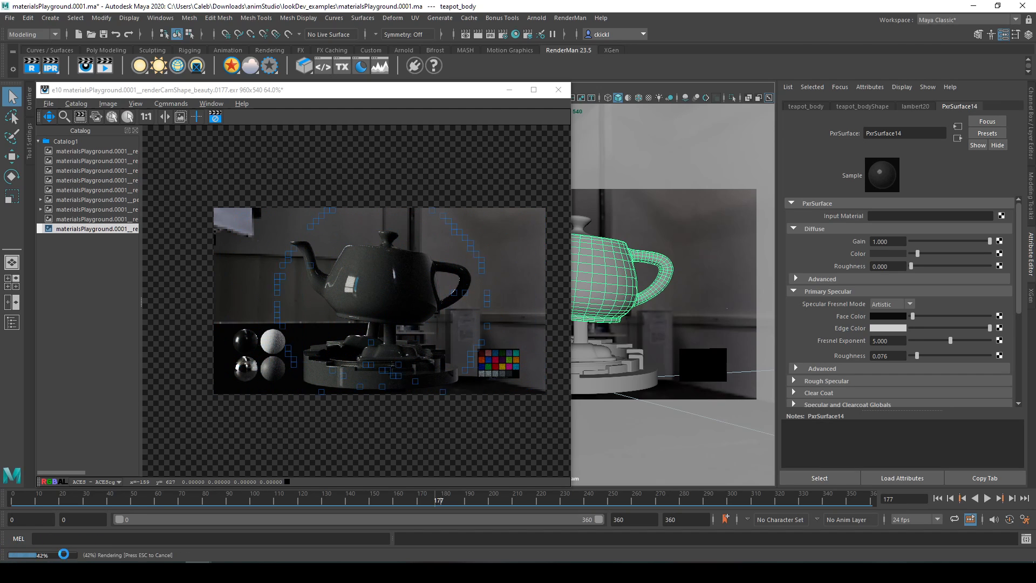
{"action": "left_click", "coordinate": [384, 89]}
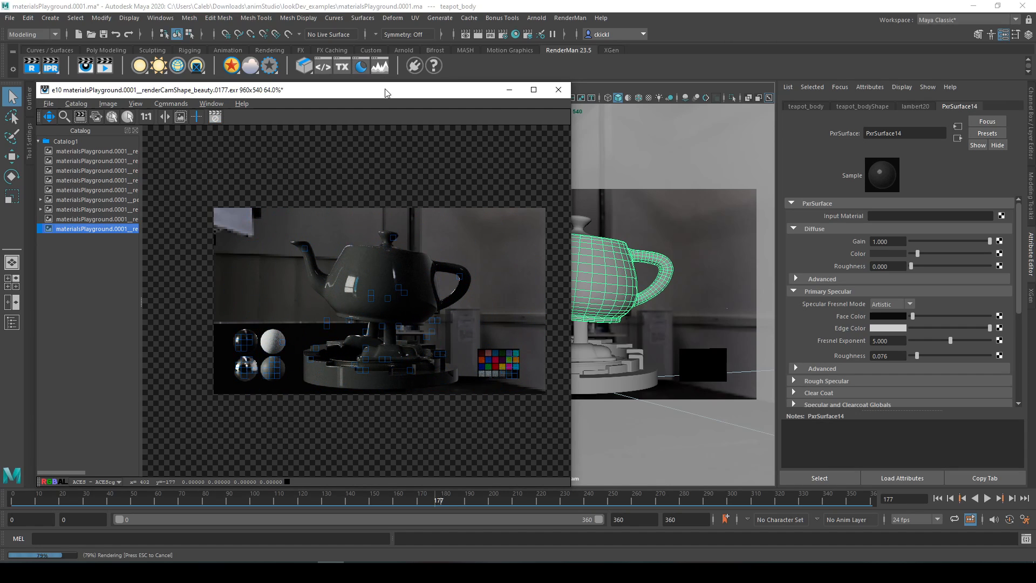
{"action": "left_click", "coordinate": [673, 37]}
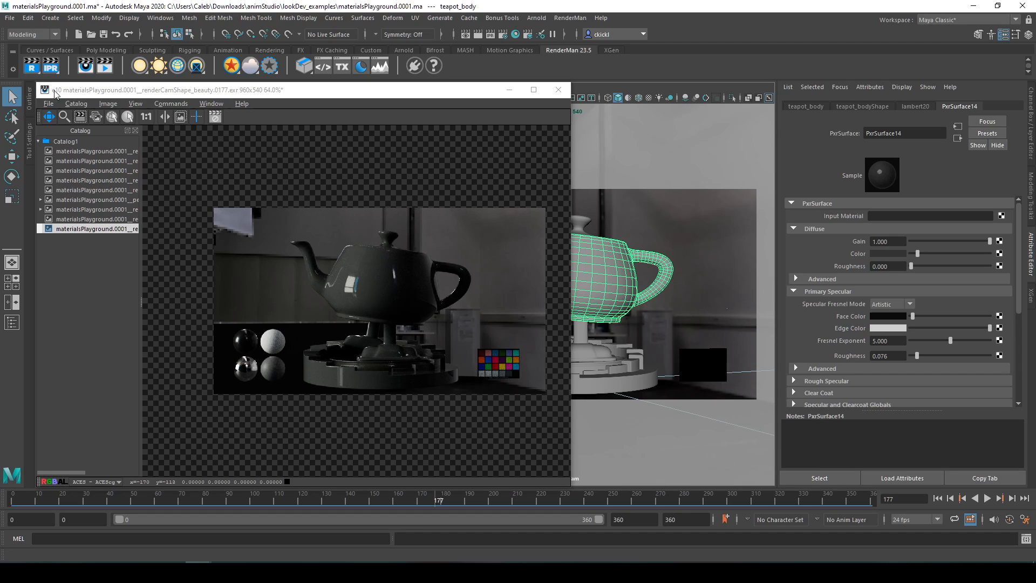
Stop the running render from the image viewer, then start an IPR render from renderCam and stop it the same way.
{"action": "left_click", "coordinate": [215, 117]}
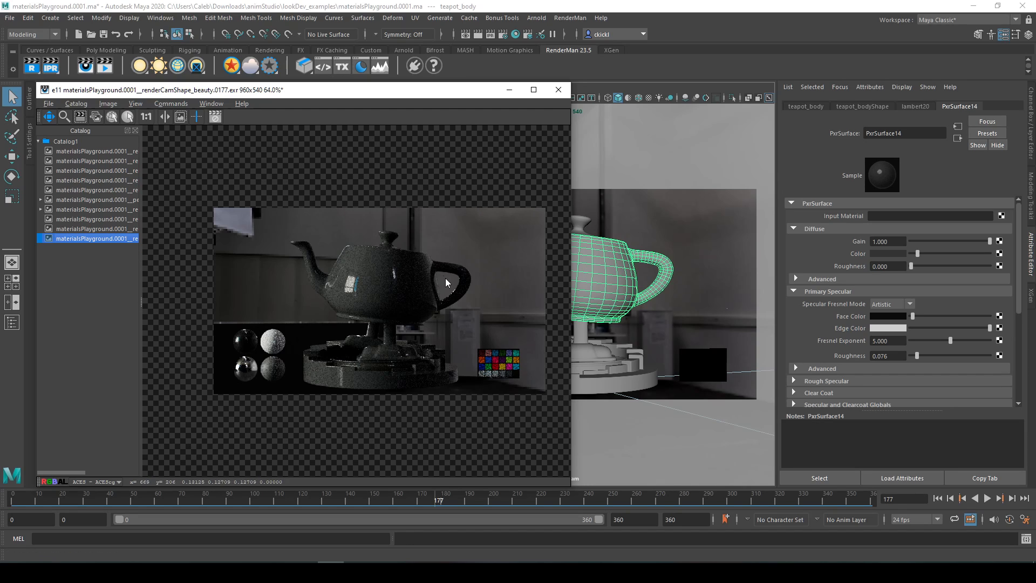
{"action": "left_click", "coordinate": [51, 69]}
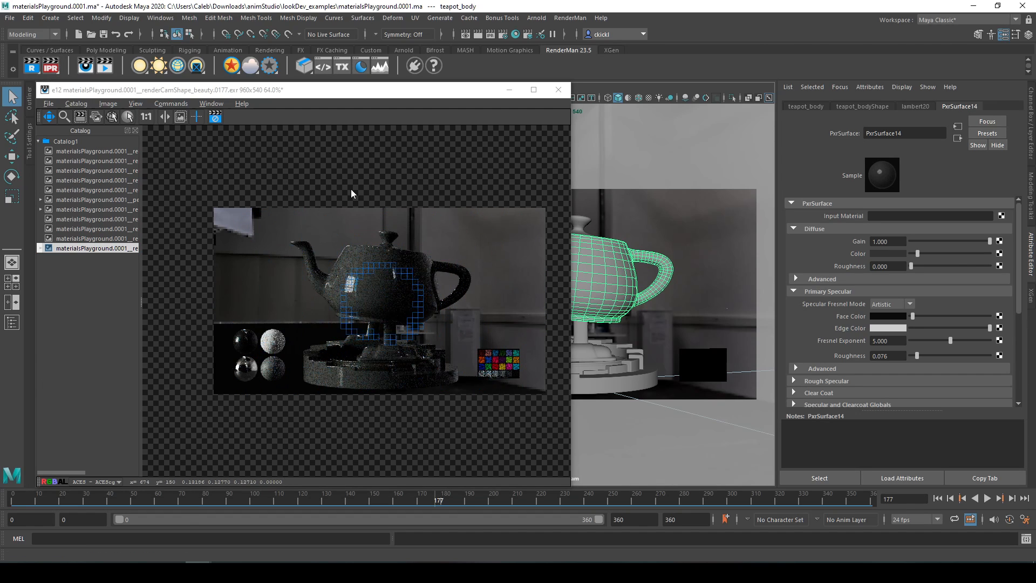
{"action": "left_click", "coordinate": [218, 118]}
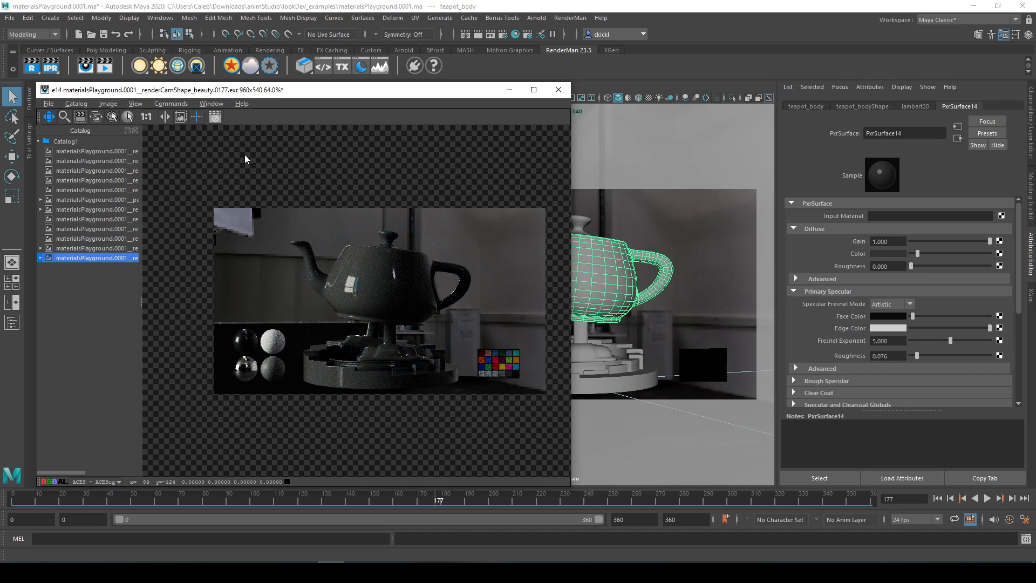
Start an IPR render from the persp camera and end it with Stop IPR.
{"action": "left_click", "coordinate": [51, 65]}
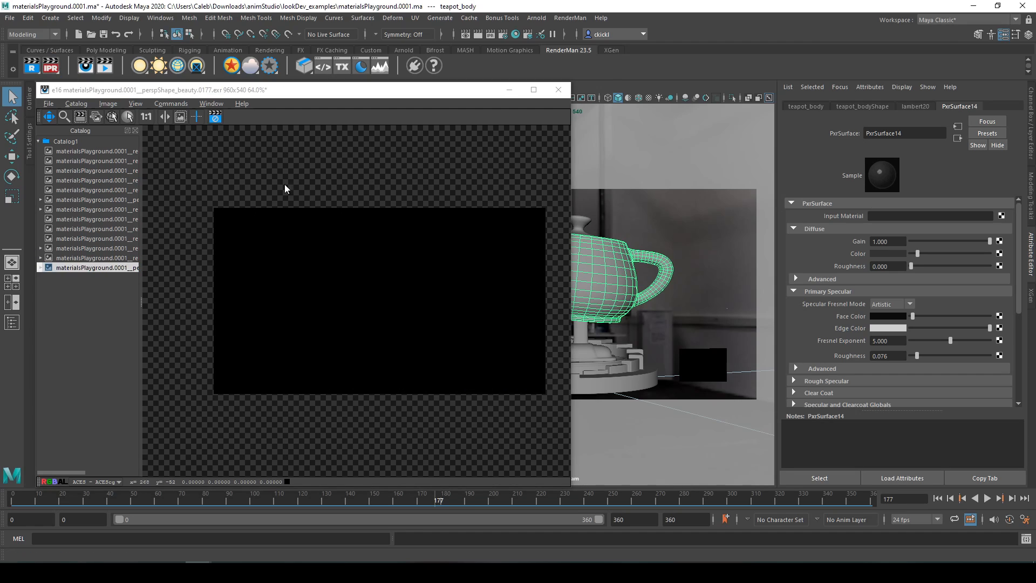
{"action": "right_click", "coordinate": [55, 68]}
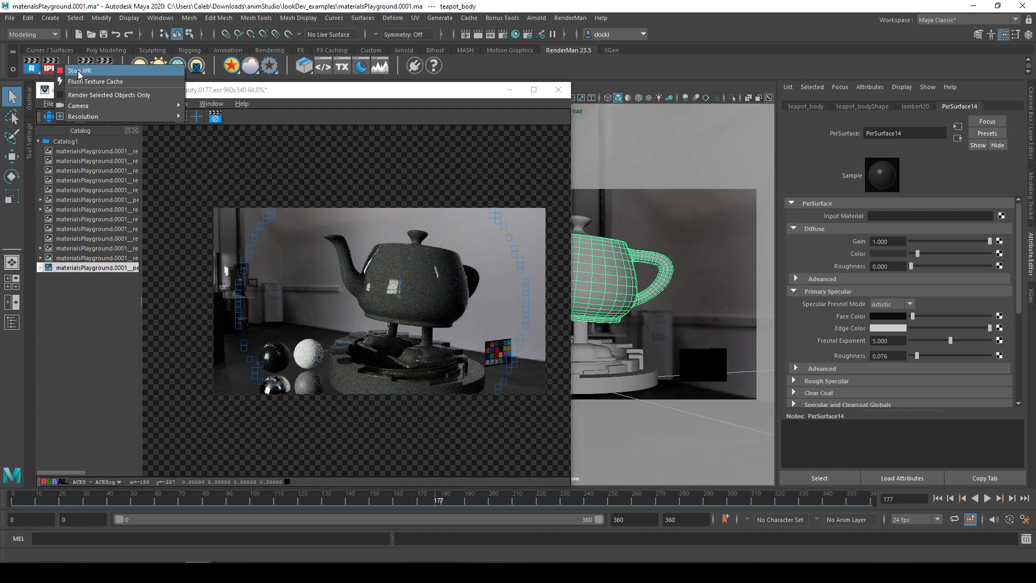
{"action": "left_click", "coordinate": [127, 69]}
Start an IPR render of the teapot from renderCam.
{"action": "left_click", "coordinate": [662, 82]}
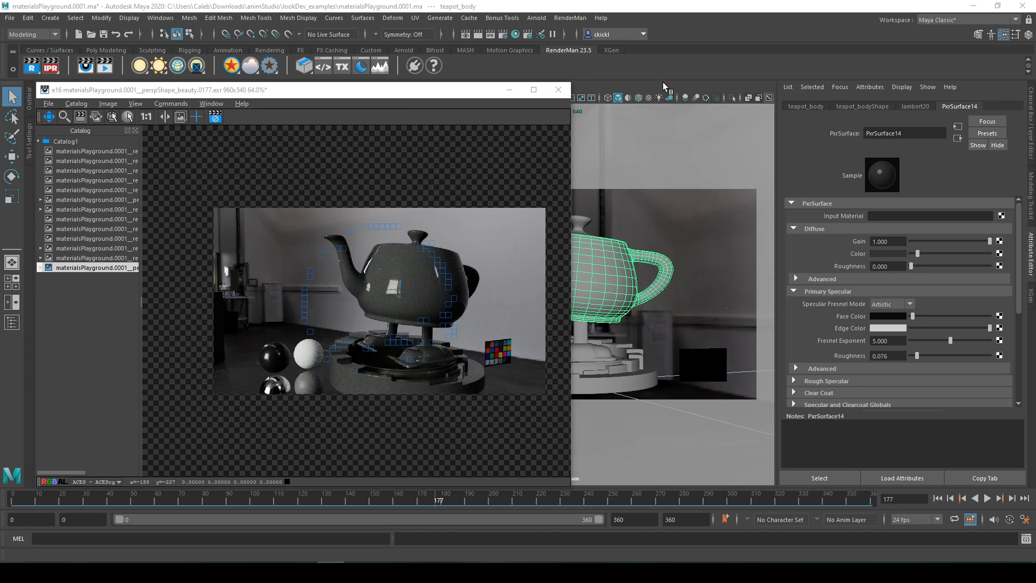
{"action": "left_click", "coordinate": [51, 65]}
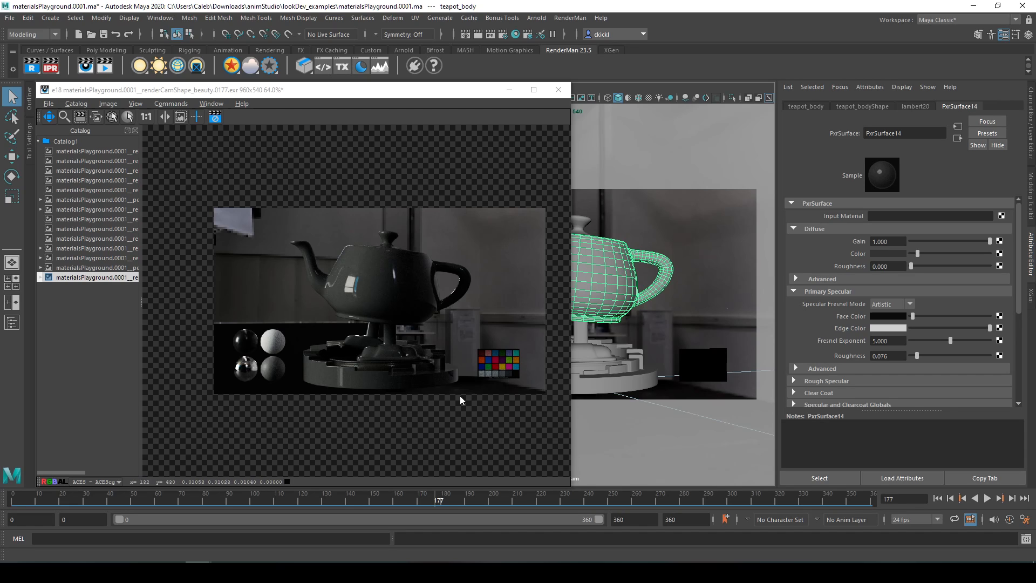
Examine the individual color channels and the alpha channel of the IPR render at different zoom levels.
{"action": "key", "text": "r"}
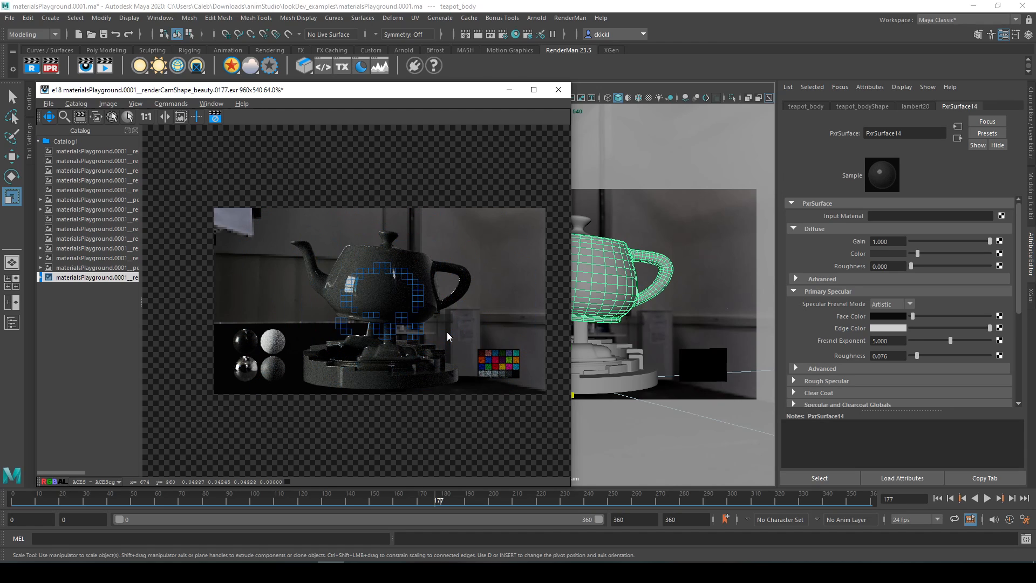
{"action": "key", "text": "a"}
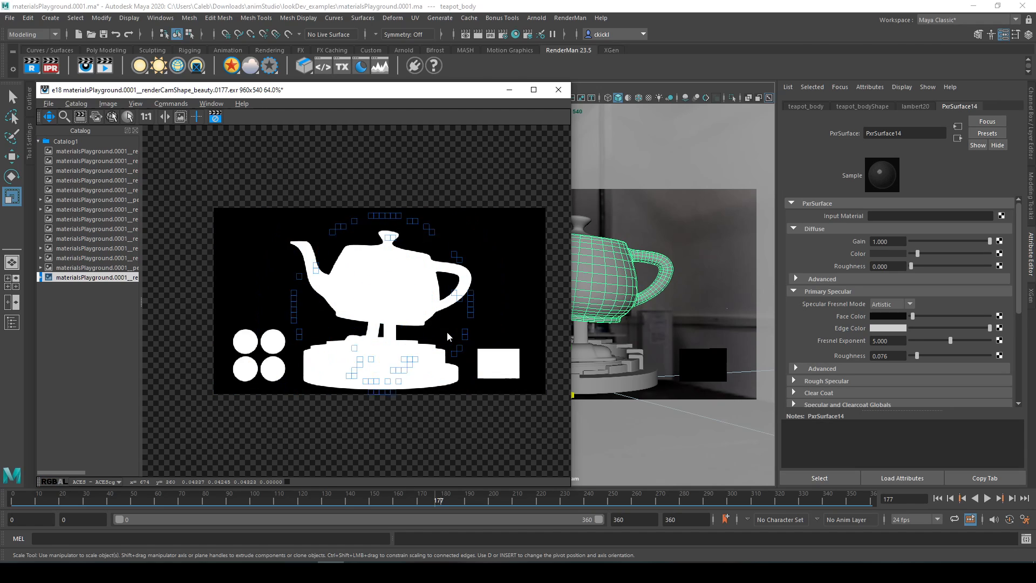
{"action": "key", "text": "r"}
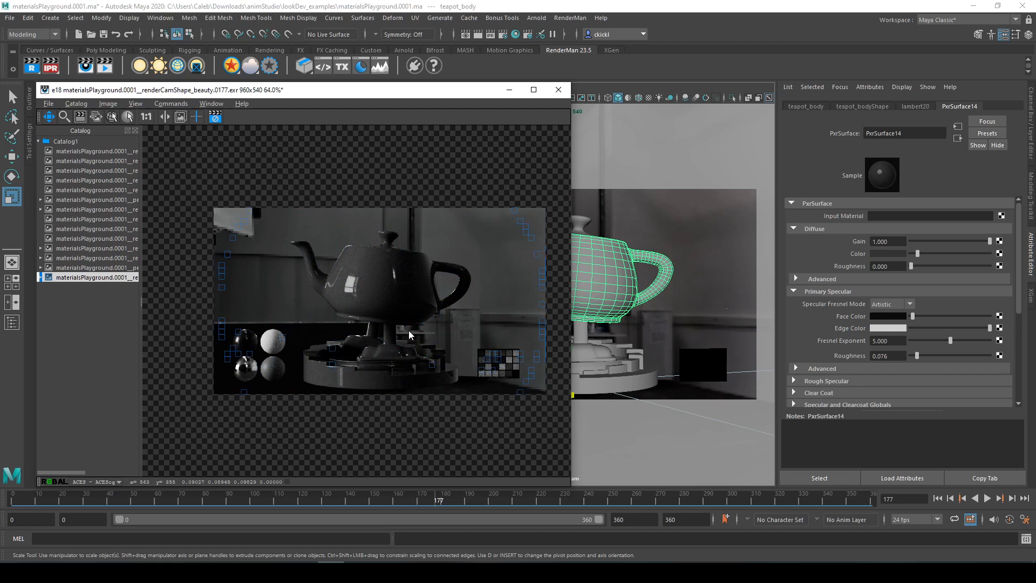
{"action": "scroll", "coordinate": [409, 336], "scroll_direction": "up", "scroll_amount": 2}
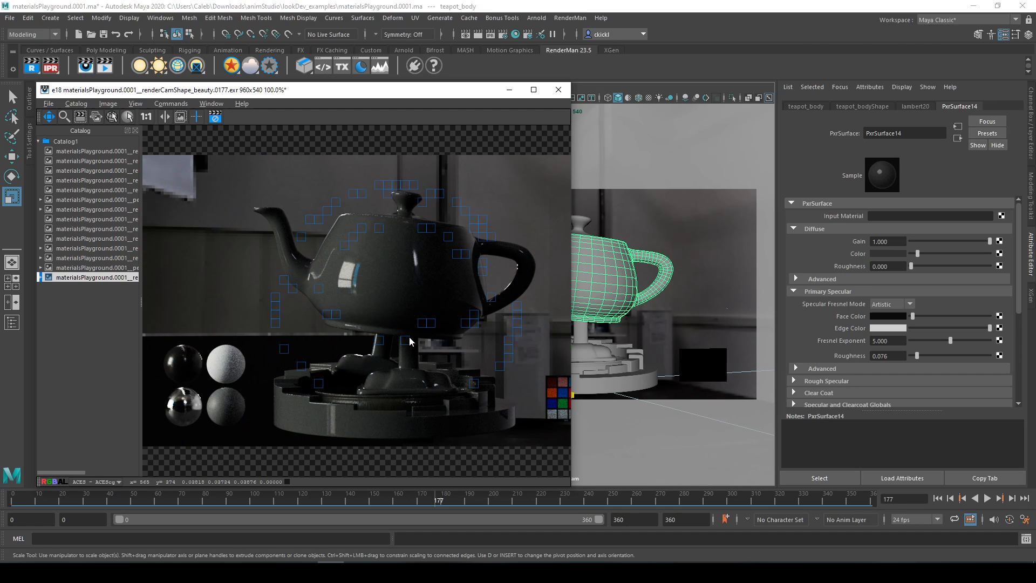
{"action": "scroll", "coordinate": [409, 341], "scroll_direction": "down", "scroll_amount": 3}
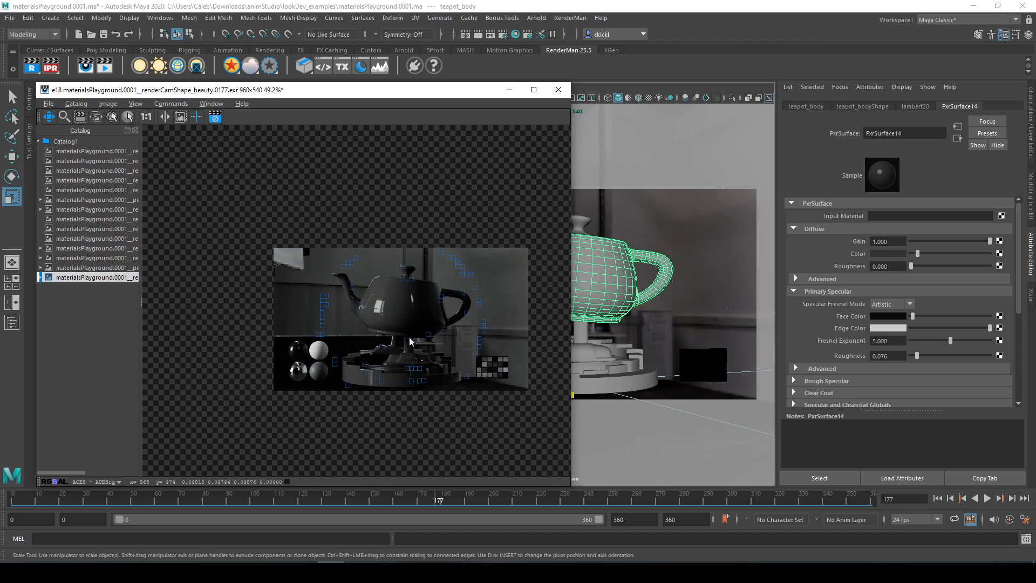
Set the render viewer's displayed channels back to RGB.
{"action": "left_click", "coordinate": [108, 104]}
{"action": "mouse_move", "coordinate": [137, 106]}
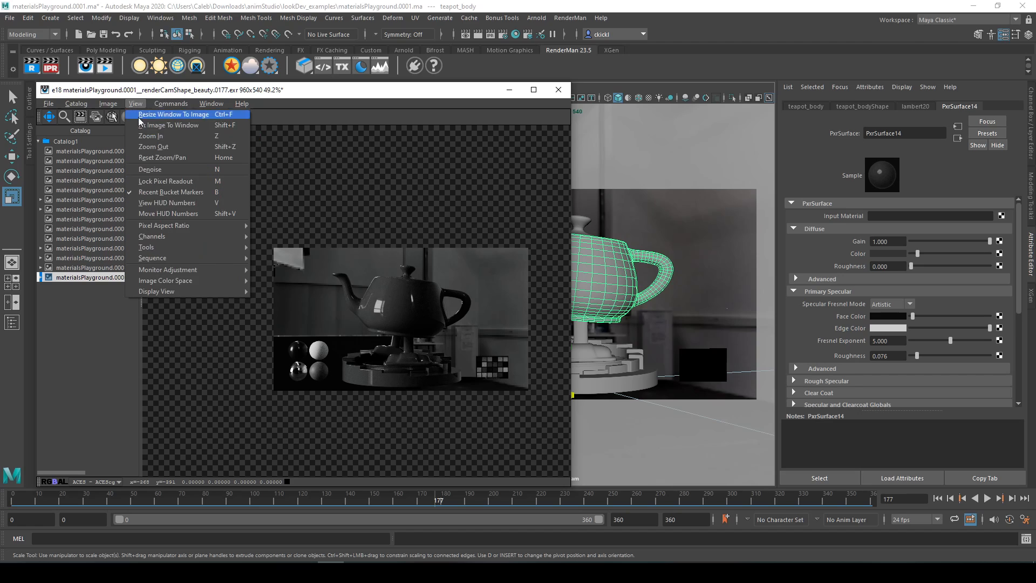
{"action": "mouse_move", "coordinate": [196, 236]}
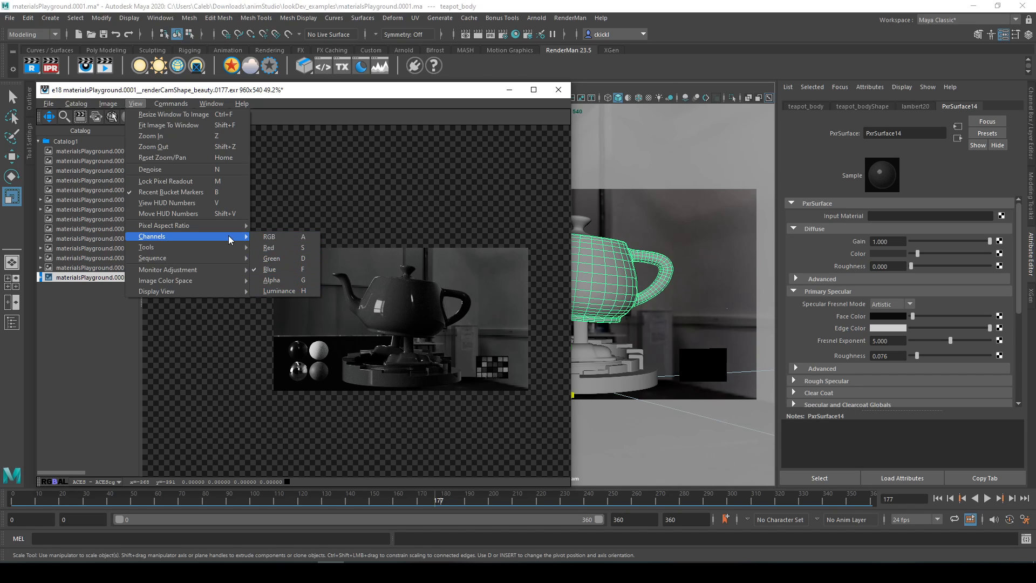
{"action": "left_click", "coordinate": [274, 238]}
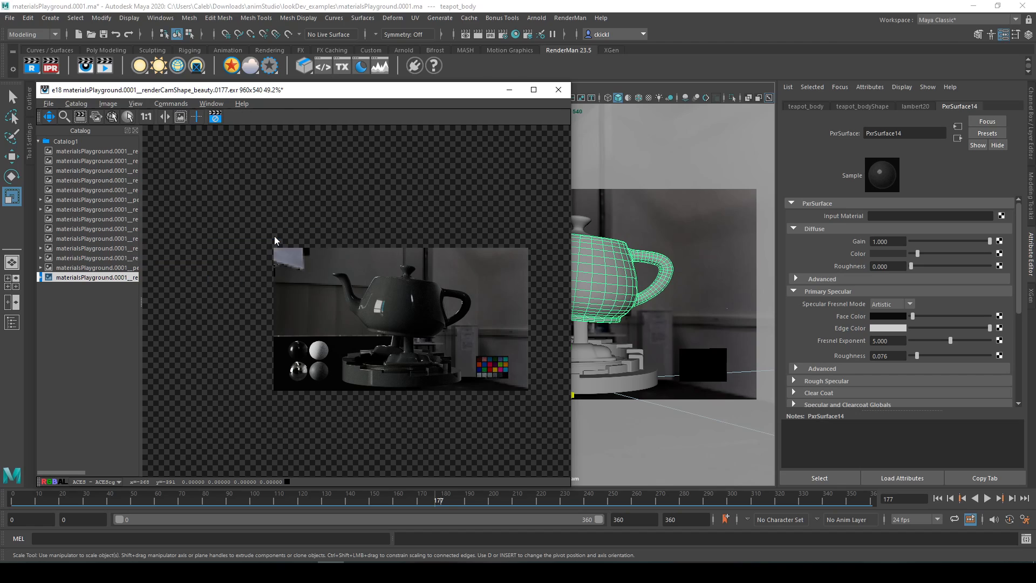
Raise the render viewer's monitor exposure by 1 F-Stop.
{"action": "left_click", "coordinate": [109, 104]}
{"action": "mouse_move", "coordinate": [128, 103]}
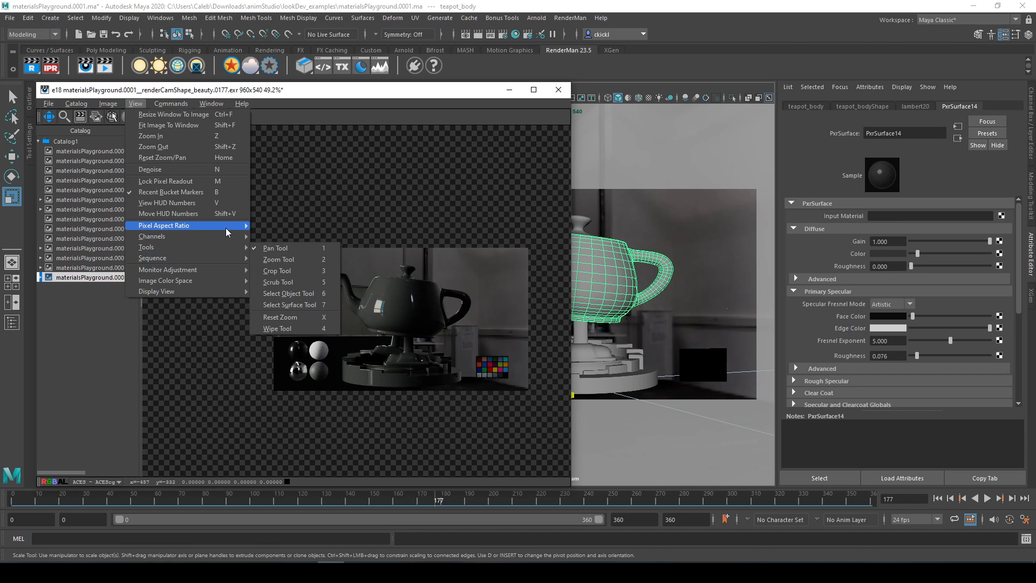
{"action": "mouse_move", "coordinate": [210, 280]}
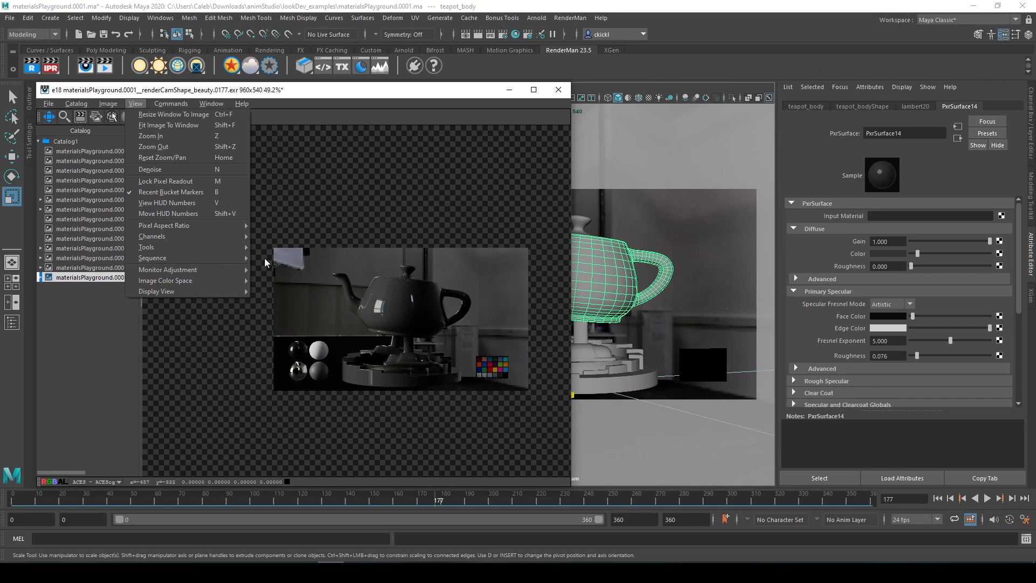
{"action": "mouse_move", "coordinate": [164, 273]}
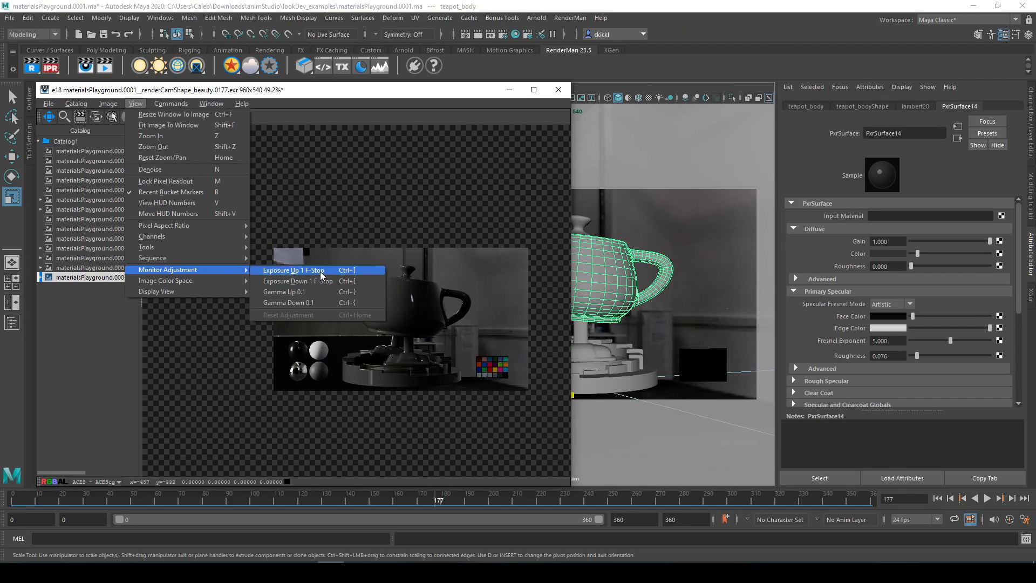
{"action": "left_click", "coordinate": [361, 269]}
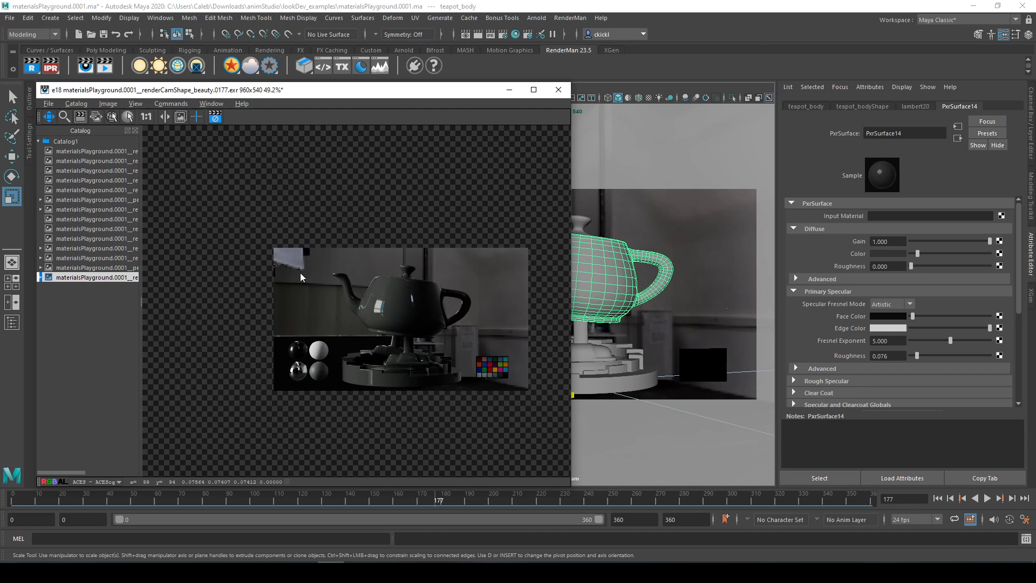
Reset the monitor adjustment in the render viewer.
{"action": "left_click", "coordinate": [135, 103]}
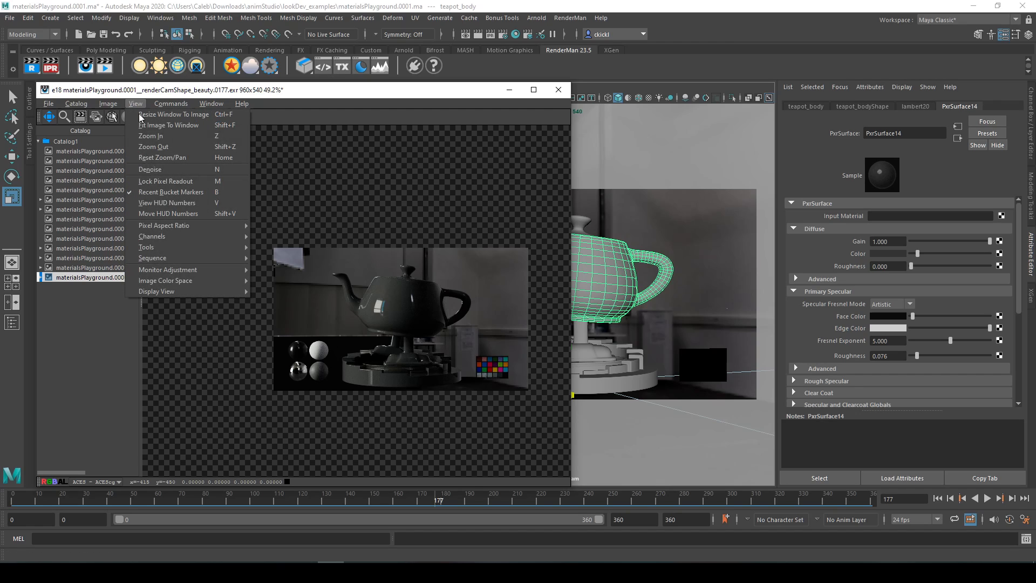
{"action": "mouse_move", "coordinate": [178, 280]}
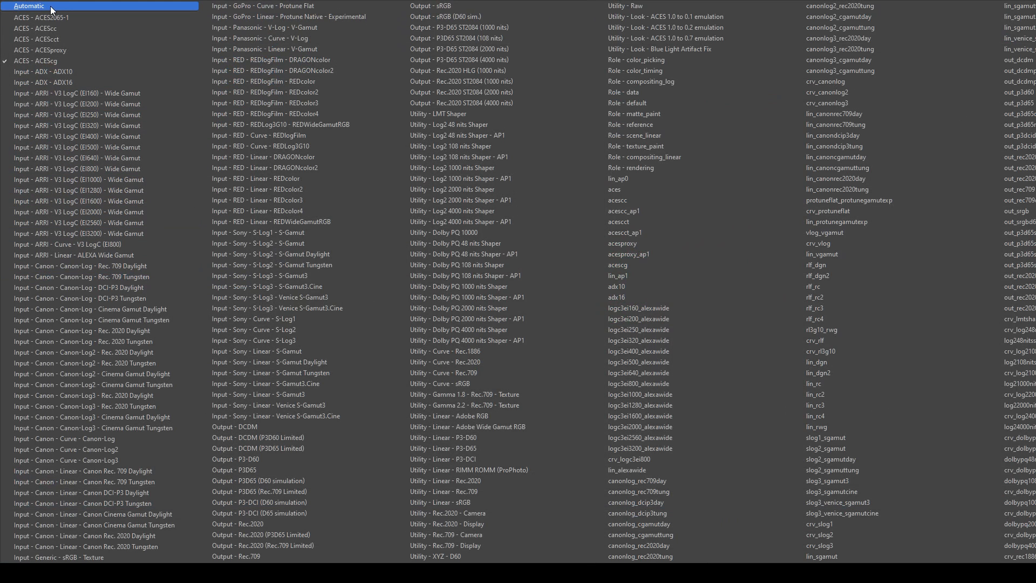
{"action": "key", "text": "Escape"}
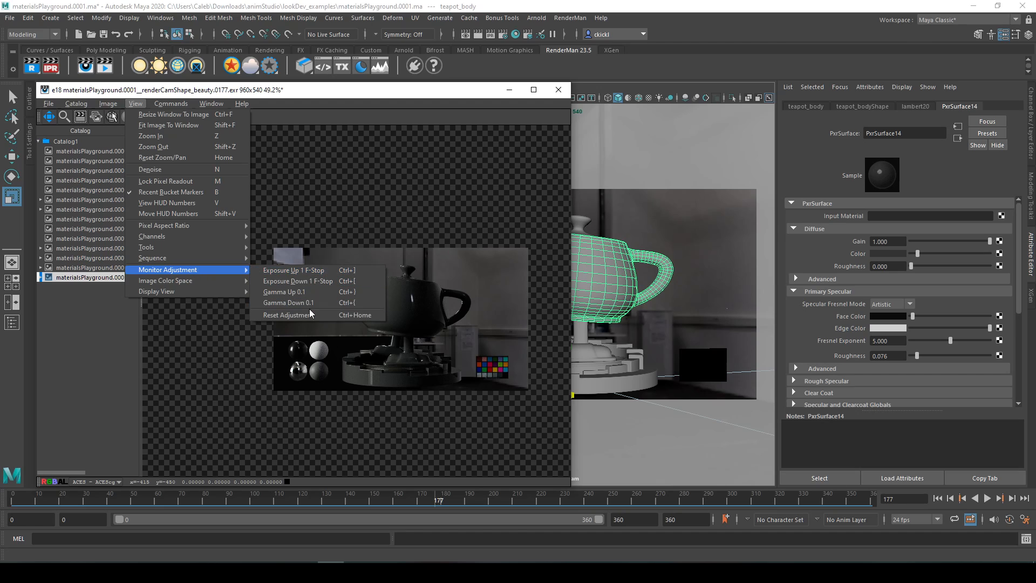
{"action": "left_click", "coordinate": [309, 316]}
Set the viewer's image color space to Utility - Rec.709 - Camera and inspect the teapot render up close.
{"action": "left_click", "coordinate": [134, 103]}
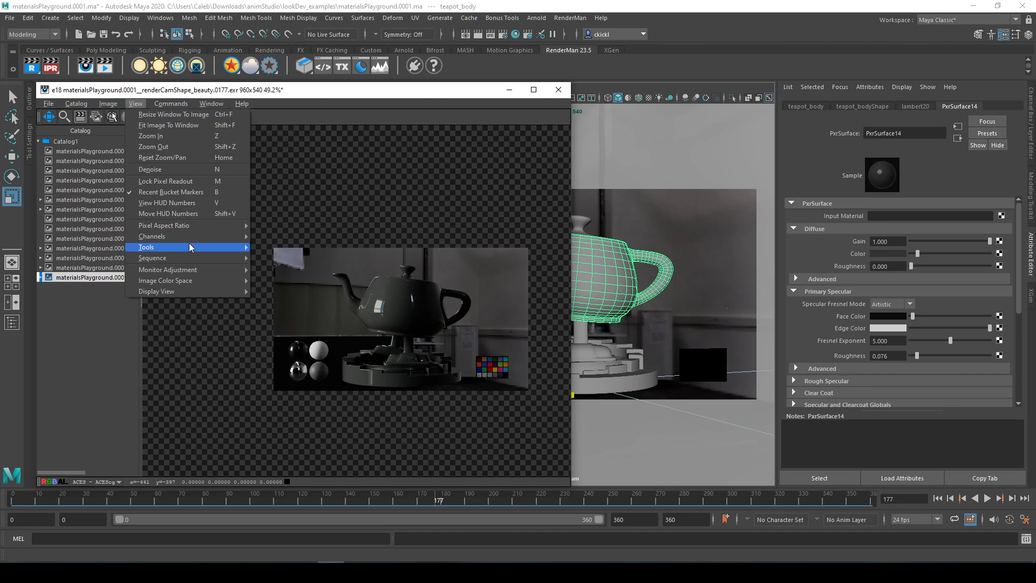
{"action": "mouse_move", "coordinate": [188, 281]}
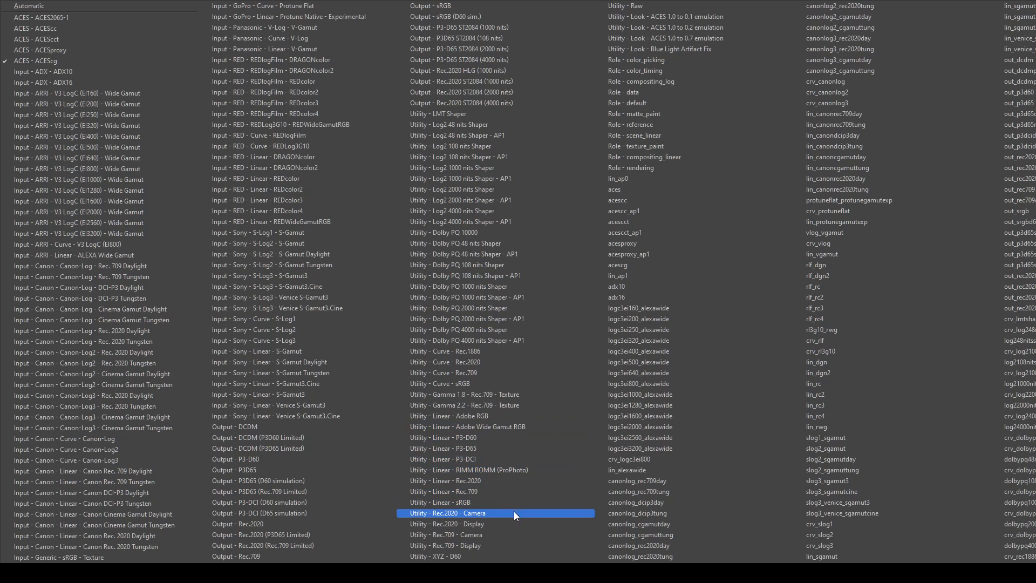
{"action": "left_click", "coordinate": [493, 537]}
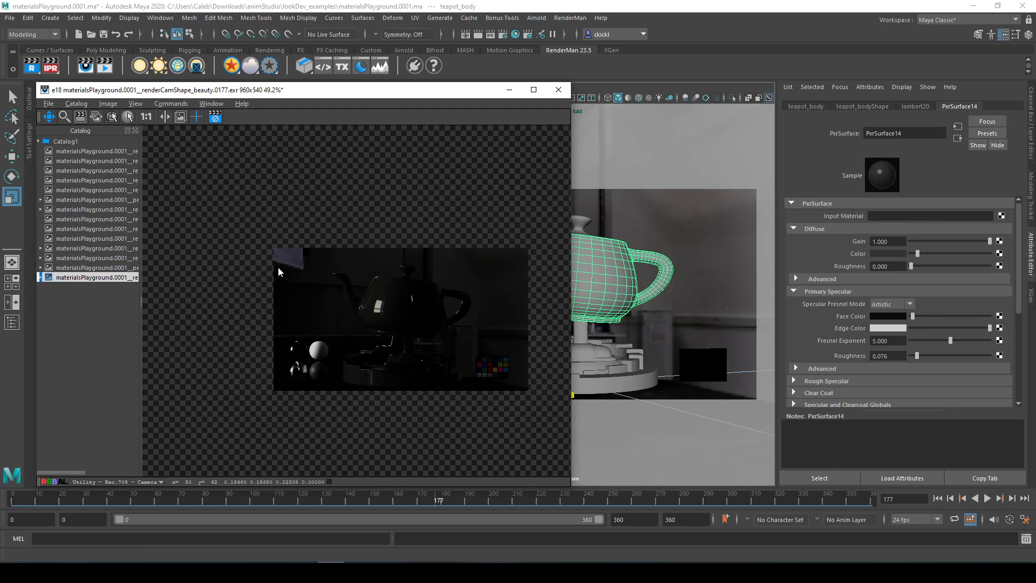
{"action": "scroll", "coordinate": [343, 305], "scroll_direction": "up", "scroll_amount": 2}
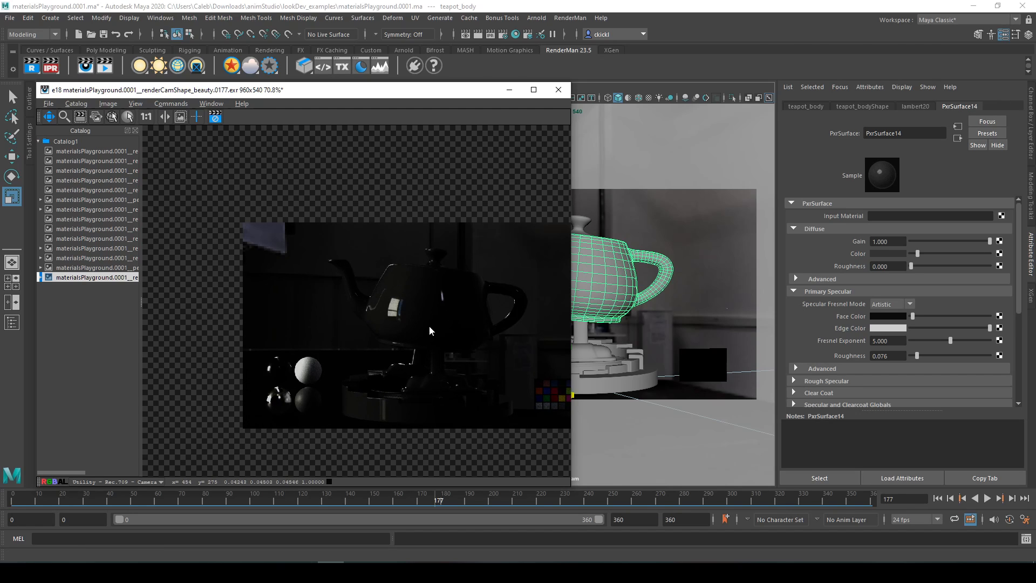
{"action": "middle_click_drag", "start_coordinate": [429, 325], "coordinate": [413, 309], "text": "alt"}
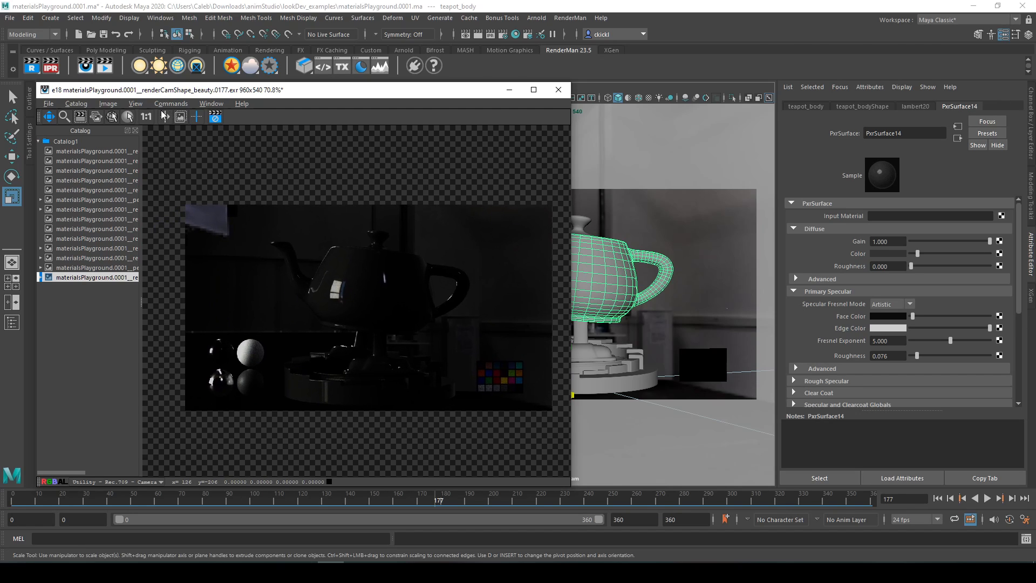
Change the viewer's image color space to lin_srgb.
{"action": "left_click", "coordinate": [108, 103]}
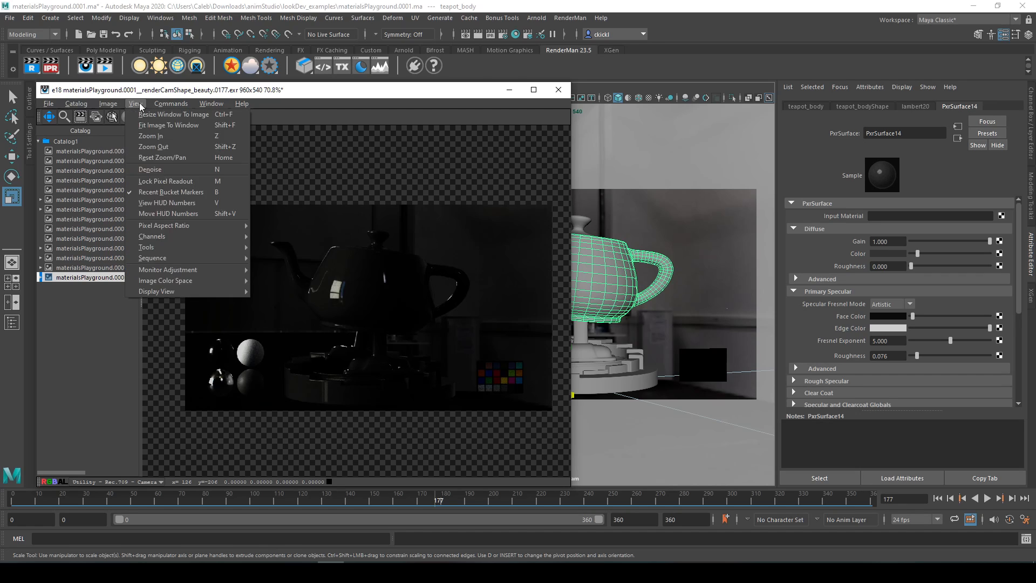
{"action": "left_click", "coordinate": [135, 103]}
{"action": "left_click", "coordinate": [136, 104]}
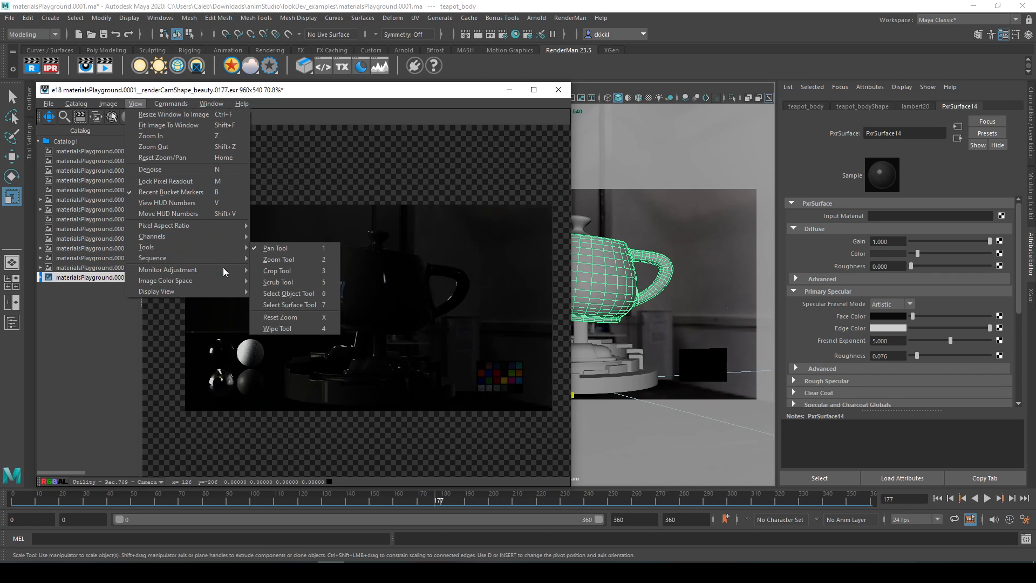
{"action": "mouse_move", "coordinate": [221, 272]}
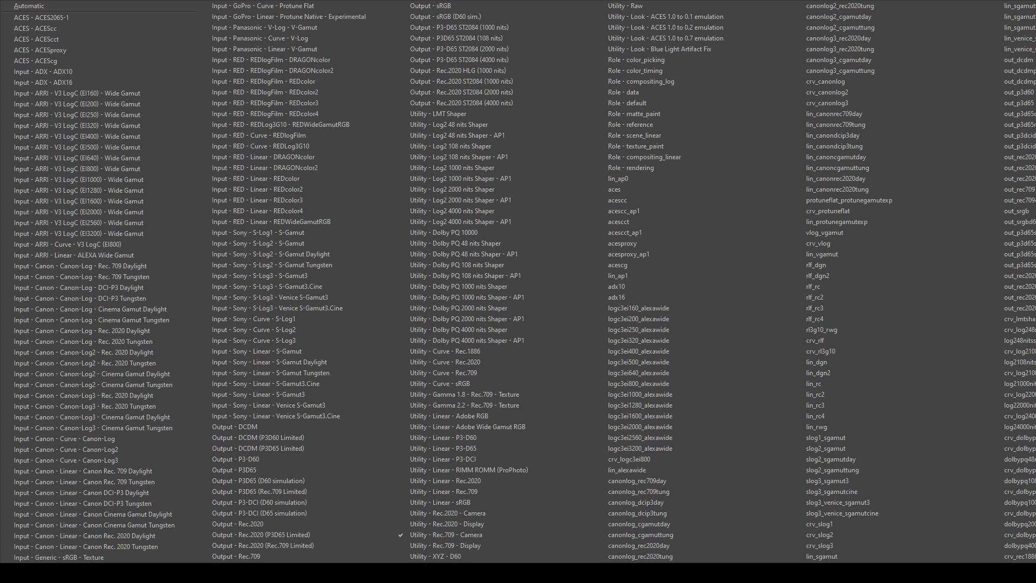
{"action": "left_click", "coordinate": [1035, 224]}
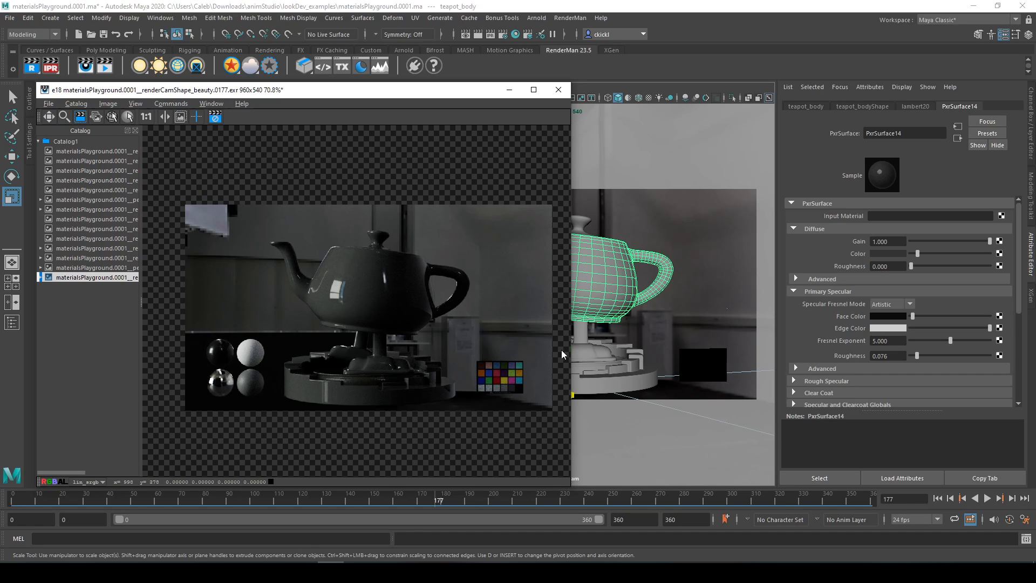
Crop the IPR render to the teapot's spout and front body, and slightly brighten the PxrSurface14 diffuse color.
{"action": "left_click_drag", "start_coordinate": [252, 221], "coordinate": [243, 276]}
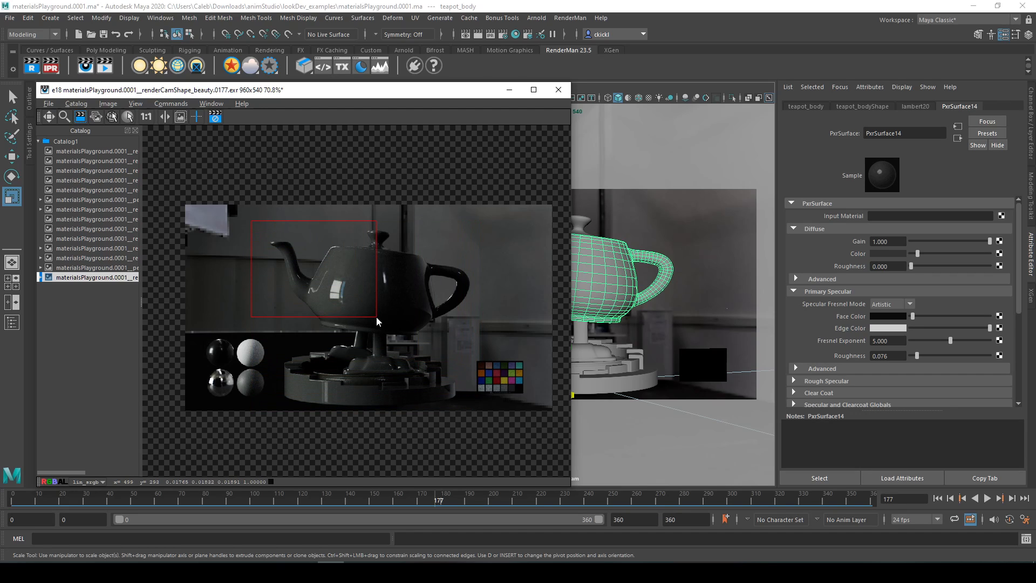
{"action": "left_click_drag", "start_coordinate": [362, 332], "coordinate": [355, 325]}
{"action": "left_click_drag", "start_coordinate": [917, 251], "coordinate": [925, 254]}
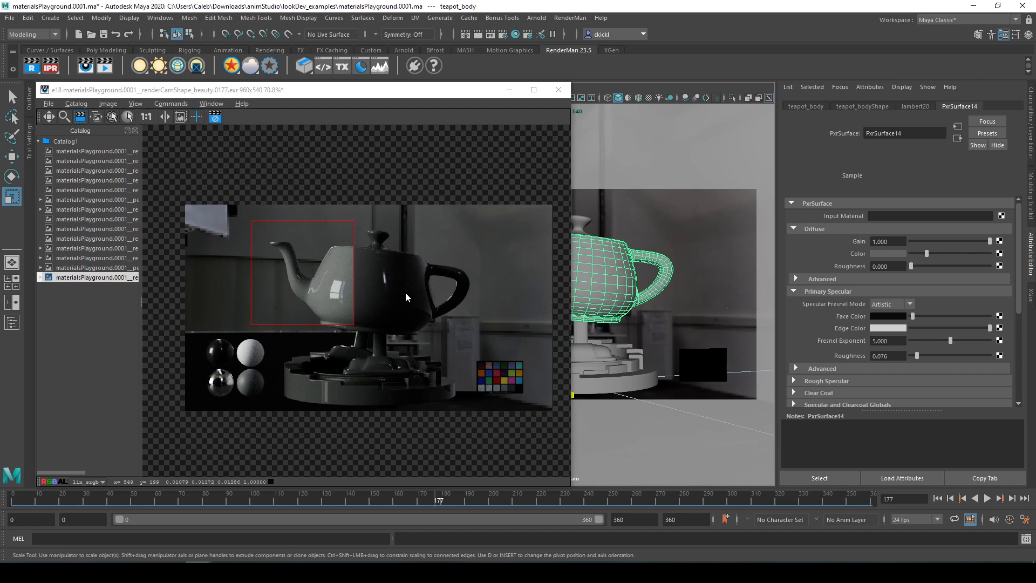
Move the crop region to the lower part of the teapot's handle and the stand, and shrink it.
{"action": "left_click", "coordinate": [306, 264]}
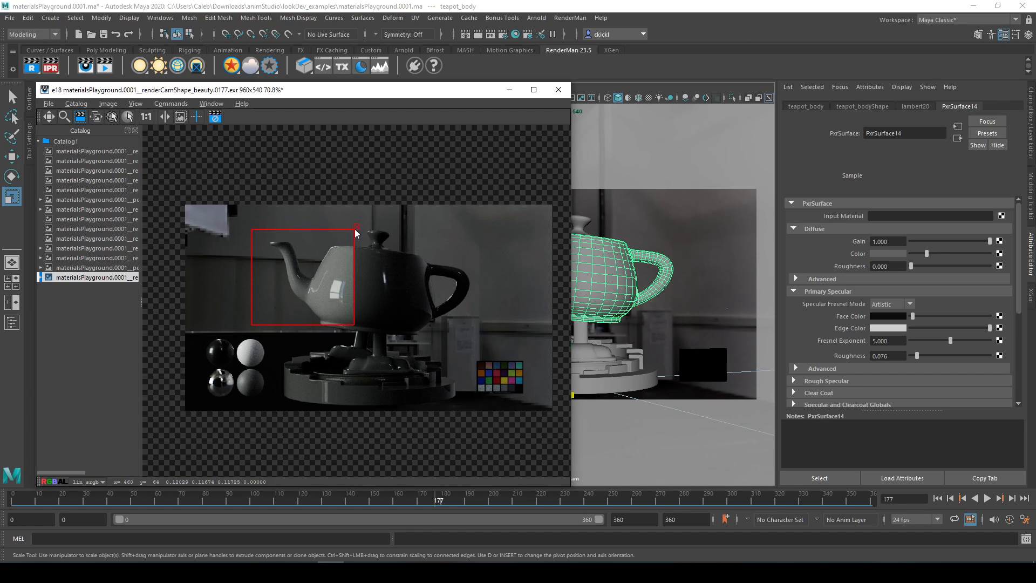
{"action": "left_click_drag", "start_coordinate": [355, 229], "coordinate": [445, 271]}
{"action": "left_click_drag", "start_coordinate": [446, 291], "coordinate": [437, 303]}
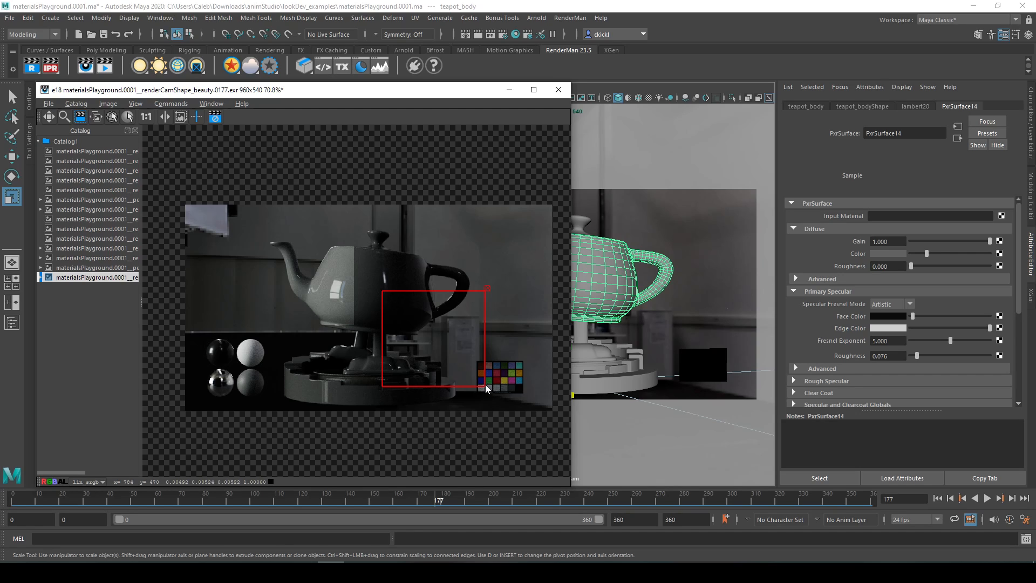
{"action": "left_click_drag", "start_coordinate": [484, 385], "coordinate": [463, 357]}
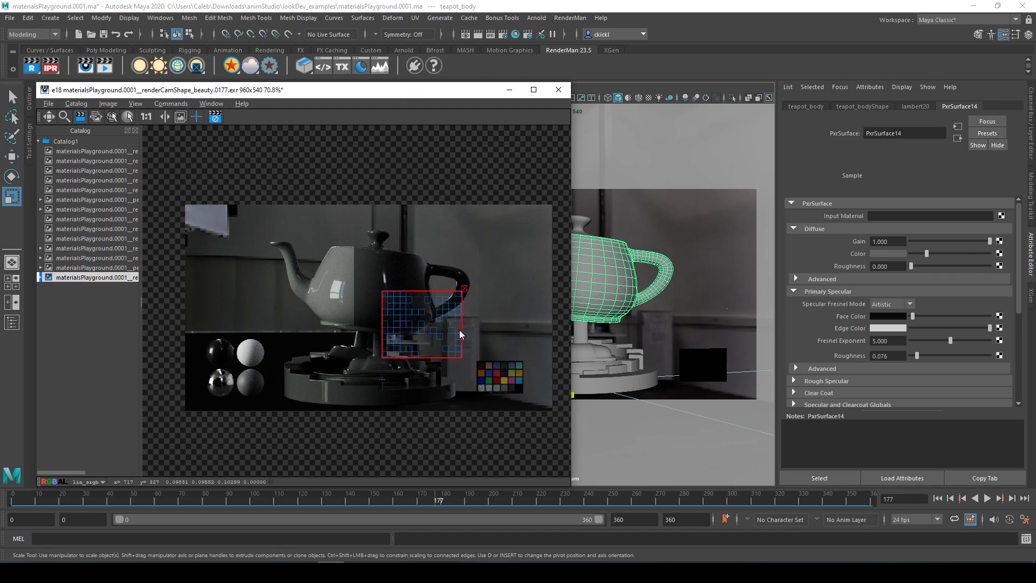
Brighten the PxrSurface14 diffuse color to a very light grey and cancel the running render.
{"action": "left_click_drag", "start_coordinate": [927, 254], "coordinate": [979, 255]}
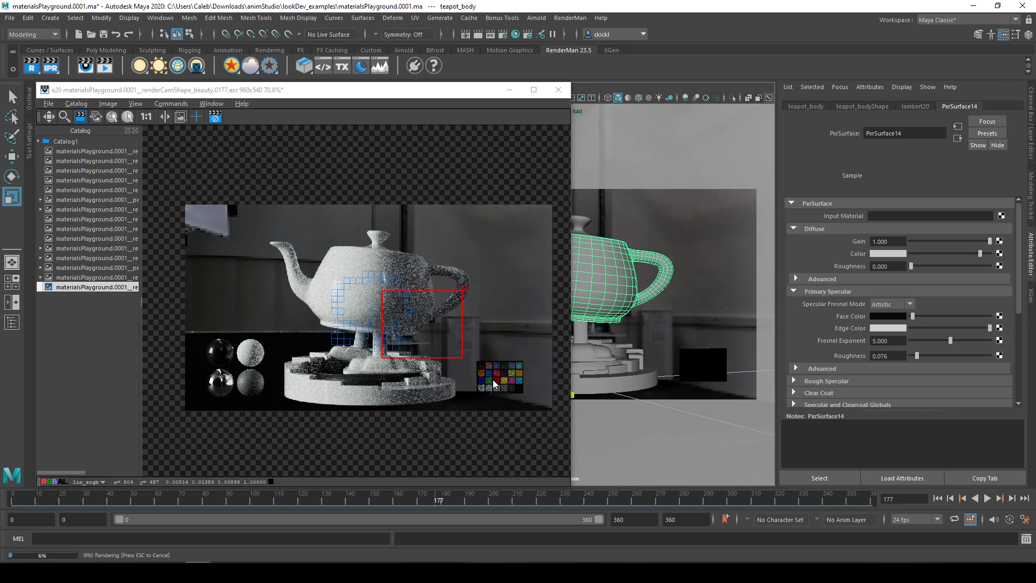
{"action": "left_click", "coordinate": [399, 151]}
{"action": "key", "text": "Escape"}
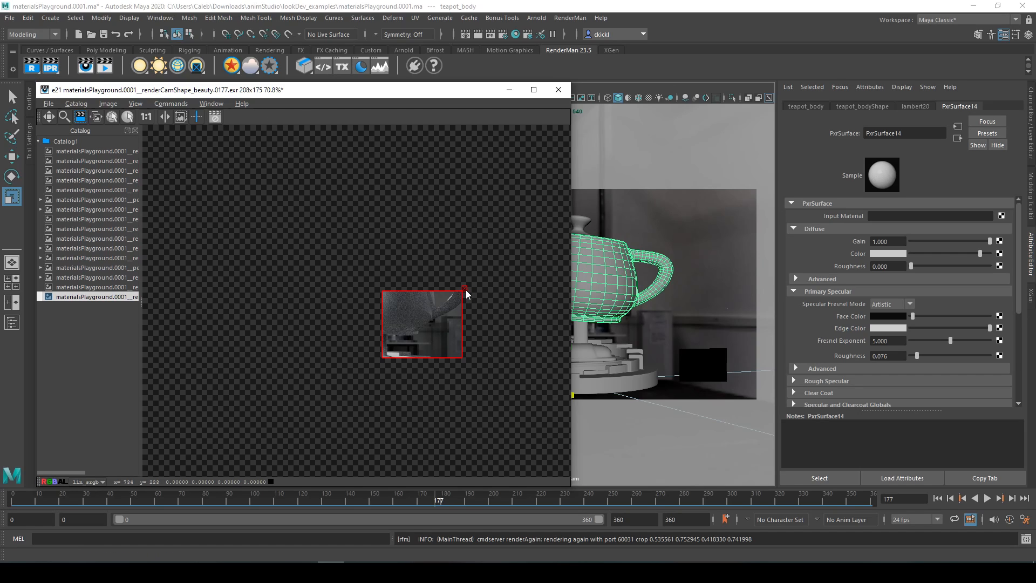
Switch from the crop region to the Pan Tool and reposition the cropped render in the viewer.
{"action": "left_click", "coordinate": [462, 348]}
{"action": "left_click", "coordinate": [49, 116]}
{"action": "left_click_drag", "start_coordinate": [380, 367], "coordinate": [394, 328]}
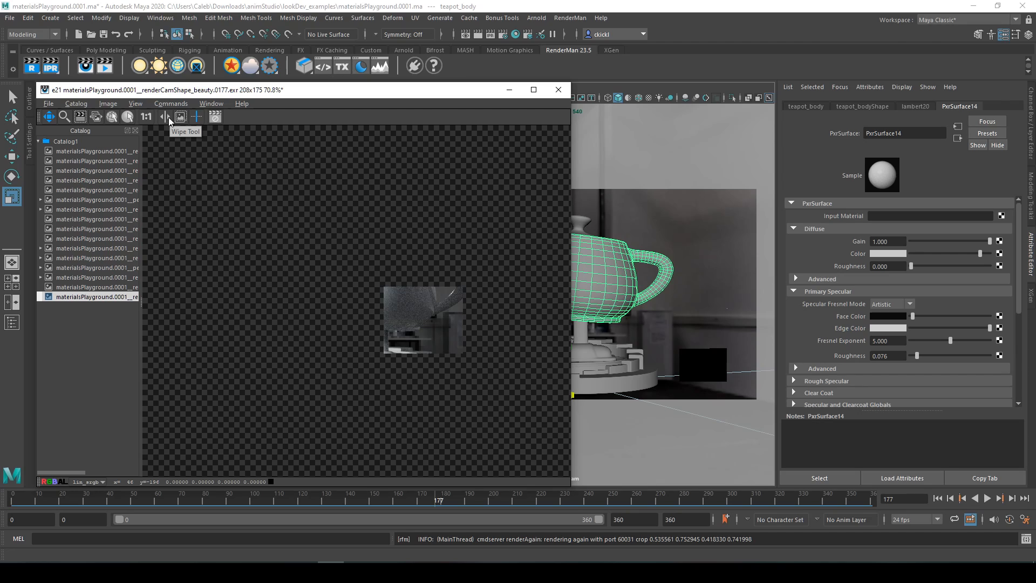
Set the e12 render as the background image and show the cropped e21 render over it.
{"action": "left_click", "coordinate": [82, 276]}
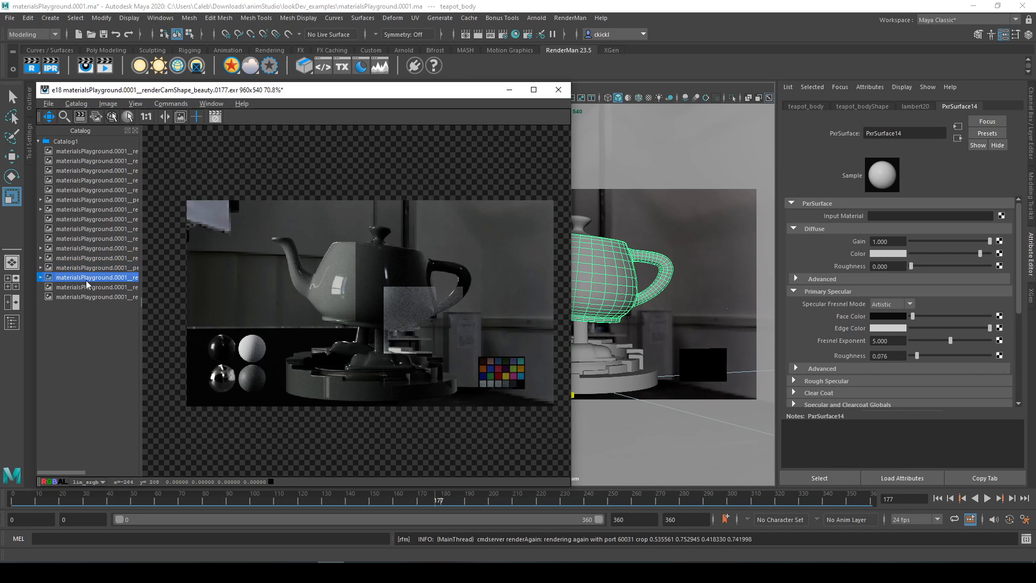
{"action": "left_click", "coordinate": [92, 239]}
{"action": "left_click", "coordinate": [96, 248]}
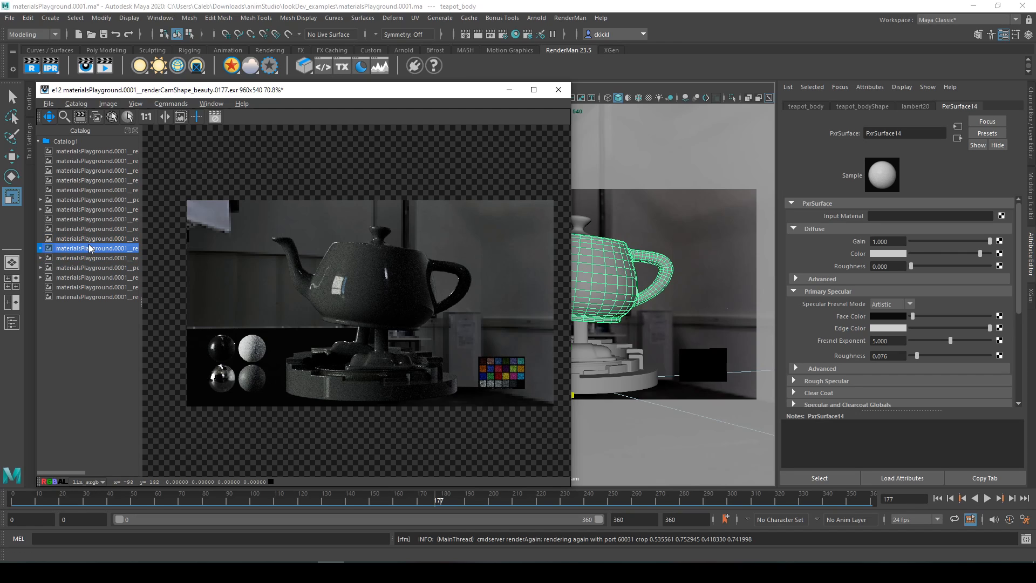
{"action": "left_click", "coordinate": [183, 116]}
{"action": "left_click", "coordinate": [102, 297]}
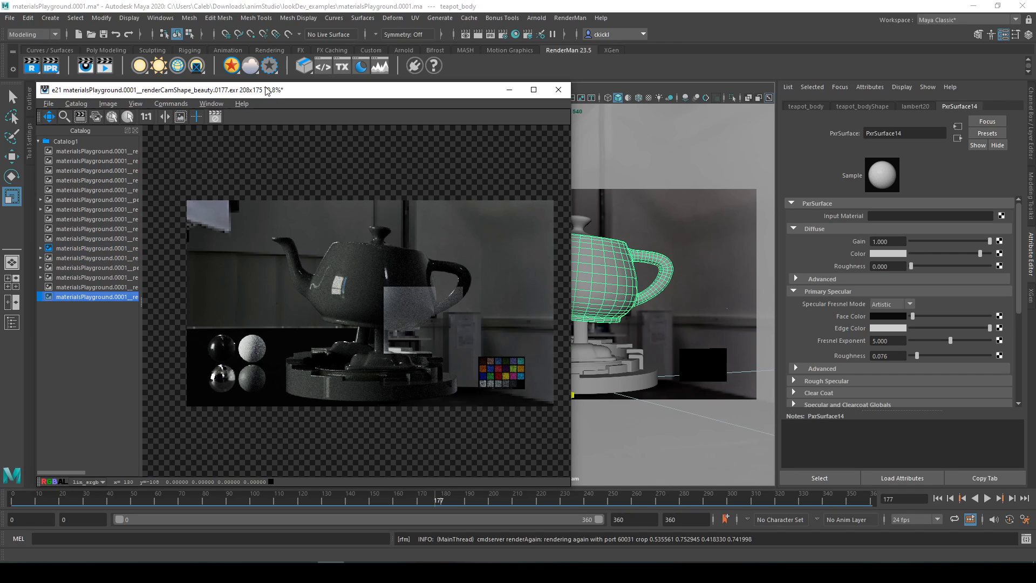
Set the e14 render as the background image and show the cropped e21 render over it.
{"action": "left_click", "coordinate": [97, 248]}
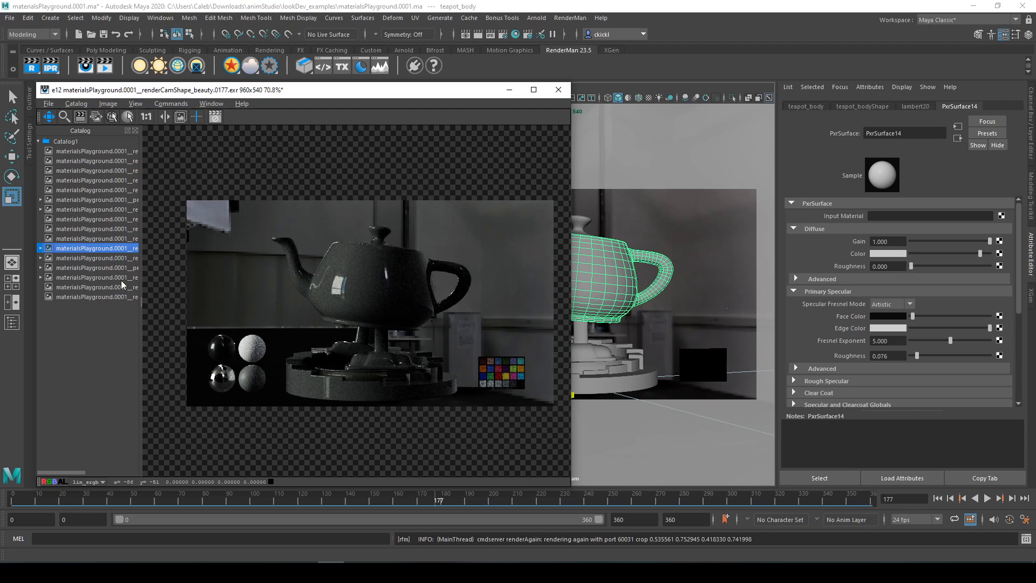
{"action": "left_click", "coordinate": [115, 298]}
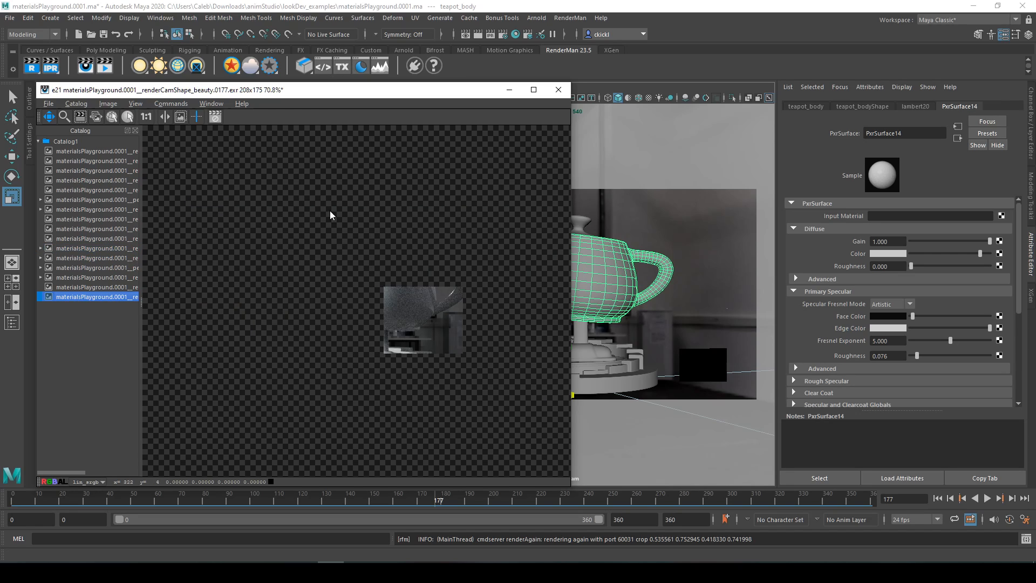
{"action": "left_click", "coordinate": [84, 258]}
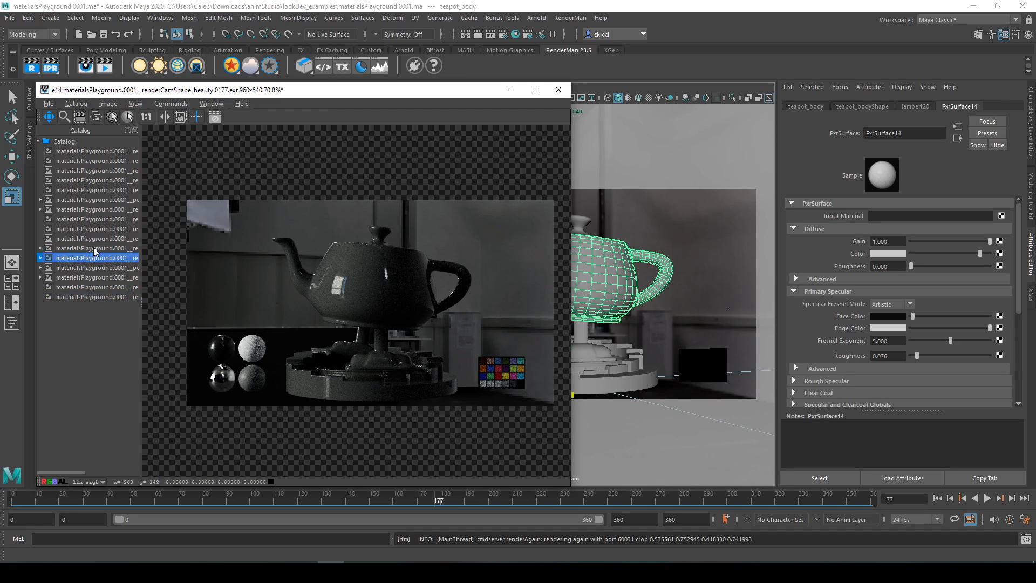
{"action": "left_click", "coordinate": [98, 297]}
{"action": "left_click", "coordinate": [63, 260]}
{"action": "left_click", "coordinate": [93, 297]}
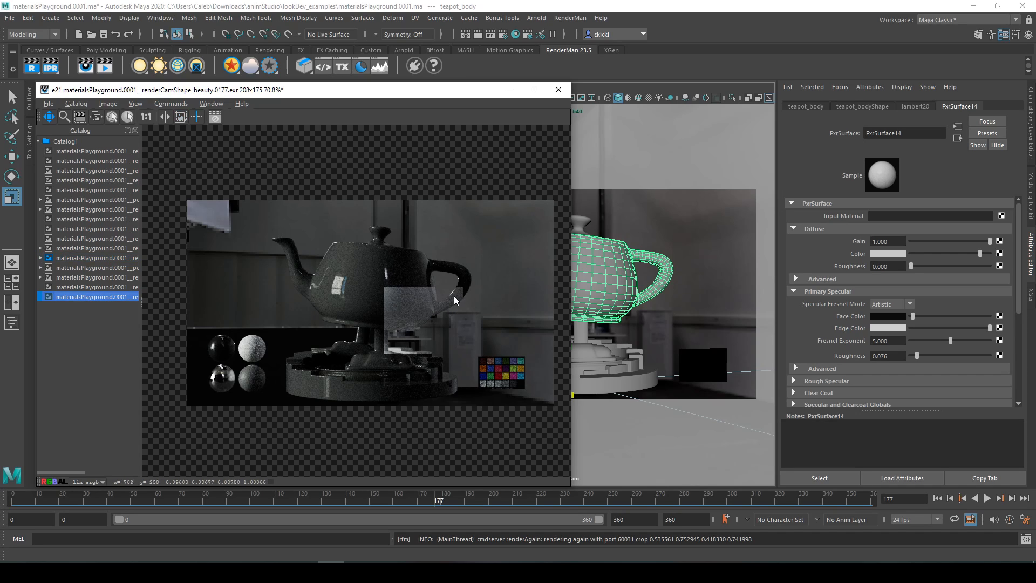
Display the e3 render from the catalog and compare it with the e14 background render using the Wipe Tool.
{"action": "left_click", "coordinate": [100, 285]}
{"action": "left_click", "coordinate": [102, 299]}
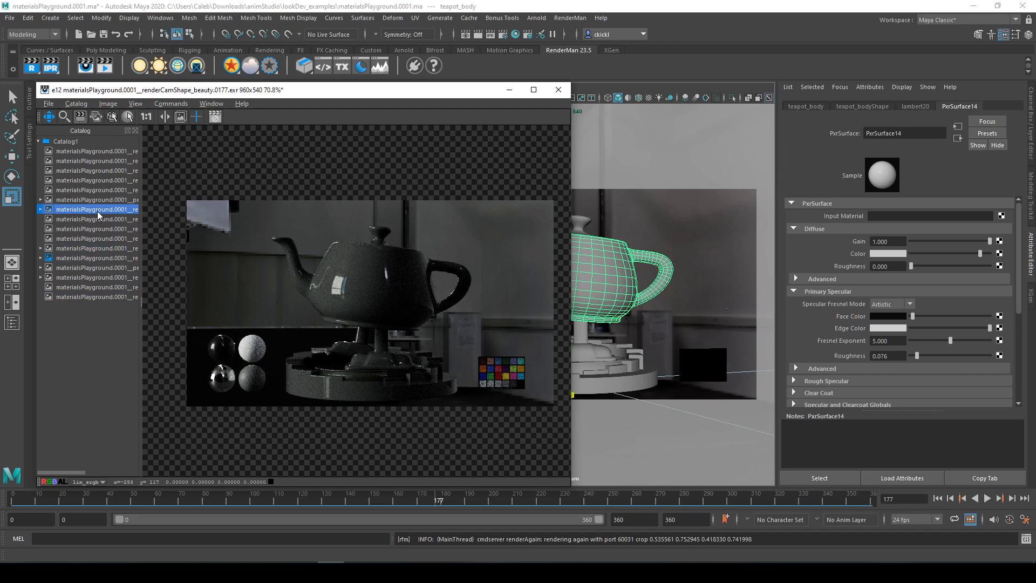
{"action": "left_click", "coordinate": [106, 200]}
{"action": "left_click", "coordinate": [115, 180]}
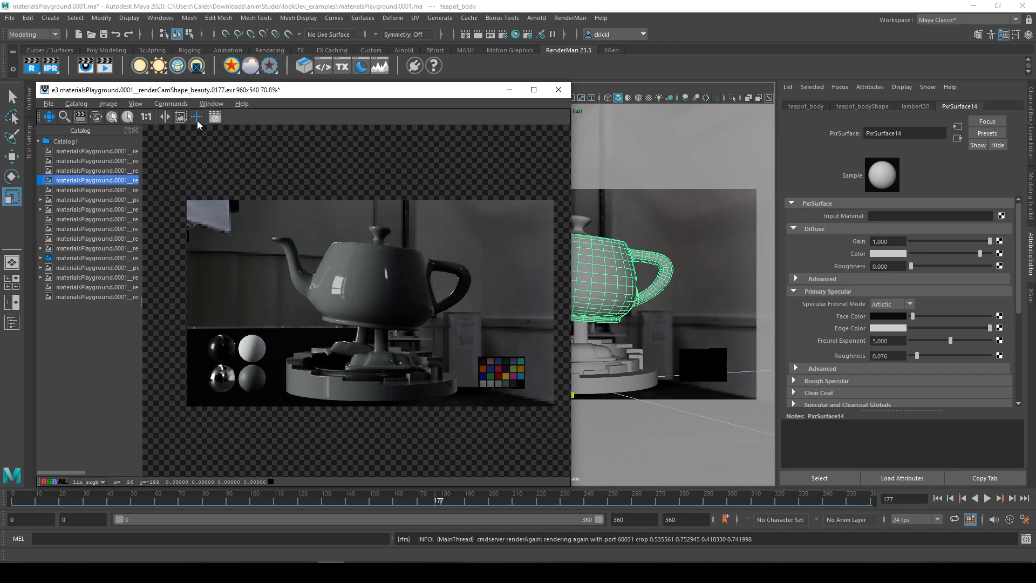
{"action": "left_click", "coordinate": [164, 118]}
{"action": "left_click_drag", "start_coordinate": [391, 288], "coordinate": [218, 300]}
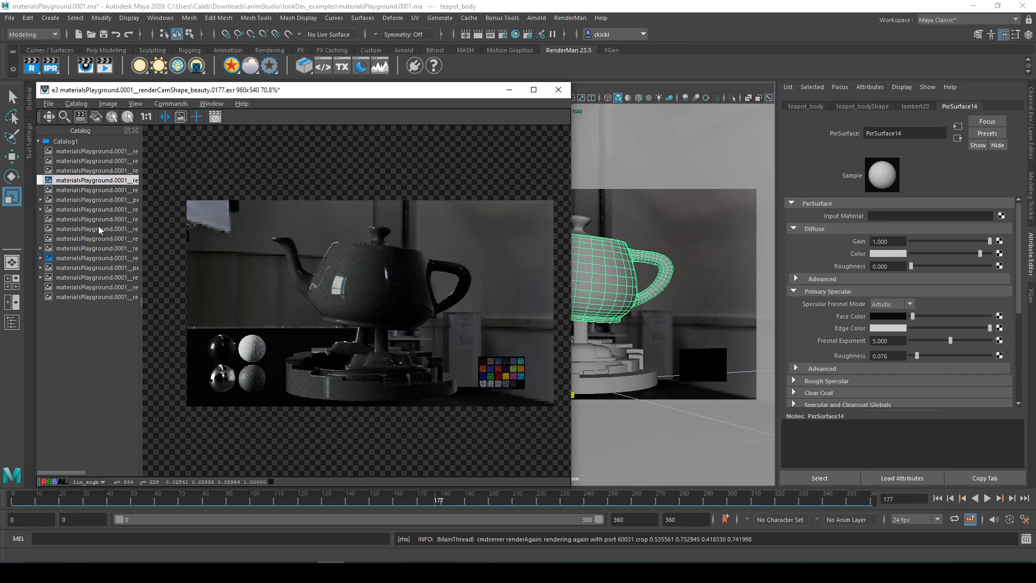
{"action": "left_click_drag", "start_coordinate": [76, 258], "coordinate": [380, 279]}
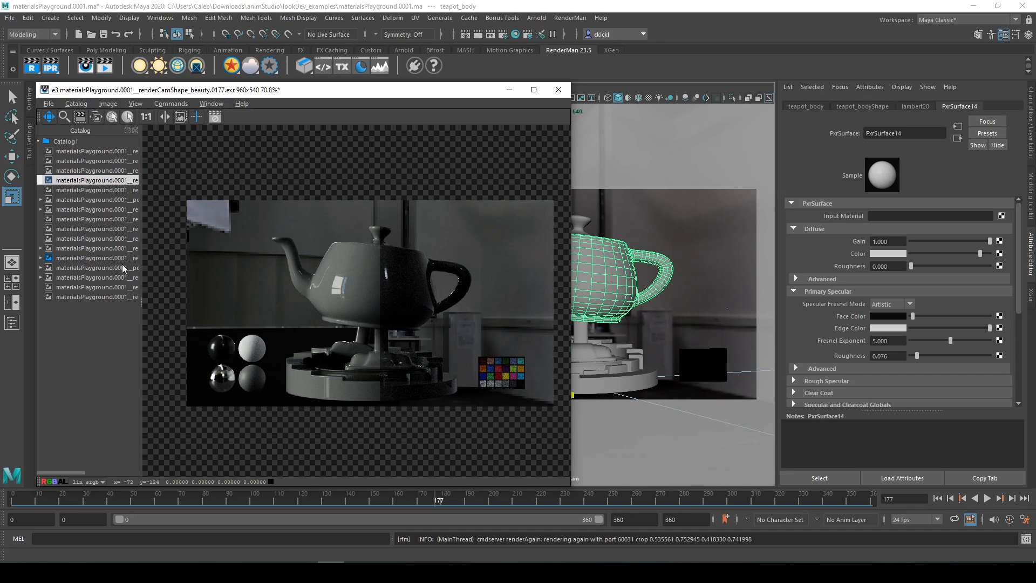
Flip through the catalogued teapot renders, including e14, e7 and e3, to compare the material, ending on a closer view of e3.
{"action": "left_click", "coordinate": [91, 258]}
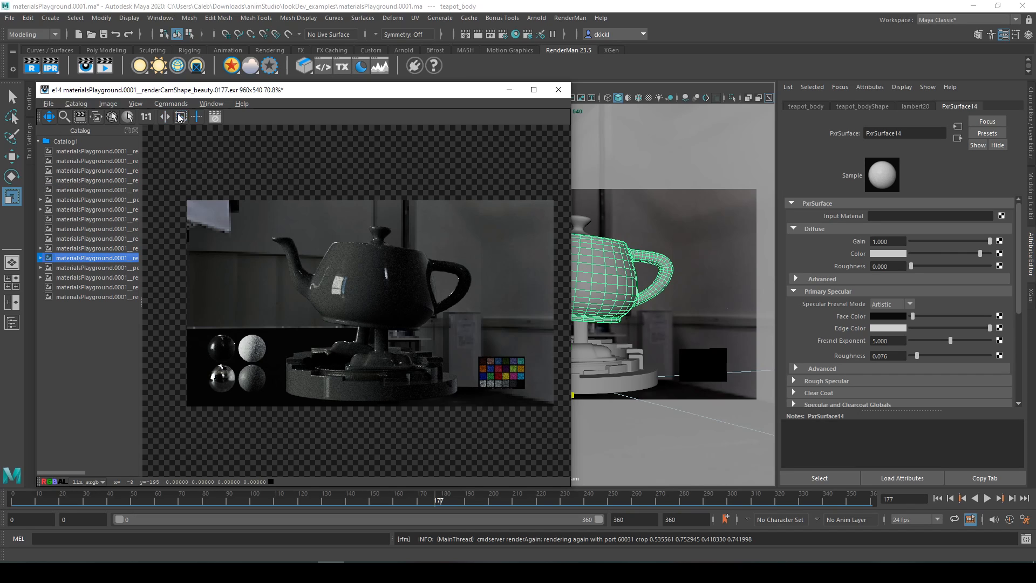
{"action": "left_click", "coordinate": [101, 207]}
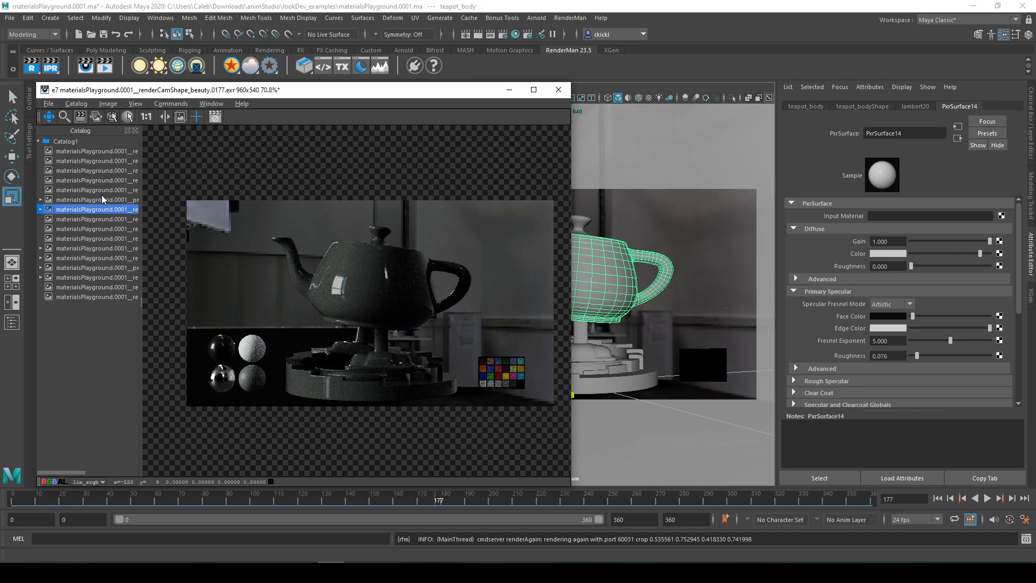
{"action": "left_click", "coordinate": [102, 189]}
{"action": "left_click", "coordinate": [105, 170]}
{"action": "left_click", "coordinate": [102, 208]}
{"action": "left_click", "coordinate": [102, 238]}
{"action": "left_click", "coordinate": [102, 258]}
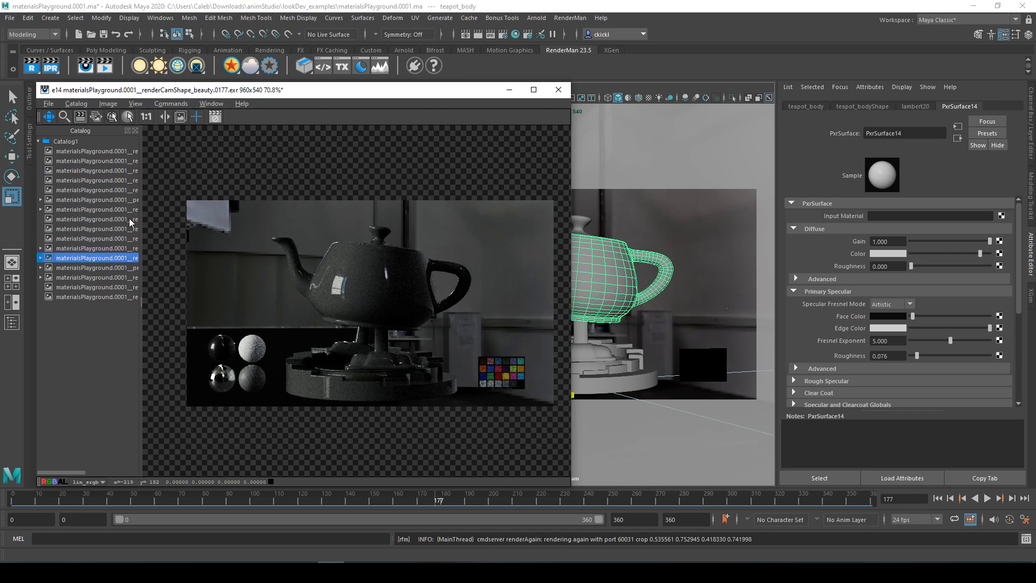
{"action": "left_click", "coordinate": [64, 179]}
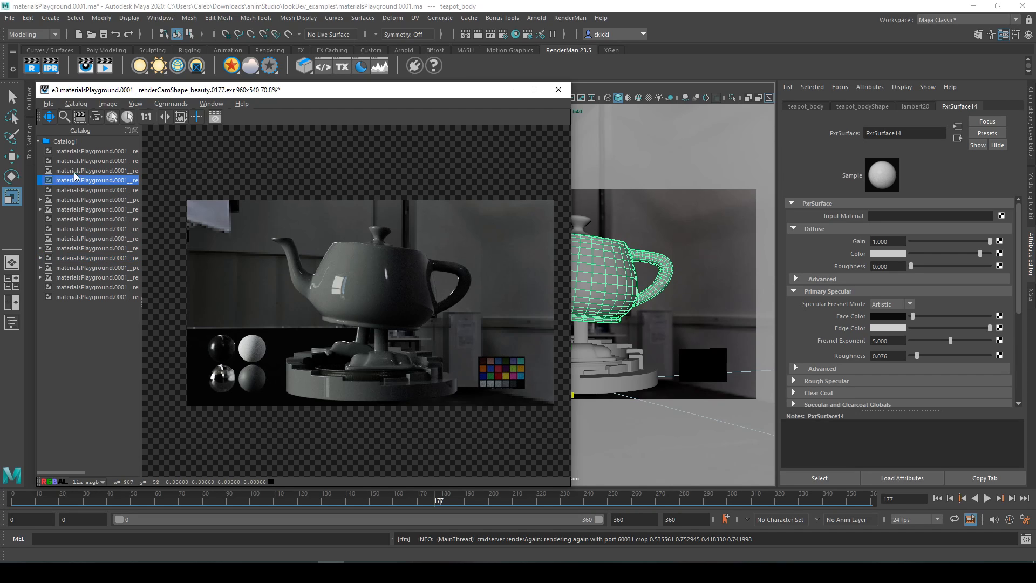
{"action": "left_click", "coordinate": [86, 160]}
{"action": "left_click", "coordinate": [95, 149]}
{"action": "left_click", "coordinate": [93, 179]}
{"action": "left_click", "coordinate": [91, 209]}
{"action": "left_click", "coordinate": [120, 182]}
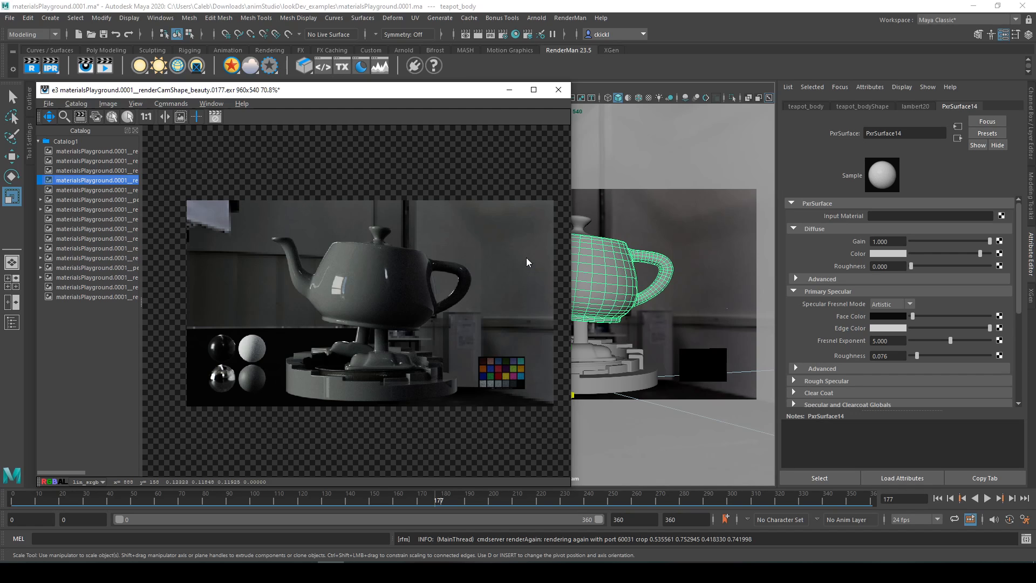
{"action": "scroll", "coordinate": [497, 285], "scroll_direction": "up", "scroll_amount": 1}
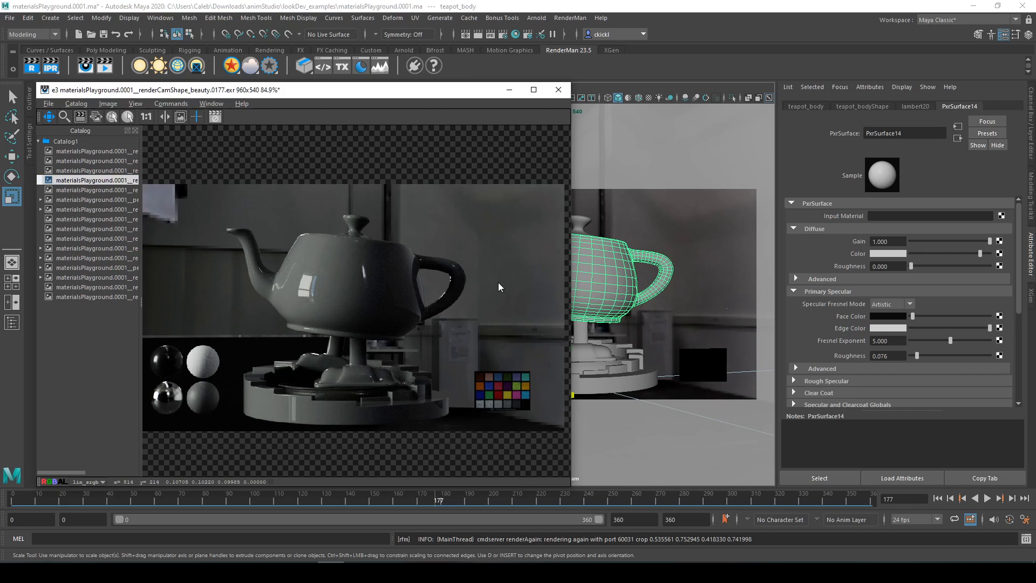
{"action": "scroll", "coordinate": [418, 316], "scroll_direction": "up", "scroll_amount": 1}
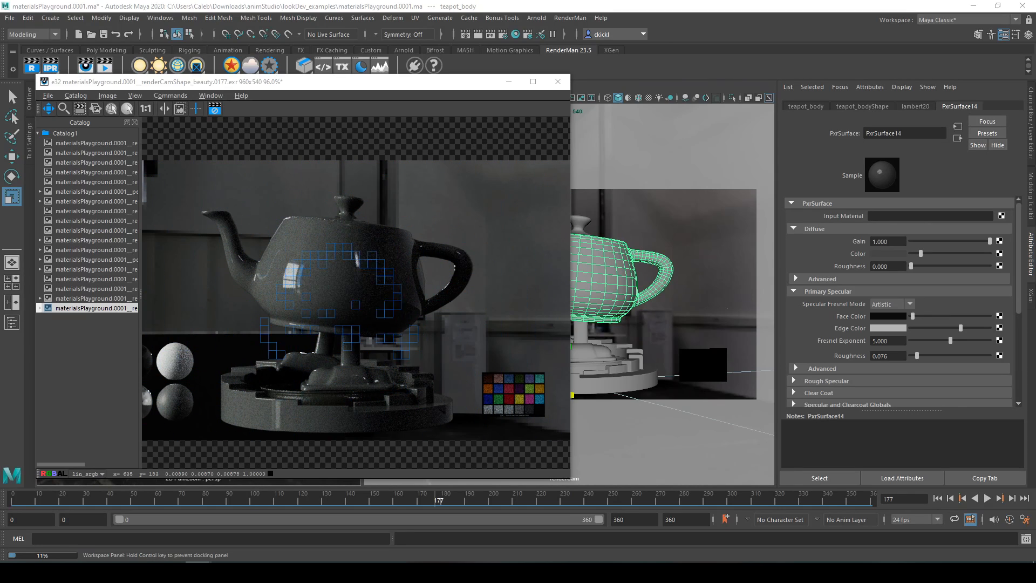
Review the beauty display's AOV channels in Render Settings, close the window, and expand the e32 render in the catalog.
{"action": "left_click_drag", "start_coordinate": [1035, 93], "coordinate": [714, 98]}
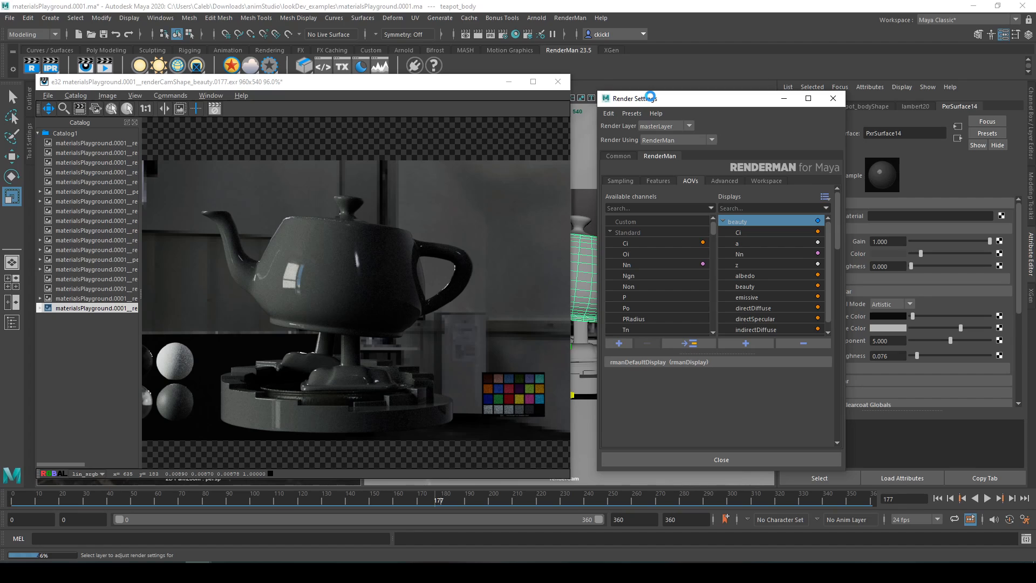
{"action": "left_click", "coordinate": [833, 98]}
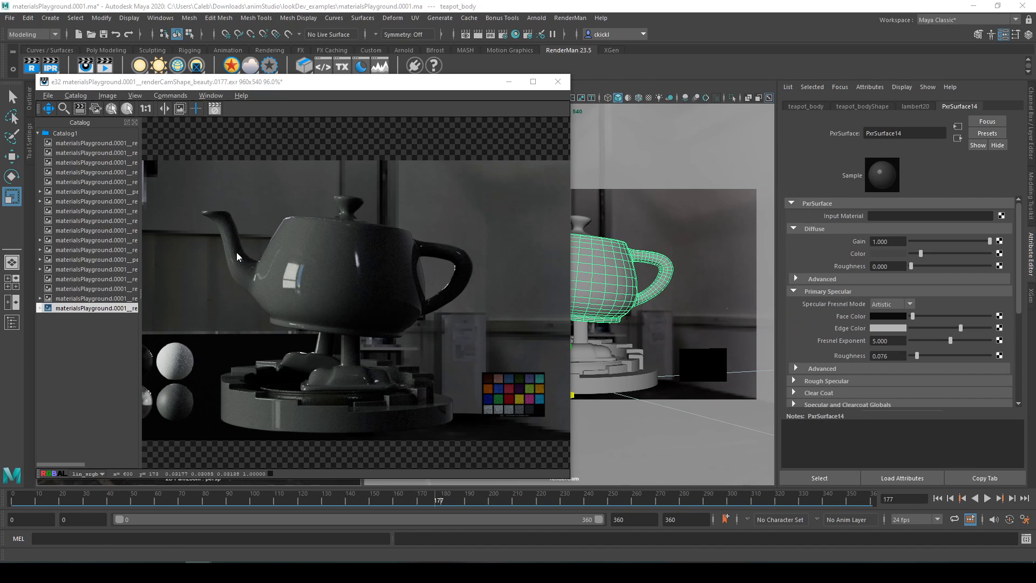
{"action": "left_click", "coordinate": [40, 308]}
View the e32 render's AOV images one by one, from Nn through emissive, directDiffuse and directSpecular to indirectSpecular.
{"action": "left_click", "coordinate": [89, 318]}
{"action": "left_click", "coordinate": [88, 328]}
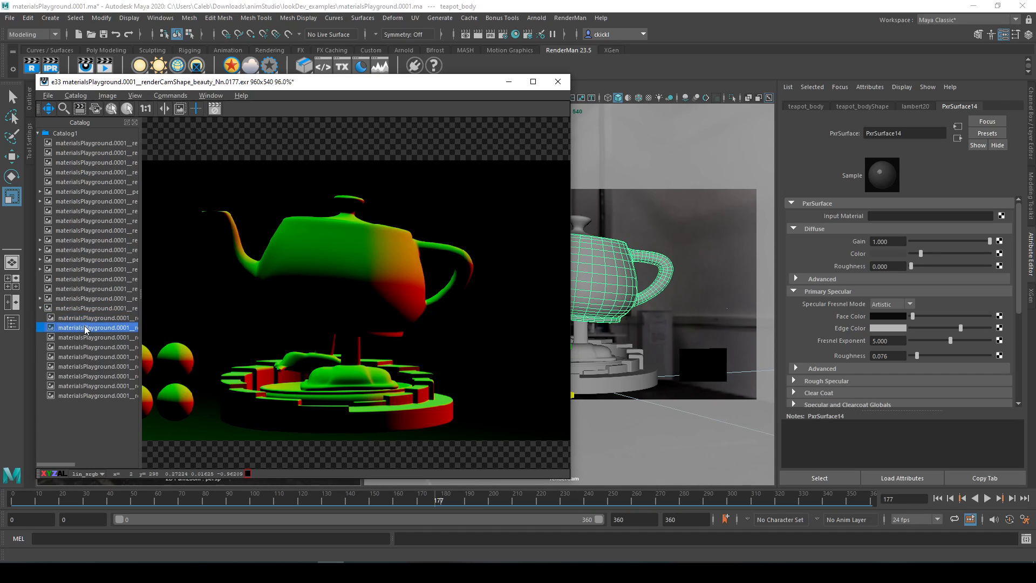
{"action": "left_click", "coordinate": [95, 337]}
{"action": "left_click", "coordinate": [97, 348]}
{"action": "left_click", "coordinate": [108, 358]}
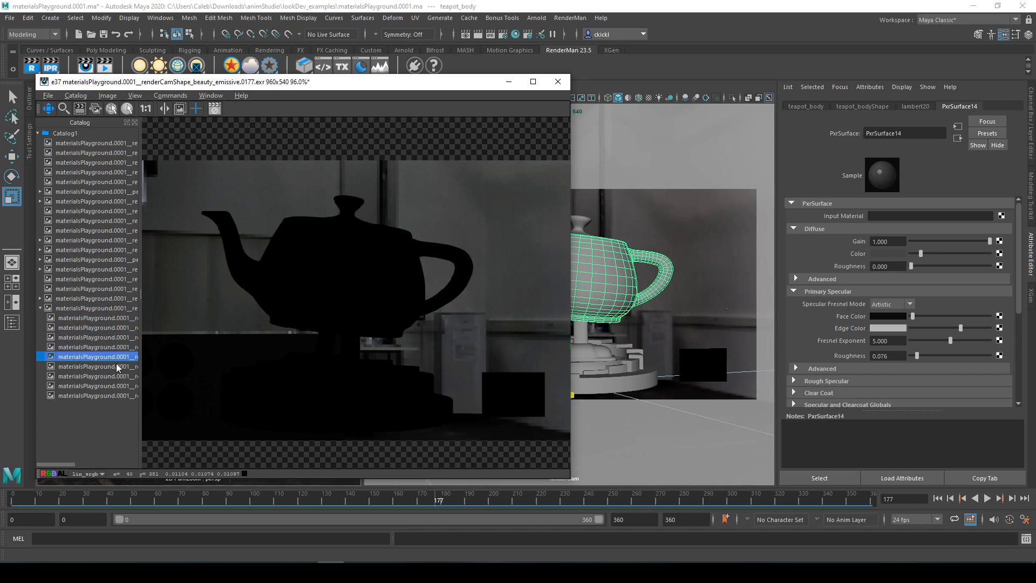
{"action": "left_click", "coordinate": [113, 367]}
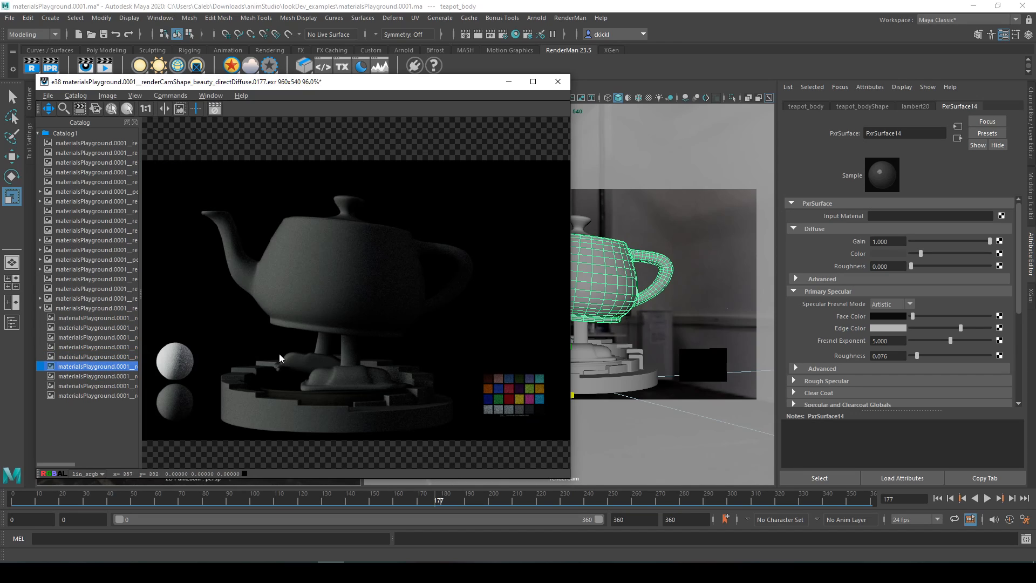
{"action": "left_click", "coordinate": [102, 376]}
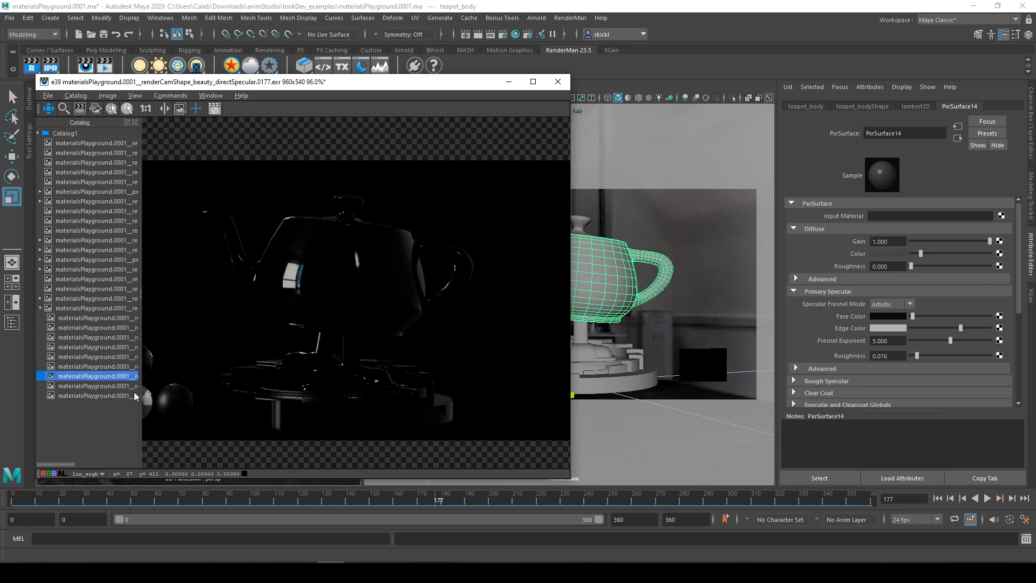
{"action": "left_click", "coordinate": [81, 308]}
{"action": "left_click", "coordinate": [79, 386]}
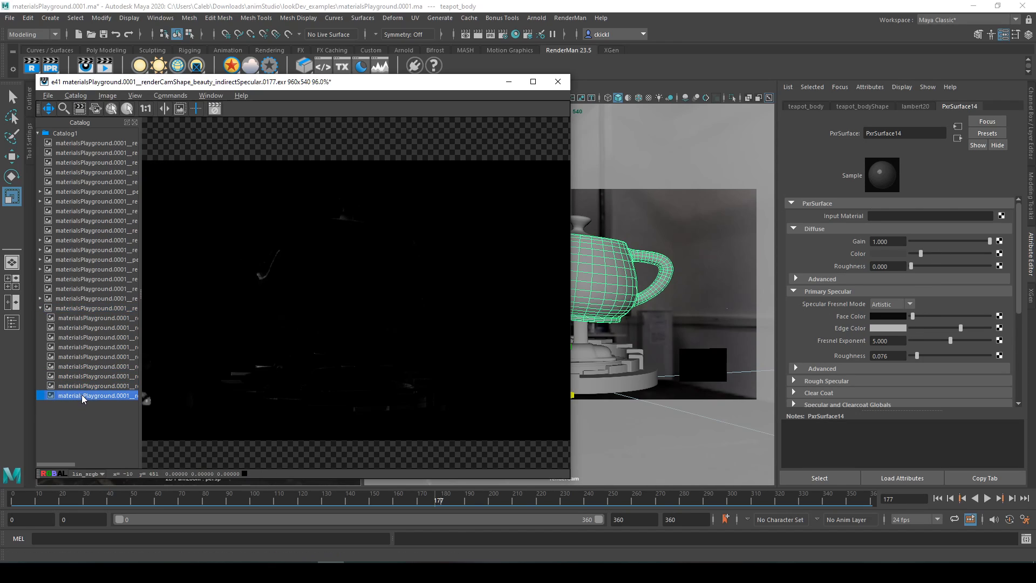
Revisit the e32 render's AOV images, including albedo, beauty and emissive, and collapse the group in the catalog.
{"action": "left_click", "coordinate": [102, 366]}
{"action": "left_click", "coordinate": [108, 337]}
{"action": "left_click", "coordinate": [113, 318]}
{"action": "left_click", "coordinate": [107, 328]}
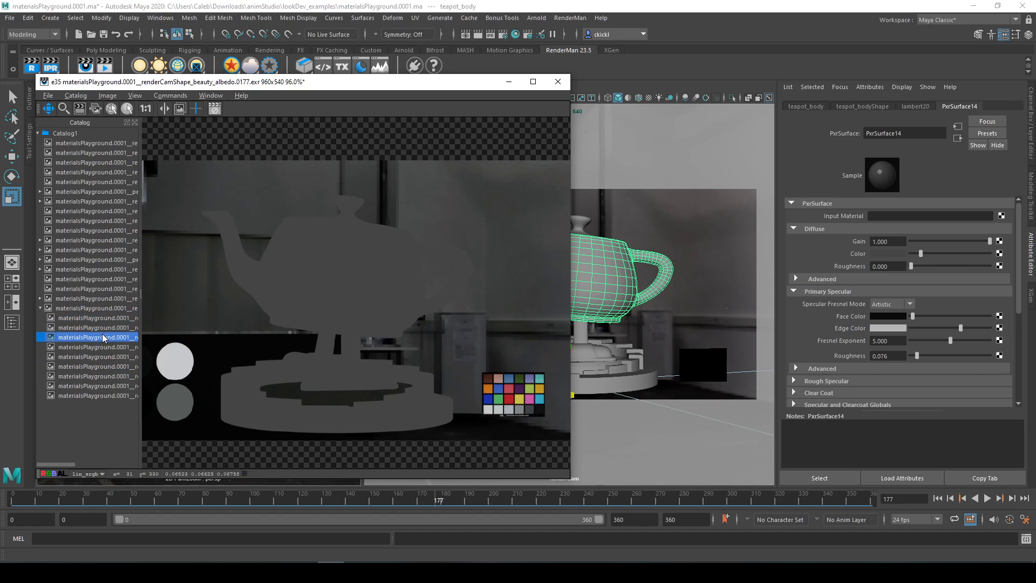
{"action": "left_click", "coordinate": [104, 337]}
{"action": "left_click", "coordinate": [103, 347]}
{"action": "left_click", "coordinate": [100, 356]}
{"action": "left_click", "coordinate": [106, 346]}
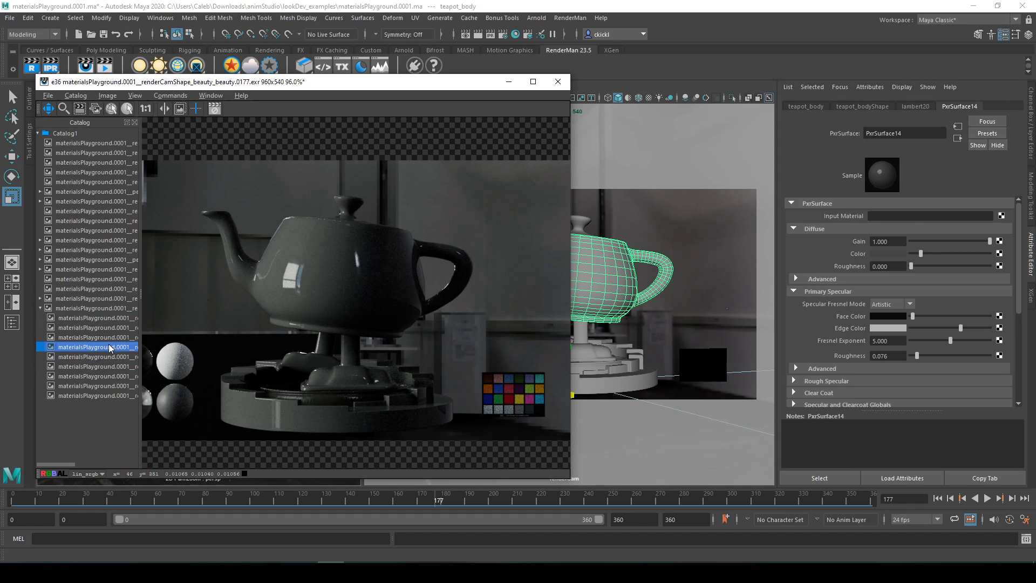
{"action": "left_click", "coordinate": [100, 360]}
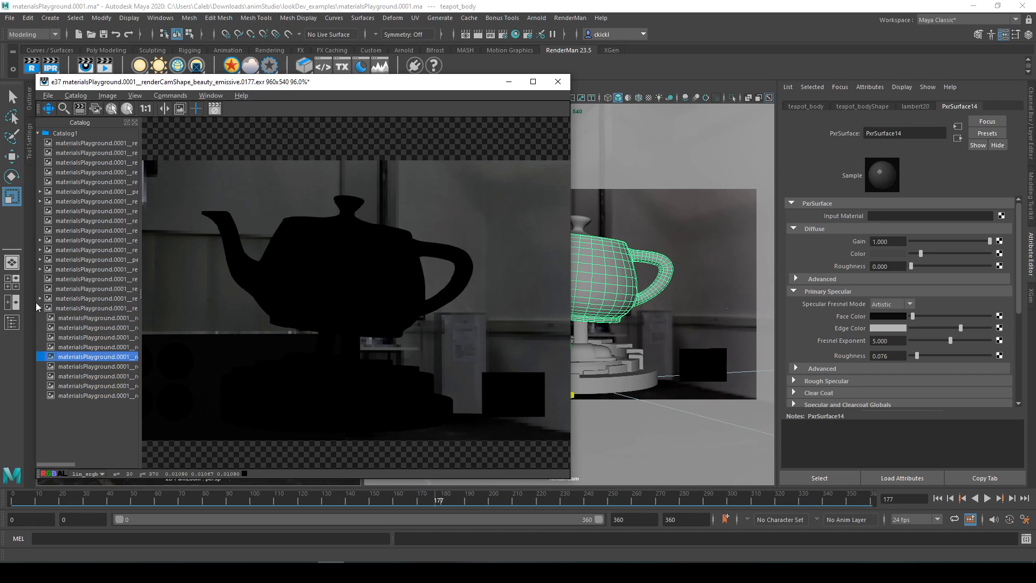
{"action": "left_click", "coordinate": [41, 307]}
Reposition the image viewer window, narrow its catalog list, and frame the e32 teapot render at 100%.
{"action": "left_click_drag", "start_coordinate": [366, 84], "coordinate": [536, 83]}
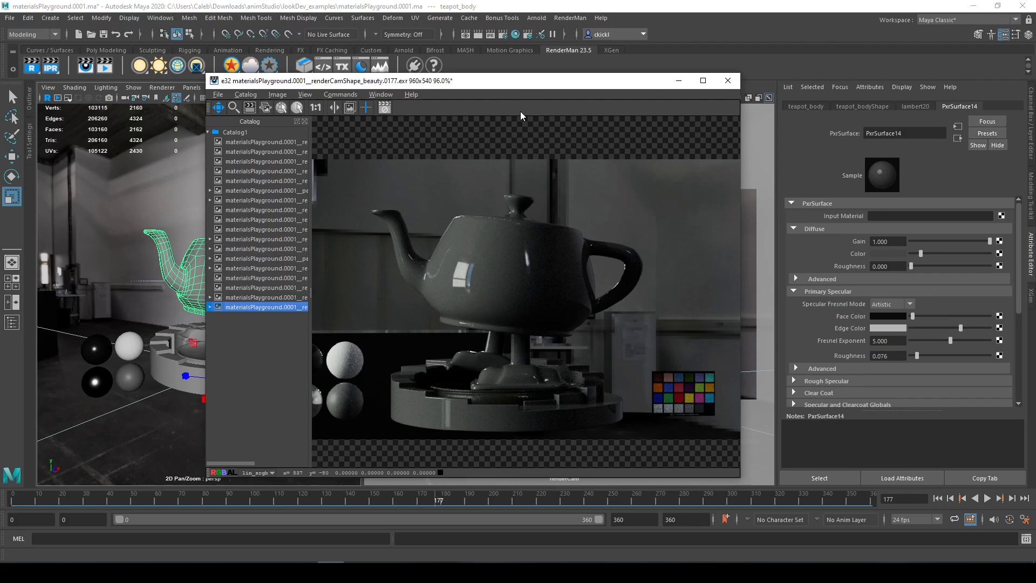
{"action": "right_click_drag", "start_coordinate": [591, 221], "coordinate": [565, 244], "text": "alt"}
{"action": "middle_click_drag", "start_coordinate": [546, 242], "coordinate": [538, 278], "text": "alt"}
{"action": "scroll", "coordinate": [538, 278], "scroll_direction": "up", "scroll_amount": 3}
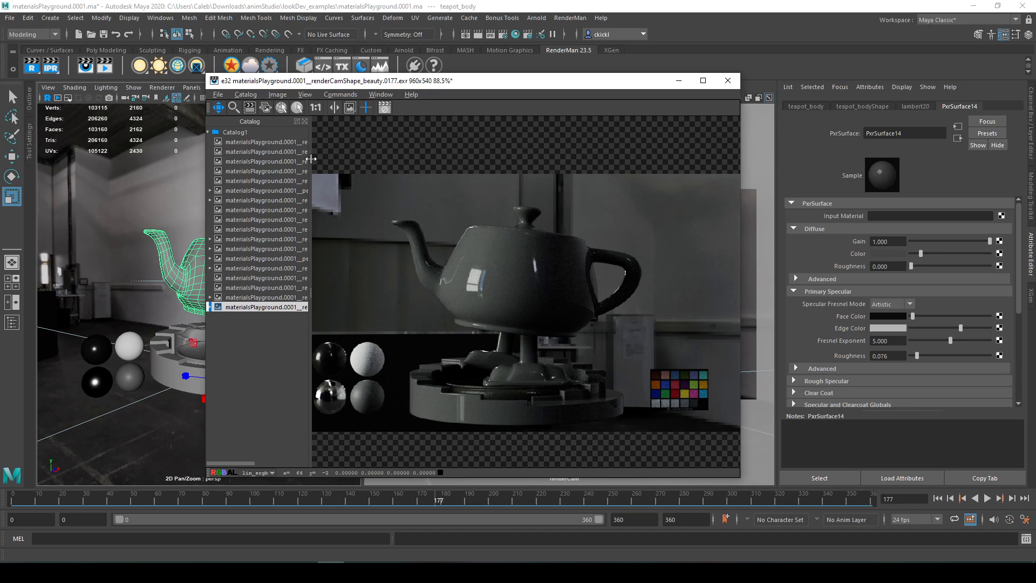
{"action": "left_click_drag", "start_coordinate": [311, 161], "coordinate": [258, 161]}
{"action": "middle_click_drag", "start_coordinate": [451, 193], "coordinate": [484, 190], "text": "alt"}
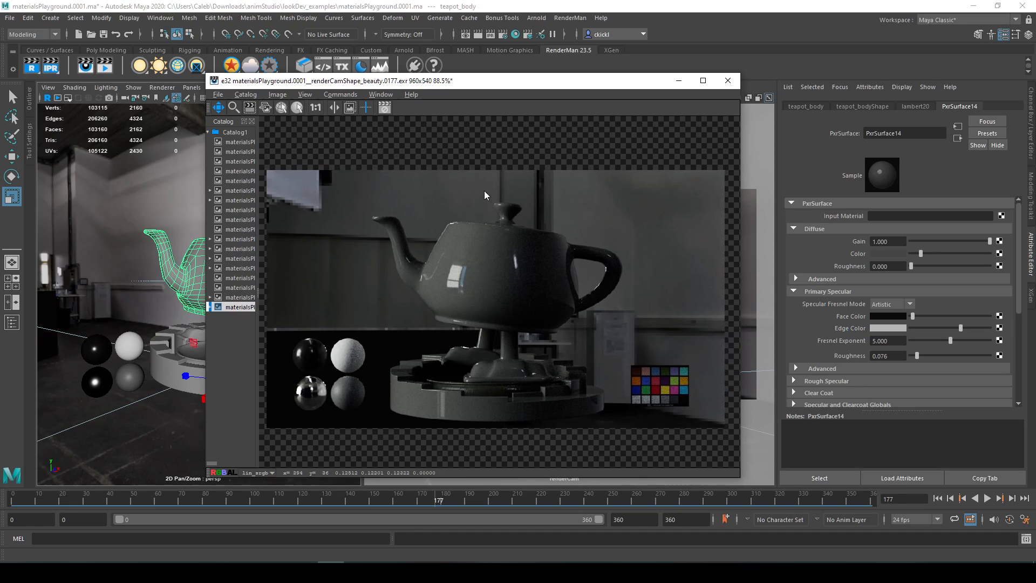
{"action": "scroll", "coordinate": [484, 190], "scroll_direction": "up", "scroll_amount": 2}
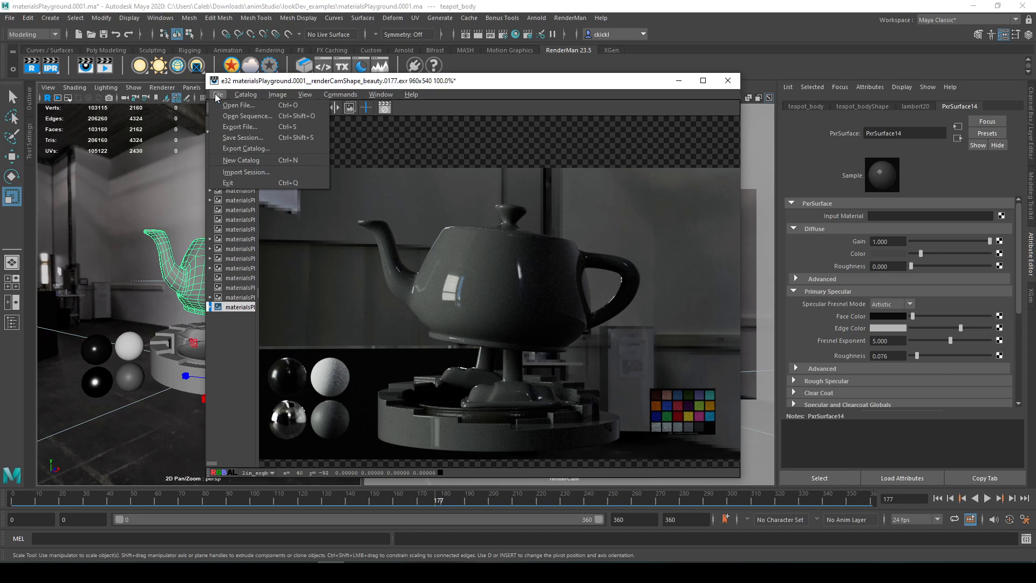
Export the e32 render to Downloads as a JPEG High Quality file named materialsPlayground.0001__renderCamShape_beauty.0177.
{"action": "left_click", "coordinate": [240, 127]}
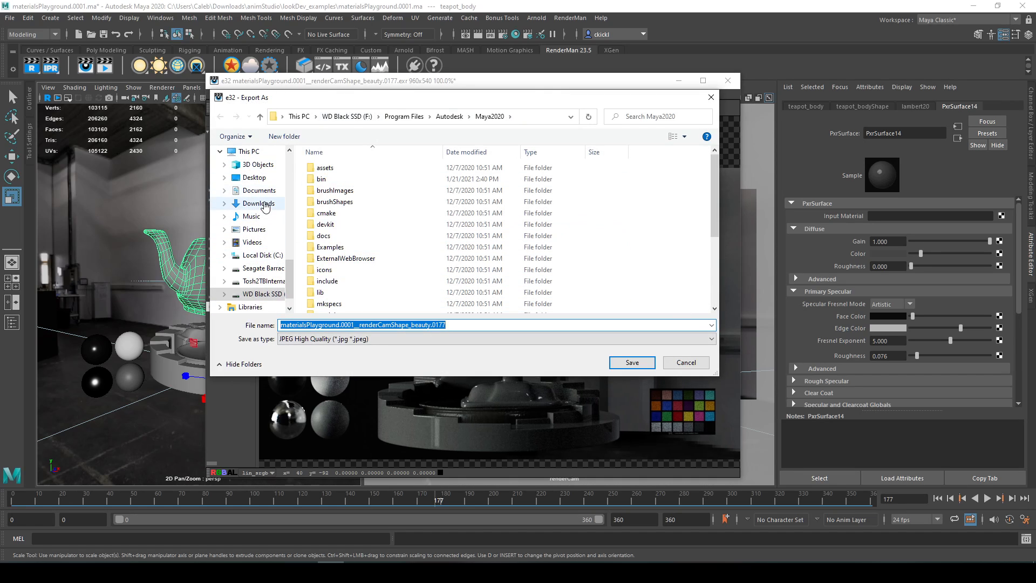
{"action": "left_click", "coordinate": [258, 204]}
{"action": "left_click", "coordinate": [470, 325]}
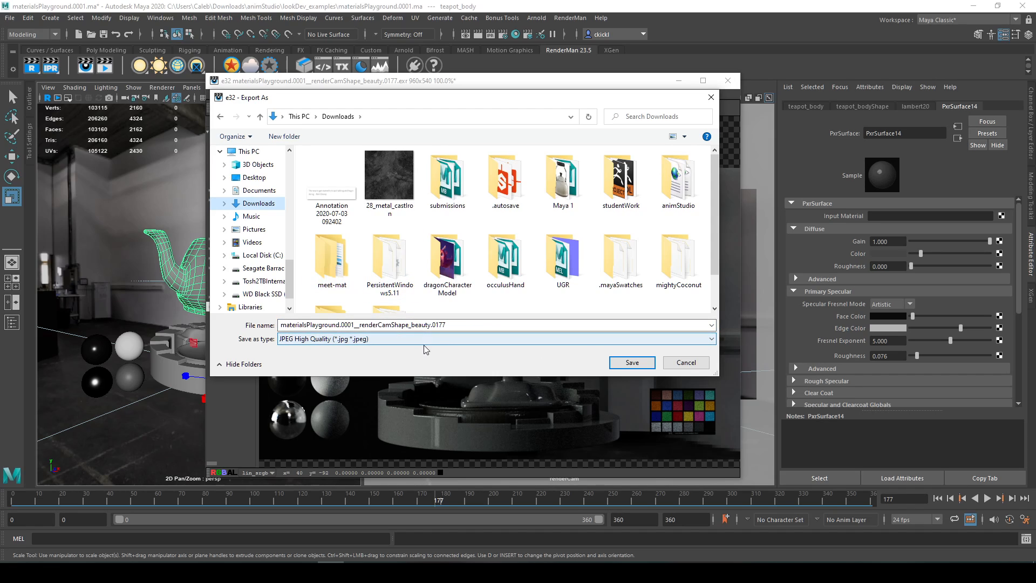
{"action": "left_click", "coordinate": [631, 362]}
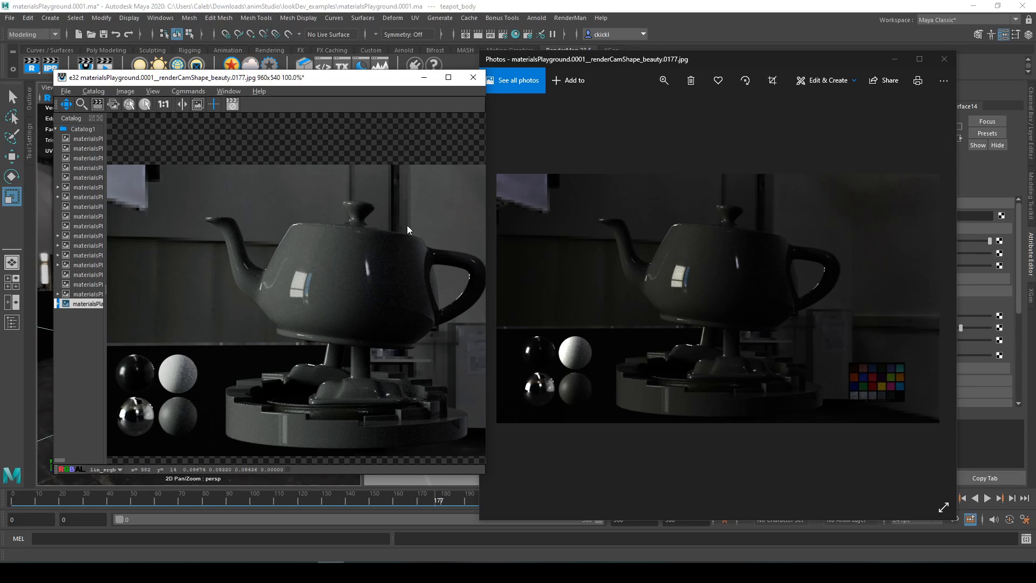
Place the image viewer beside the exported JPEG in Photos and check the viewer's catalog options.
{"action": "left_click_drag", "start_coordinate": [368, 78], "coordinate": [351, 80]}
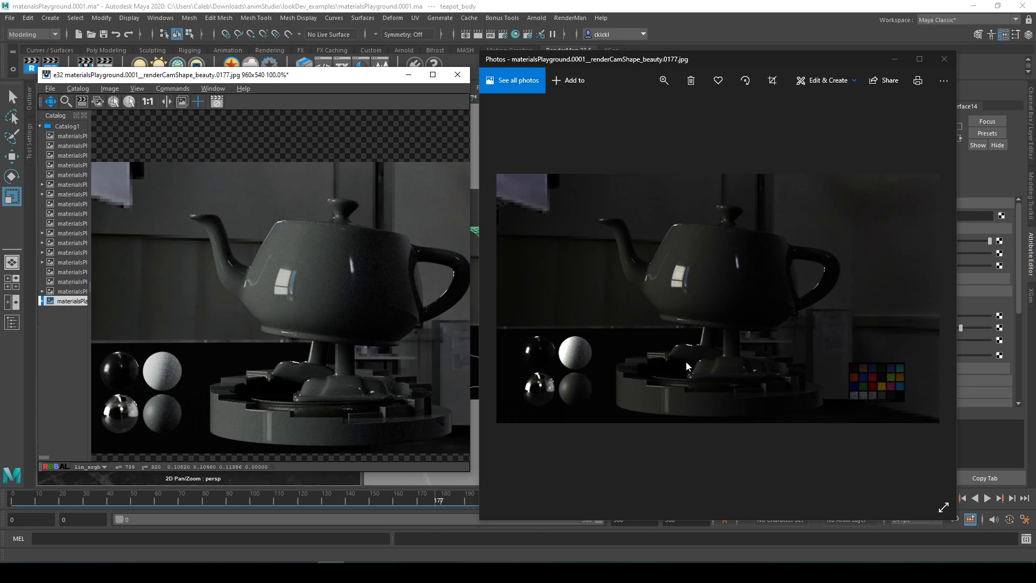
{"action": "left_click", "coordinate": [78, 89]}
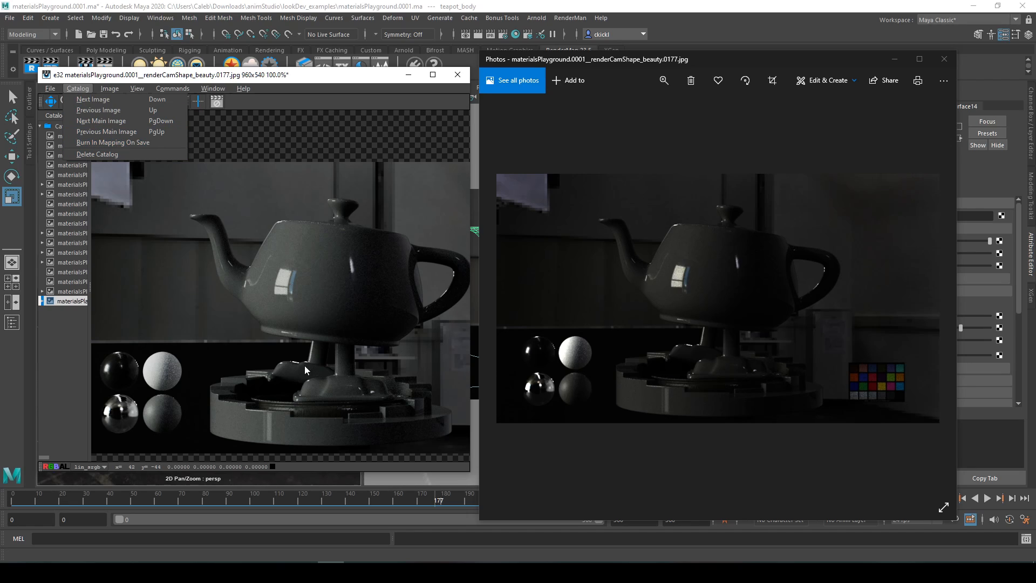
{"action": "left_click", "coordinate": [356, 82]}
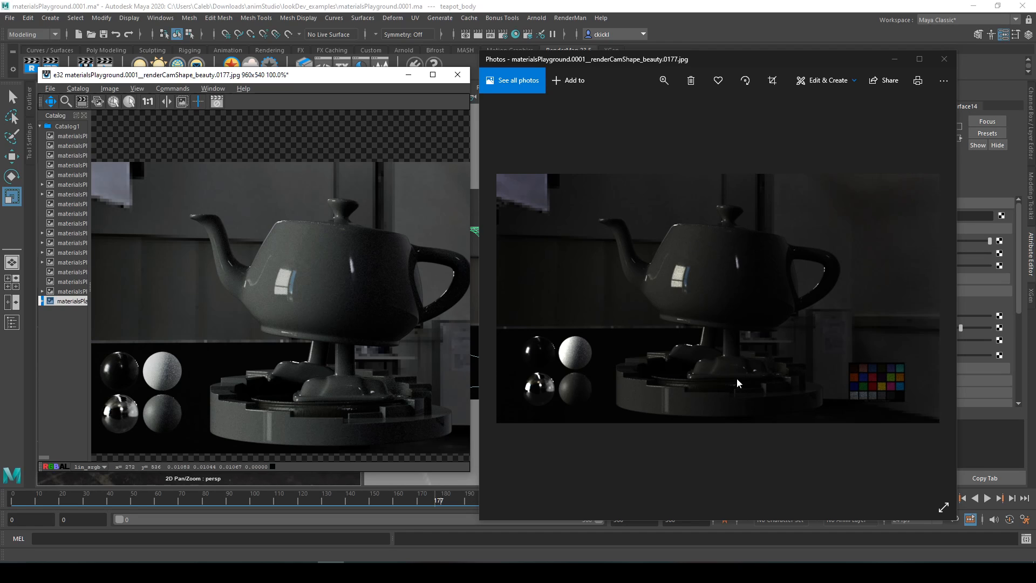
Try a different image color space on the e32 render and compare it with the exported JPEG.
{"action": "left_click", "coordinate": [111, 89]}
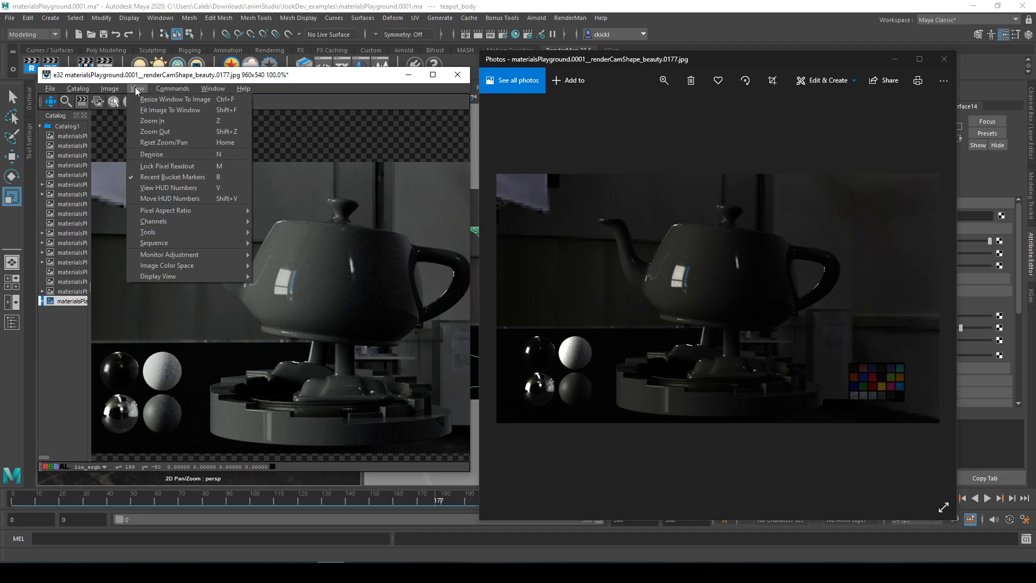
{"action": "mouse_move", "coordinate": [208, 266]}
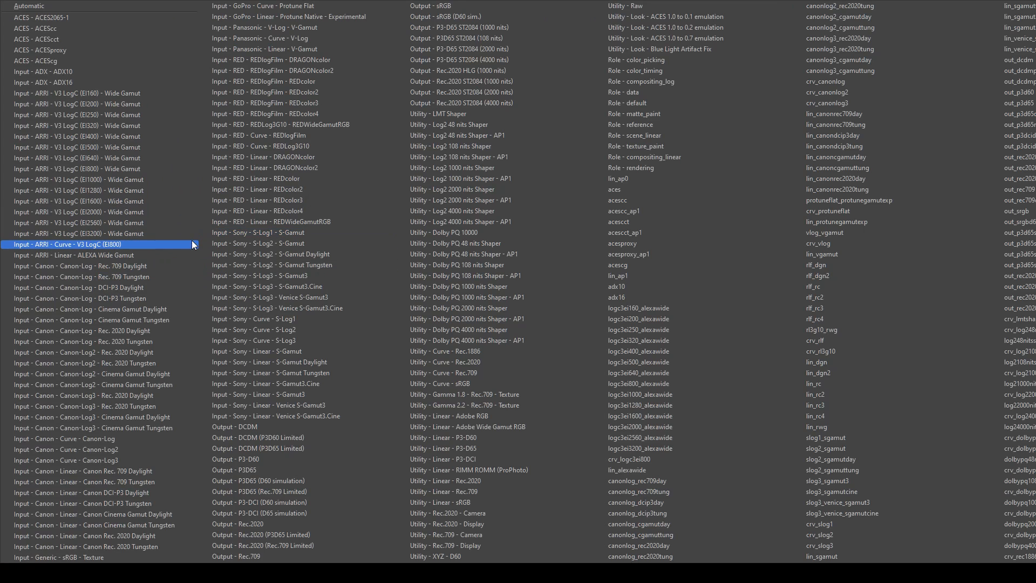
{"action": "left_click", "coordinate": [875, 264]}
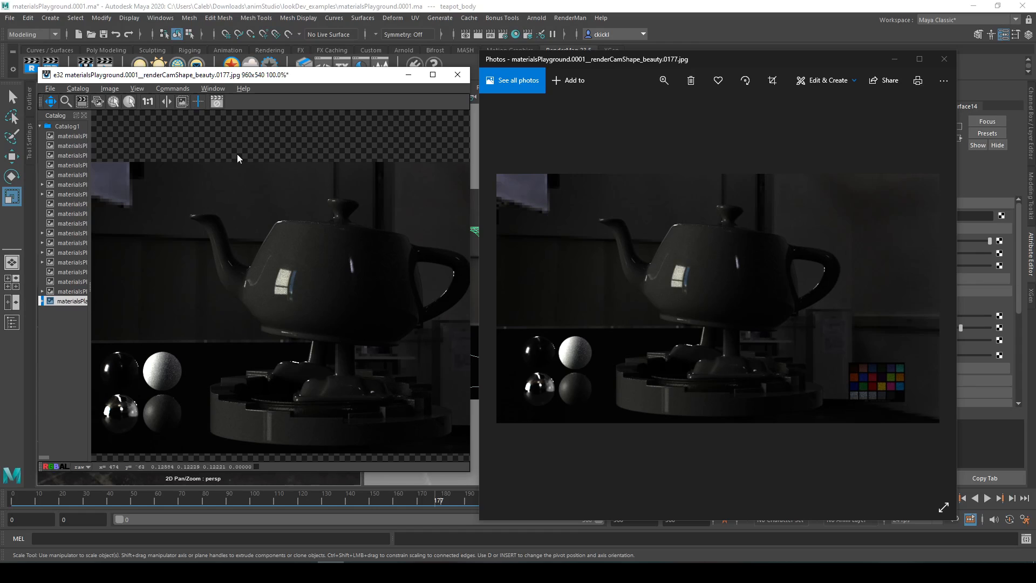
{"action": "scroll", "coordinate": [235, 324], "scroll_direction": "down", "scroll_amount": 2}
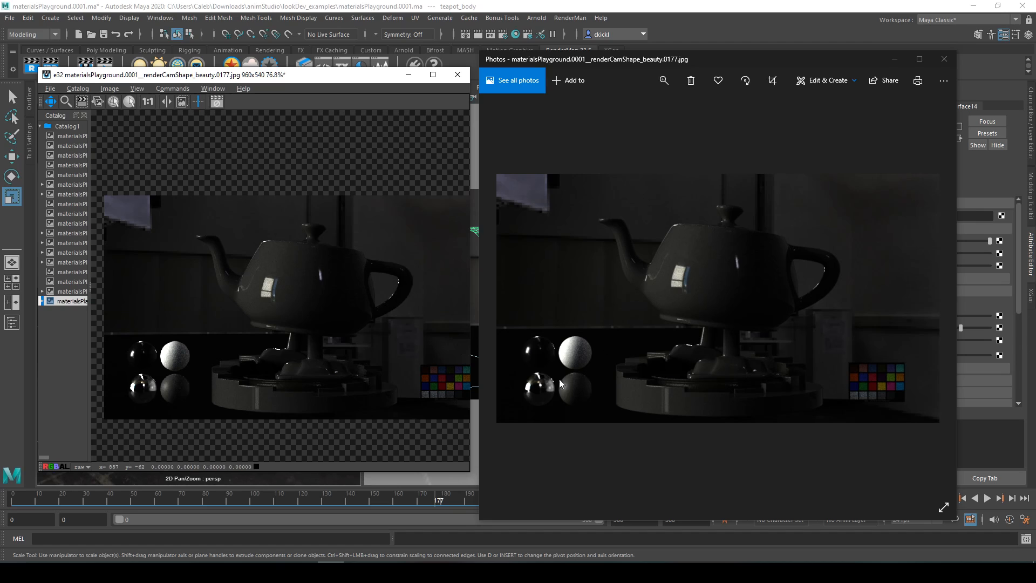
Set the e32 render's image color space to lin_rec709 and fit the whole image in the viewer.
{"action": "left_click", "coordinate": [109, 89]}
{"action": "mouse_move", "coordinate": [139, 90]}
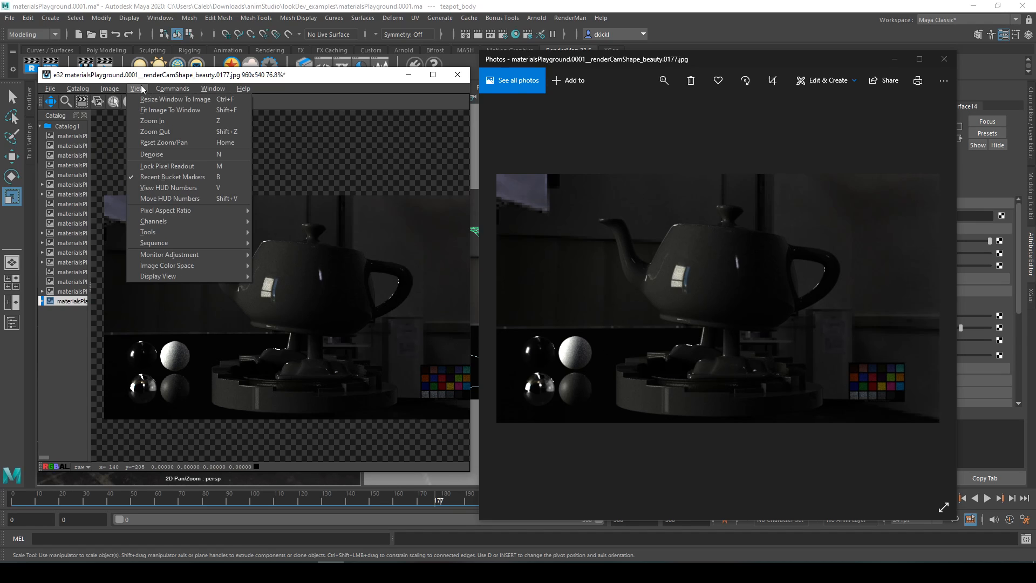
{"action": "mouse_move", "coordinate": [203, 263]}
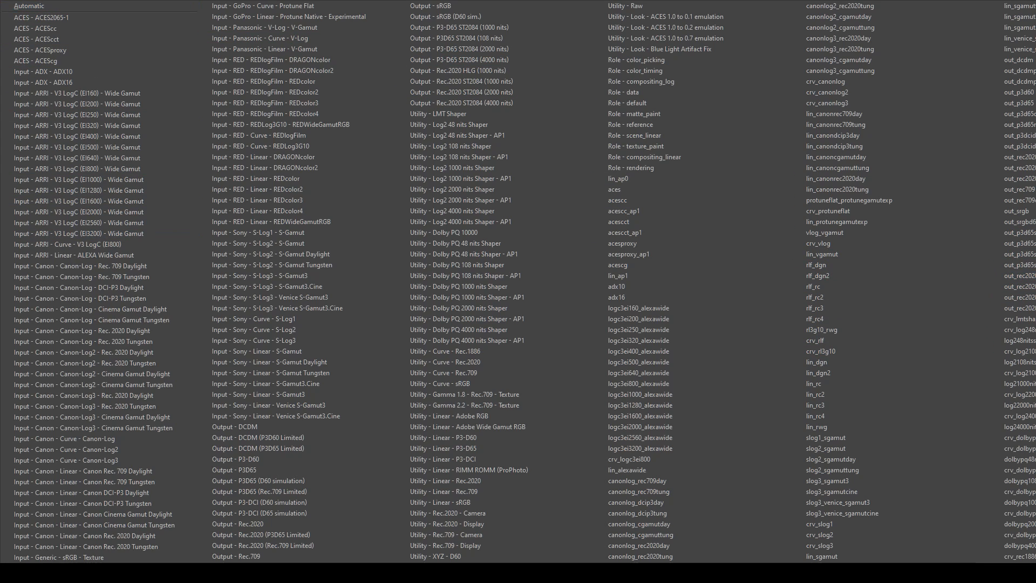
{"action": "key", "text": "Escape"}
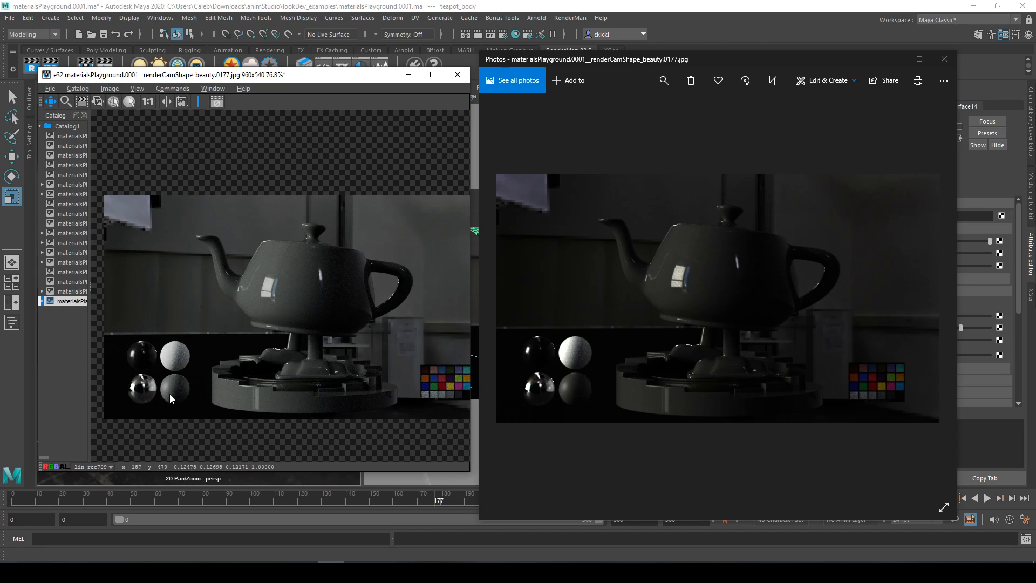
{"action": "middle_click_drag", "start_coordinate": [446, 433], "coordinate": [335, 402]}
{"action": "scroll", "coordinate": [391, 424], "scroll_direction": "down", "scroll_amount": 1}
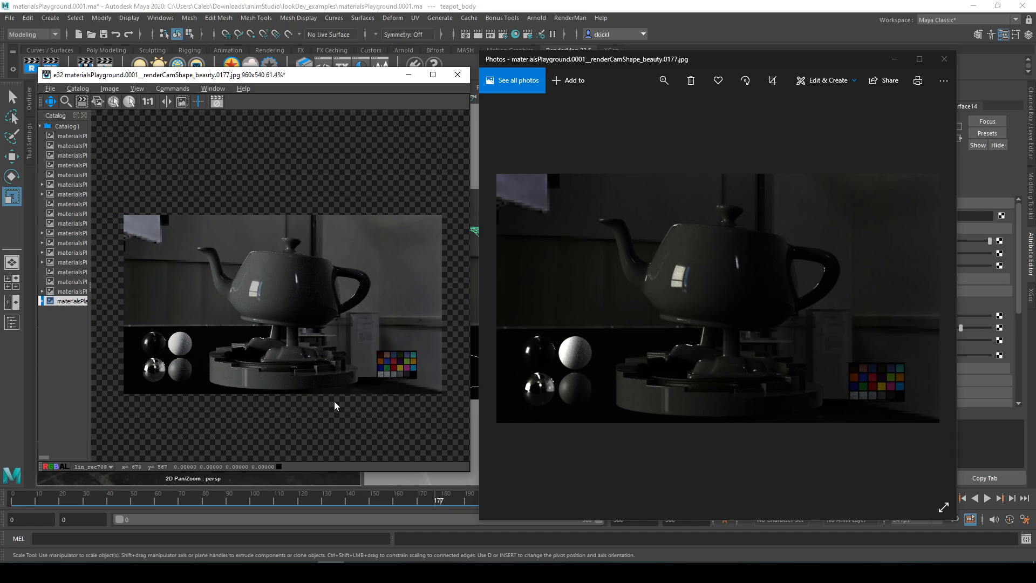
Set the e32 render's image color space to lin_srgb in the image viewer.
{"action": "scroll", "coordinate": [335, 400], "scroll_direction": "up", "scroll_amount": 1}
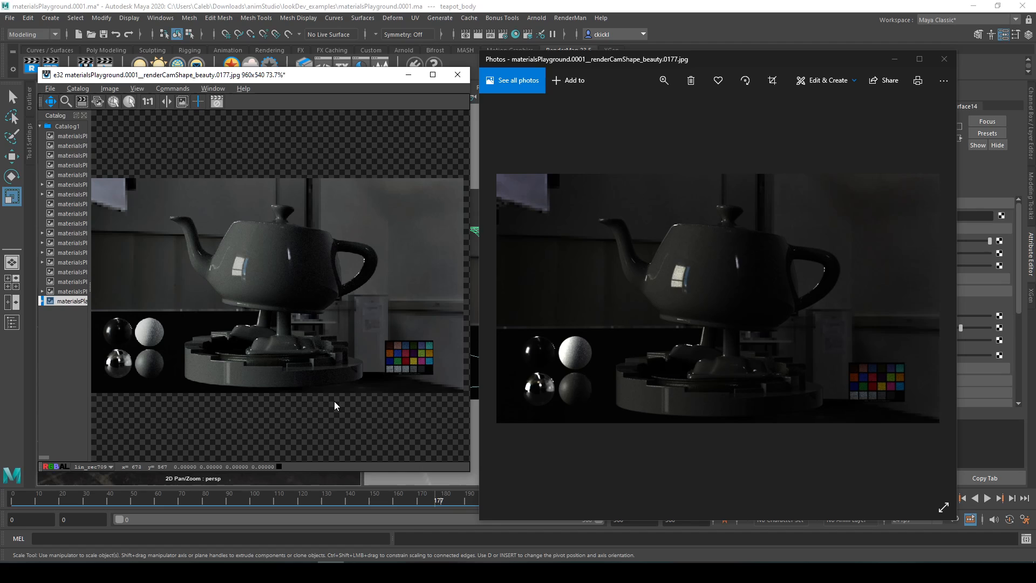
{"action": "left_click", "coordinate": [108, 465]}
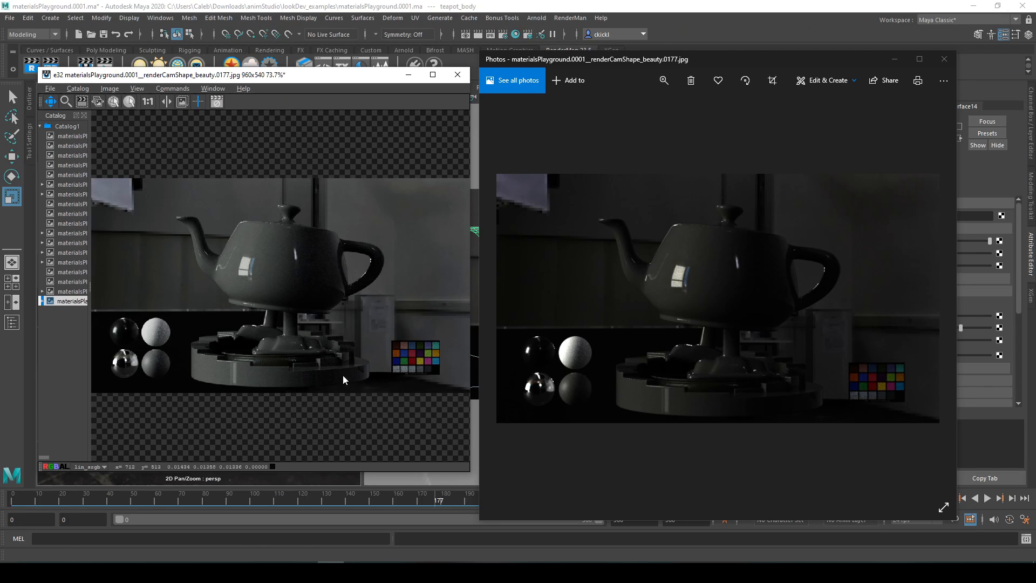
{"action": "left_click_drag", "start_coordinate": [312, 387], "coordinate": [318, 389]}
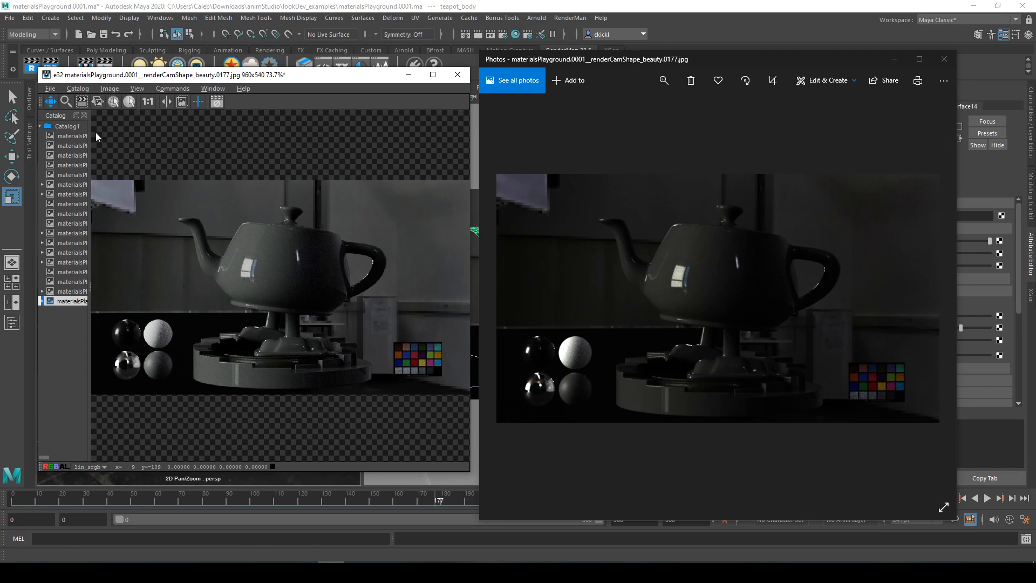
Examine the image viewer's view options and the list of available color spaces.
{"action": "left_click", "coordinate": [138, 88]}
{"action": "mouse_move", "coordinate": [184, 264]}
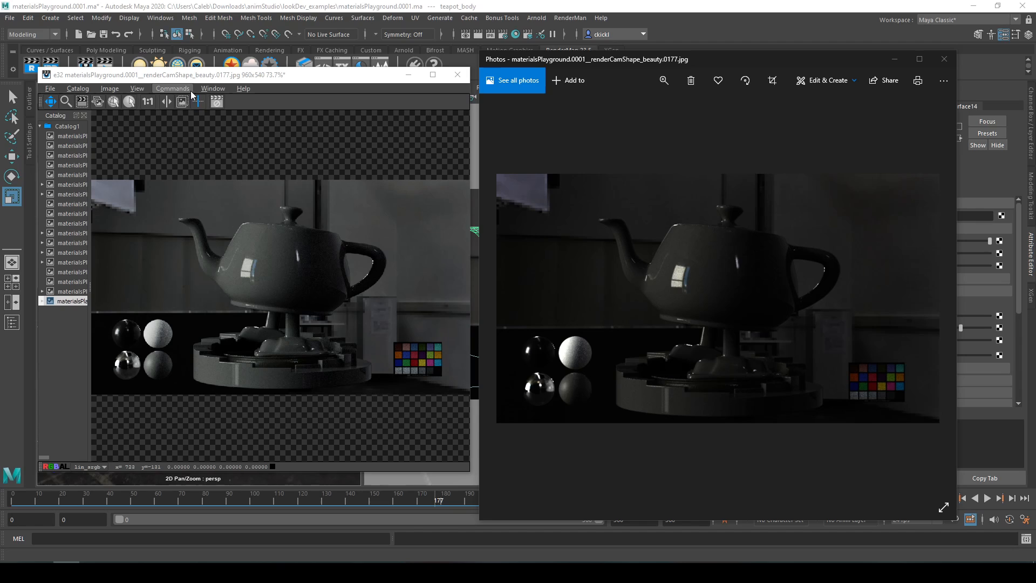
{"action": "left_click", "coordinate": [117, 88]}
{"action": "mouse_move", "coordinate": [133, 88]}
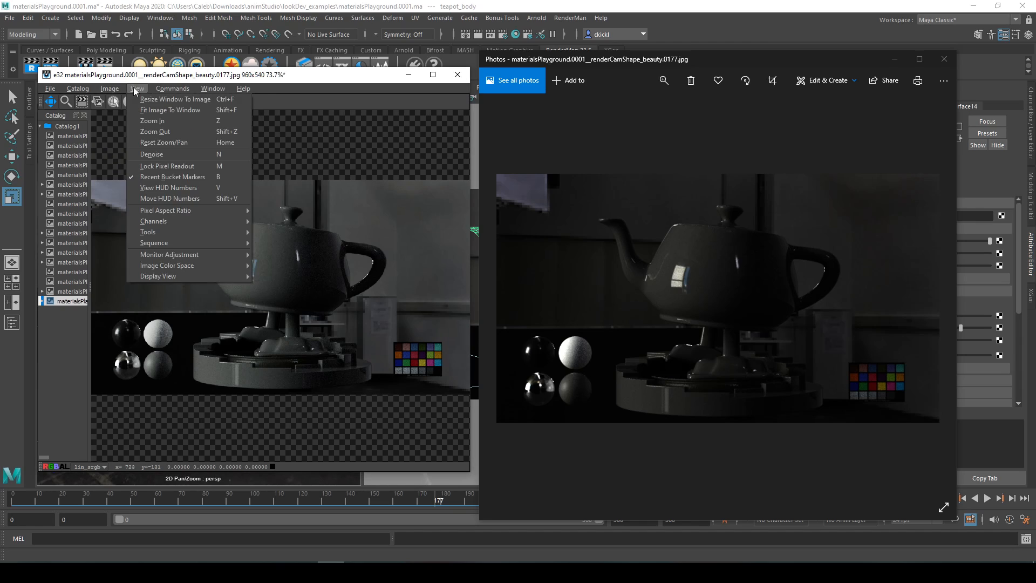
{"action": "mouse_move", "coordinate": [176, 276]}
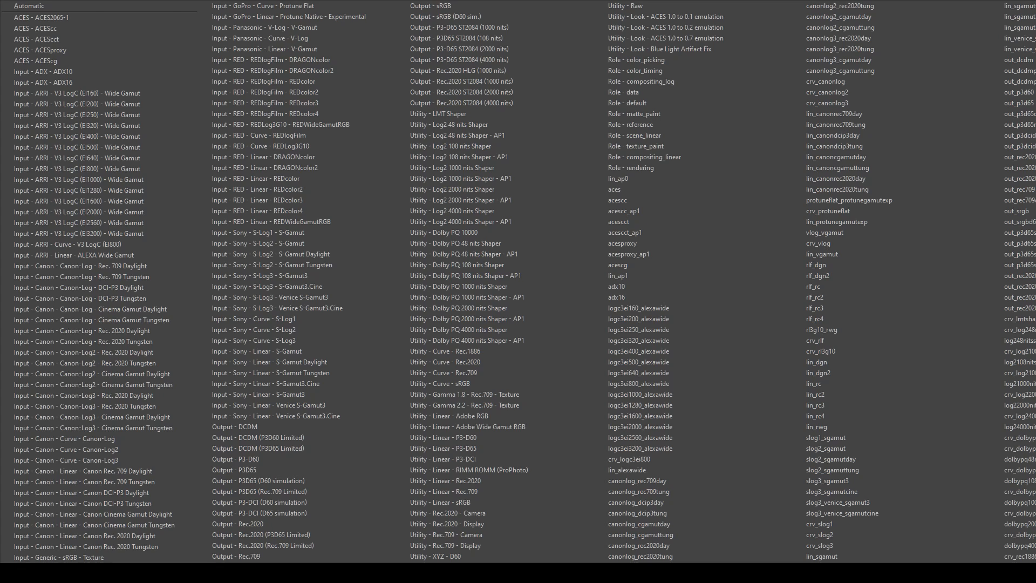
{"action": "left_click", "coordinate": [331, 572]}
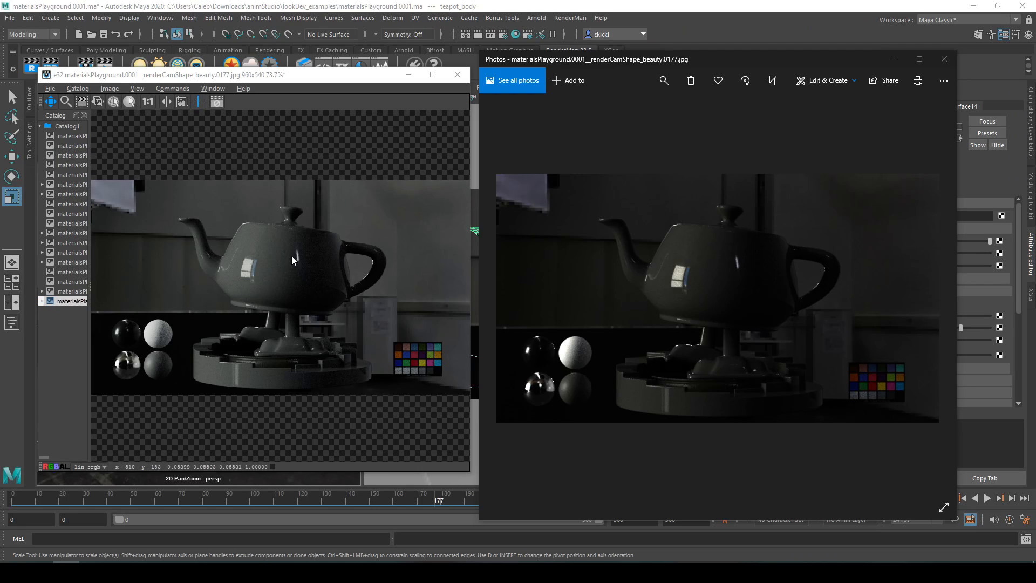
{"action": "left_click", "coordinate": [278, 76]}
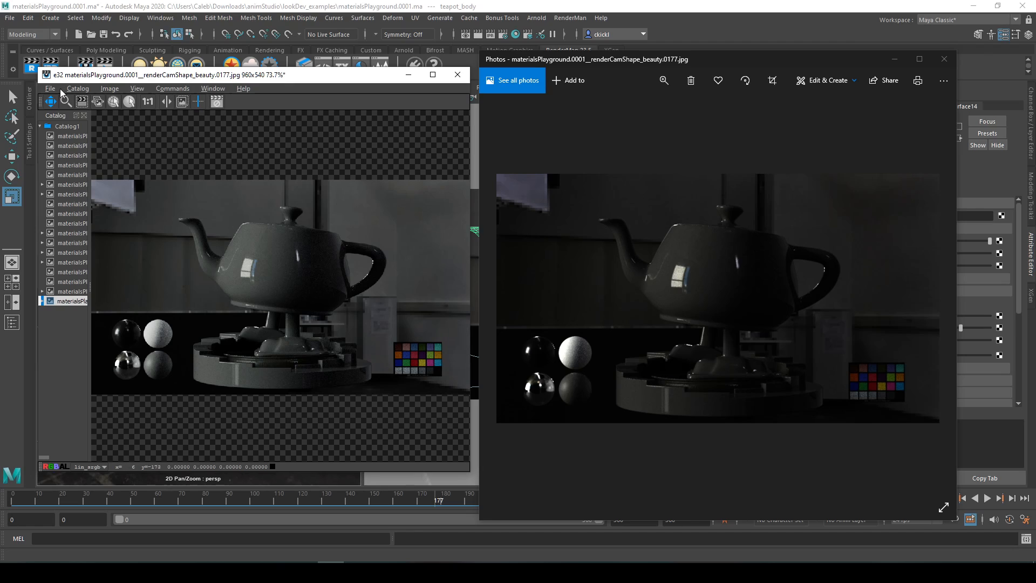
Turn on Burn In Mapping On Save for the image catalog.
{"action": "left_click", "coordinate": [77, 88]}
{"action": "left_click", "coordinate": [105, 142]}
{"action": "left_click", "coordinate": [87, 89]}
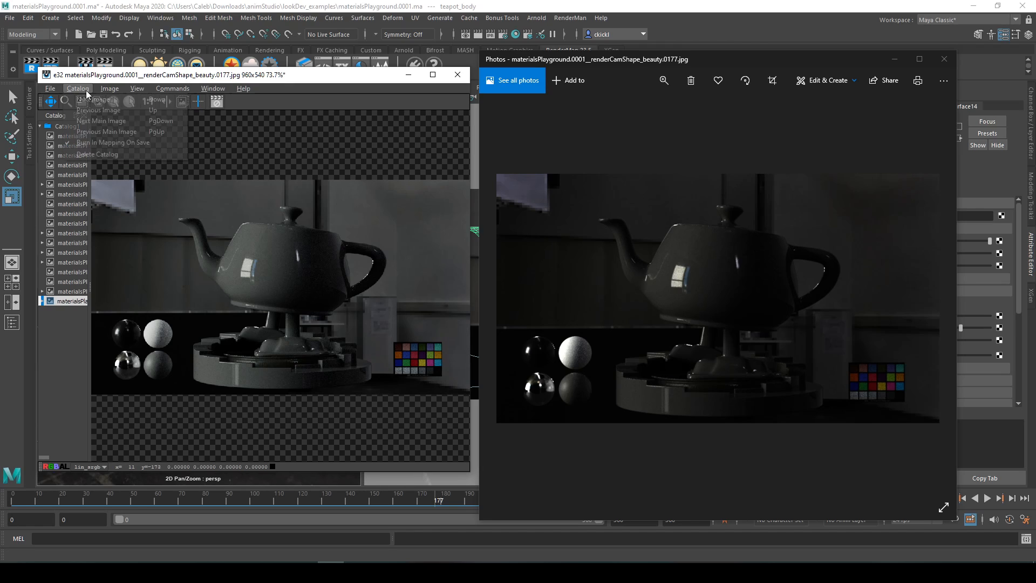
Export the e32 render to Downloads as a JPEG High Quality file named materialsPlayground.0001__renderCamShape_beauty.0178.
{"action": "left_click", "coordinate": [50, 88]}
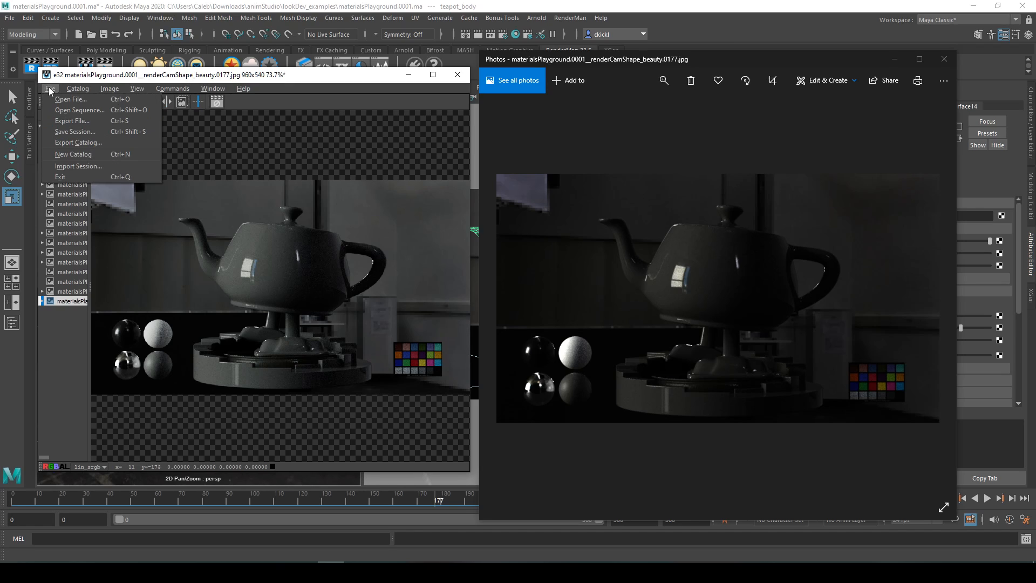
{"action": "left_click", "coordinate": [73, 121]}
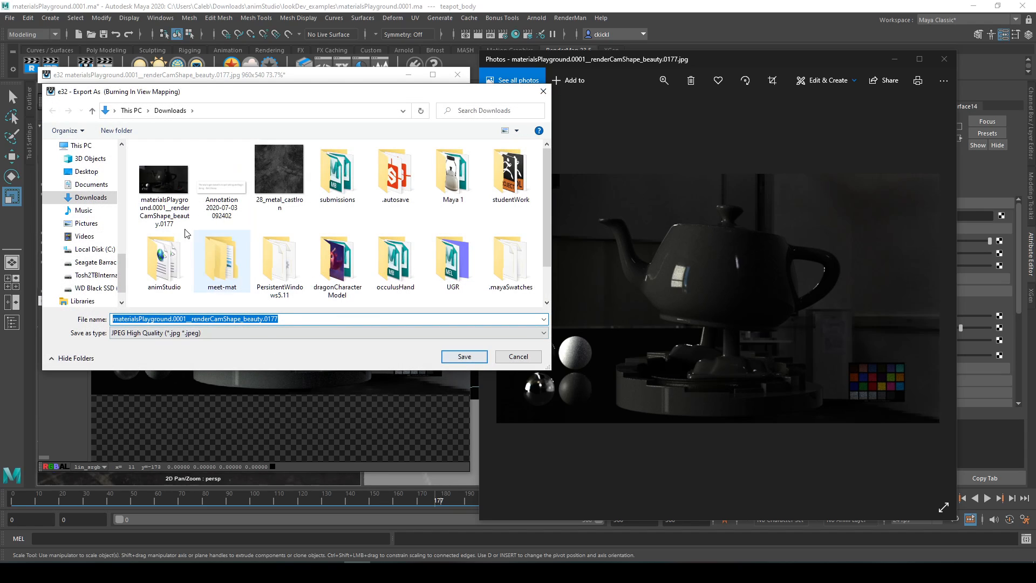
{"action": "left_click", "coordinate": [169, 188]}
{"action": "double_click", "coordinate": [279, 319]}
{"action": "left_click_drag", "start_coordinate": [279, 318], "coordinate": [274, 318]}
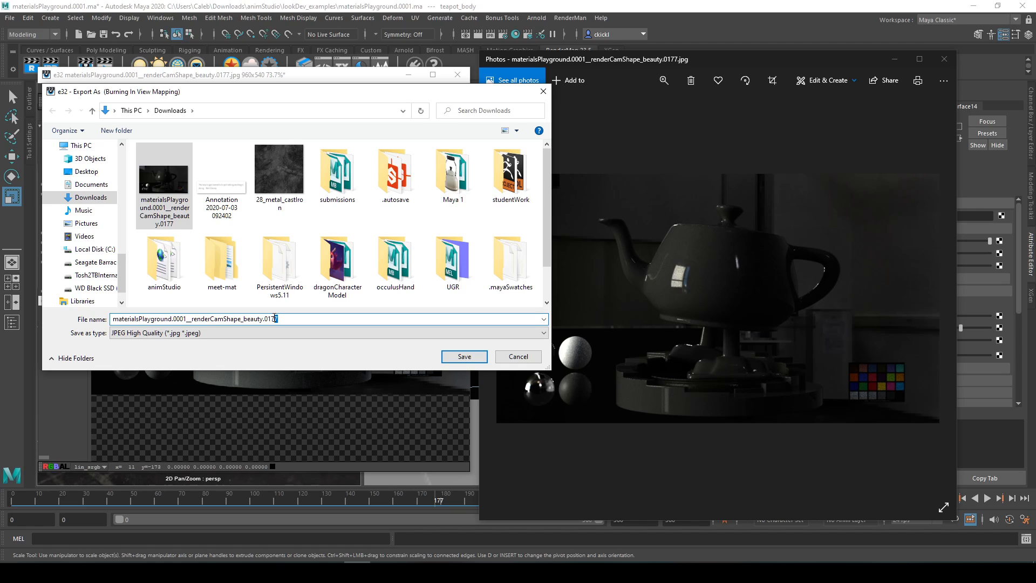
{"action": "type", "text": "8"}
{"action": "left_click", "coordinate": [465, 357]}
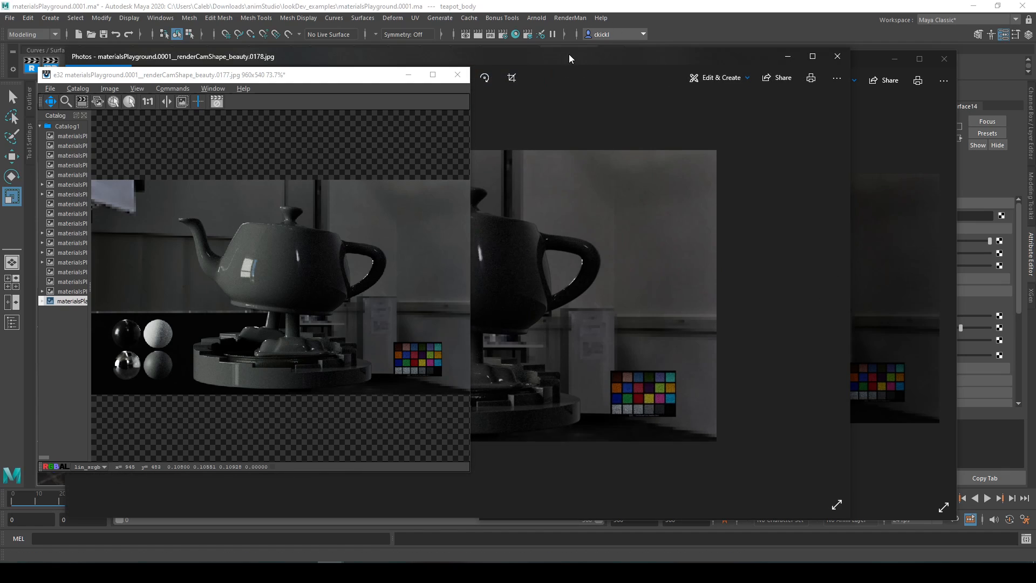
Narrow the Photos window showing the exported 0178 JPEG and place it beside the image viewer for comparison.
{"action": "left_click_drag", "start_coordinate": [572, 56], "coordinate": [753, 58]}
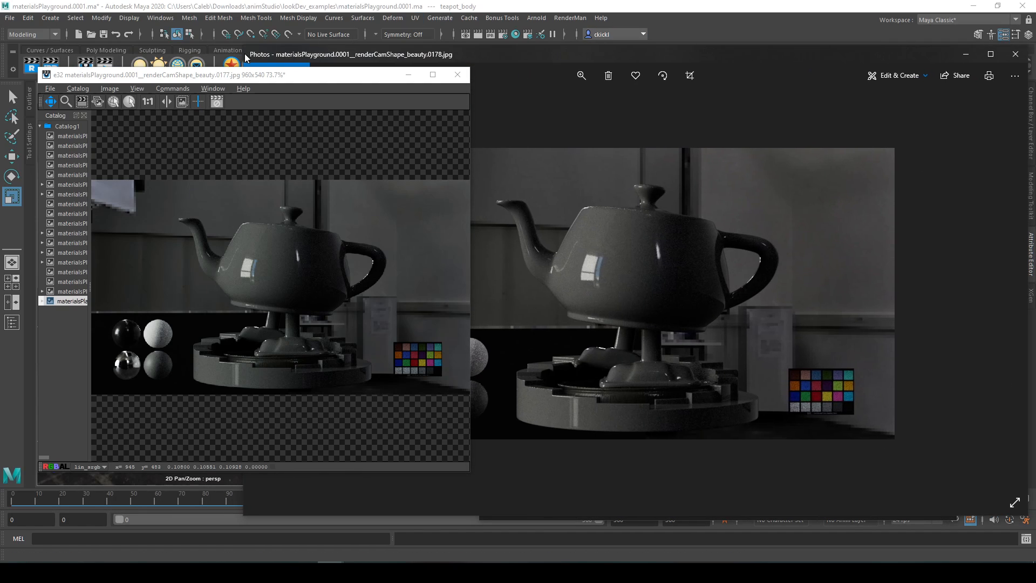
{"action": "left_click_drag", "start_coordinate": [242, 54], "coordinate": [585, 54]}
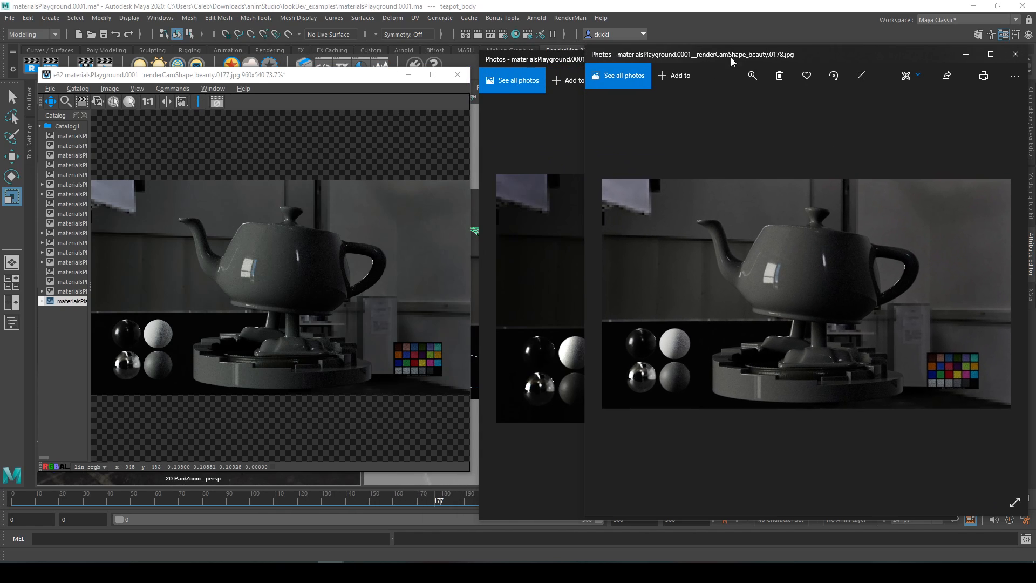
{"action": "left_click_drag", "start_coordinate": [818, 58], "coordinate": [707, 57]}
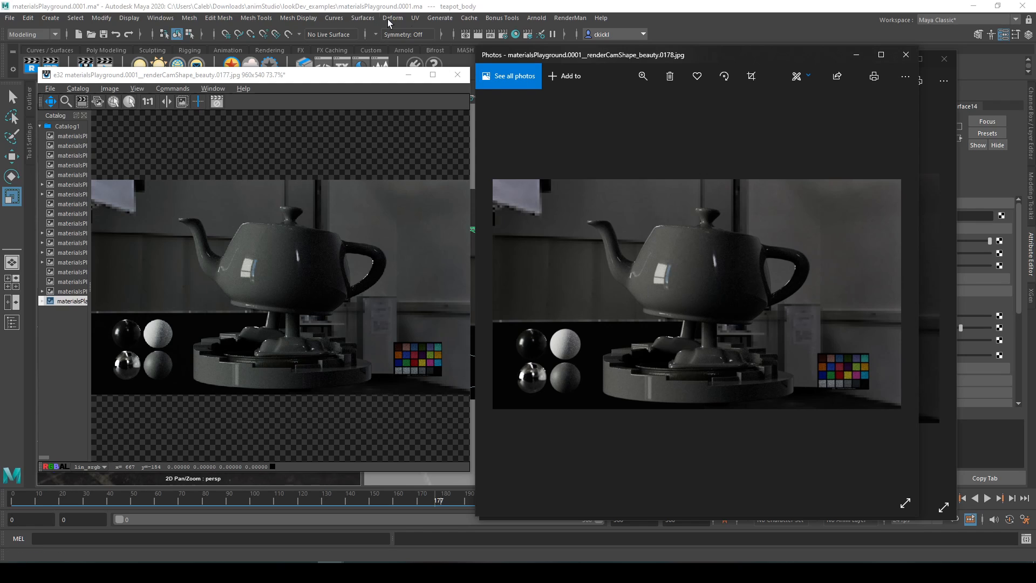
{"action": "left_click", "coordinate": [570, 18]}
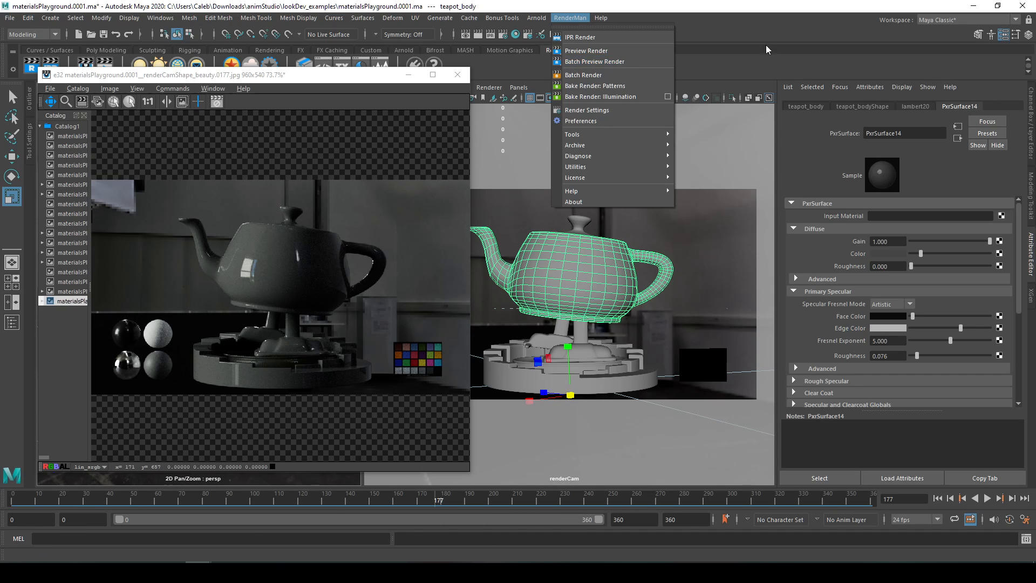
{"action": "left_click", "coordinate": [788, 87]}
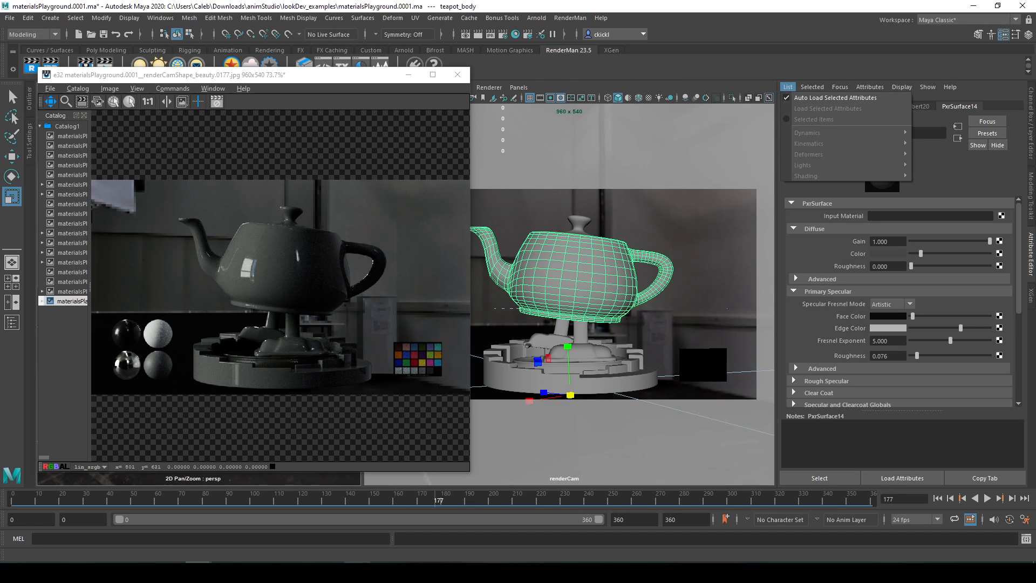
{"action": "left_click", "coordinate": [357, 572]}
{"action": "left_click", "coordinate": [696, 60]}
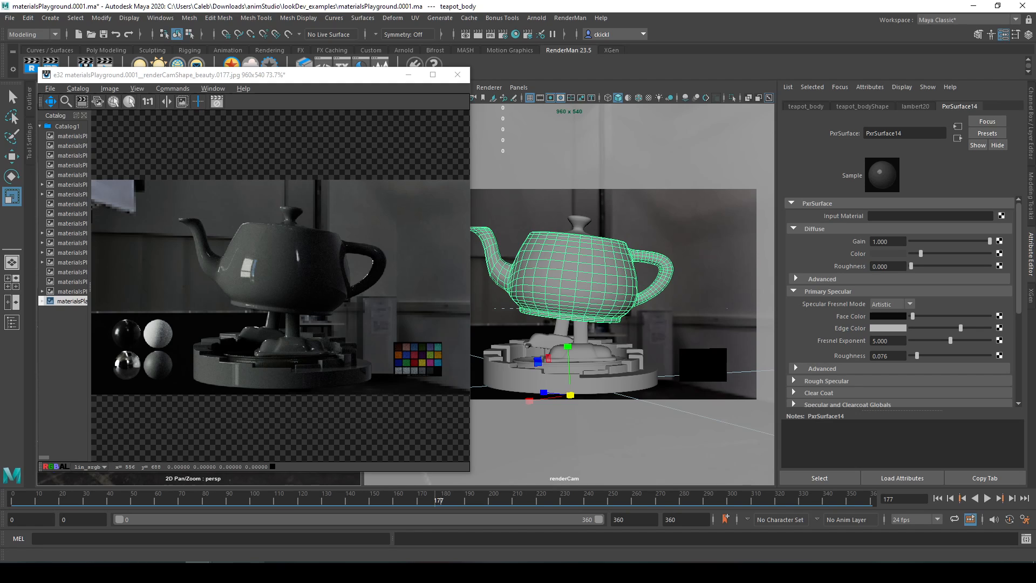
Bring the exported 0178 JPEG in Photos back beside the viewer and review the Burn In Mapping On Save and Export File options.
{"action": "mouse_move", "coordinate": [198, 566]}
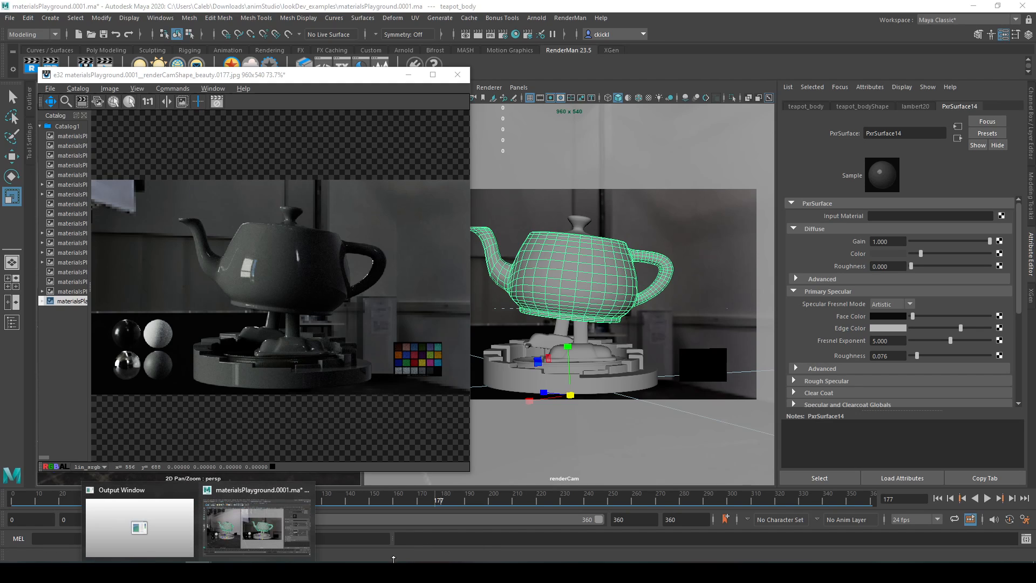
{"action": "mouse_move", "coordinate": [330, 572]}
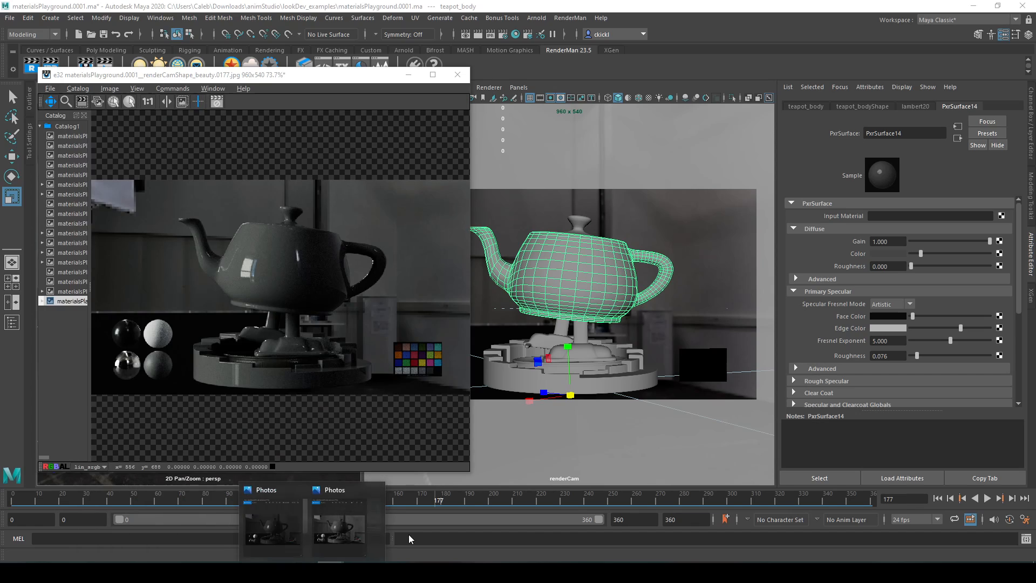
{"action": "left_click", "coordinate": [381, 536]}
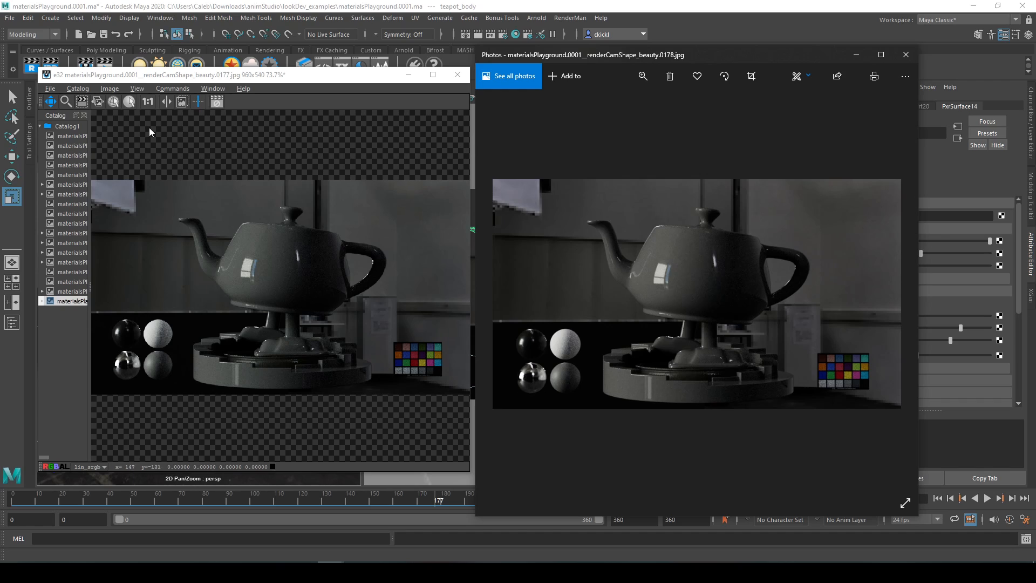
{"action": "left_click", "coordinate": [78, 89]}
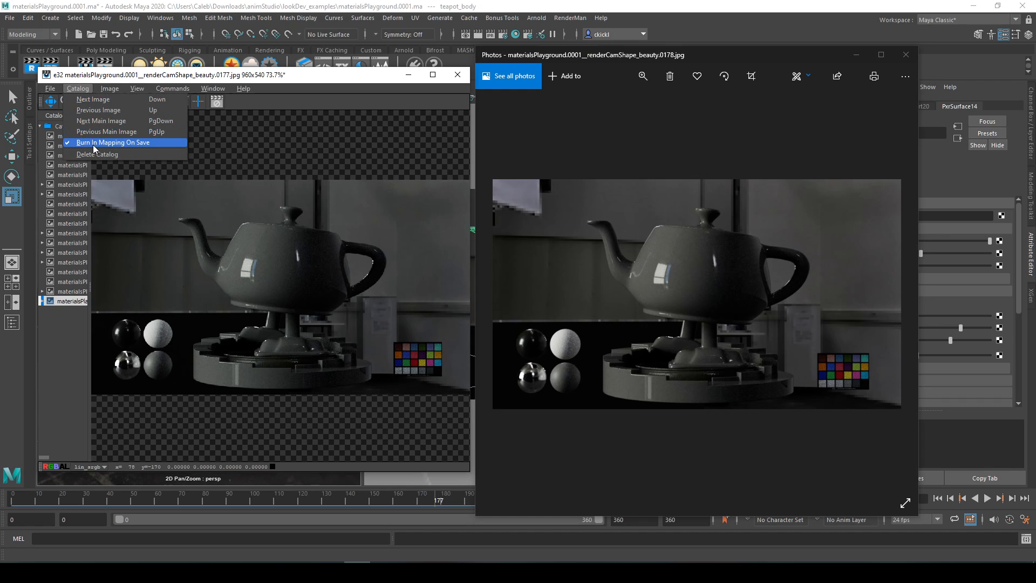
{"action": "mouse_move", "coordinate": [50, 89]}
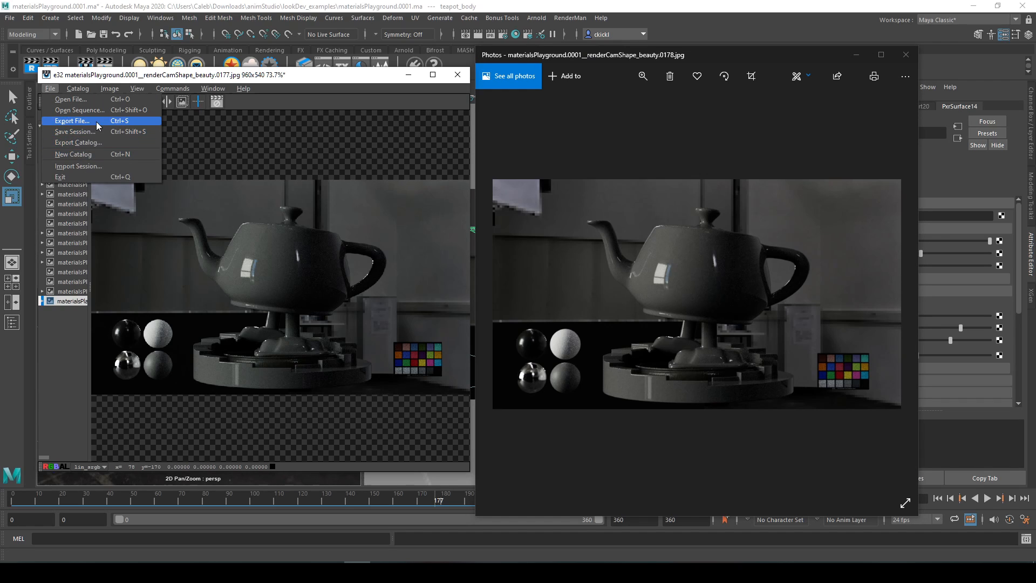
{"action": "left_click", "coordinate": [265, 77]}
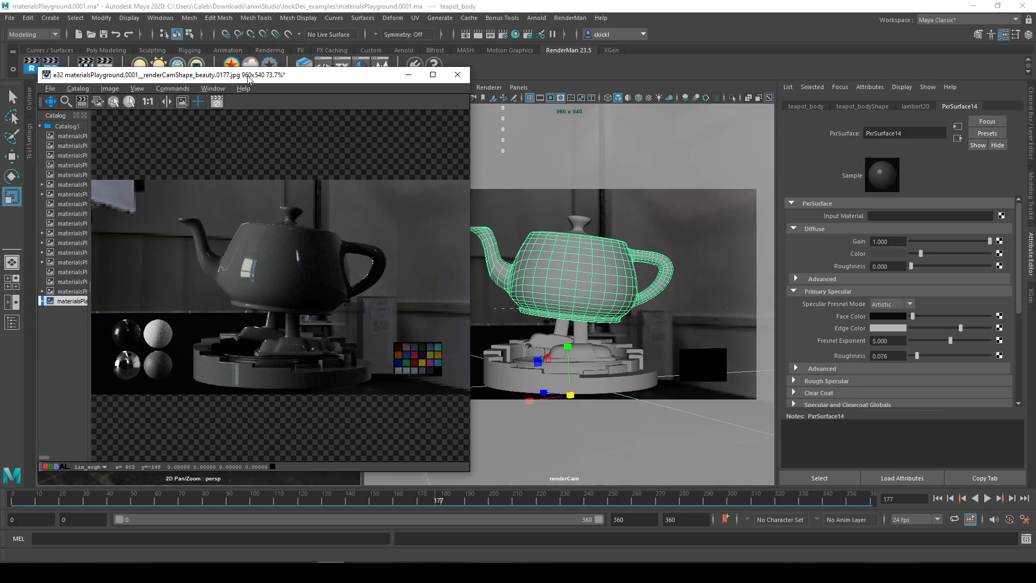
Resize the image viewer, place it over the renderCam viewport, and select the PxrDomeLight in the perspective view.
{"action": "left_click_drag", "start_coordinate": [249, 79], "coordinate": [534, 76]}
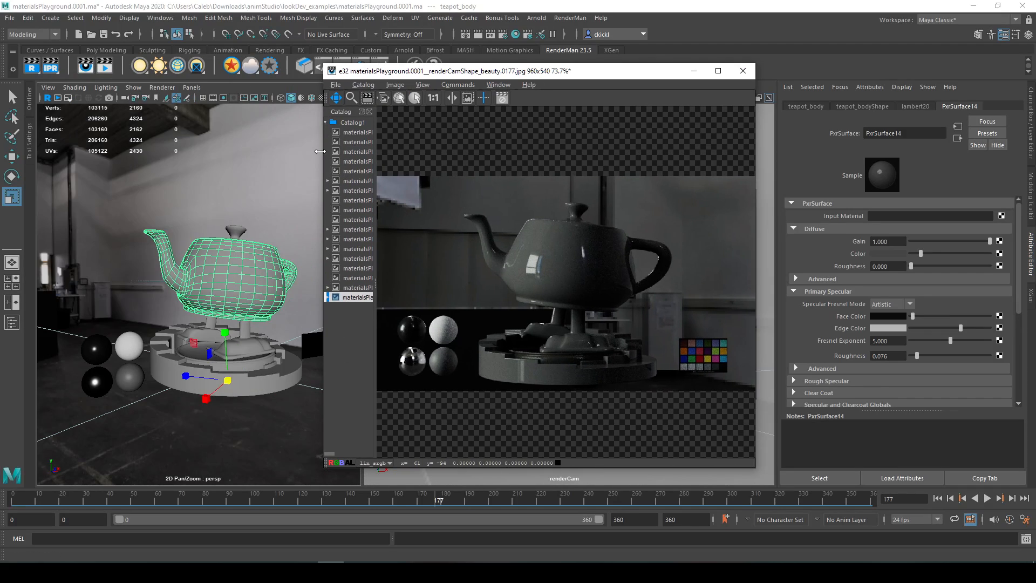
{"action": "left_click_drag", "start_coordinate": [324, 302], "coordinate": [191, 302]}
{"action": "scroll", "coordinate": [466, 231], "scroll_direction": "up", "scroll_amount": 2}
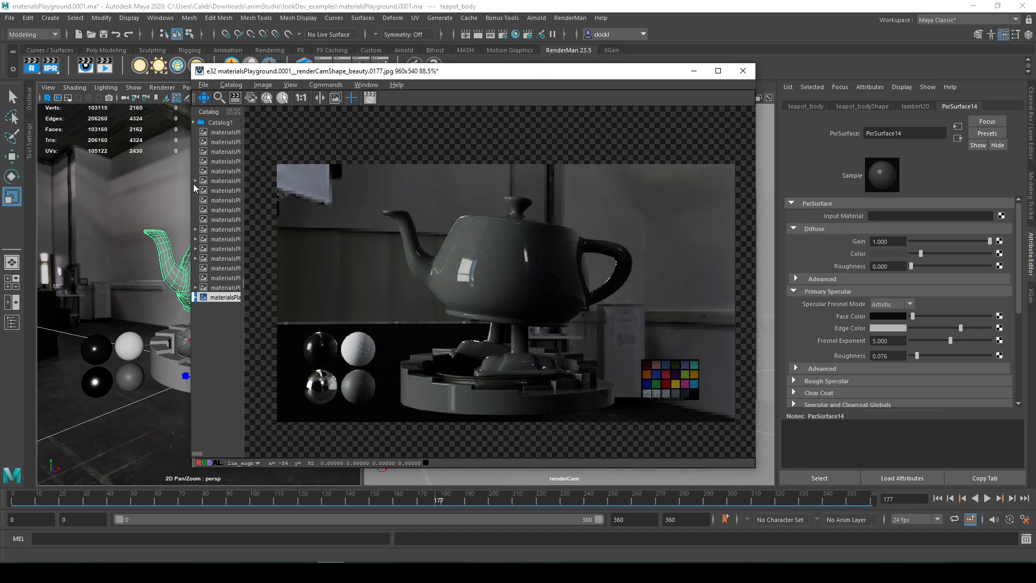
{"action": "left_click_drag", "start_coordinate": [191, 186], "coordinate": [356, 184]}
{"action": "left_click_drag", "start_coordinate": [569, 70], "coordinate": [580, 82]}
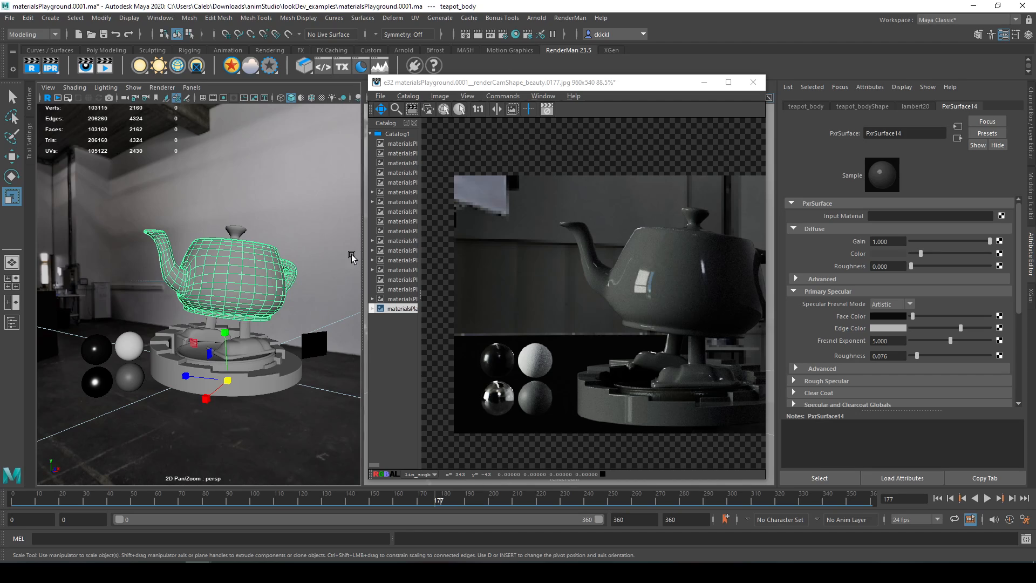
{"action": "key", "text": "q"}
{"action": "left_click", "coordinate": [195, 223]}
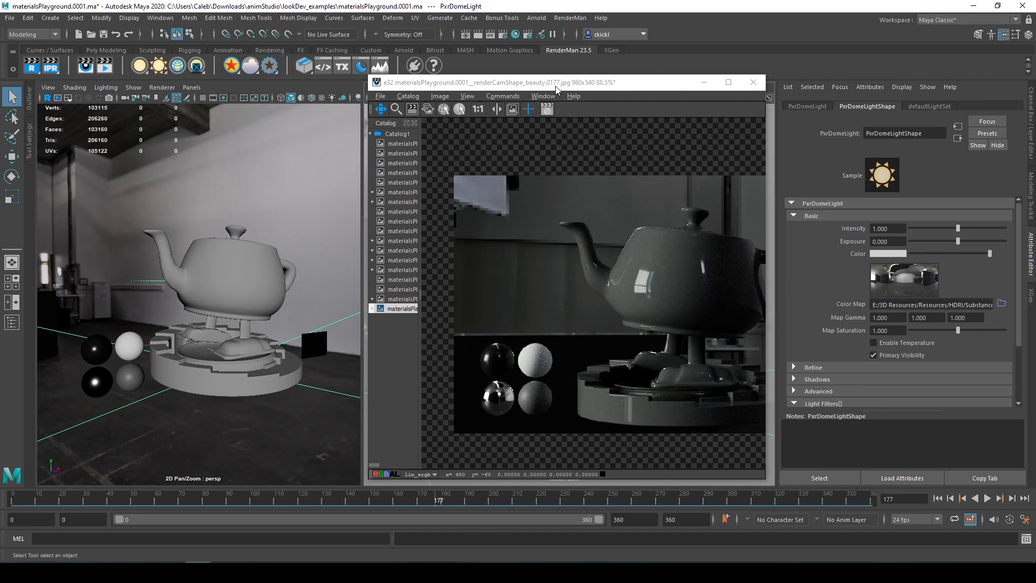
{"action": "left_click", "coordinate": [542, 97]}
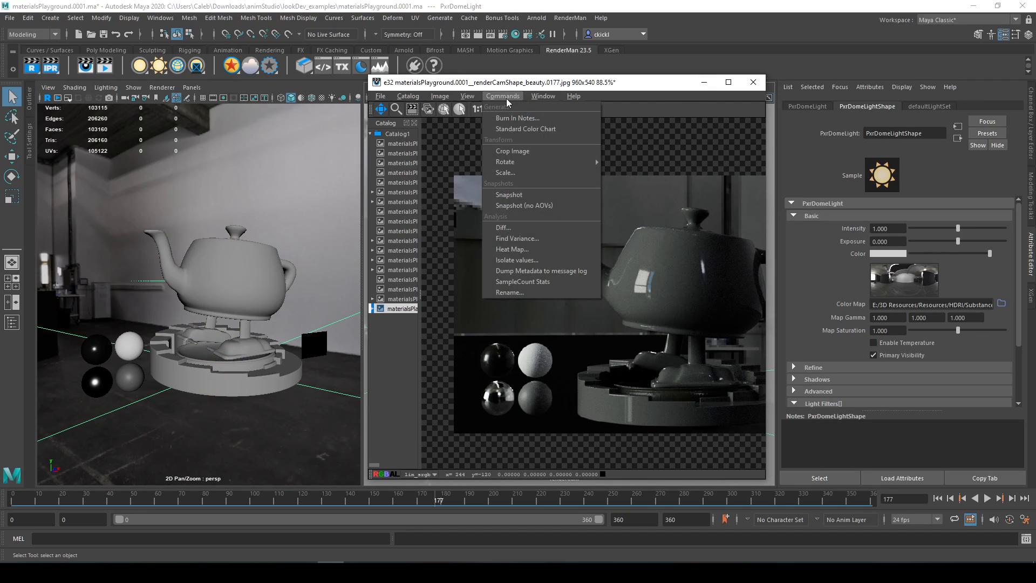
{"action": "left_click", "coordinate": [597, 229]}
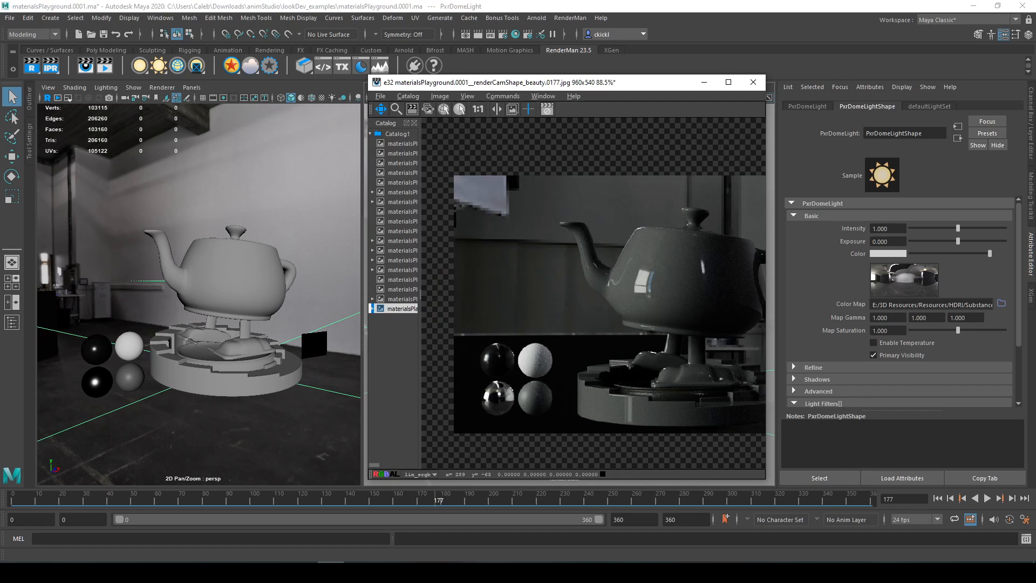
{"action": "left_click", "coordinate": [711, 54]}
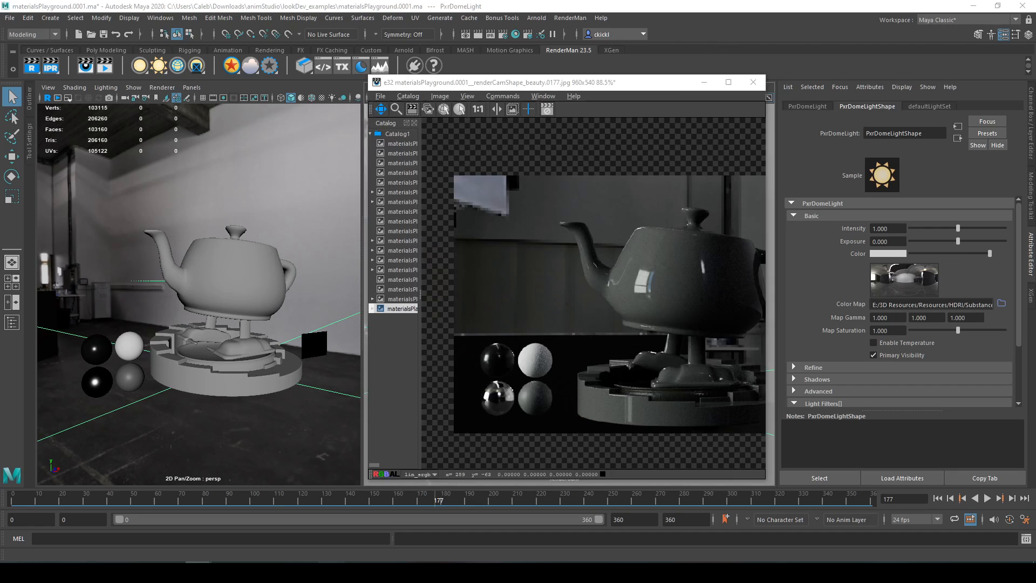
{"action": "scroll", "coordinate": [675, 293], "scroll_direction": "down", "scroll_amount": 4}
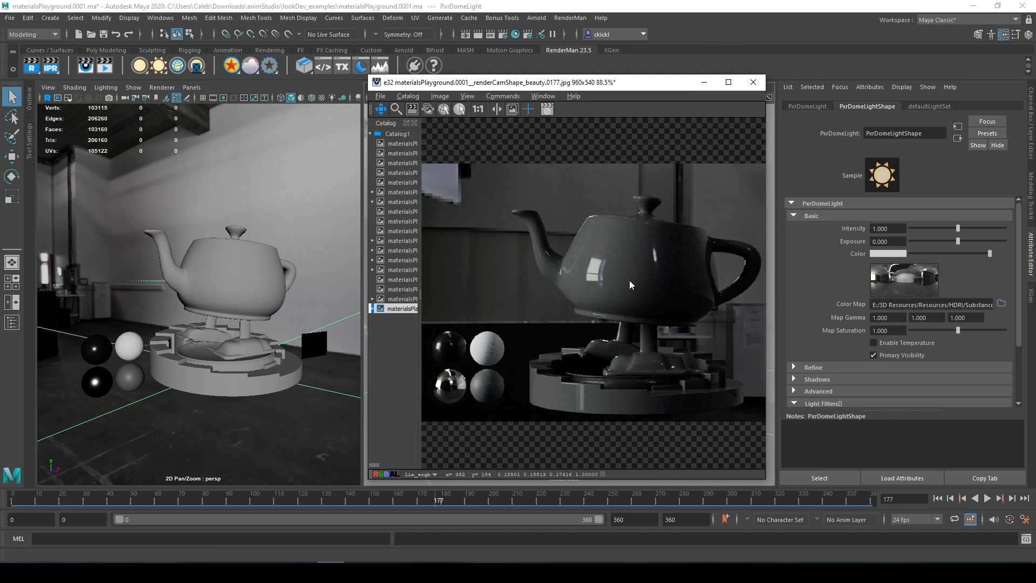
{"action": "scroll", "coordinate": [627, 278], "scroll_direction": "up", "scroll_amount": 3}
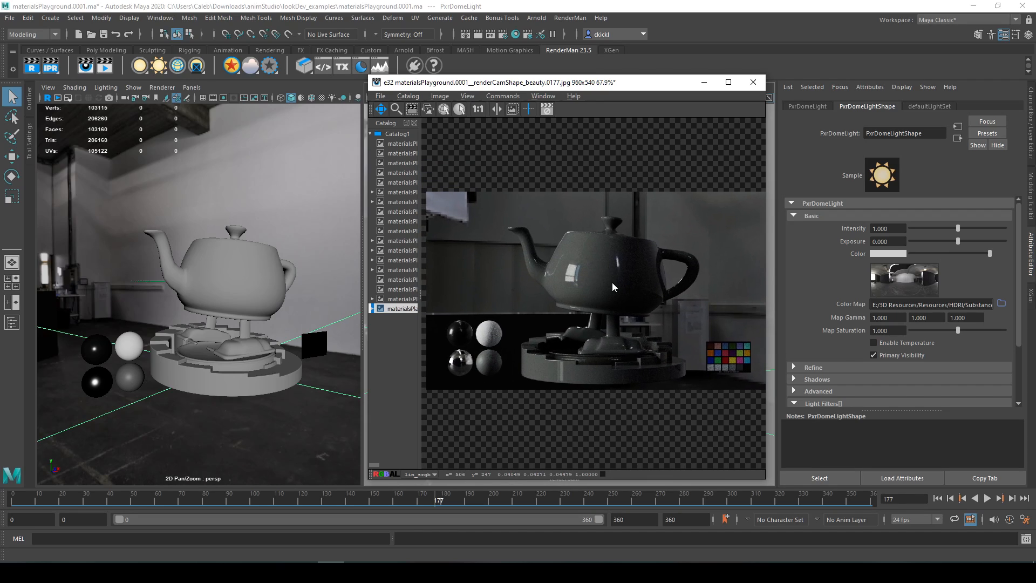
Keep the image viewer window always on top and reposition it over the renderCam viewport.
{"action": "left_click", "coordinate": [551, 102]}
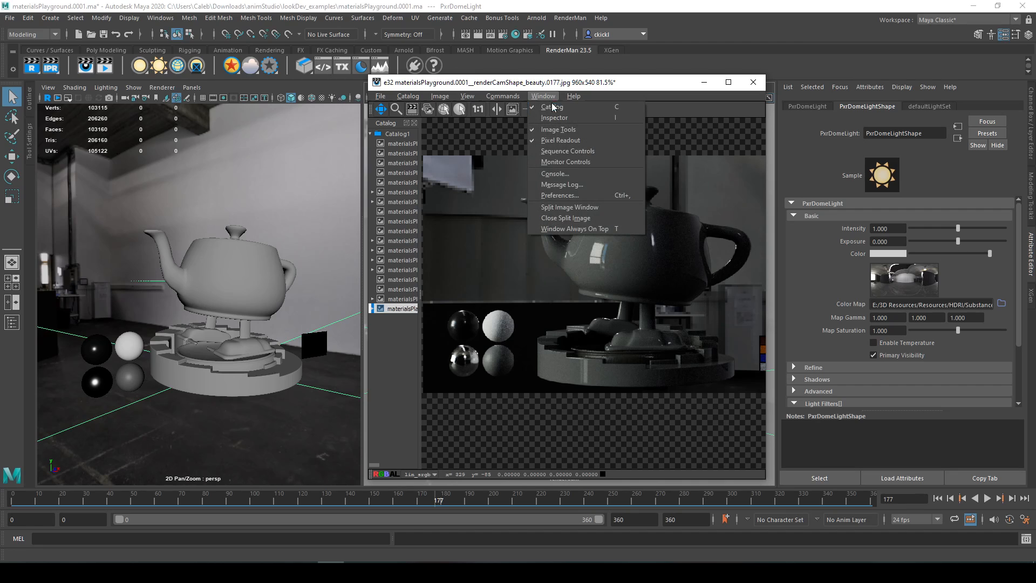
{"action": "left_click", "coordinate": [588, 231]}
{"action": "mouse_move", "coordinate": [672, 86]}
{"action": "left_mouse_down"}
{"action": "mouse_move", "coordinate": [664, 81]}
{"action": "mouse_move", "coordinate": [666, 113]}
{"action": "mouse_move", "coordinate": [659, 82]}
{"action": "mouse_move", "coordinate": [682, 80]}
{"action": "mouse_move", "coordinate": [673, 91]}
{"action": "left_mouse_up"}
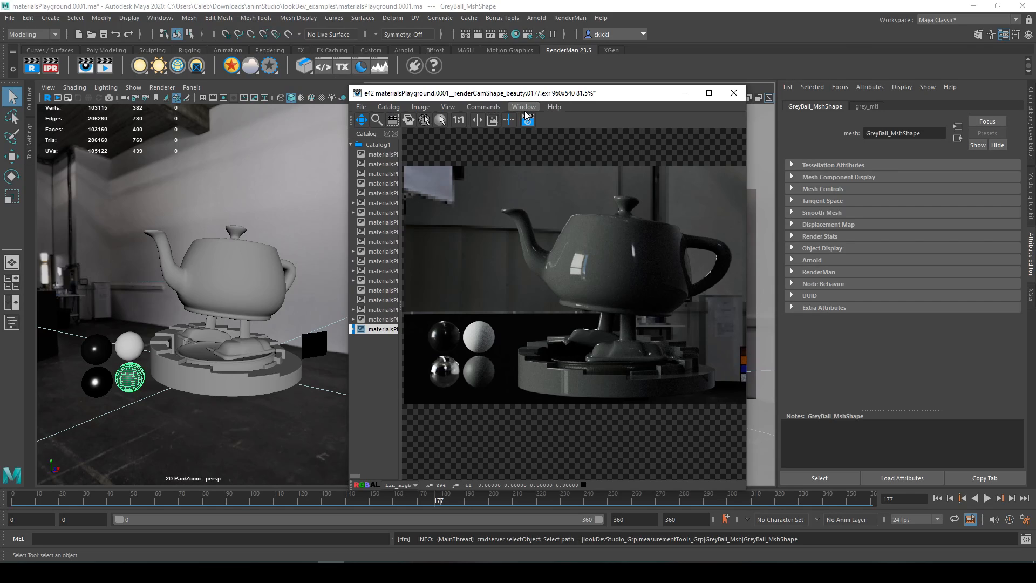
Hide the image viewer's Pixel Readout and show it again.
{"action": "left_click", "coordinate": [524, 108]}
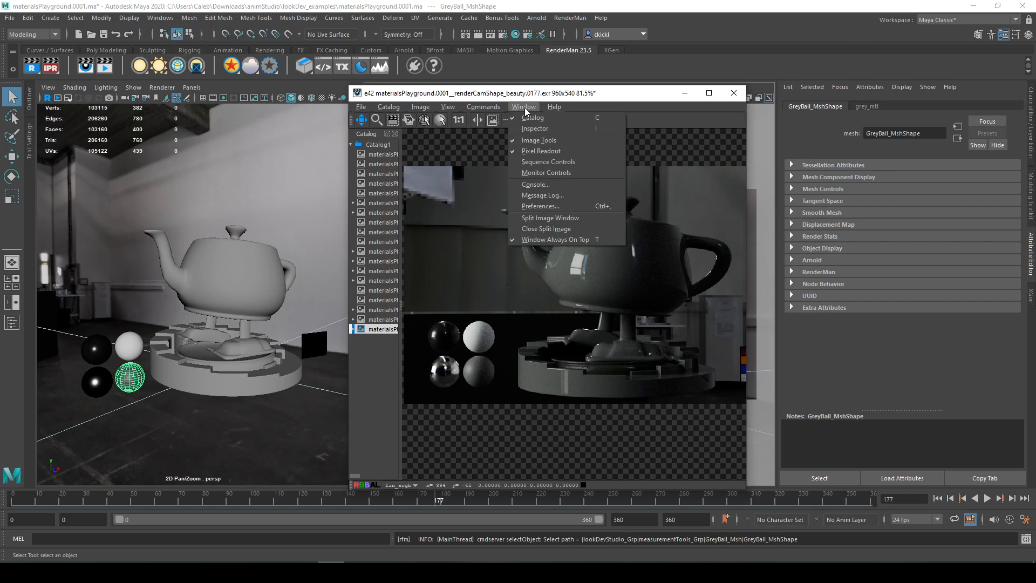
{"action": "left_click", "coordinate": [540, 152]}
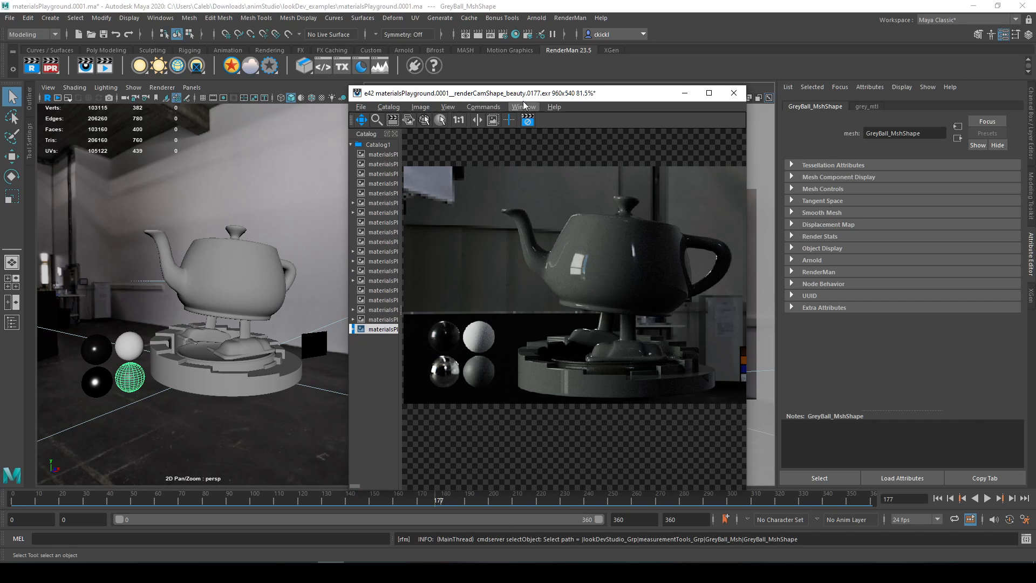
{"action": "left_click", "coordinate": [526, 106]}
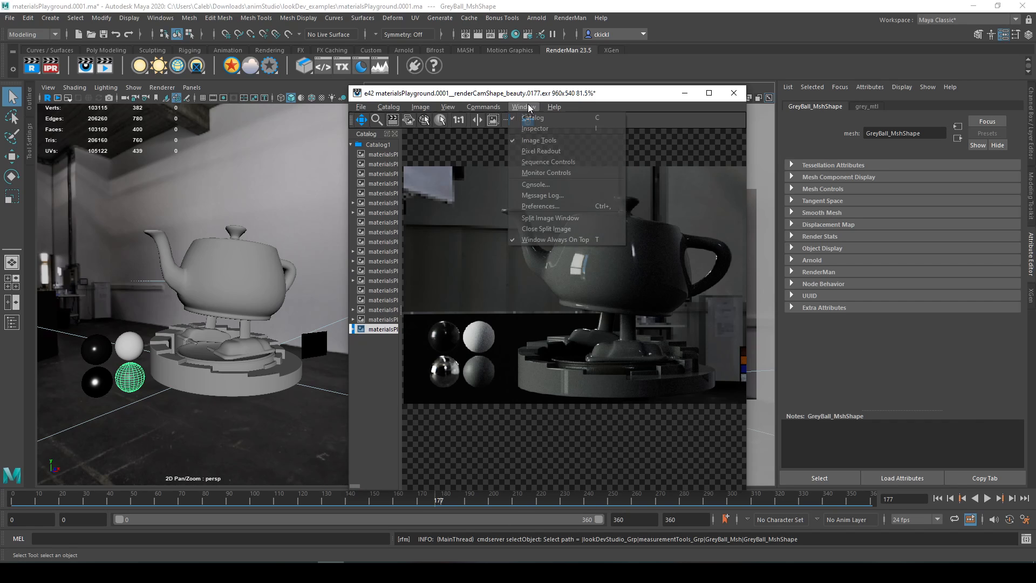
{"action": "left_click", "coordinate": [555, 151]}
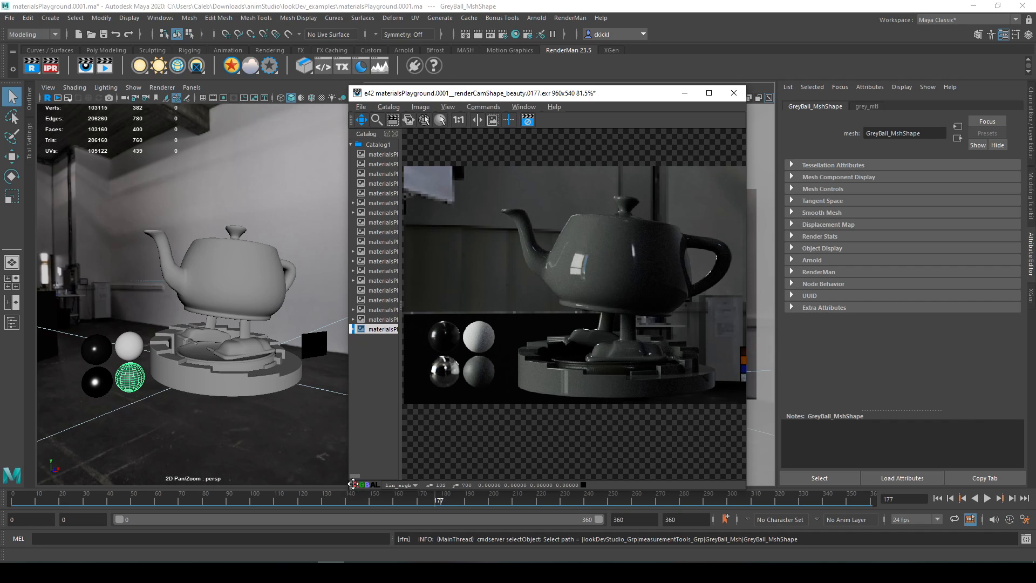
Inspect the green, alpha, red and luminance channels of the e42 beauty render in the image viewer.
{"action": "key", "text": "g"}
{"action": "key", "text": "a"}
{"action": "key", "text": "r"}
{"action": "key", "text": "r"}
{"action": "scroll", "coordinate": [672, 351], "scroll_direction": "down", "scroll_amount": 2}
{"action": "key", "text": "l"}
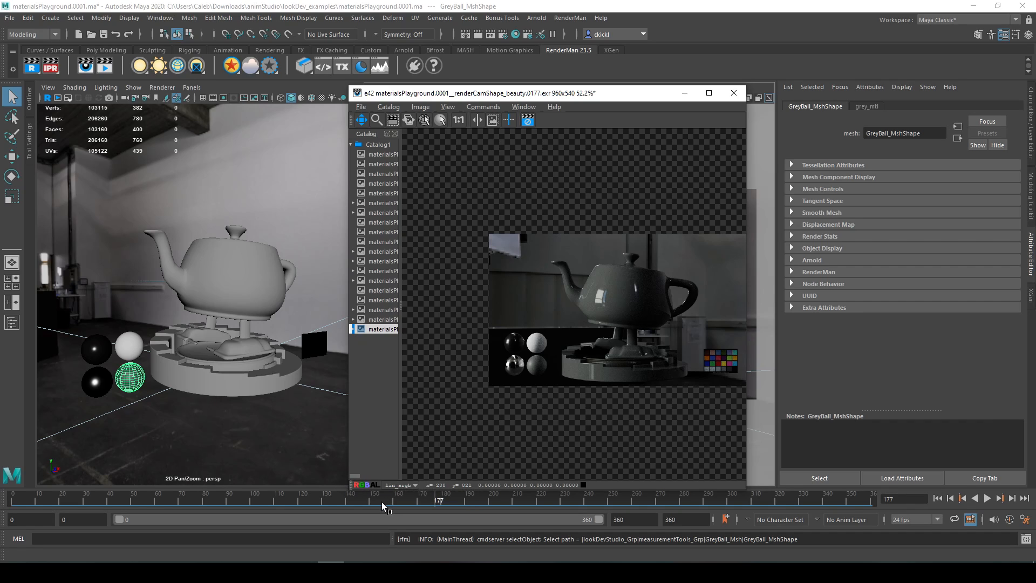
{"action": "scroll", "coordinate": [581, 371], "scroll_direction": "up", "scroll_amount": 3}
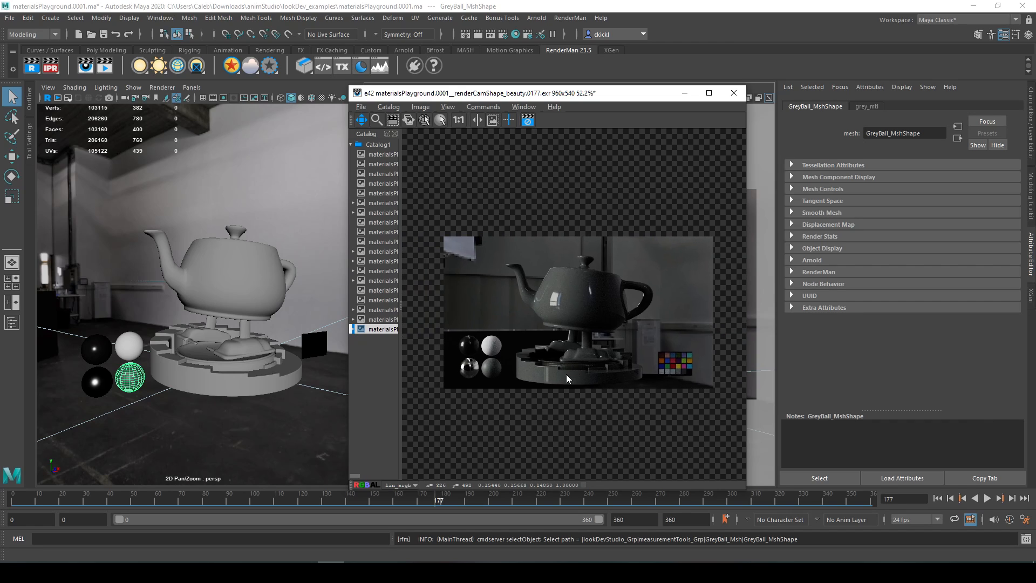
{"action": "scroll", "coordinate": [569, 384], "scroll_direction": "down", "scroll_amount": 3}
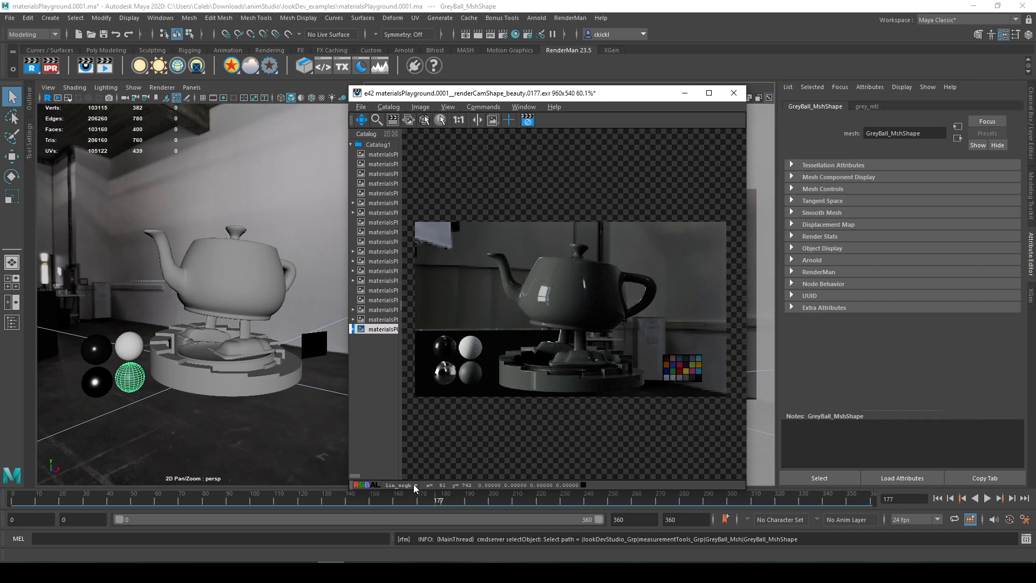
Look over the viewer's Image and View options, and select the PxrDomeLight in the perspective view.
{"action": "left_click", "coordinate": [419, 107]}
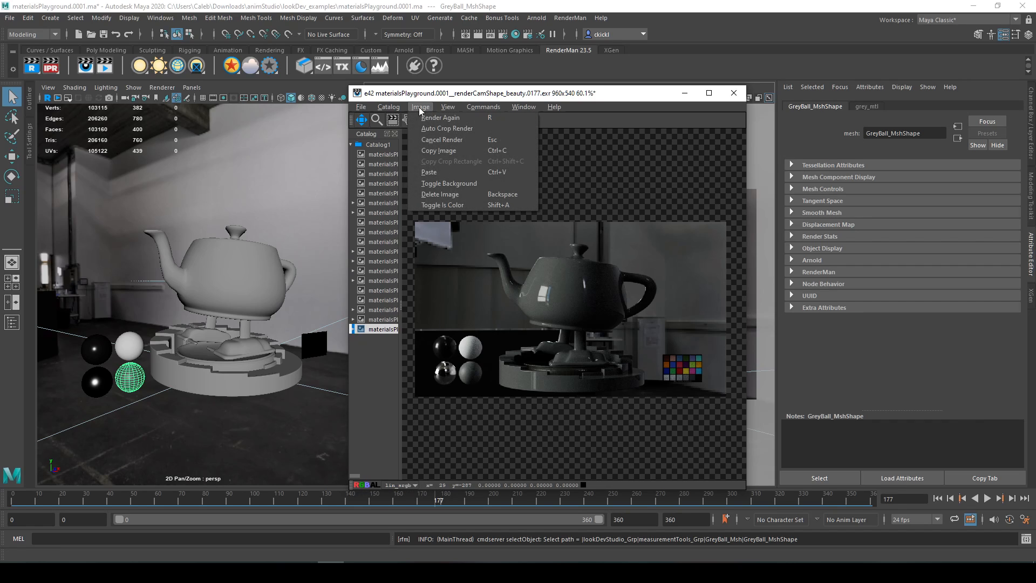
{"action": "mouse_move", "coordinate": [450, 106]}
{"action": "mouse_move", "coordinate": [503, 273]}
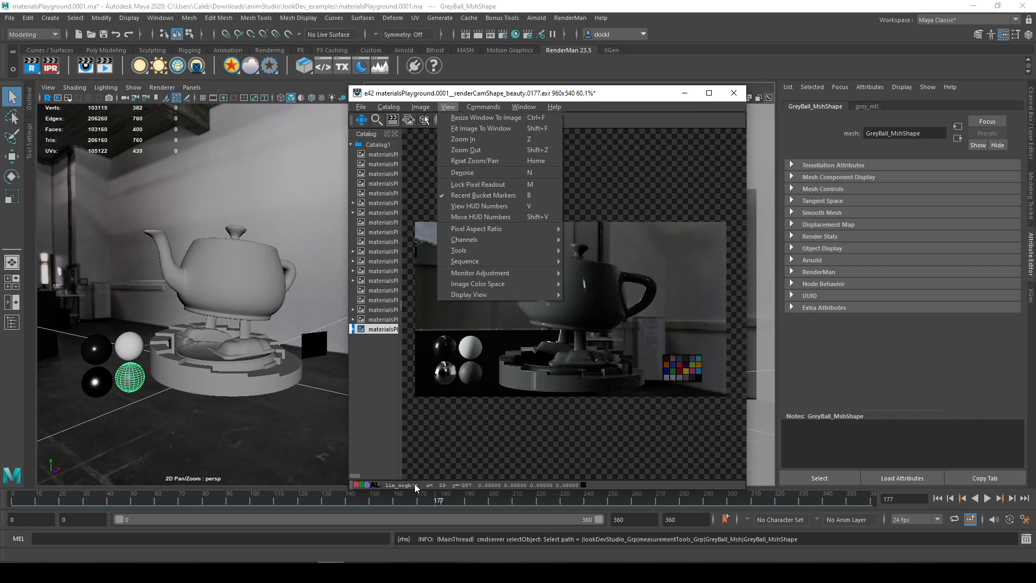
{"action": "left_click", "coordinate": [456, 95]}
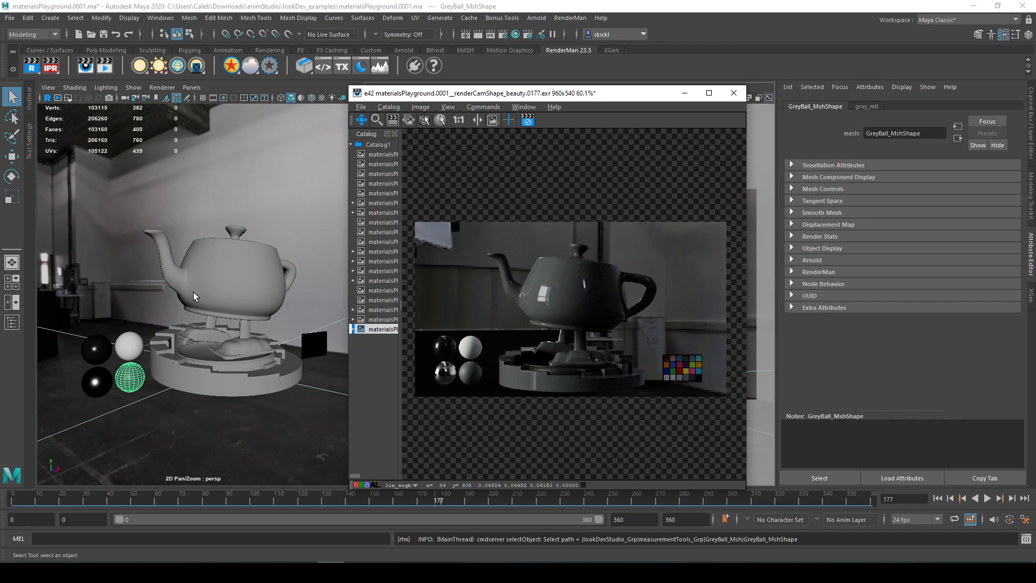
{"action": "left_click", "coordinate": [323, 391]}
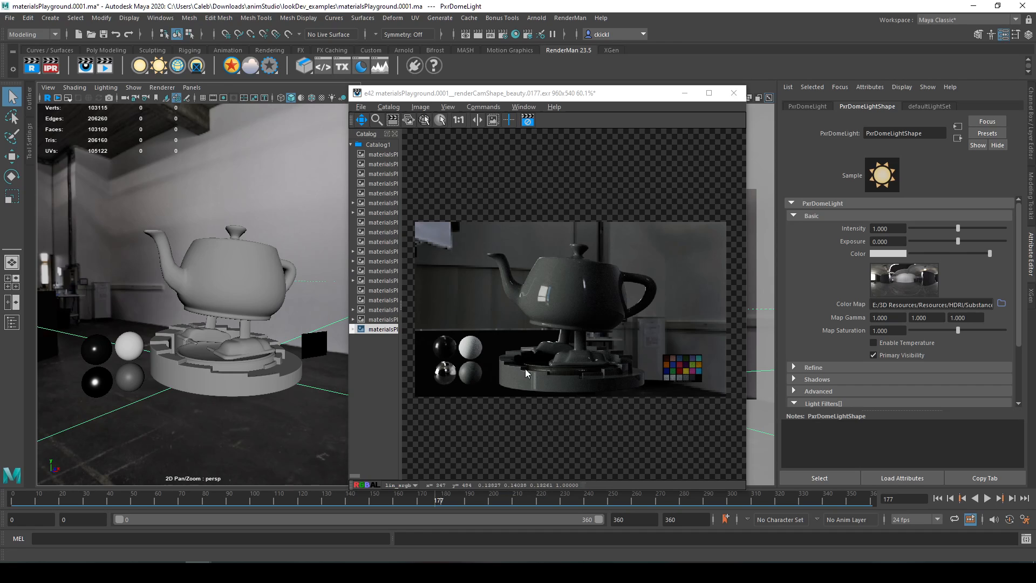
Expand the two latest catalog renders, view the e32 render's AOVs such as beauty and z, and return to its collapsed beauty entry.
{"action": "left_click", "coordinate": [353, 329]}
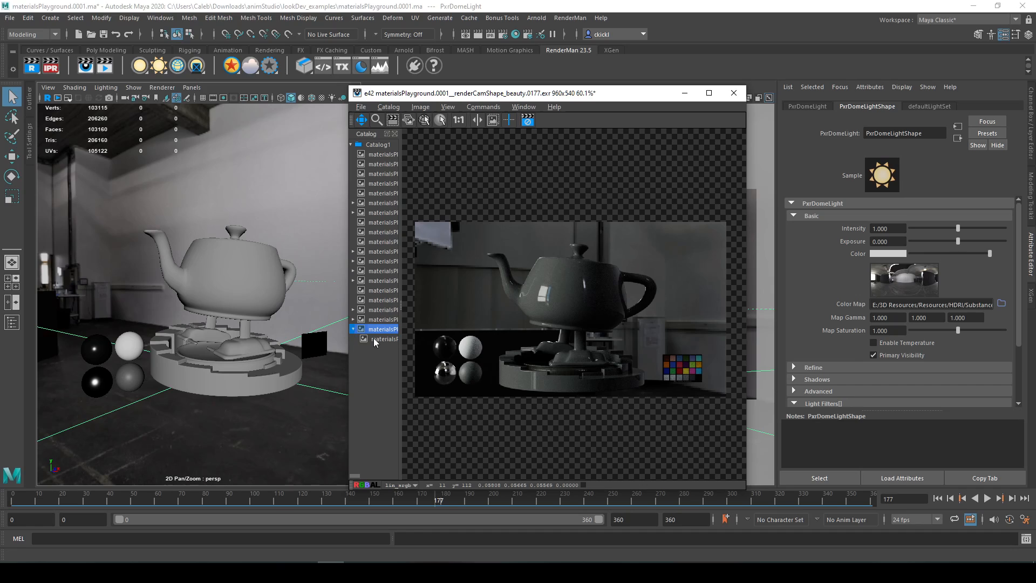
{"action": "left_click", "coordinate": [354, 319]}
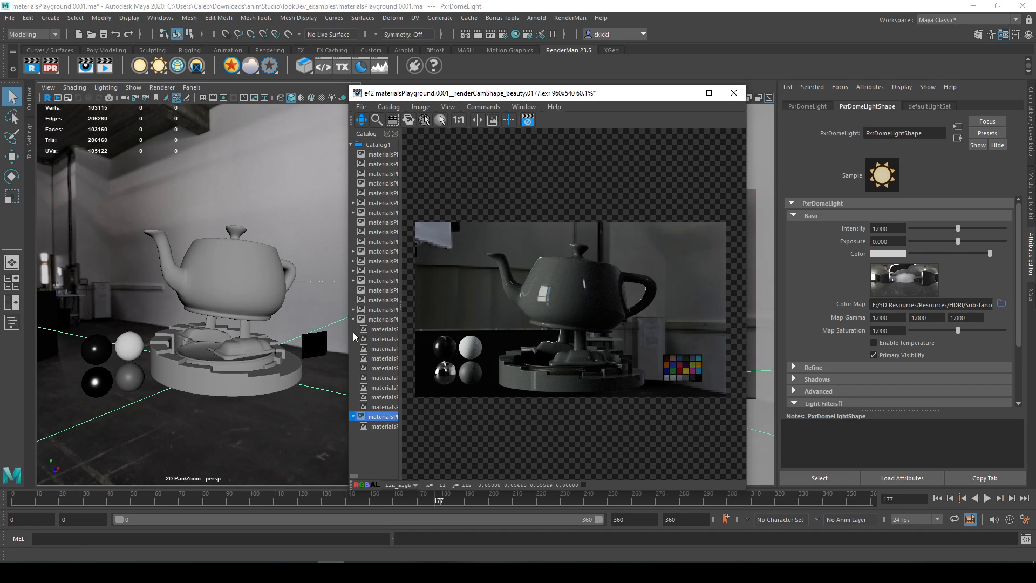
{"action": "left_click", "coordinate": [378, 329]}
{"action": "left_click", "coordinate": [388, 358]}
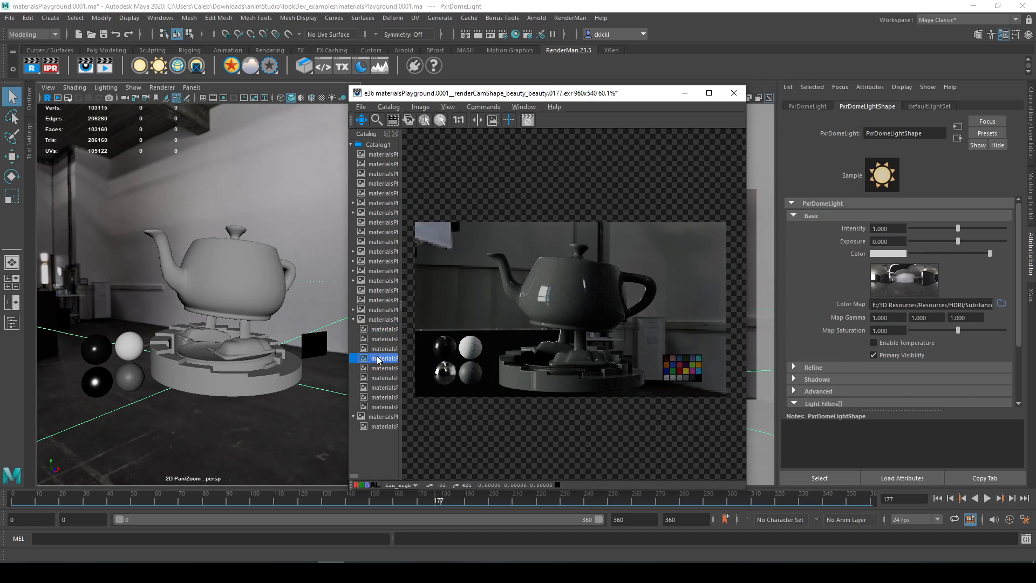
{"action": "left_click", "coordinate": [389, 349]}
{"action": "left_click", "coordinate": [388, 341]}
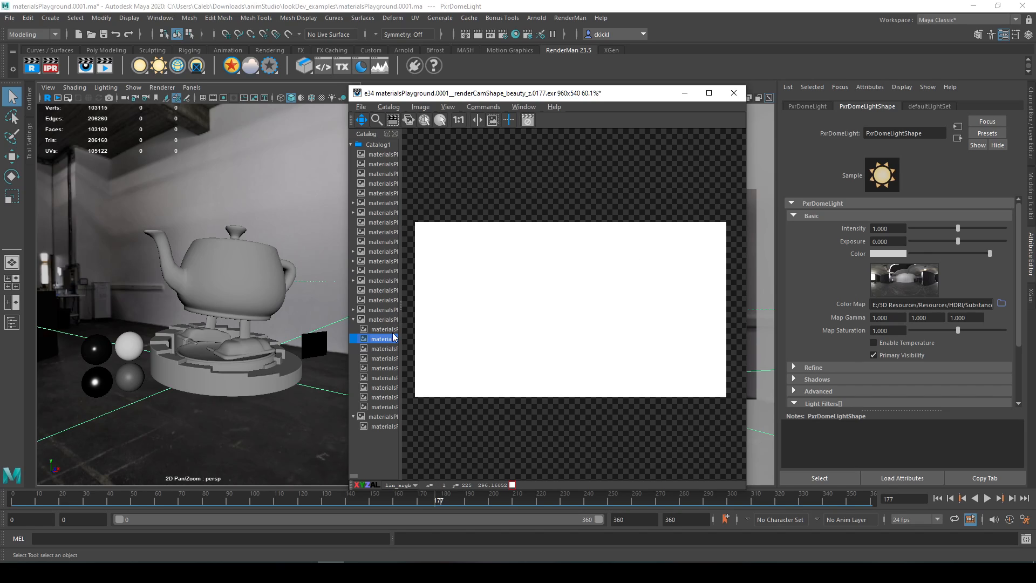
{"action": "mouse_move", "coordinate": [394, 337]}
{"action": "left_click", "coordinate": [355, 318]}
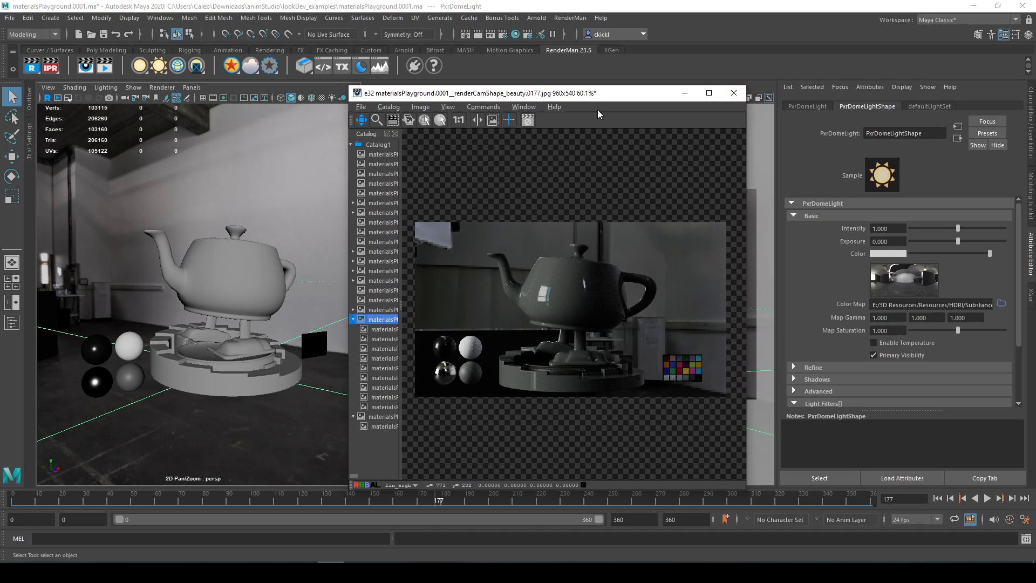
{"action": "left_click", "coordinate": [354, 319]}
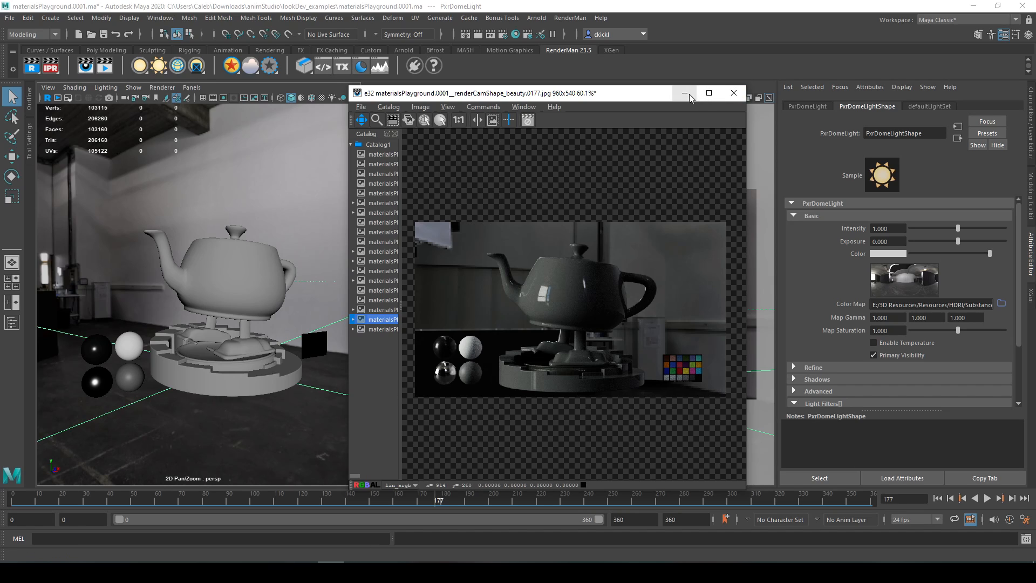
Close the image viewer and preview the scene with RenderMan rendering directly in the renderCam viewport.
{"action": "left_click", "coordinate": [733, 93]}
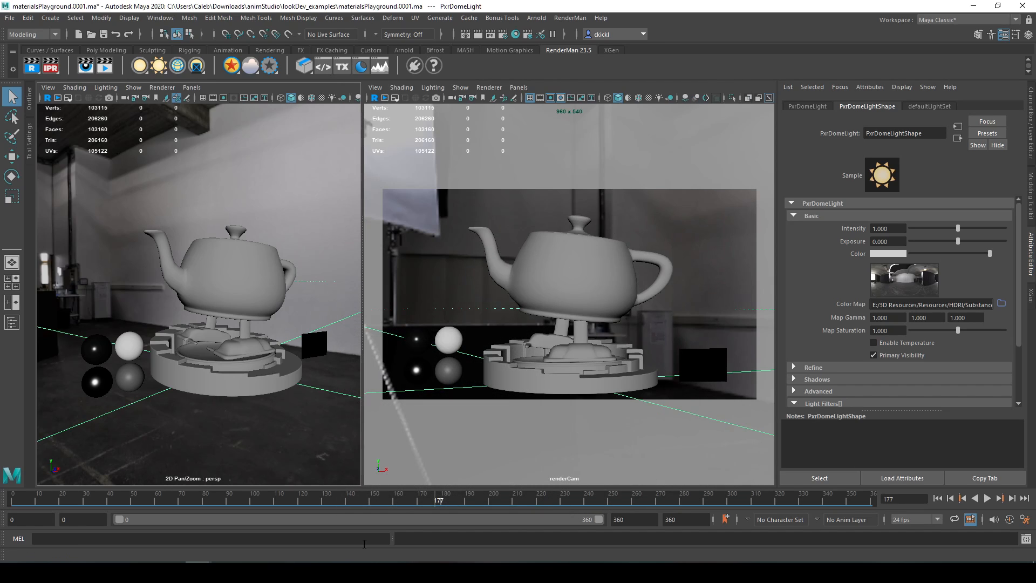
{"action": "right_click", "coordinate": [50, 64]}
{"action": "left_click", "coordinate": [79, 72]}
{"action": "left_click_drag", "start_coordinate": [289, 437], "coordinate": [248, 432], "text": "alt"}
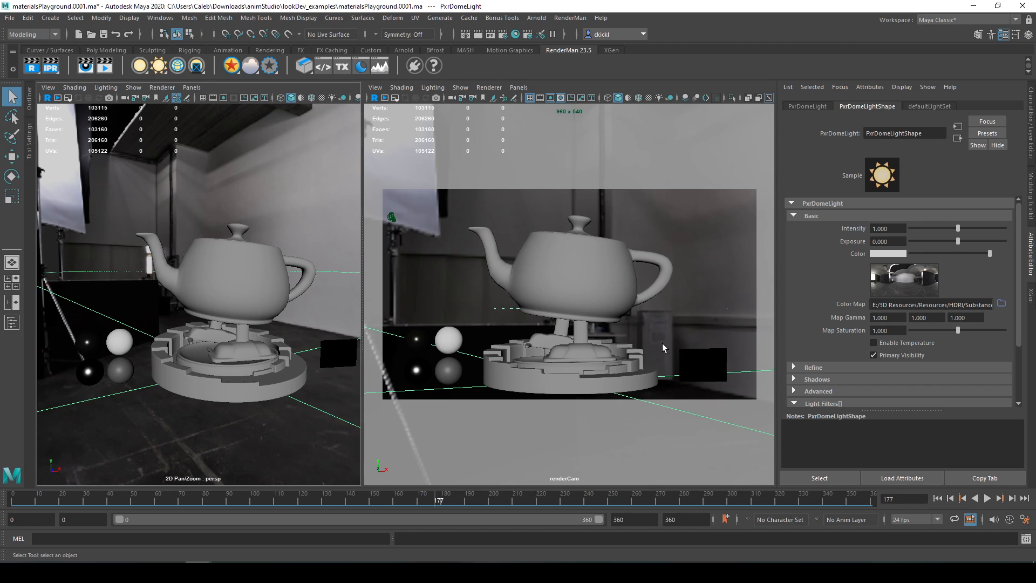
{"action": "left_click", "coordinate": [375, 98]}
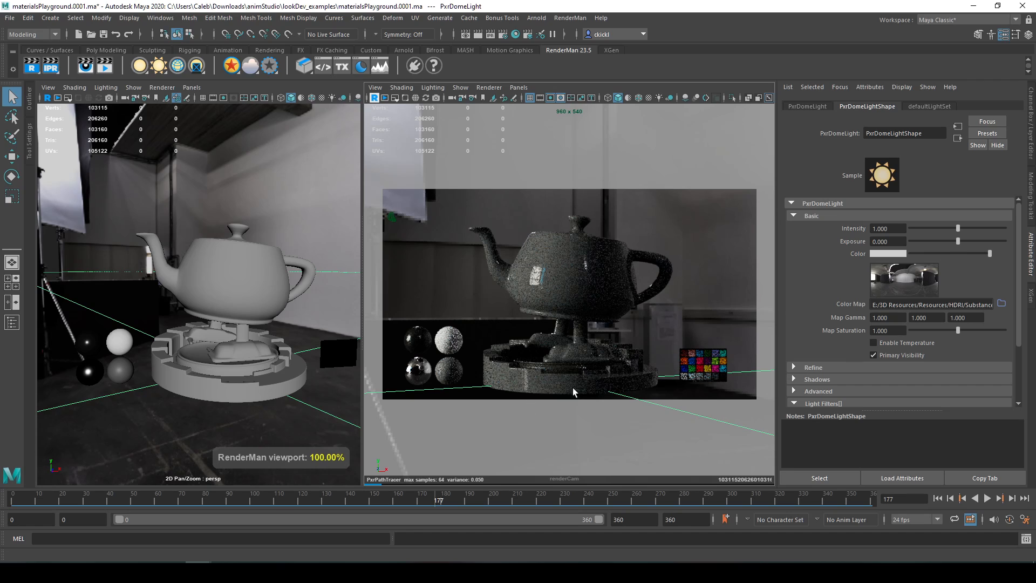
Switch from viewport rendering to a live render of renderCam in the image viewer, and place the viewer over the perspective view.
{"action": "left_click", "coordinate": [378, 100]}
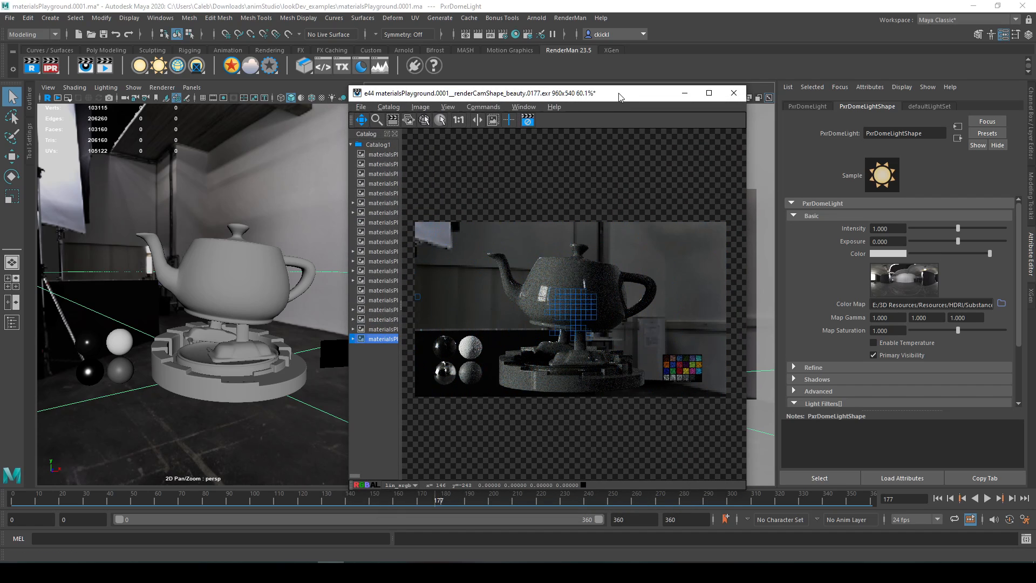
{"action": "left_click_drag", "start_coordinate": [619, 97], "coordinate": [290, 110]}
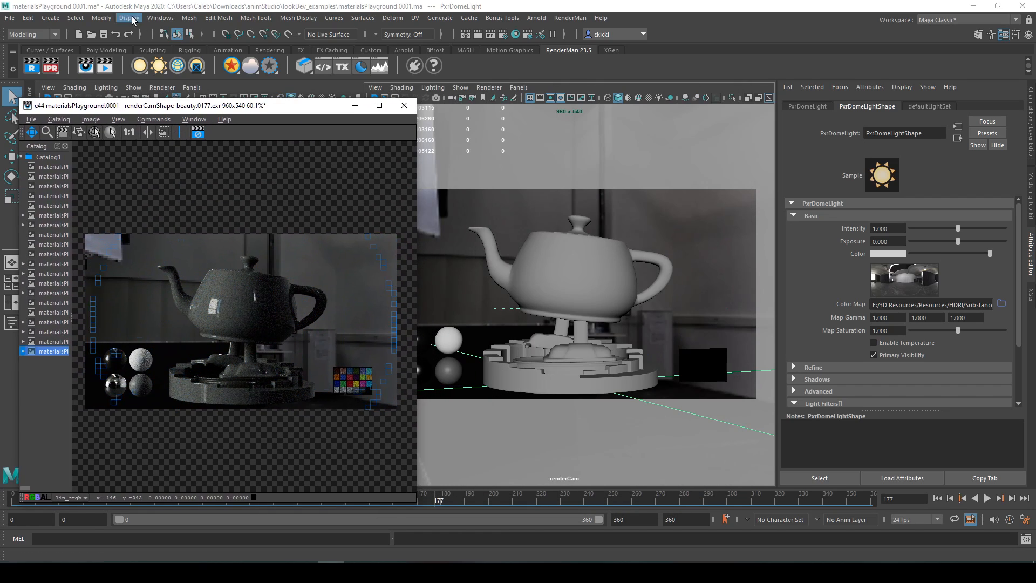
Create a polygon sphere and move the image viewer off the perspective view to beside the renderCam viewport.
{"action": "left_click", "coordinate": [107, 50]}
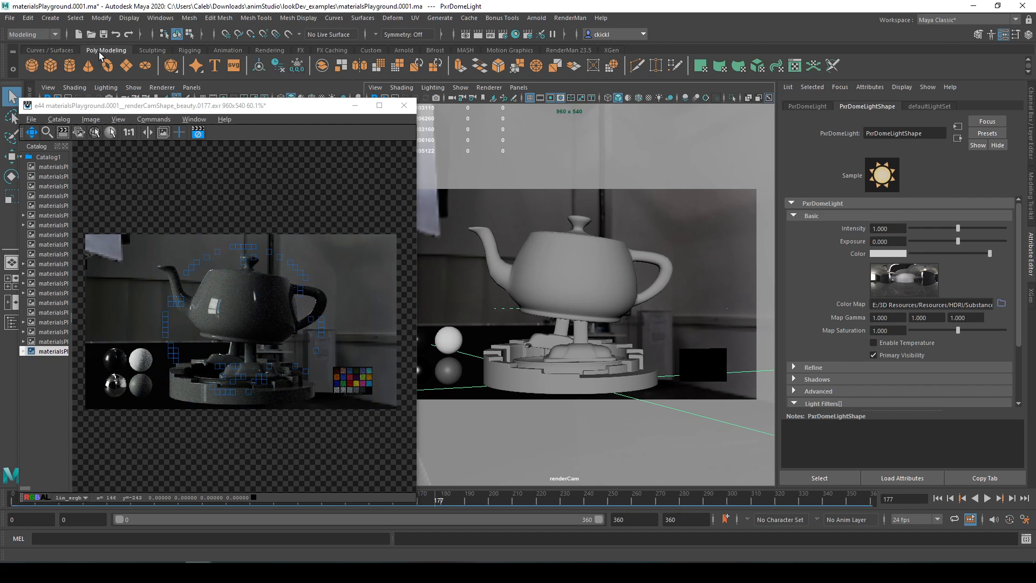
{"action": "left_click", "coordinate": [33, 67]}
{"action": "left_click_drag", "start_coordinate": [125, 108], "coordinate": [747, 96]}
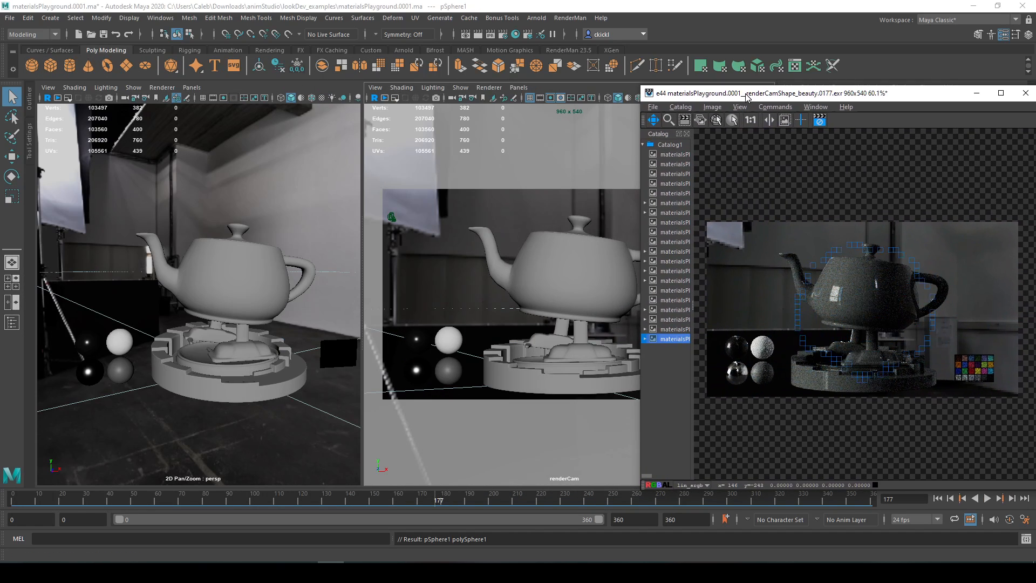
Move the new sphere forward along the Z axis to the front of the teapot's pedestal in the perspective view.
{"action": "left_click", "coordinate": [325, 91]}
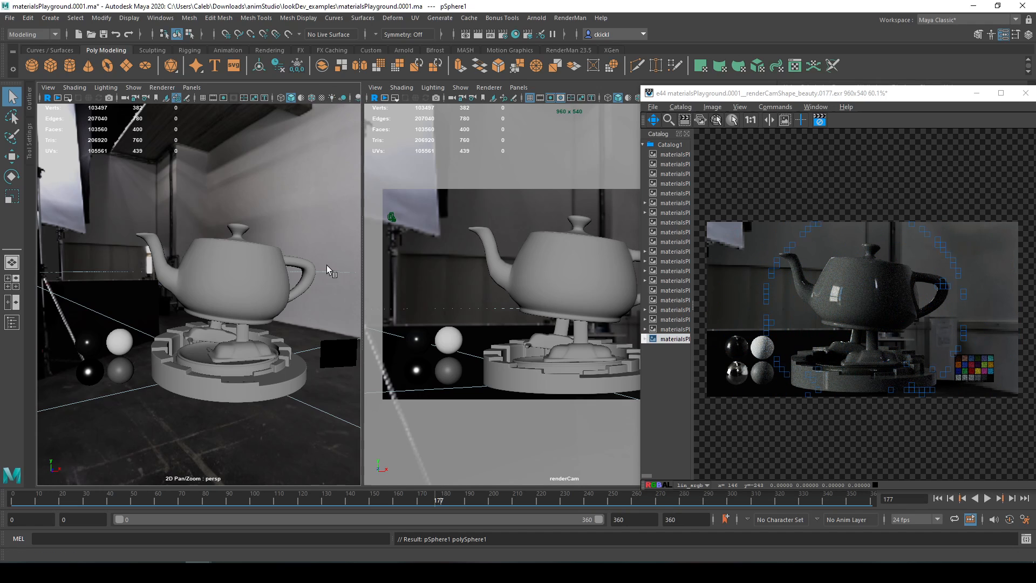
{"action": "key", "text": "w"}
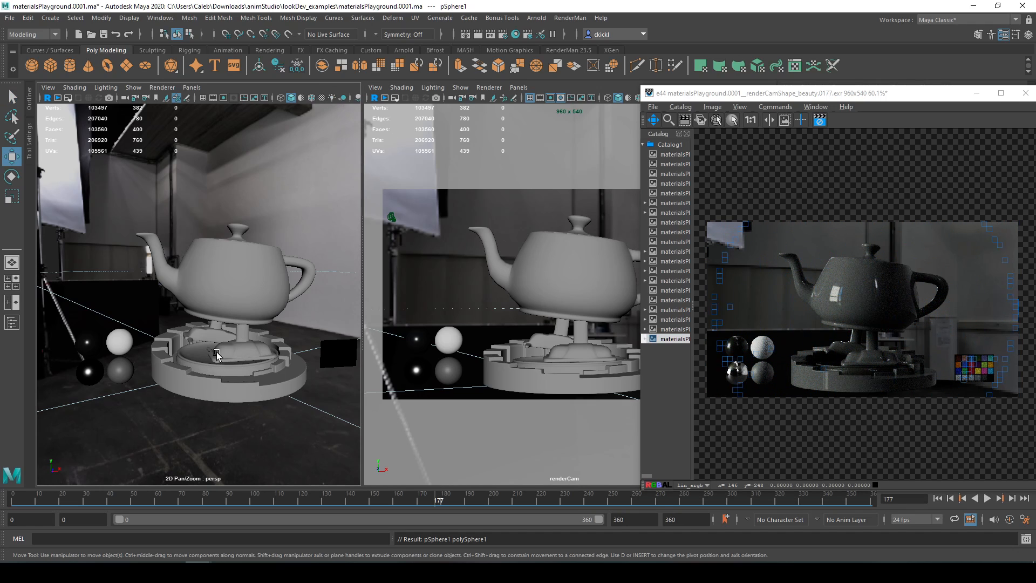
{"action": "scroll", "coordinate": [216, 353], "scroll_direction": "down", "scroll_amount": 5}
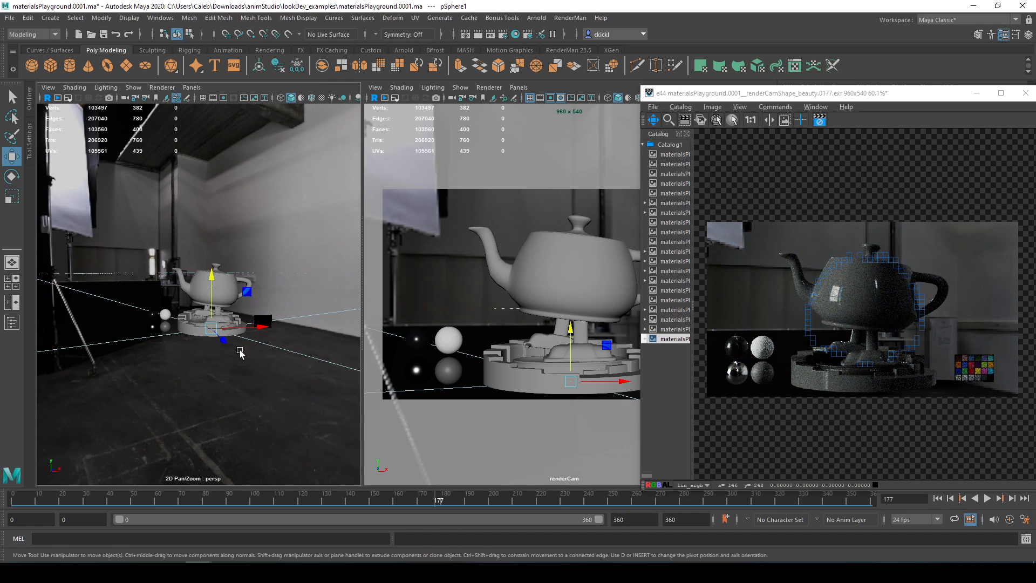
{"action": "left_click_drag", "start_coordinate": [226, 347], "coordinate": [238, 360]}
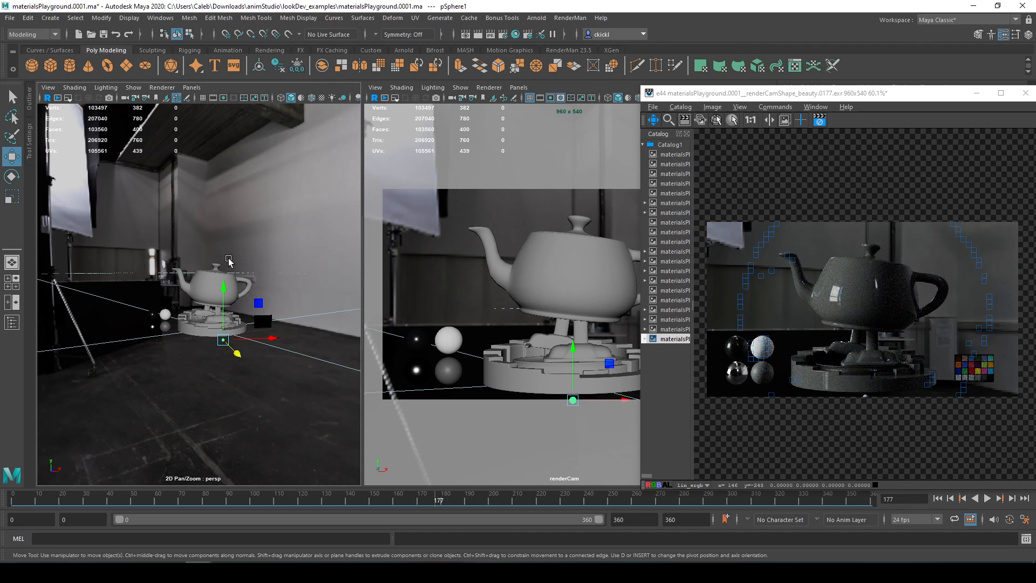
Raise the sphere along the Y axis to mid-height in front of the teapot's body, with the enlarged render beside the perspective view.
{"action": "left_click_drag", "start_coordinate": [228, 261], "coordinate": [228, 252]}
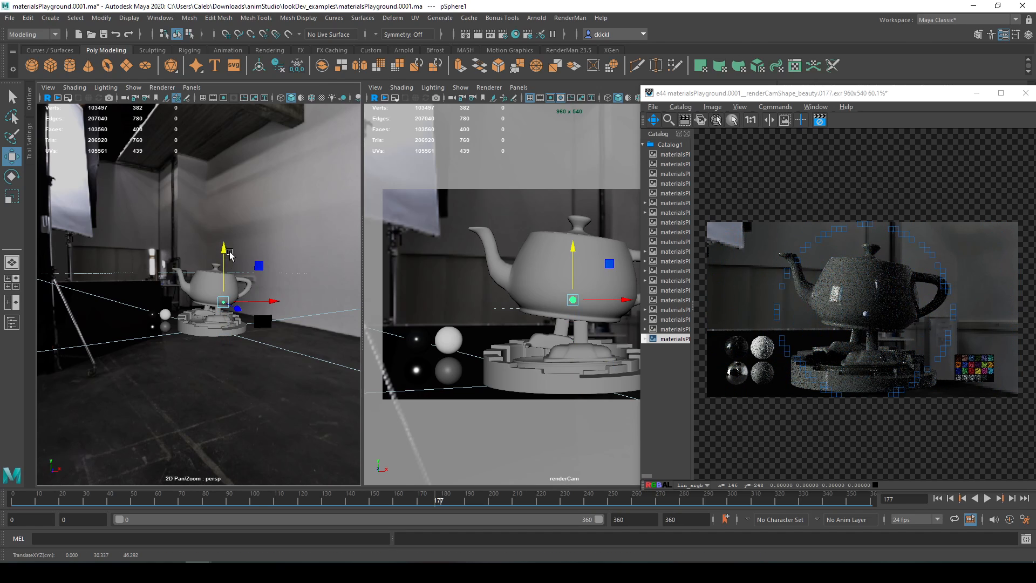
{"action": "left_click_drag", "start_coordinate": [856, 98], "coordinate": [630, 97]}
{"action": "scroll", "coordinate": [497, 278], "scroll_direction": "up", "scroll_amount": 2}
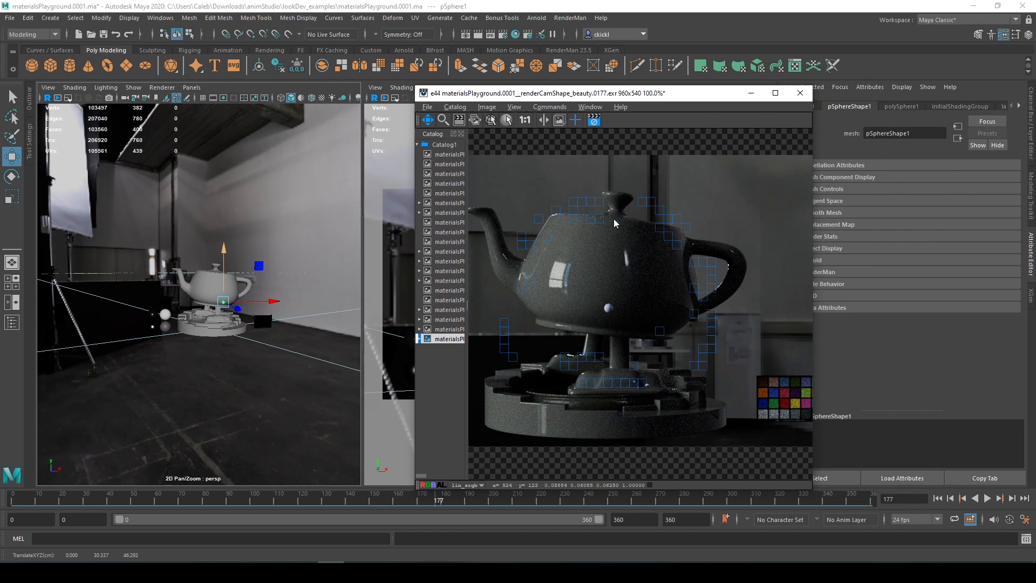
{"action": "left_click", "coordinate": [224, 248]}
{"action": "left_click_drag", "start_coordinate": [226, 244], "coordinate": [225, 236]}
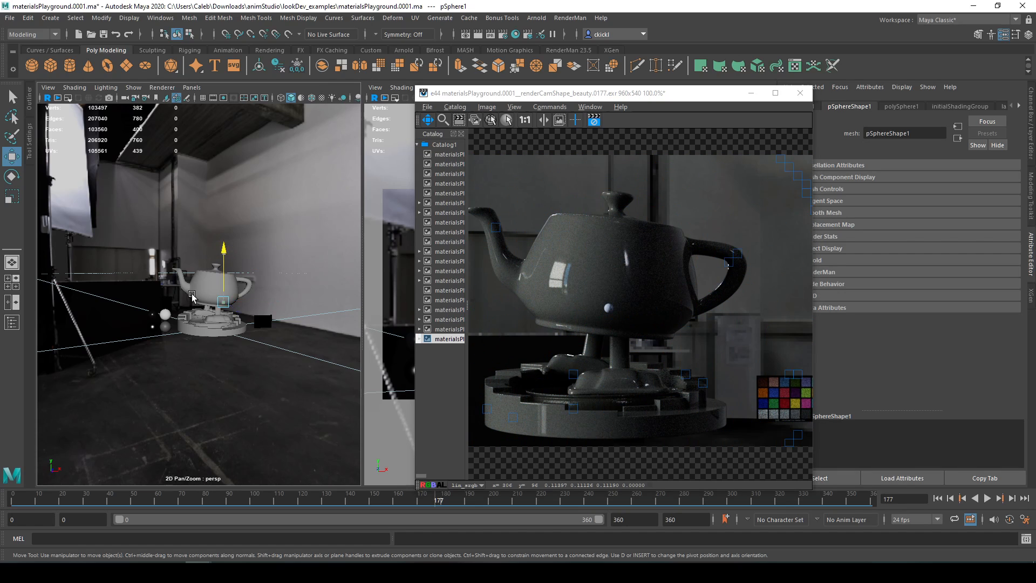
{"action": "middle_click_drag", "start_coordinate": [204, 334], "coordinate": [205, 332]}
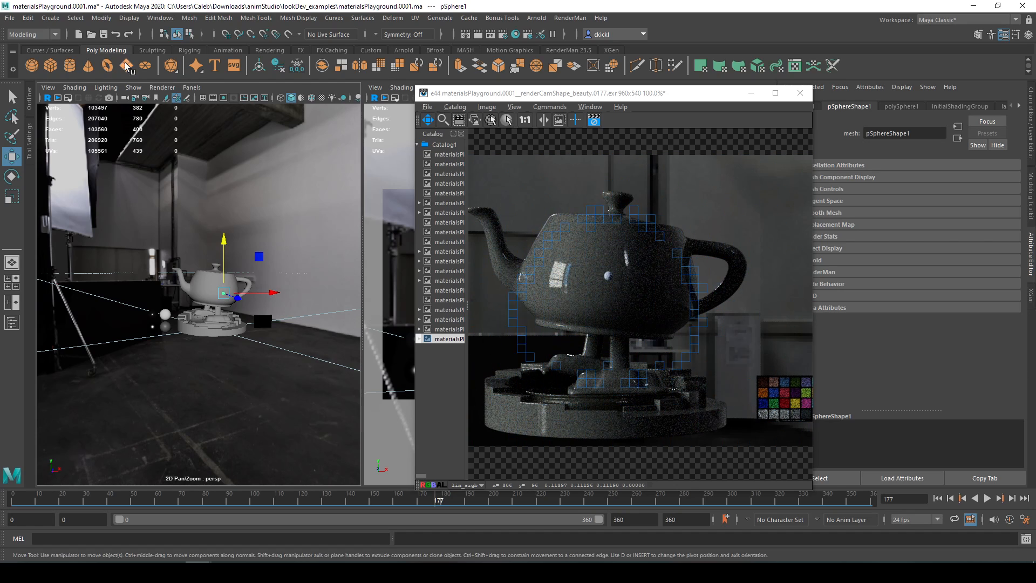
Delete the sphere from the scene and show the RenderMan tools, keeping the image viewer clear of the perspective view.
{"action": "left_click", "coordinate": [568, 49]}
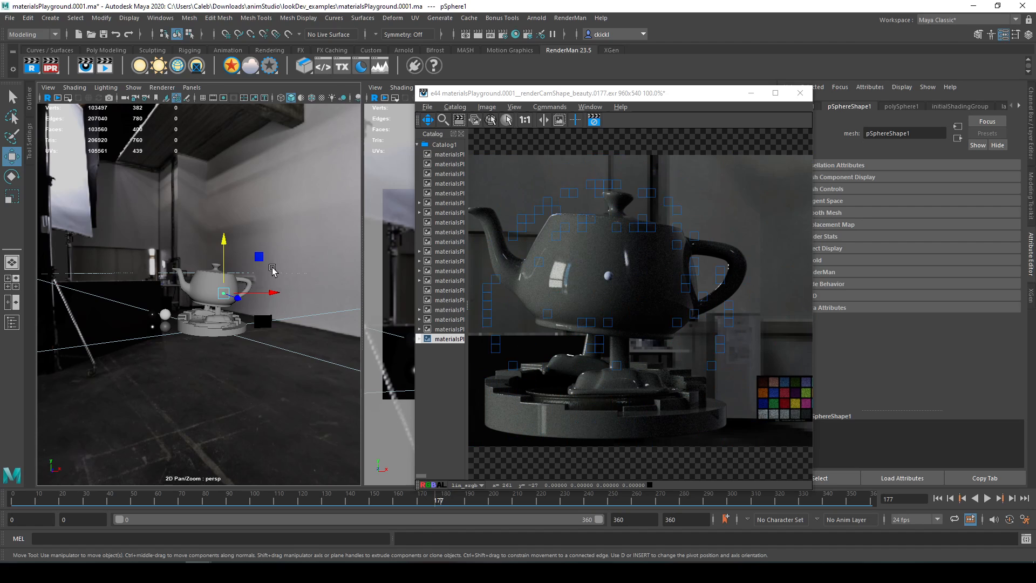
{"action": "left_click", "coordinate": [337, 227]}
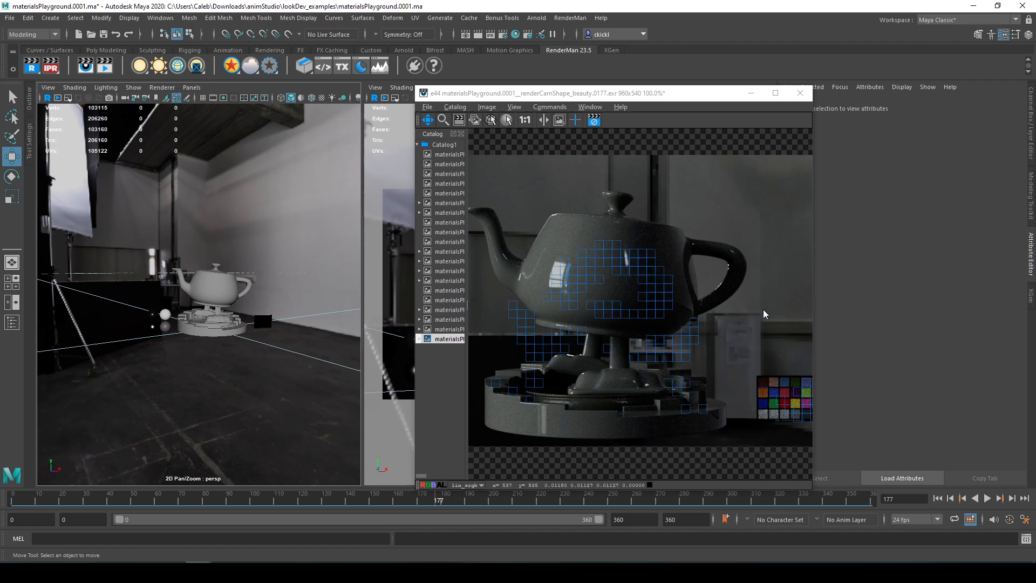
{"action": "left_click_drag", "start_coordinate": [690, 94], "coordinate": [316, 104]}
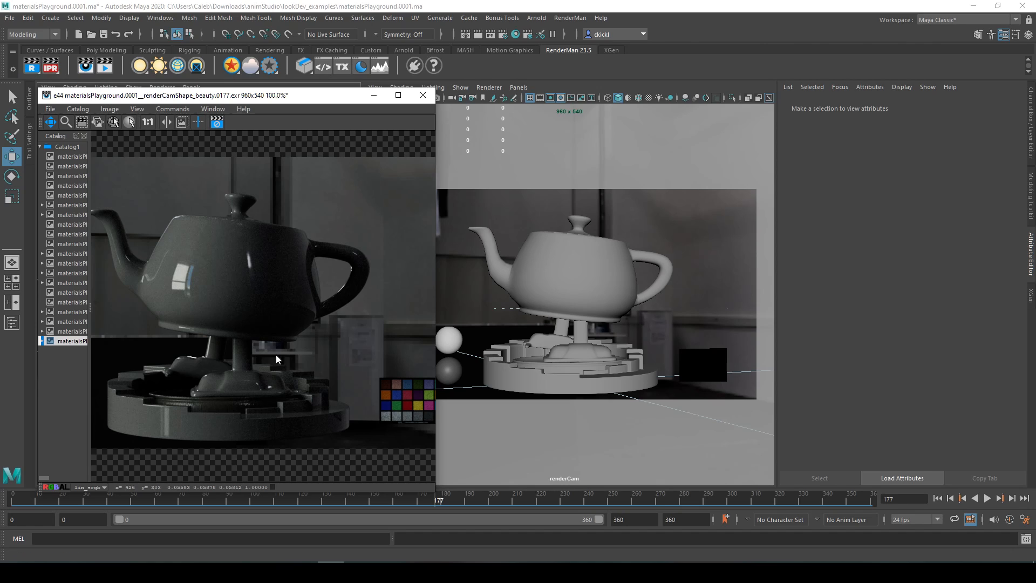
{"action": "left_click_drag", "start_coordinate": [319, 98], "coordinate": [698, 88]}
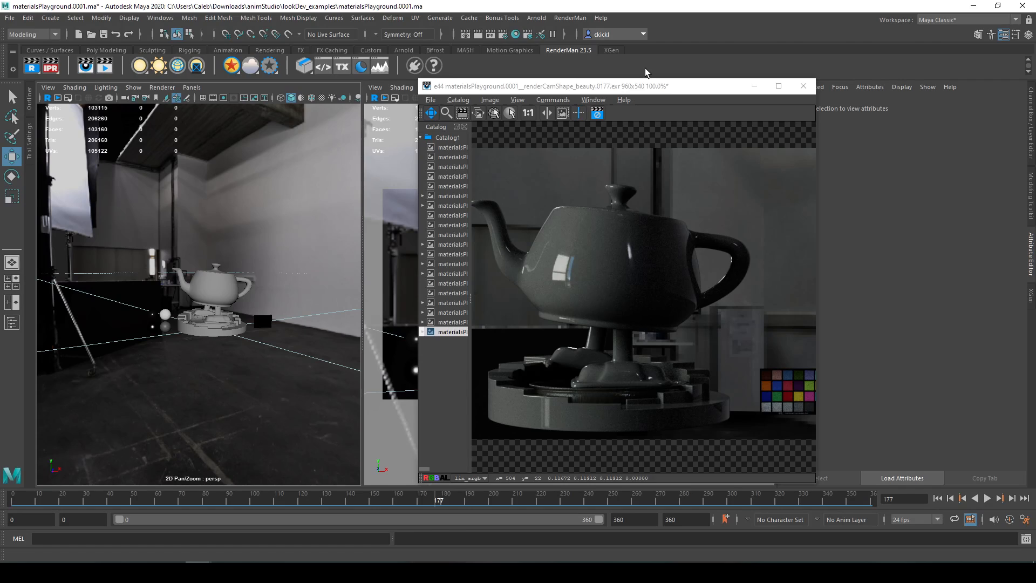
Stop the live render and place the image viewer directly beside the perspective view.
{"action": "right_click", "coordinate": [53, 66]}
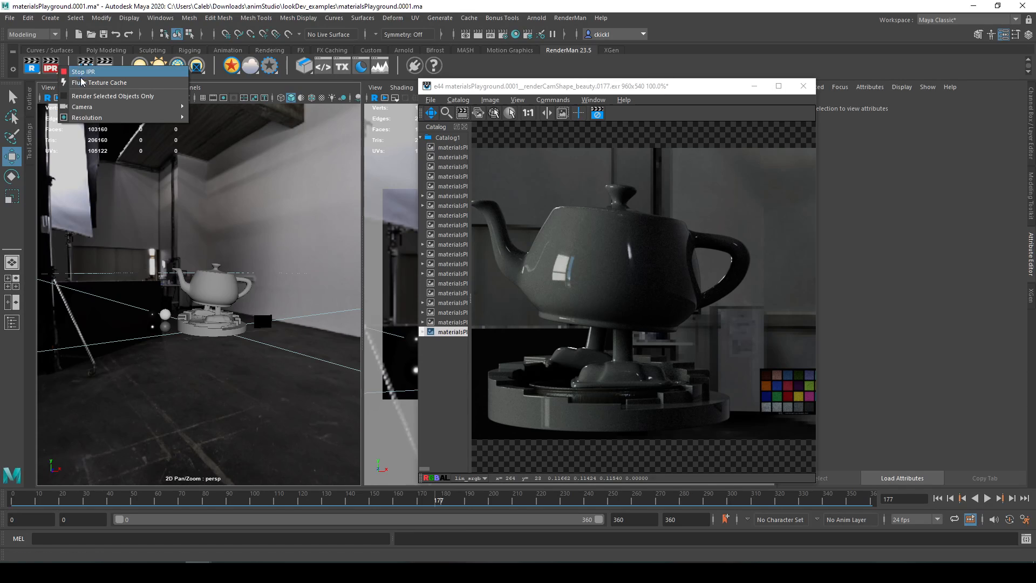
{"action": "left_click", "coordinate": [87, 73]}
{"action": "left_click_drag", "start_coordinate": [677, 91], "coordinate": [623, 97]}
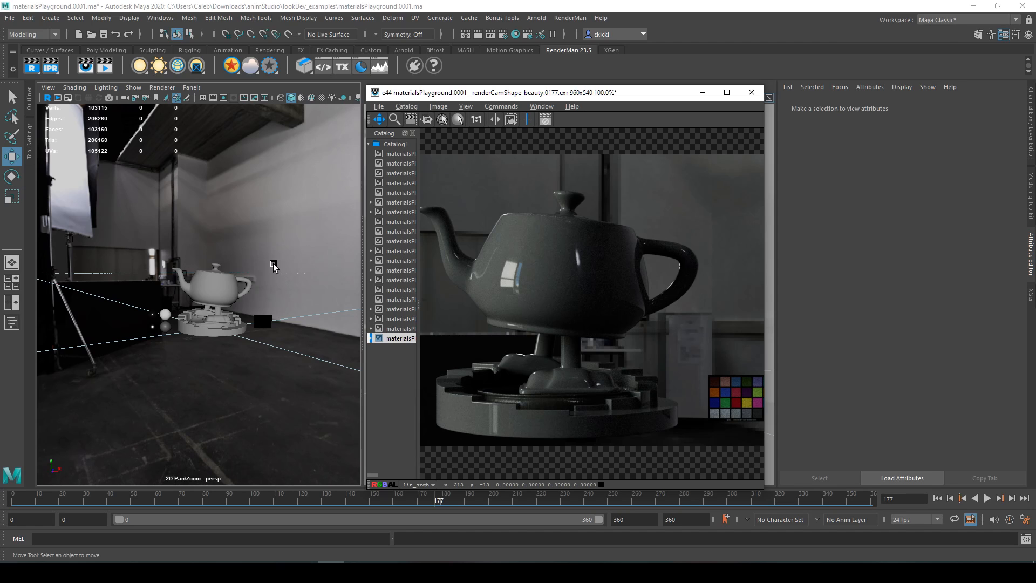
Select the PxrDomeLight in the perspective view and delete it from the scene.
{"action": "left_click_drag", "start_coordinate": [273, 265], "coordinate": [217, 270], "text": "alt"}
{"action": "scroll", "coordinate": [186, 272], "scroll_direction": "up", "scroll_amount": 6}
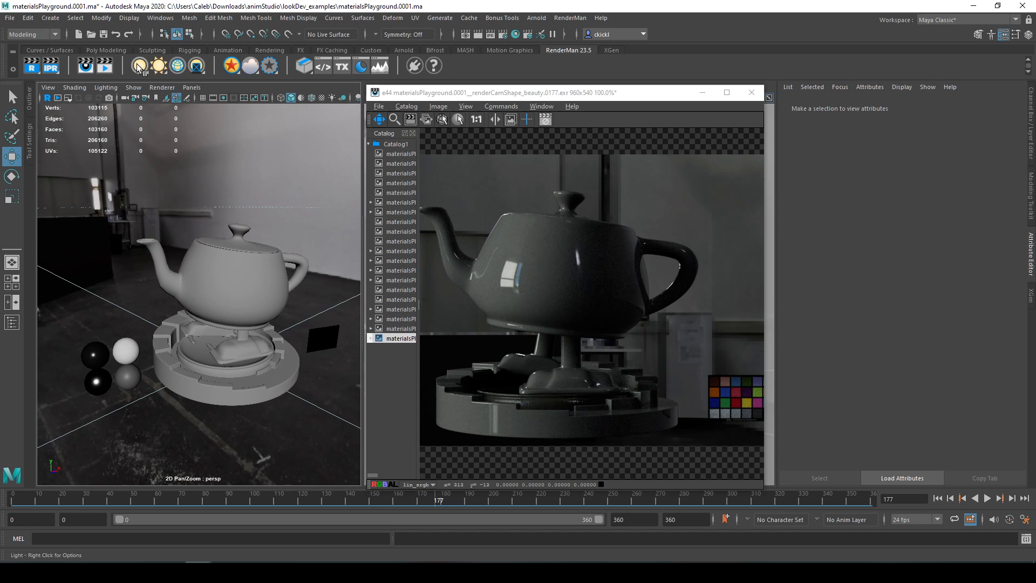
{"action": "right_click", "coordinate": [139, 67]}
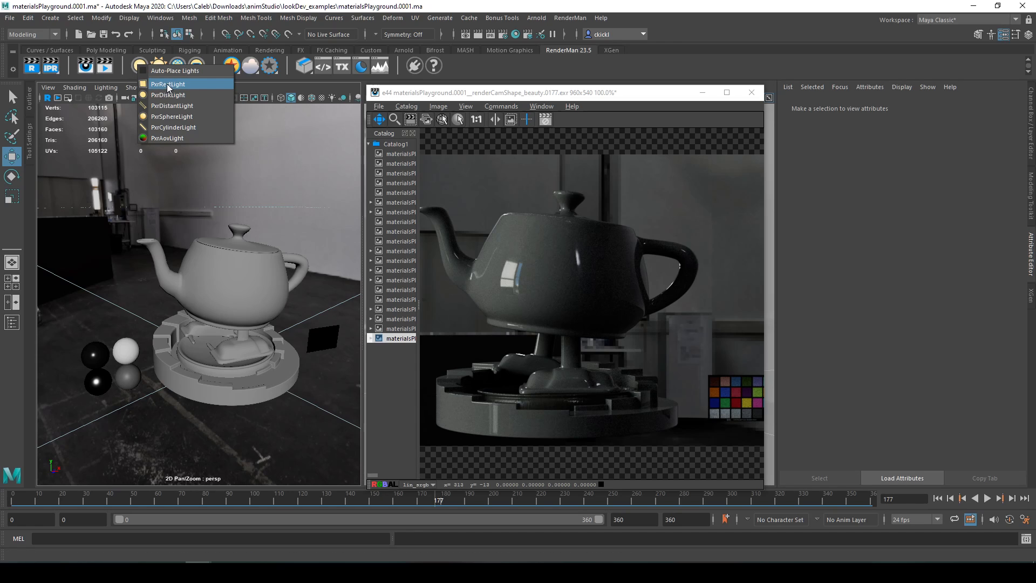
{"action": "left_click", "coordinate": [281, 155]}
{"action": "left_click_drag", "start_coordinate": [135, 293], "coordinate": [122, 317]}
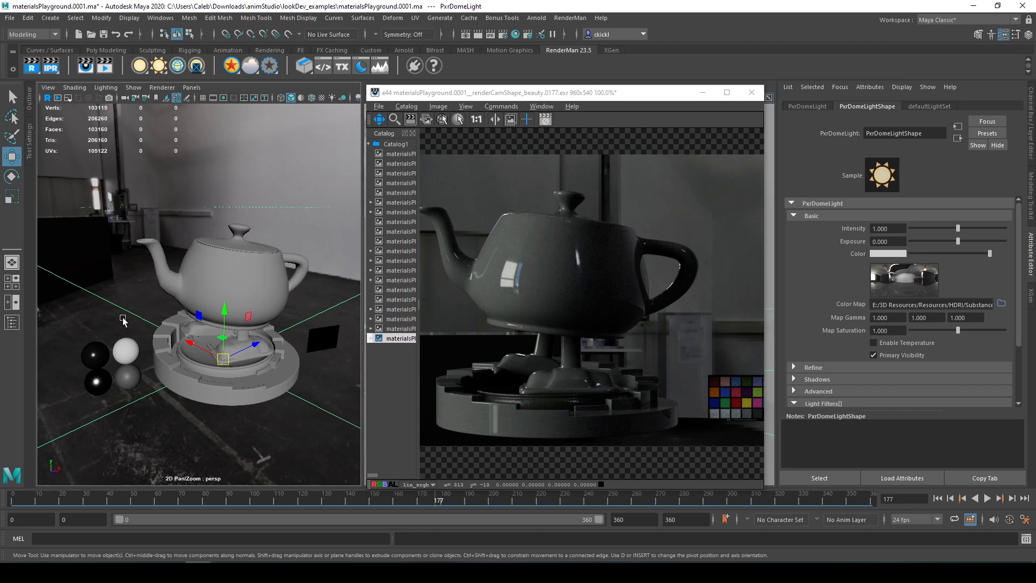
{"action": "key", "text": "Delete"}
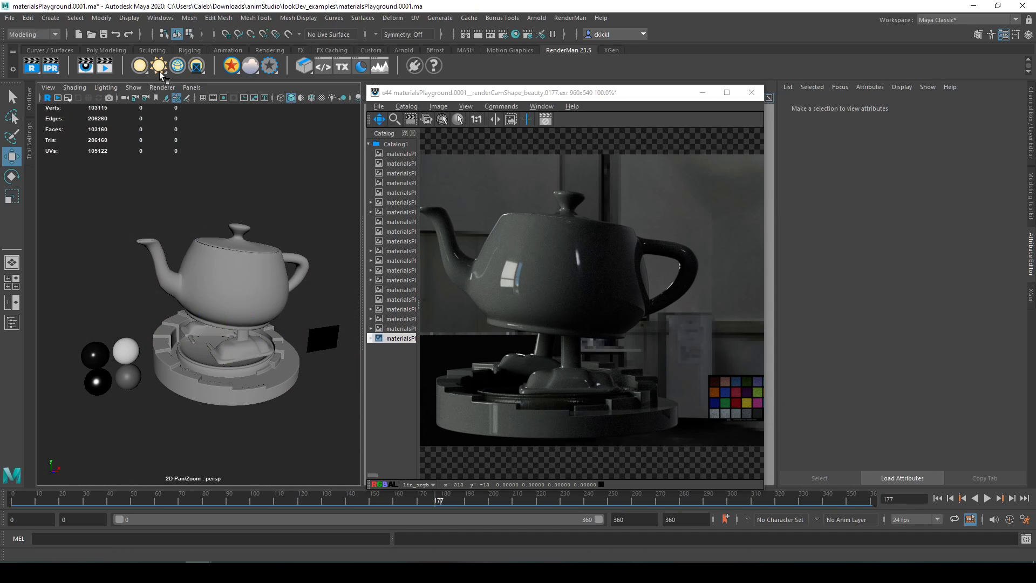
Create a PxrRectLight, move it about 37 cm along negative X to the teapot's spout side, and raise it.
{"action": "right_click", "coordinate": [140, 70]}
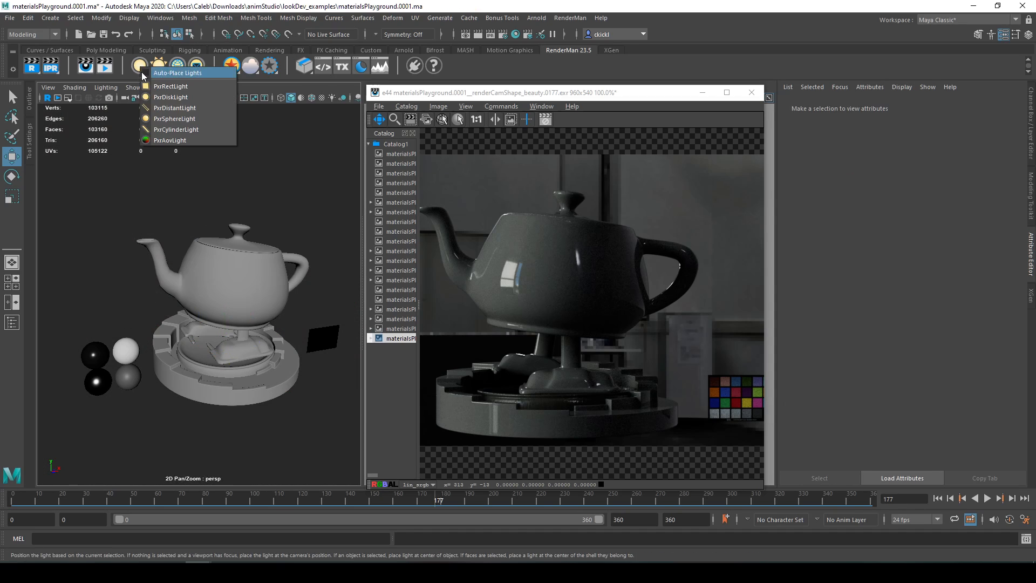
{"action": "left_click", "coordinate": [173, 86]}
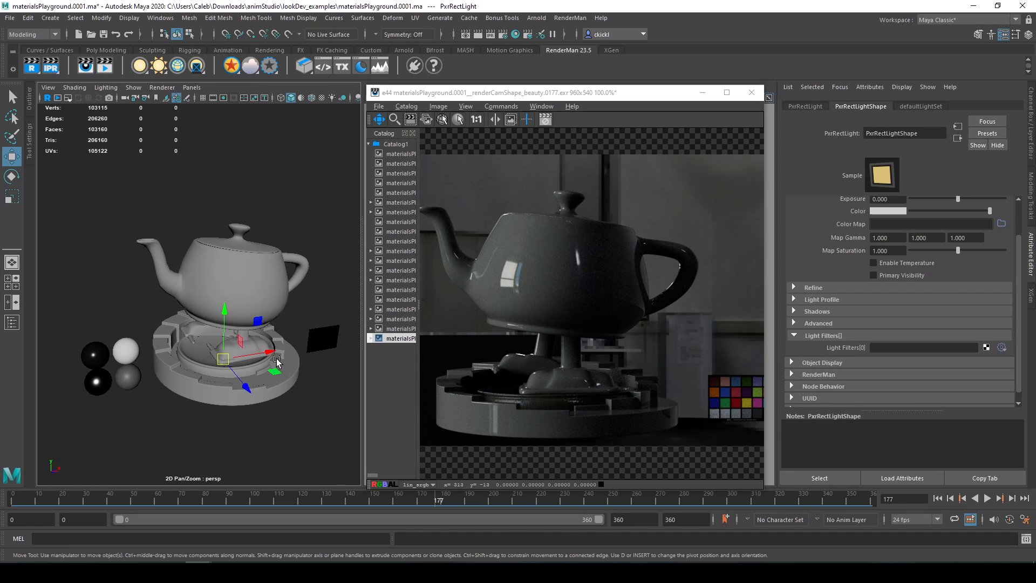
{"action": "left_click_drag", "start_coordinate": [274, 358], "coordinate": [234, 360]}
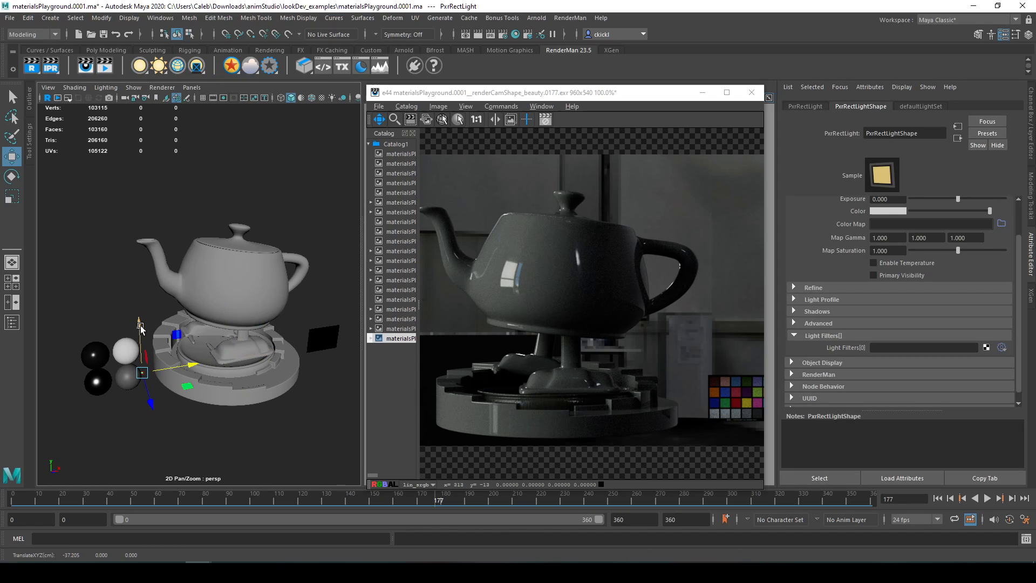
{"action": "left_click_drag", "start_coordinate": [141, 328], "coordinate": [140, 269]}
Enlarge the rectangle light and rotate it around its vertical axis to face the teapot.
{"action": "key", "text": "r"}
{"action": "left_click_drag", "start_coordinate": [139, 313], "coordinate": [75, 339]}
{"action": "key", "text": "e"}
{"action": "key", "text": "w"}
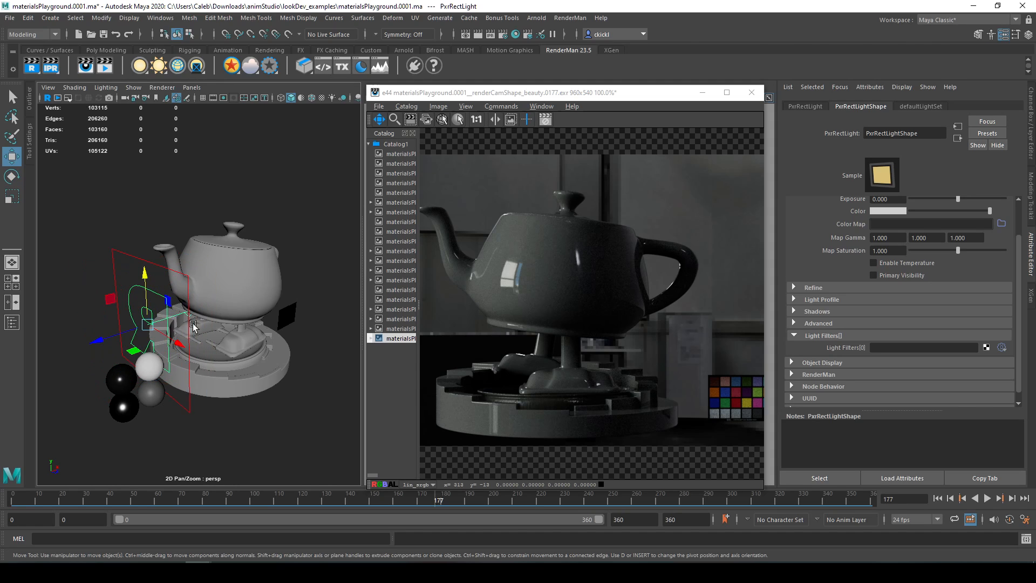
Raise the rectangle light to spout height and shift it horizontally beside the teapot.
{"action": "left_click_drag", "start_coordinate": [143, 276], "coordinate": [143, 201]}
{"action": "left_click_drag", "start_coordinate": [189, 239], "coordinate": [152, 280], "text": "alt"}
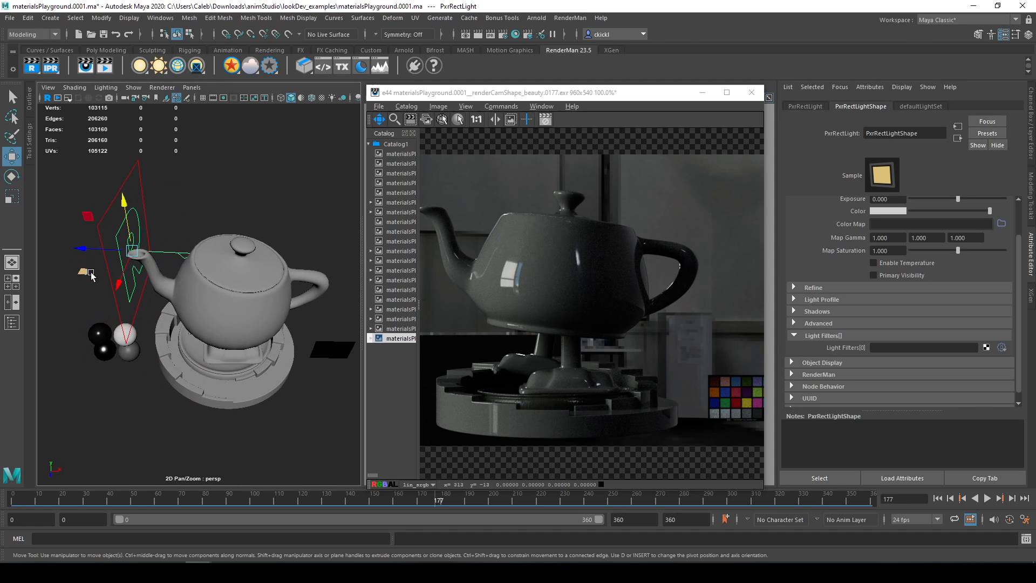
{"action": "left_click_drag", "start_coordinate": [88, 275], "coordinate": [165, 292]}
Tilt the rectangle light down toward the teapot and frame the light and whole teapot in the perspective view.
{"action": "key", "text": "e"}
{"action": "left_click_drag", "start_coordinate": [101, 212], "coordinate": [125, 191]}
{"action": "left_click_drag", "start_coordinate": [223, 163], "coordinate": [226, 196], "text": "alt"}
{"action": "middle_click_drag", "start_coordinate": [227, 196], "coordinate": [301, 189], "text": "alt"}
{"action": "left_click_drag", "start_coordinate": [300, 189], "coordinate": [168, 196], "text": "alt"}
{"action": "left_click_drag", "start_coordinate": [217, 227], "coordinate": [209, 256], "text": "alt"}
{"action": "key", "text": "q"}
{"action": "mouse_move", "coordinate": [263, 343]}
{"action": "left_mouse_down", "text": "alt"}
{"action": "mouse_move", "coordinate": [240, 342]}
{"action": "mouse_move", "coordinate": [325, 341]}
{"action": "mouse_move", "coordinate": [278, 350]}
{"action": "left_mouse_up", "text": "alt"}
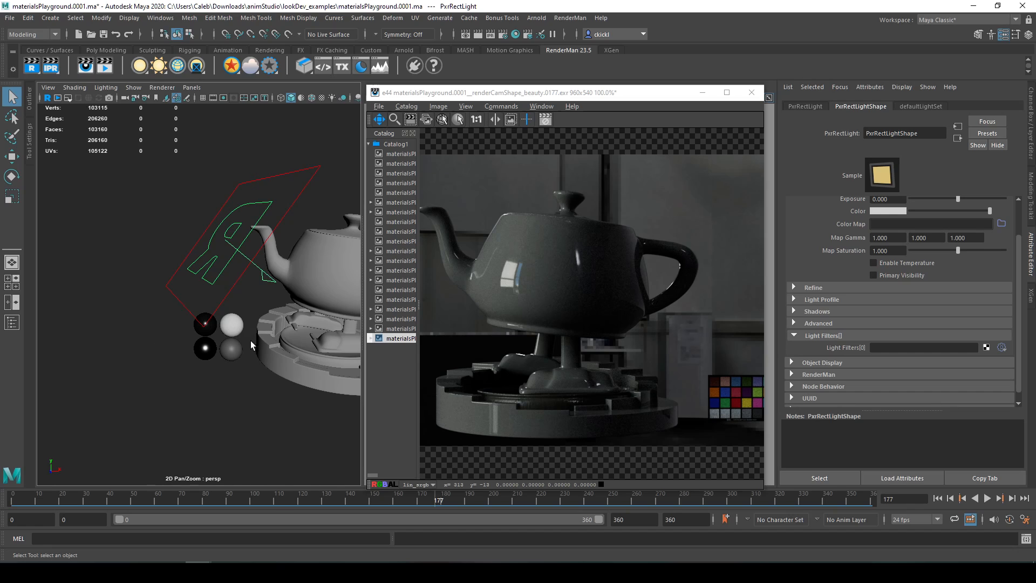
{"action": "scroll", "coordinate": [253, 345], "scroll_direction": "down", "scroll_amount": 5}
{"action": "middle_click_drag", "start_coordinate": [251, 338], "coordinate": [208, 344], "text": "alt"}
{"action": "scroll", "coordinate": [213, 317], "scroll_direction": "up", "scroll_amount": 4}
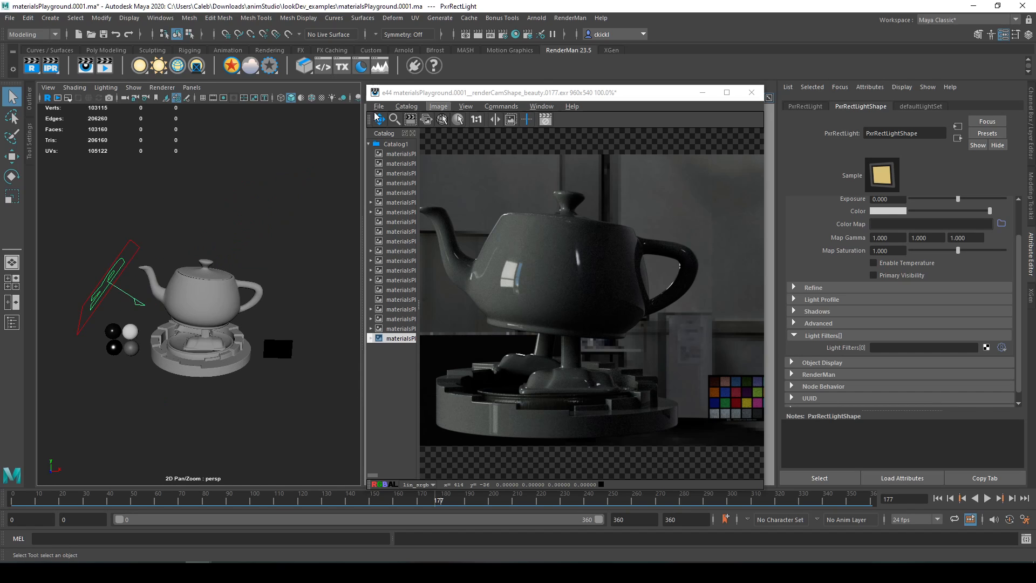
Start a live render of renderCam, place the image viewer over the perspective view, and fit the whole rendered frame in it.
{"action": "left_click_drag", "start_coordinate": [556, 97], "coordinate": [491, 130]}
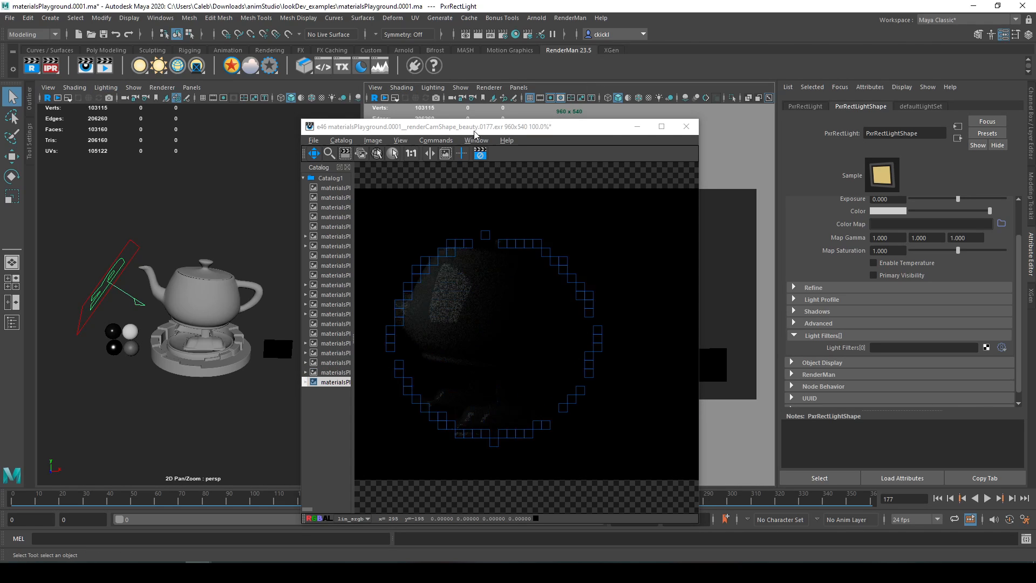
{"action": "left_click_drag", "start_coordinate": [473, 130], "coordinate": [302, 125]}
{"action": "scroll", "coordinate": [307, 264], "scroll_direction": "down", "scroll_amount": 2}
{"action": "scroll", "coordinate": [307, 264], "scroll_direction": "down", "scroll_amount": 2}
{"action": "scroll", "coordinate": [307, 296], "scroll_direction": "up", "scroll_amount": 1}
{"action": "left_click_drag", "start_coordinate": [299, 296], "coordinate": [367, 324]}
Live render the perspective camera instead and move the image viewer aside to compare with the viewport.
{"action": "left_click_drag", "start_coordinate": [367, 123], "coordinate": [286, 141]}
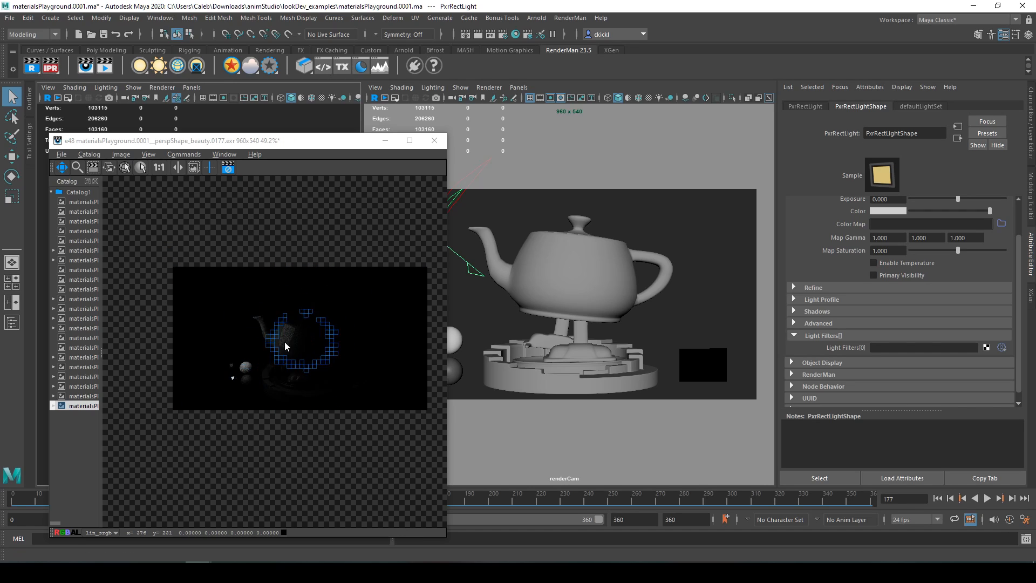
{"action": "left_click_drag", "start_coordinate": [255, 148], "coordinate": [679, 142]}
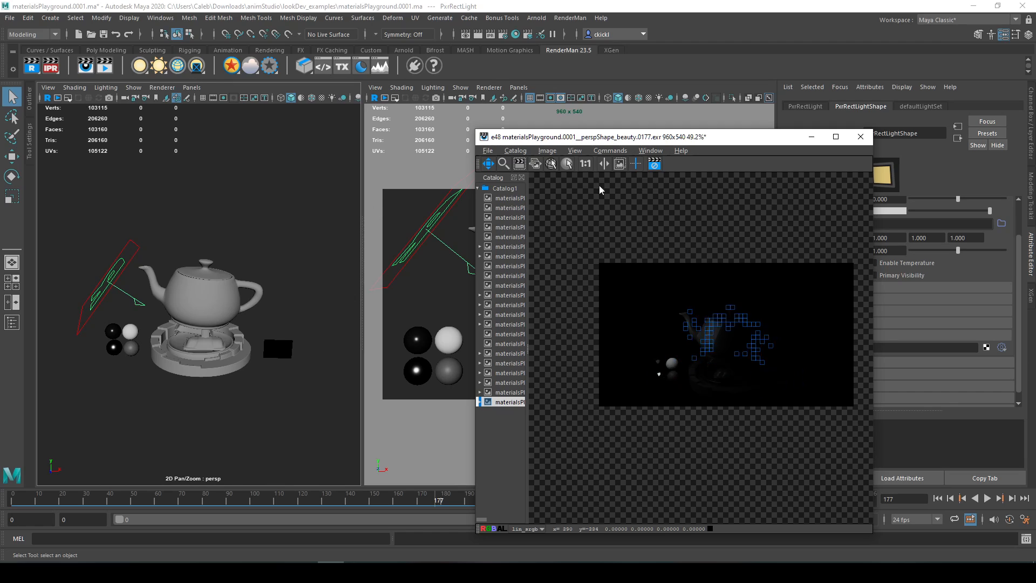
{"action": "left_click_drag", "start_coordinate": [750, 138], "coordinate": [313, 133]}
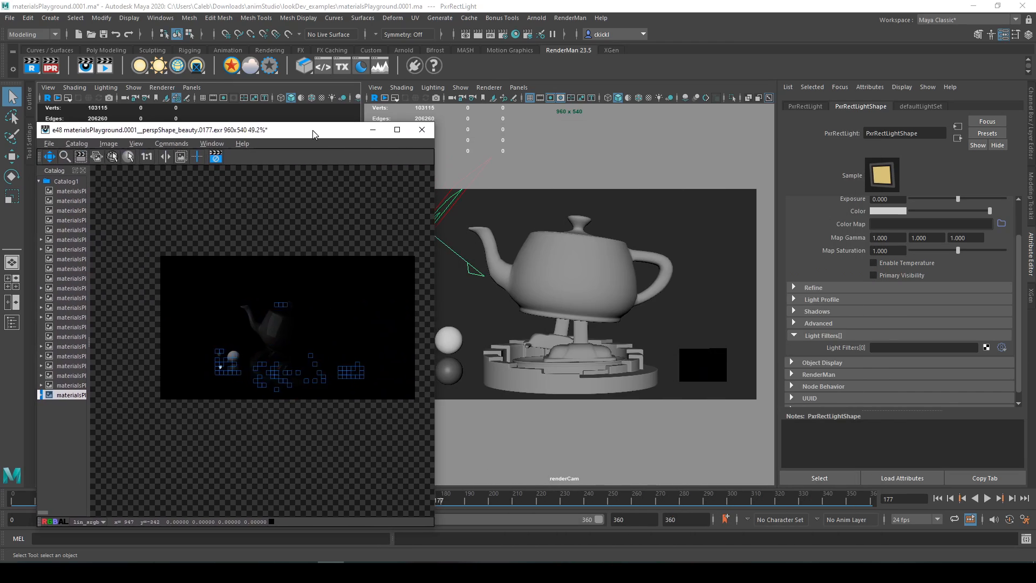
Switch the live render back to renderCam and move the image viewer off the perspective view.
{"action": "left_click", "coordinate": [641, 83]}
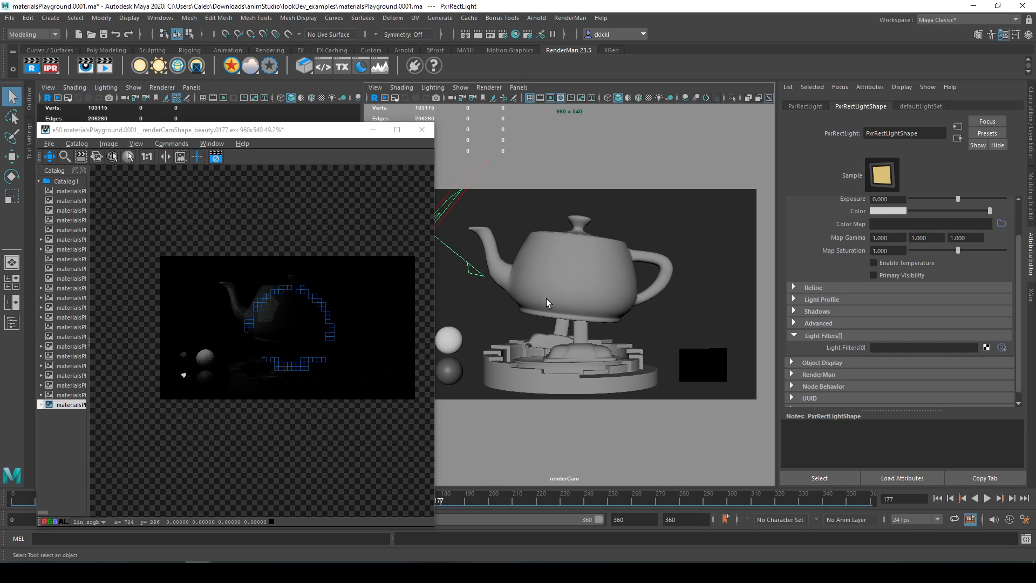
{"action": "left_click_drag", "start_coordinate": [242, 131], "coordinate": [597, 95]}
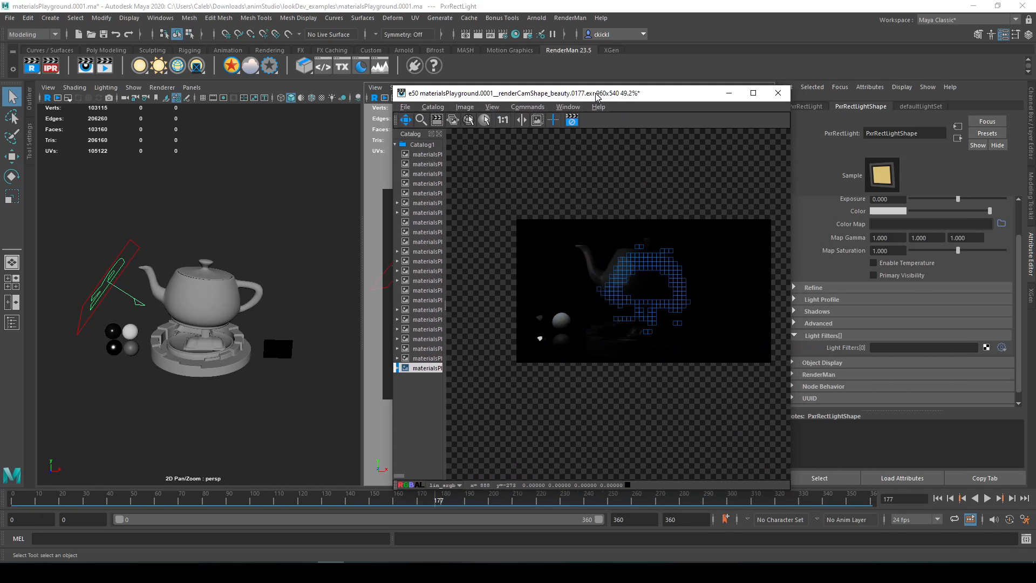
Move the rectangle light forward along its local X axis toward the reference spheres, with its basic attributes and the render in view.
{"action": "key", "text": "w"}
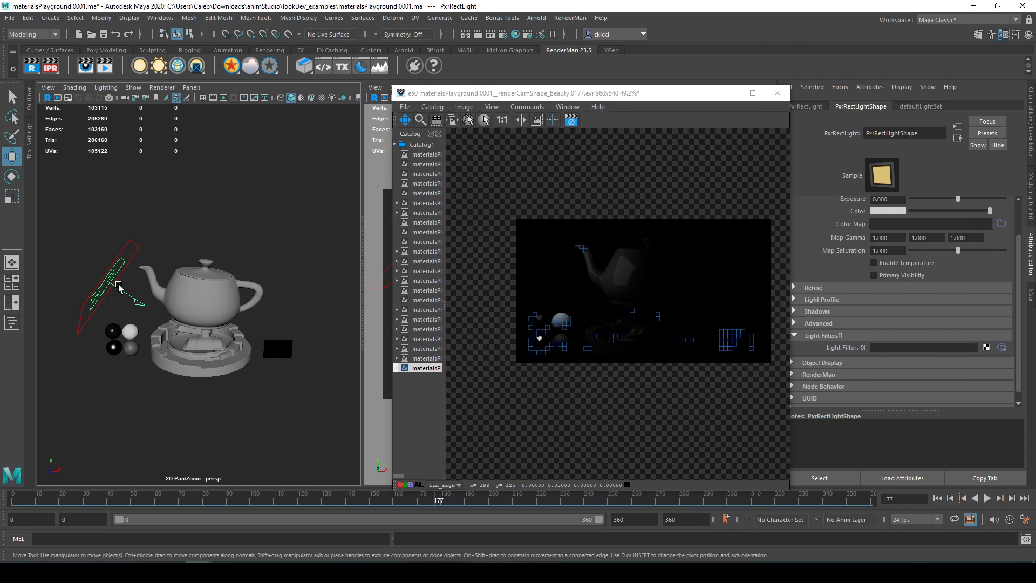
{"action": "left_click_drag", "start_coordinate": [111, 288], "coordinate": [219, 287], "text": "alt"}
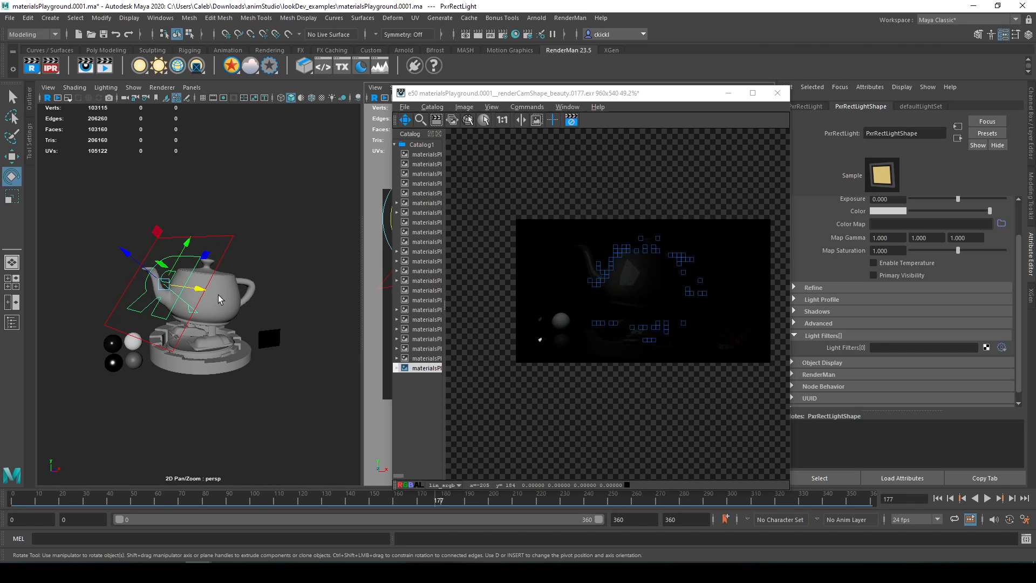
{"action": "key", "text": "q"}
{"action": "key", "text": "w"}
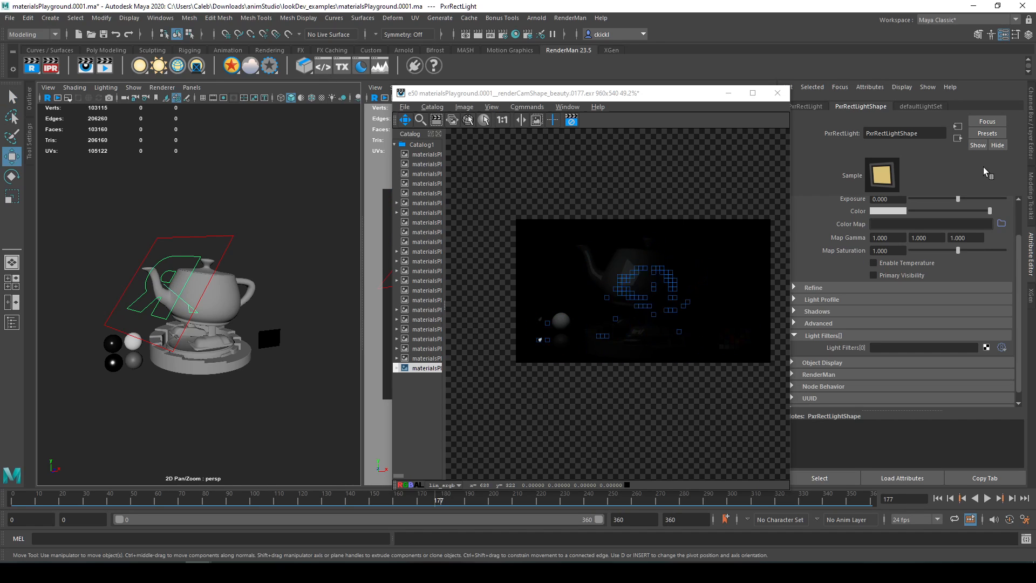
{"action": "scroll", "coordinate": [846, 222], "scroll_direction": "up", "scroll_amount": 3}
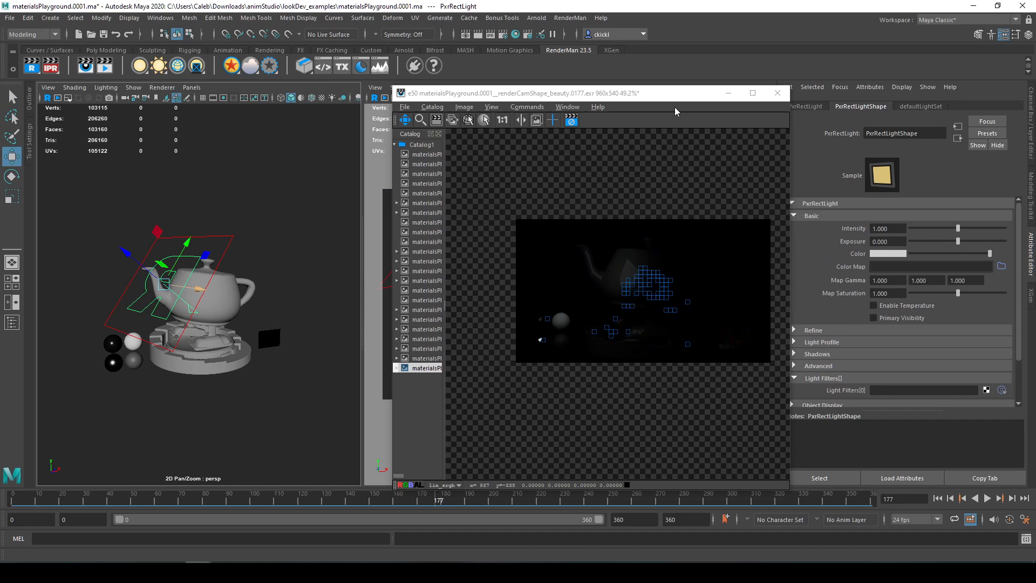
{"action": "left_click_drag", "start_coordinate": [674, 95], "coordinate": [648, 91]}
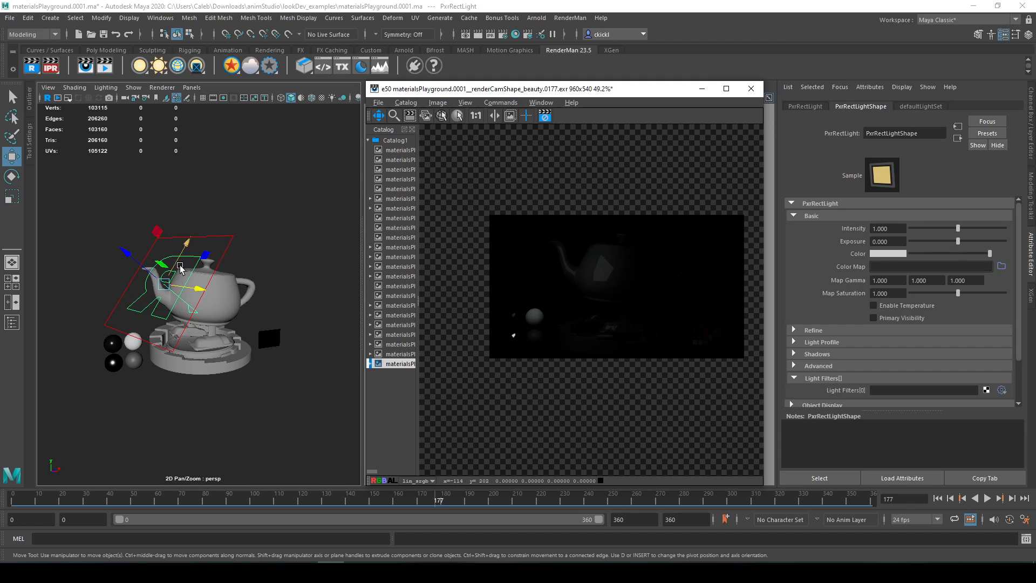
{"action": "left_click_drag", "start_coordinate": [199, 283], "coordinate": [158, 304]}
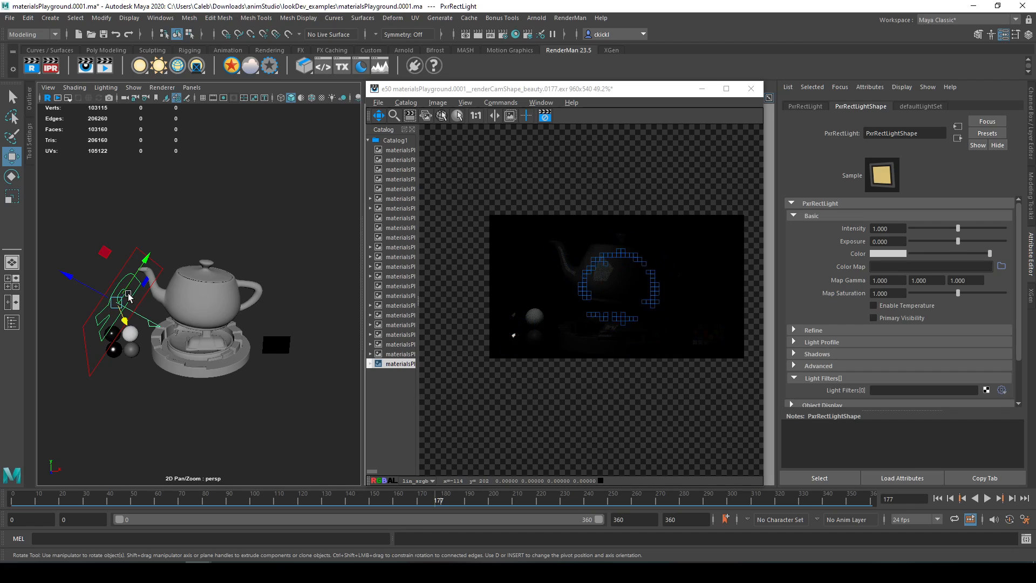
Raise the rectangle light's exposure to about 3.6.
{"action": "key", "text": "e"}
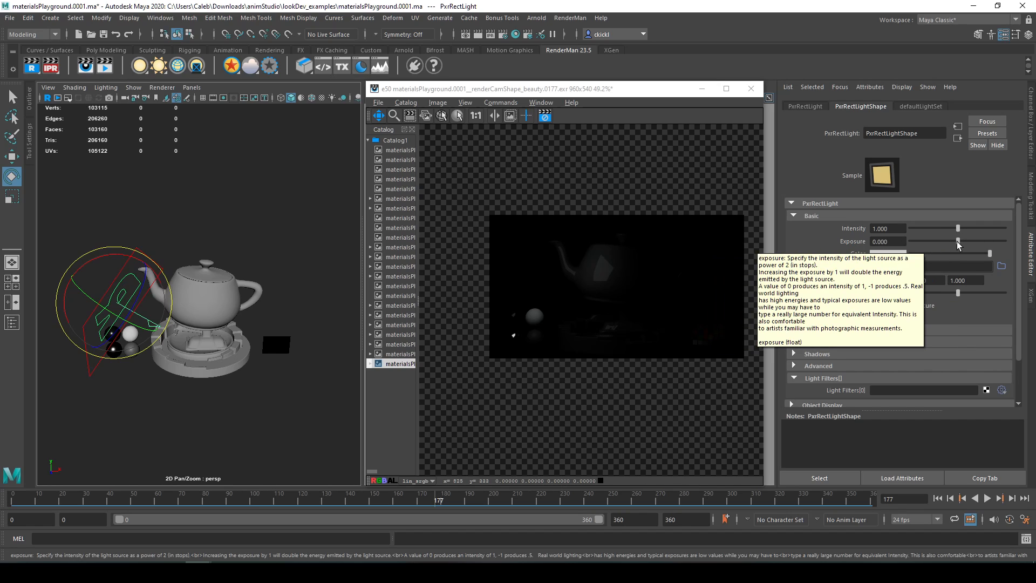
{"action": "left_click_drag", "start_coordinate": [957, 242], "coordinate": [973, 243]}
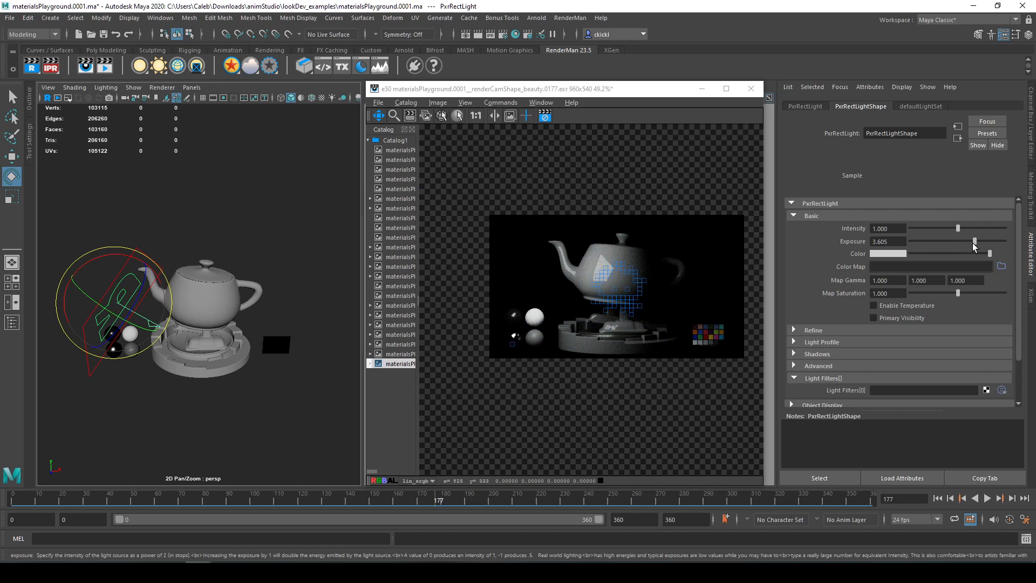
Undo the last exposure increase and set the primary specular roughness of the teapot body's PxrSurface material to about 0.396.
{"action": "key", "text": "ctrl+z"}
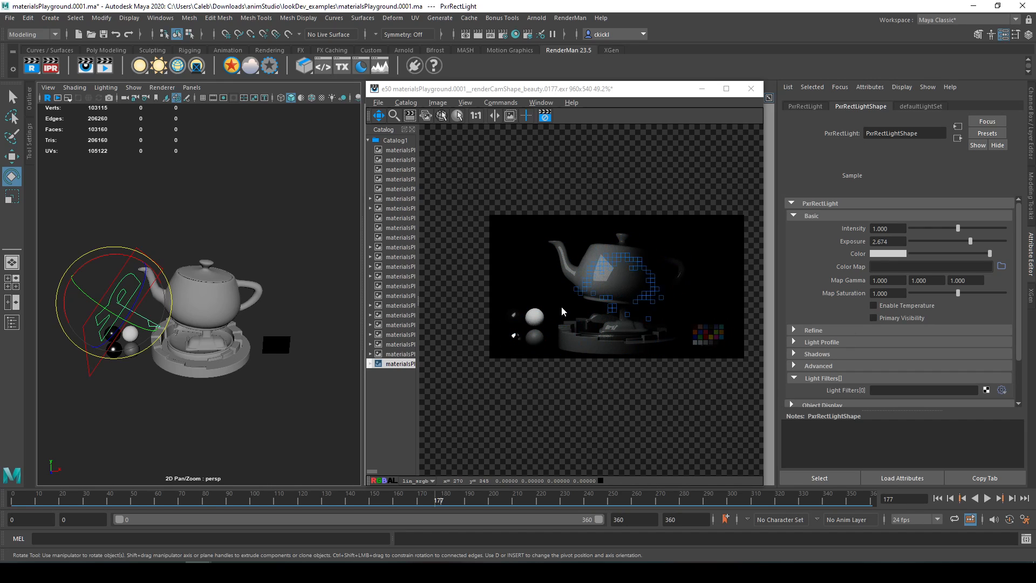
{"action": "key", "text": "q"}
{"action": "left_click", "coordinate": [222, 302]}
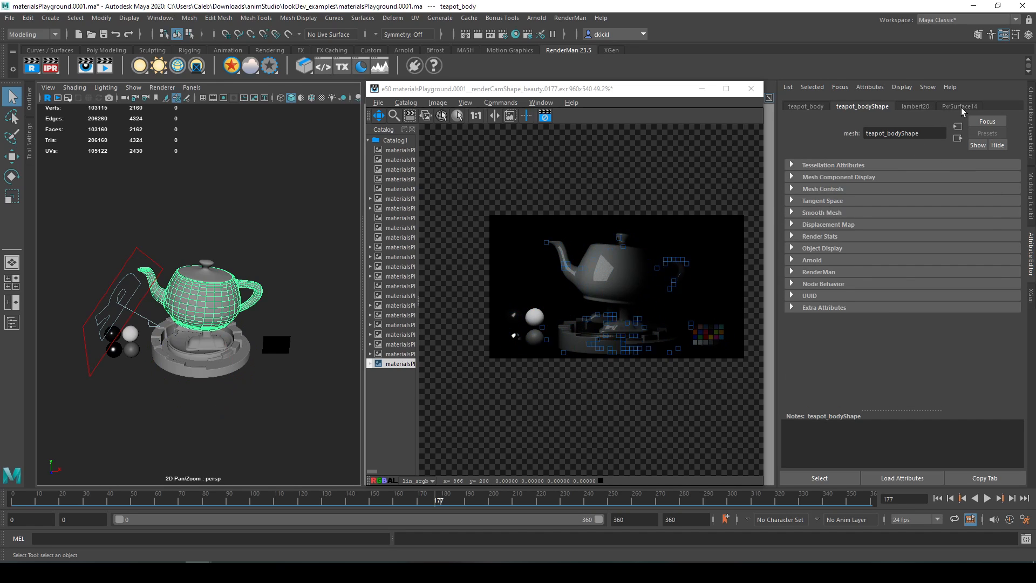
{"action": "left_click", "coordinate": [960, 108]}
{"action": "left_click_drag", "start_coordinate": [919, 354], "coordinate": [940, 355]}
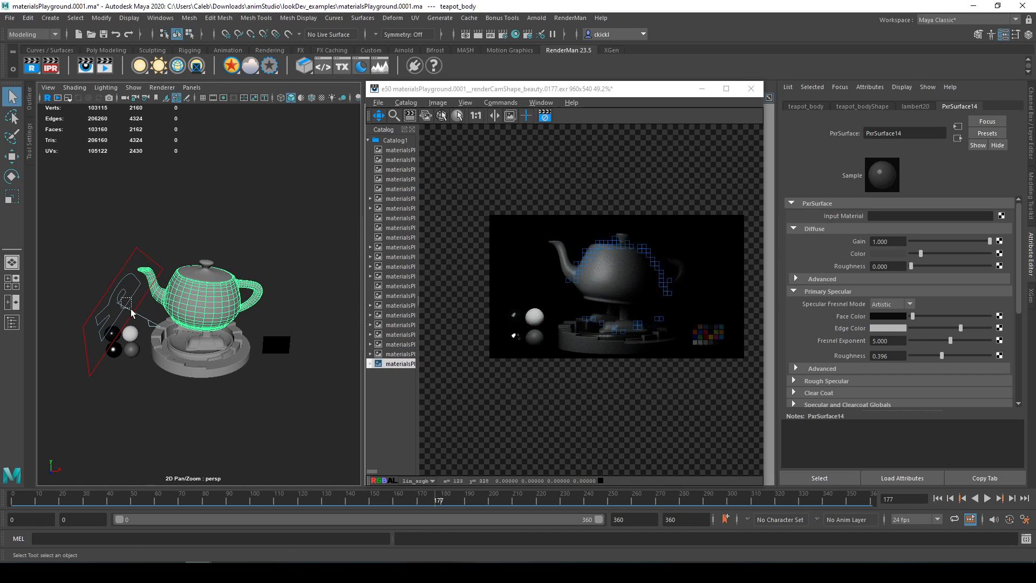
Select the rectangle light, set its intensity to 0 to test the render, and restore the intensity to 1.
{"action": "left_click", "coordinate": [154, 325]}
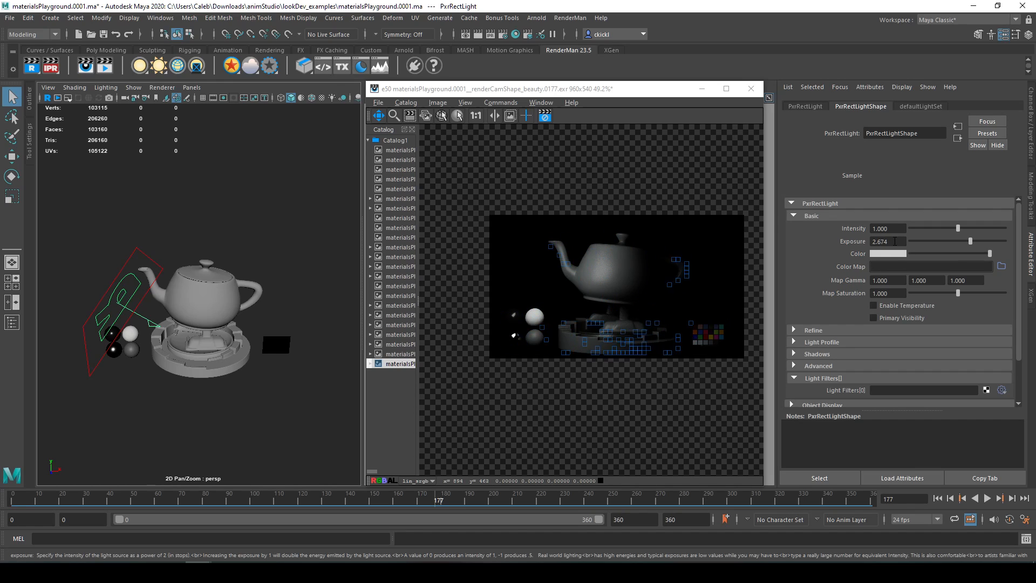
{"action": "left_click_drag", "start_coordinate": [970, 242], "coordinate": [973, 241]}
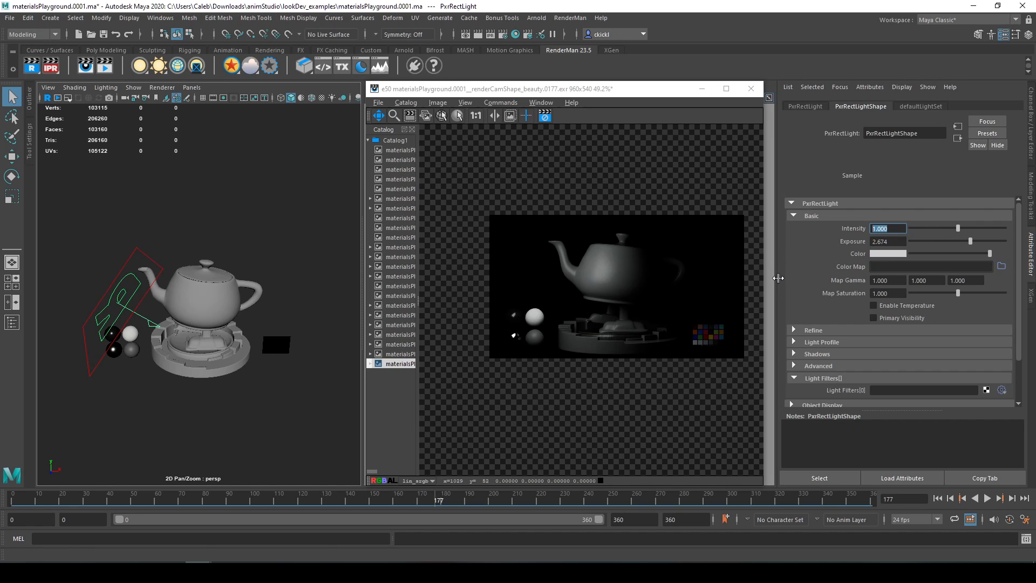
{"action": "type", "text": "0"}
{"action": "key", "text": "Return"}
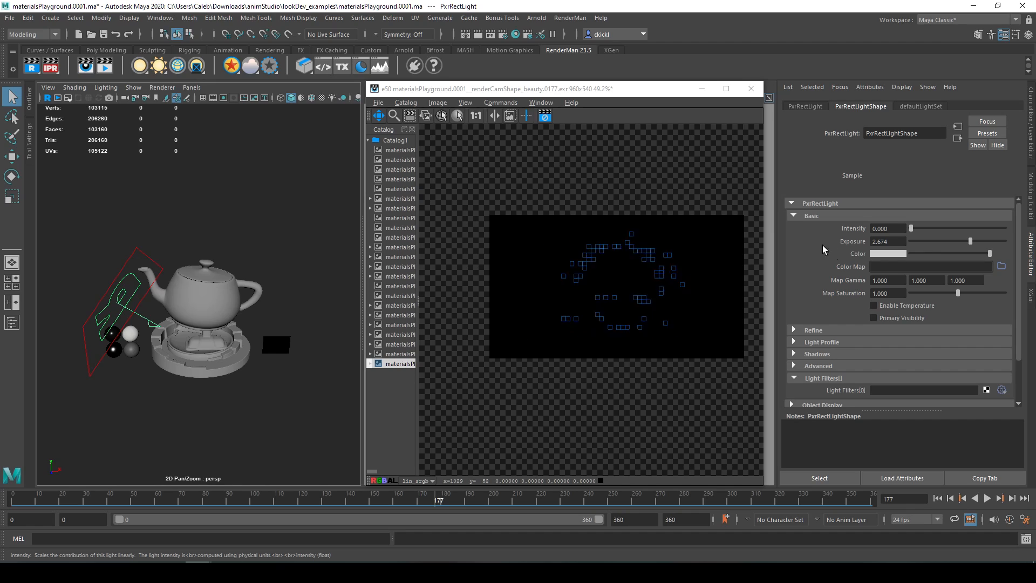
{"action": "left_click", "coordinate": [829, 226]}
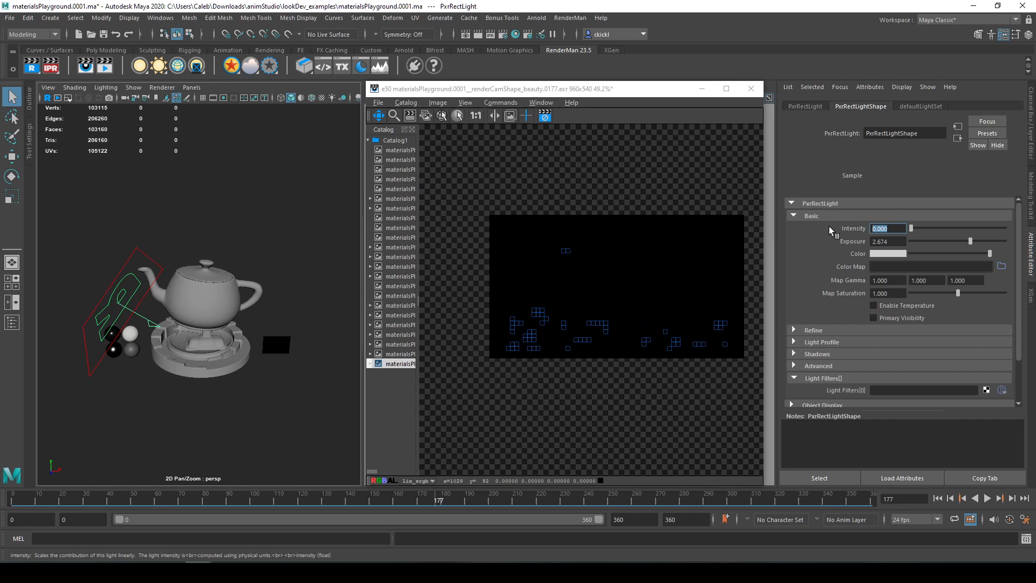
{"action": "type", "text": "1"}
{"action": "key", "text": "Return"}
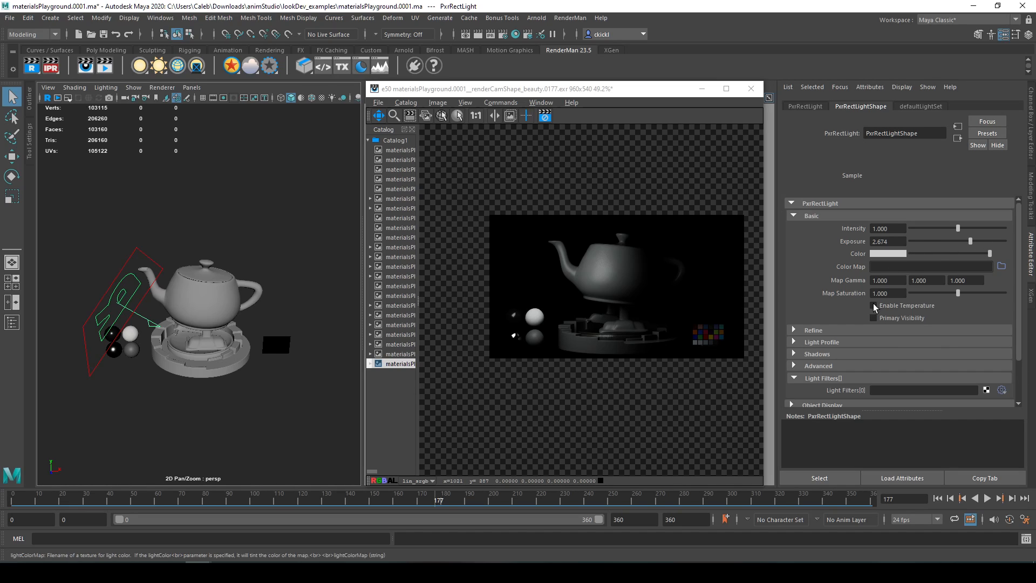
Try red, blue, orange and a pale warm white as the rectangle light's color in the live render.
{"action": "left_click", "coordinate": [896, 254]}
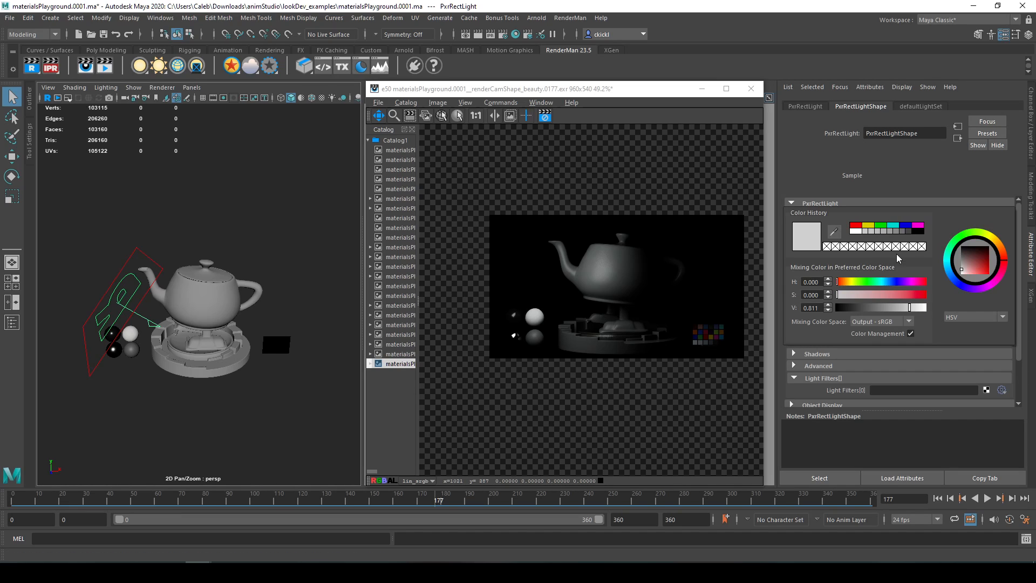
{"action": "left_click", "coordinate": [856, 225]}
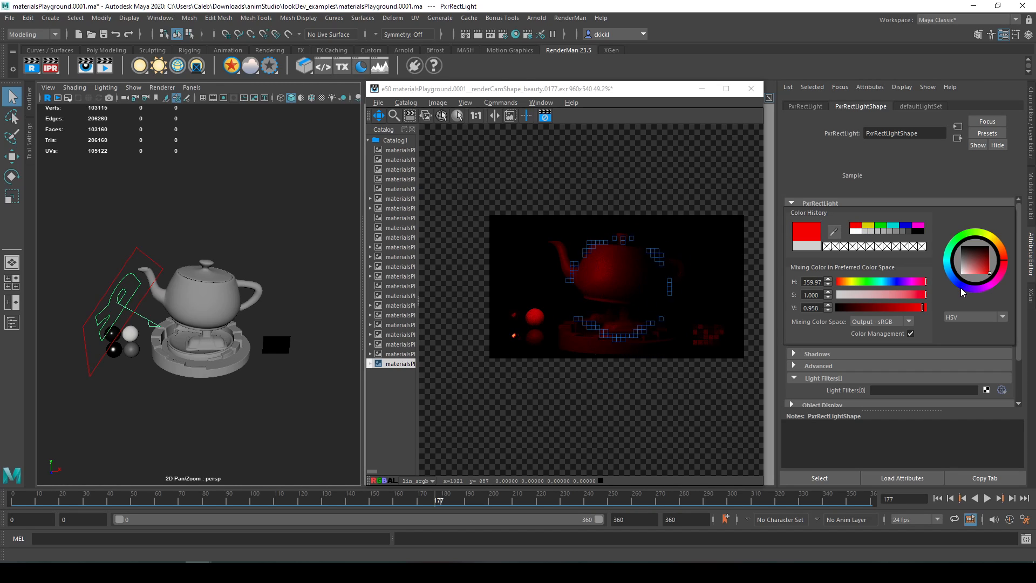
{"action": "left_click_drag", "start_coordinate": [961, 291], "coordinate": [957, 284]}
{"action": "left_click", "coordinate": [999, 244]}
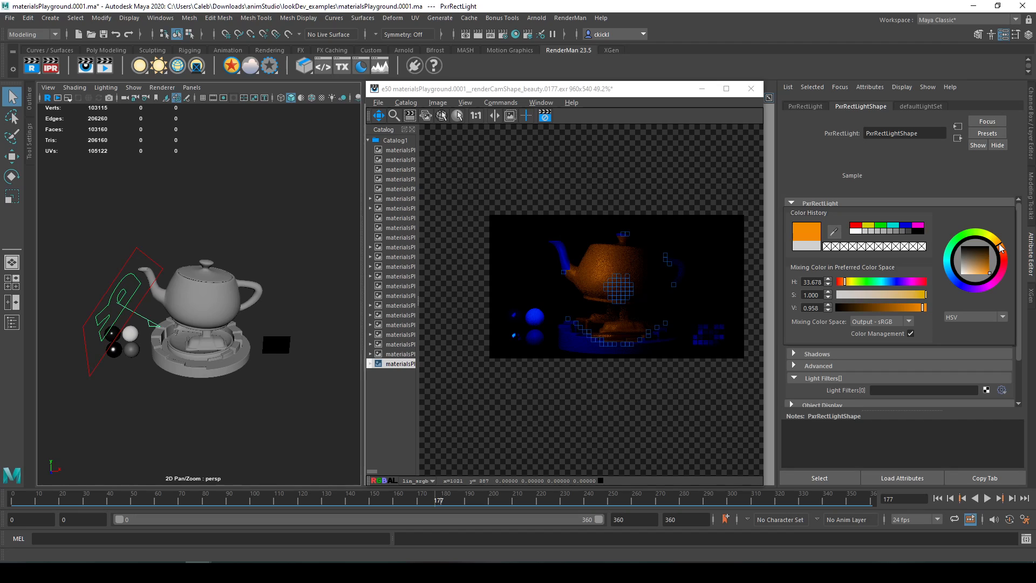
{"action": "left_click_drag", "start_coordinate": [890, 295], "coordinate": [849, 297]}
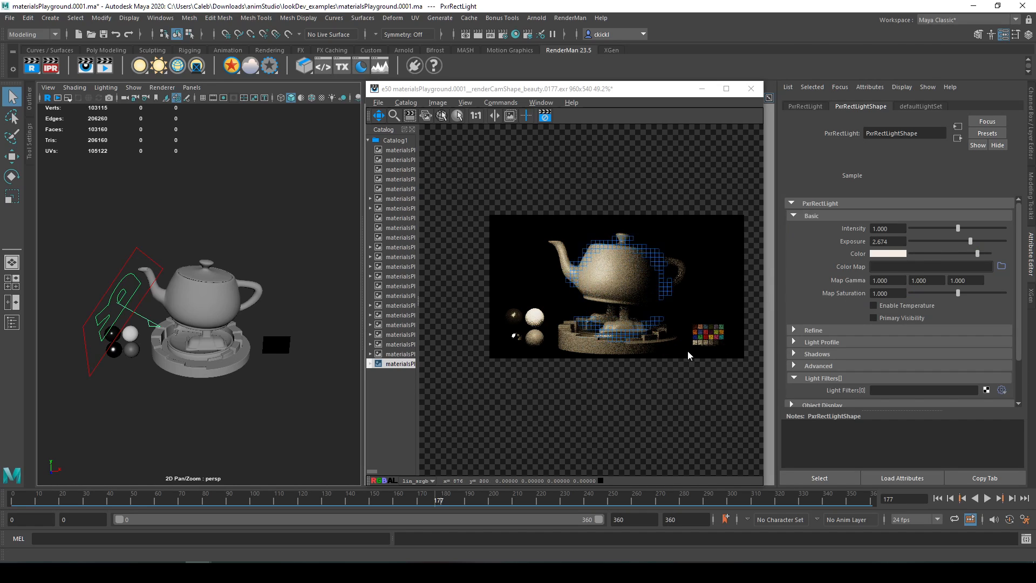
Return the rectangle light's color to light grey and enable its color temperature.
{"action": "left_click", "coordinate": [888, 254]}
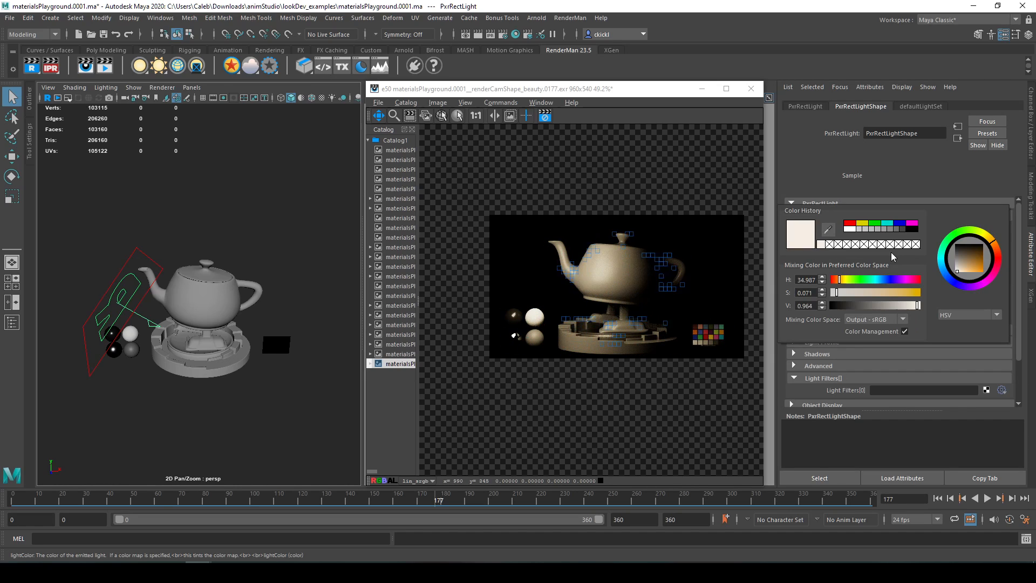
{"action": "left_click", "coordinate": [851, 228]}
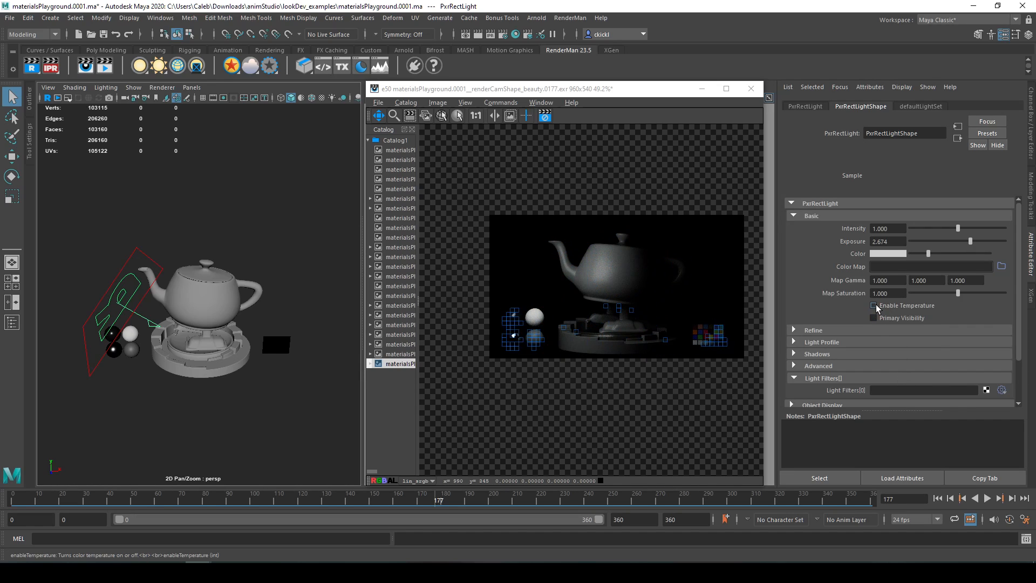
{"action": "left_click", "coordinate": [874, 305]}
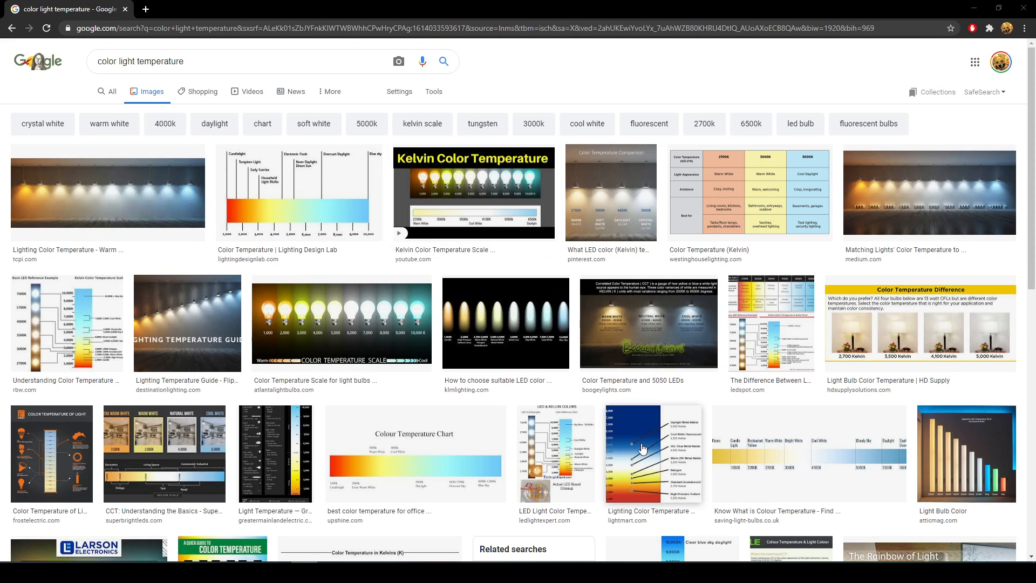
Examine color temperature charts in the browser's image results, opening the LightMart guide and the LED-Colight Kelvin scale.
{"action": "left_click", "coordinate": [663, 467]}
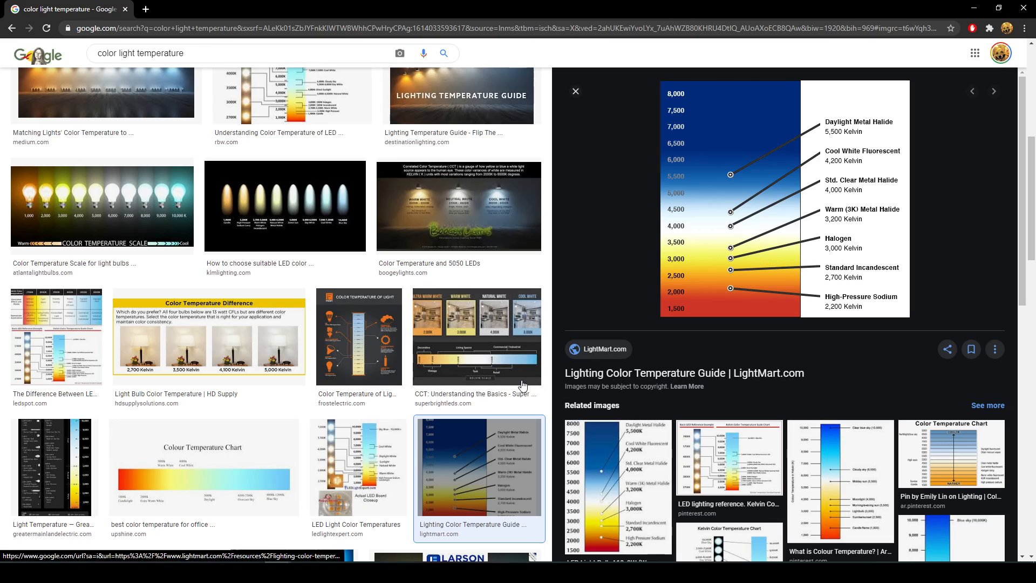
{"action": "scroll", "coordinate": [864, 357], "scroll_direction": "up", "scroll_amount": 1}
{"action": "scroll", "coordinate": [810, 313], "scroll_direction": "up", "scroll_amount": 3}
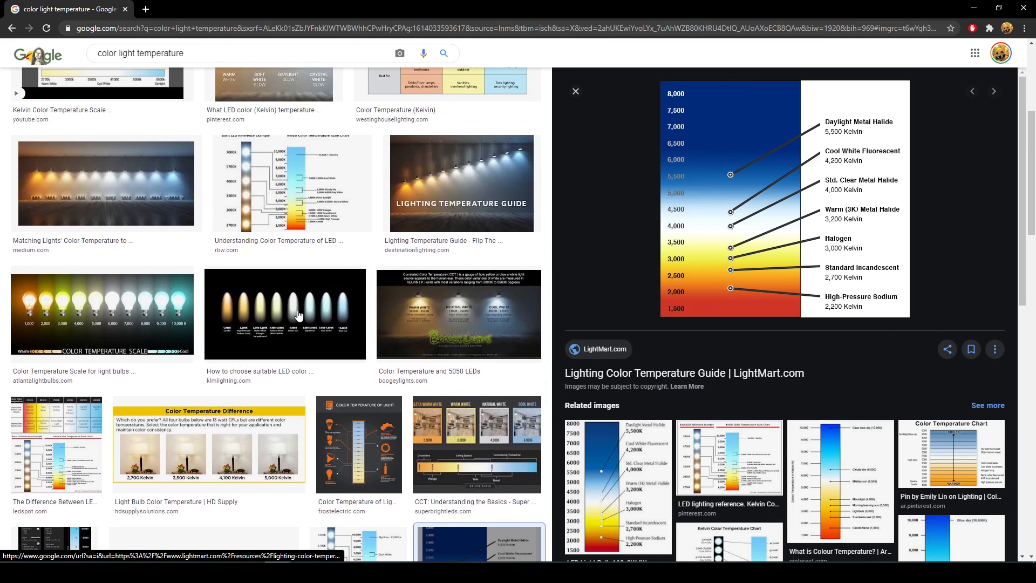
{"action": "scroll", "coordinate": [540, 259], "scroll_direction": "up", "scroll_amount": 3}
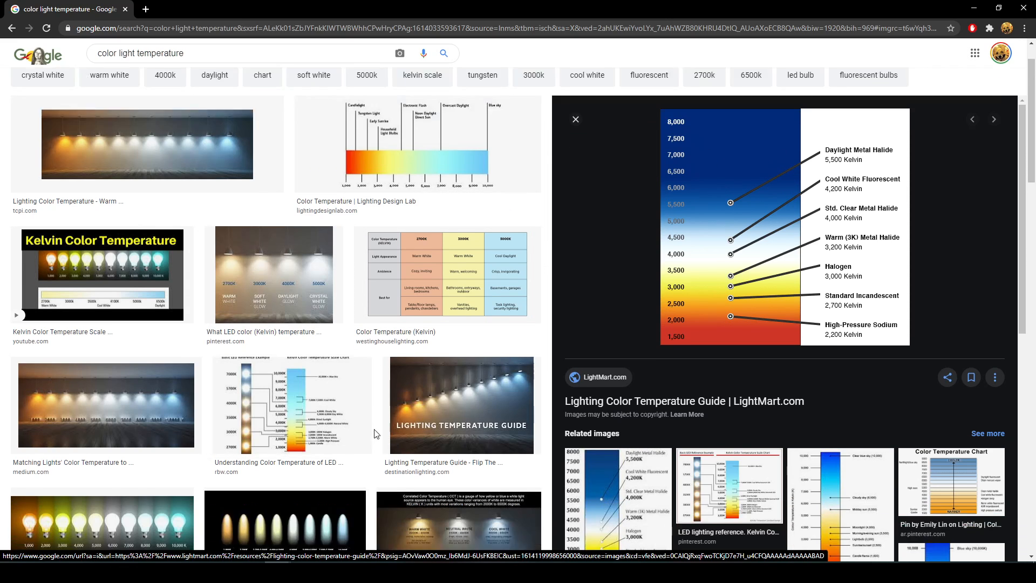
{"action": "scroll", "coordinate": [462, 371], "scroll_direction": "down", "scroll_amount": 3}
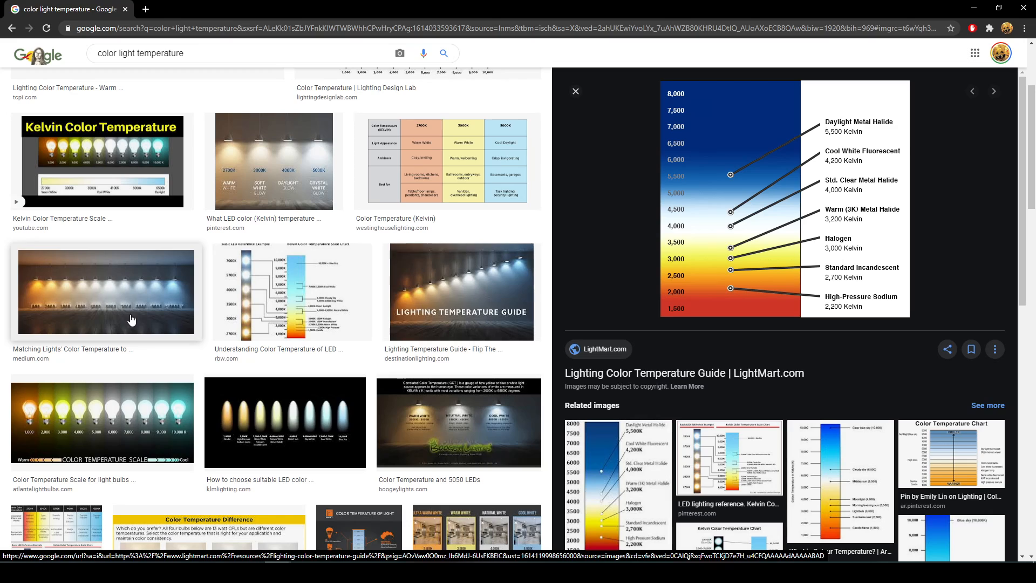
{"action": "scroll", "coordinate": [428, 413], "scroll_direction": "down", "scroll_amount": 6}
{"action": "scroll", "coordinate": [428, 413], "scroll_direction": "down", "scroll_amount": 7}
{"action": "scroll", "coordinate": [388, 415], "scroll_direction": "up", "scroll_amount": 6}
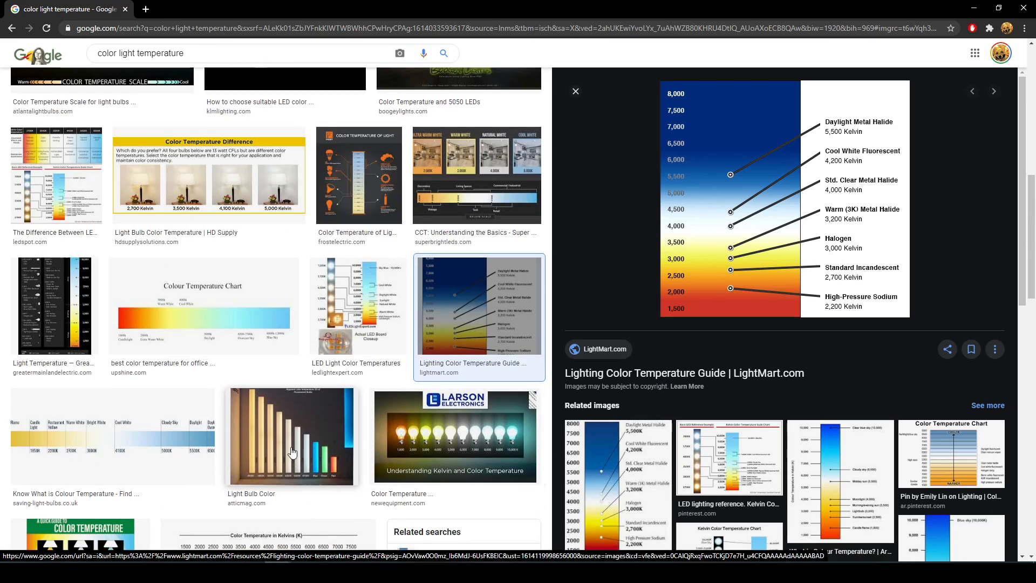
{"action": "scroll", "coordinate": [367, 418], "scroll_direction": "down", "scroll_amount": 4}
{"action": "left_click", "coordinate": [350, 415]}
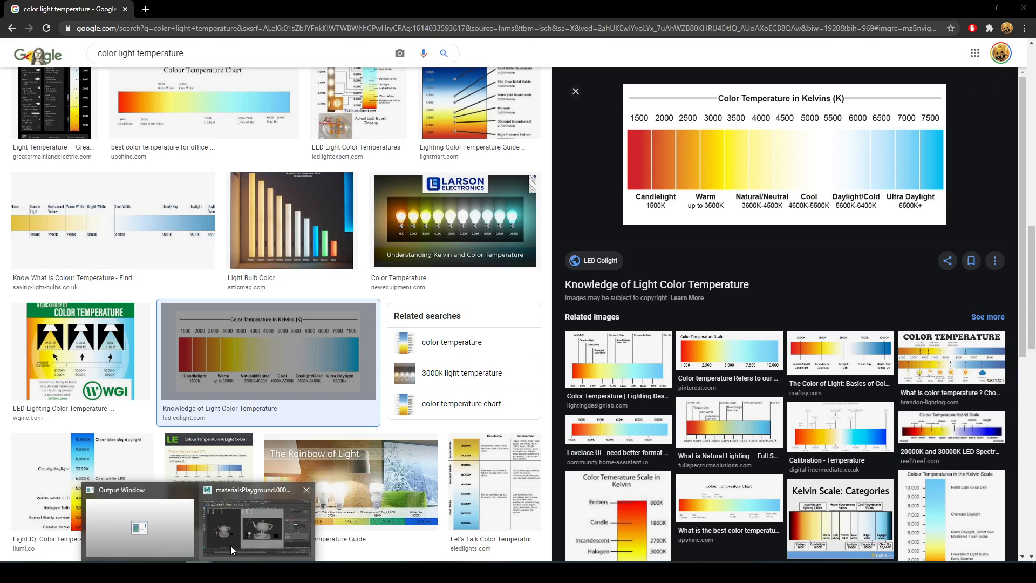
Switch back to Maya, open the rectangle light's temperature value for editing, and bring the image viewer back to the front.
{"action": "left_click", "coordinate": [231, 545]}
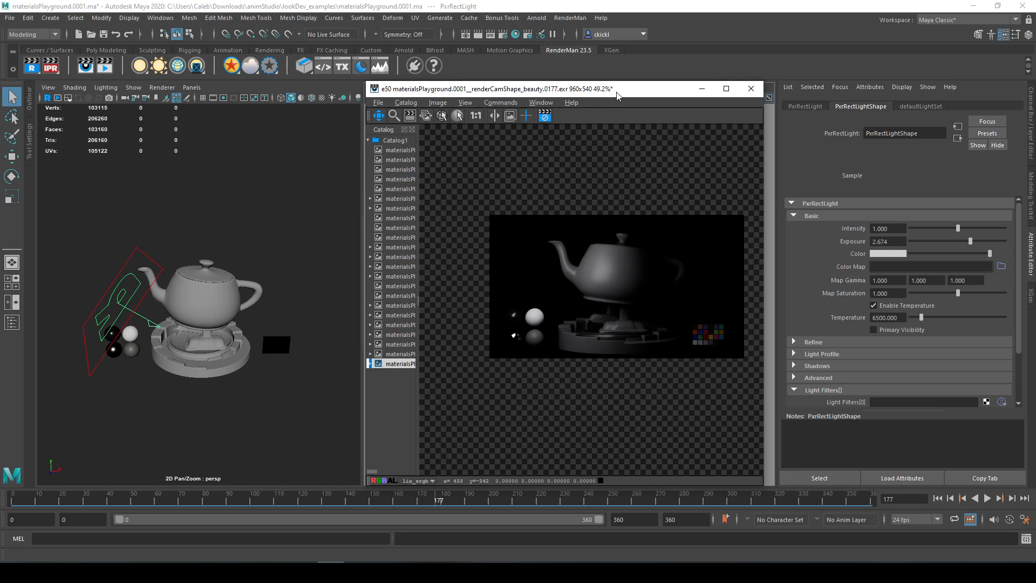
{"action": "left_click", "coordinate": [546, 105]}
{"action": "left_click", "coordinate": [788, 294]}
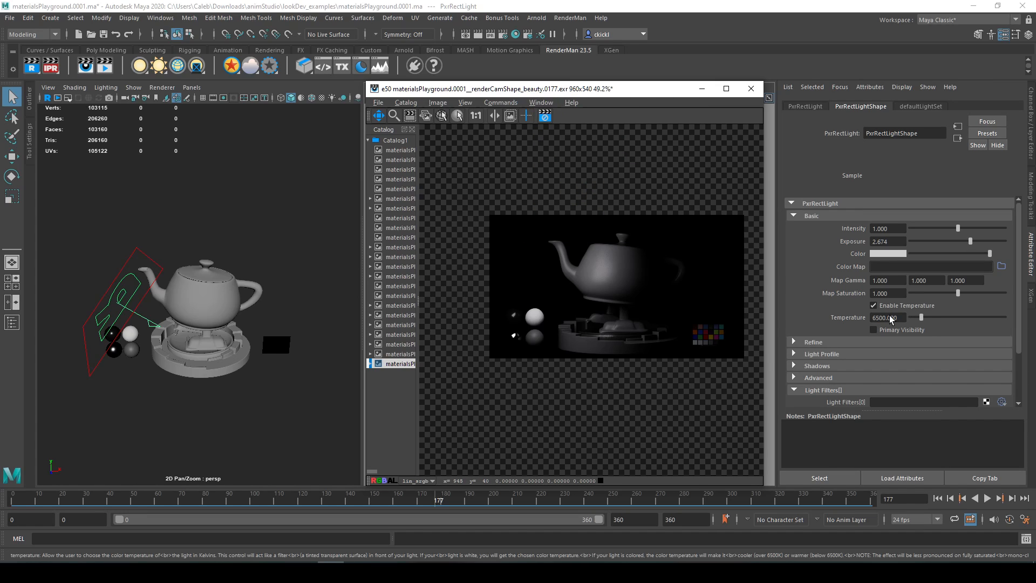
{"action": "left_click_drag", "start_coordinate": [897, 321], "coordinate": [834, 321]}
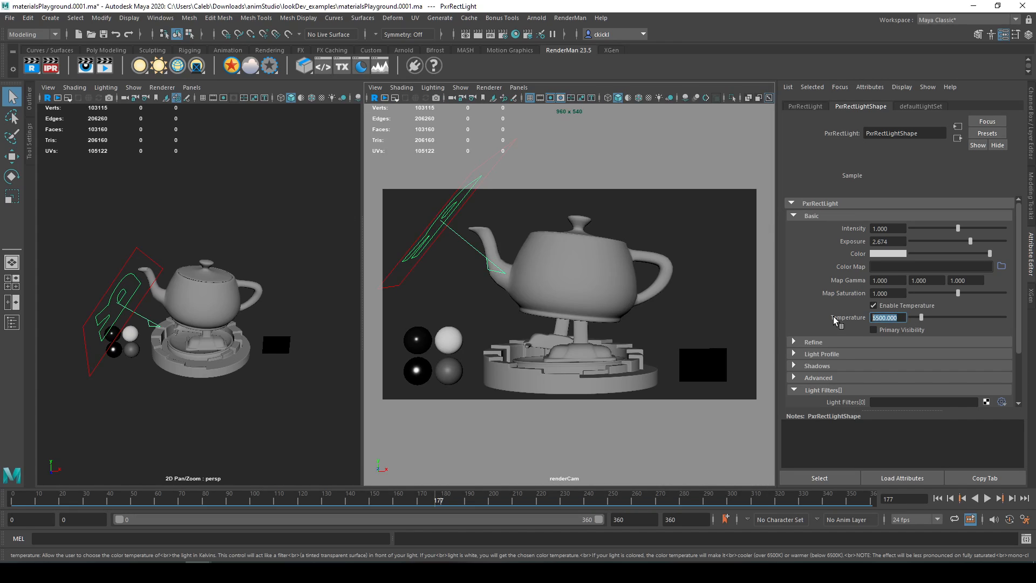
{"action": "left_click", "coordinate": [330, 572]}
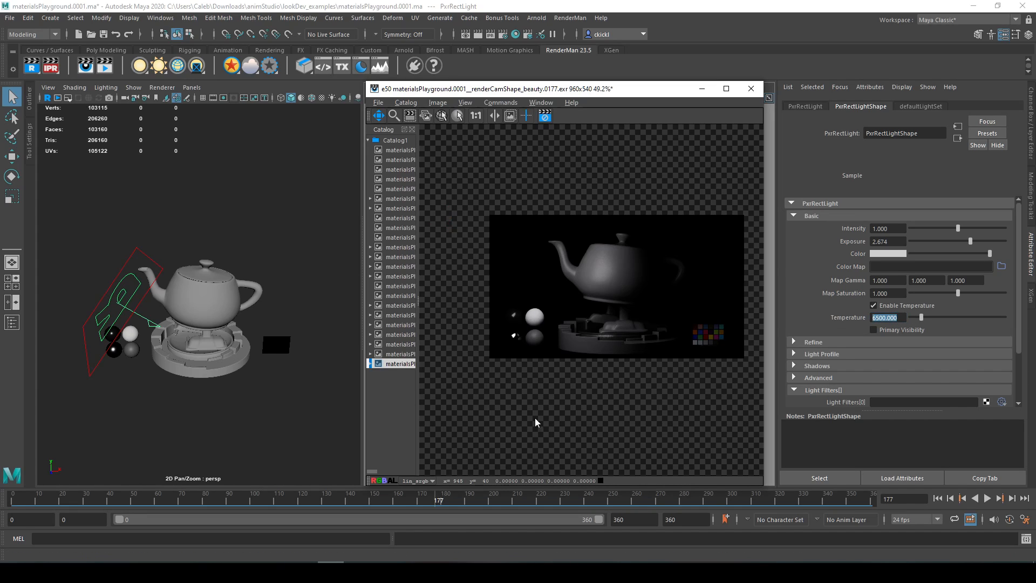
Turn the image viewer's Window Always On Top option off and on again.
{"action": "left_click", "coordinate": [540, 102]}
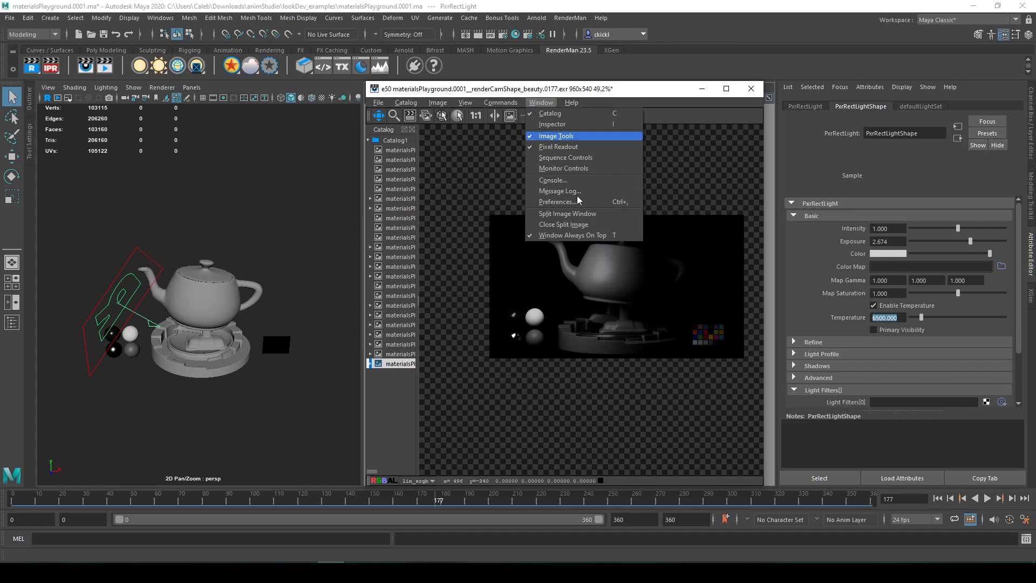
{"action": "left_click", "coordinate": [582, 235]}
{"action": "left_click", "coordinate": [541, 102]}
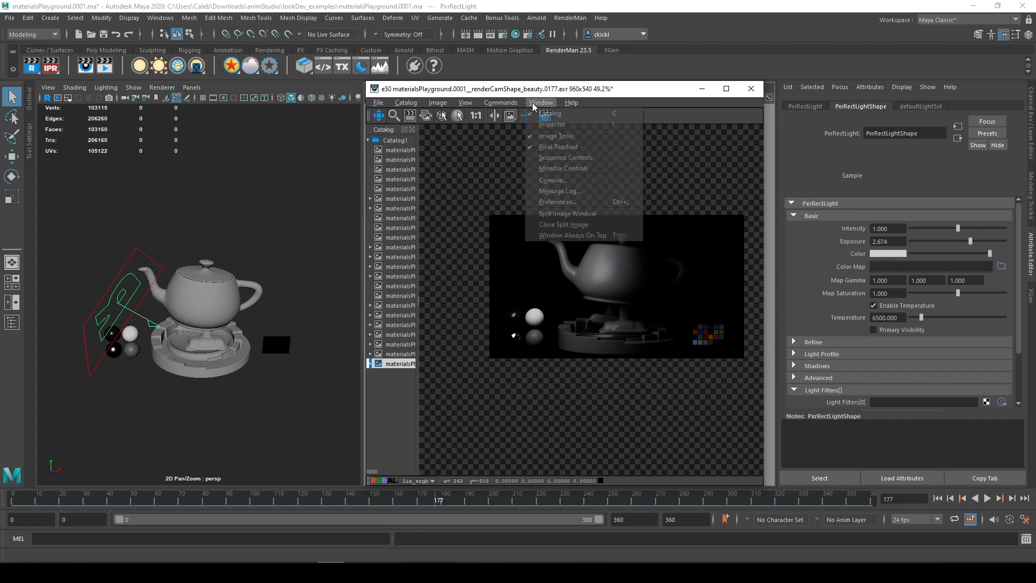
{"action": "left_click", "coordinate": [582, 236]}
{"action": "left_click", "coordinate": [859, 179]}
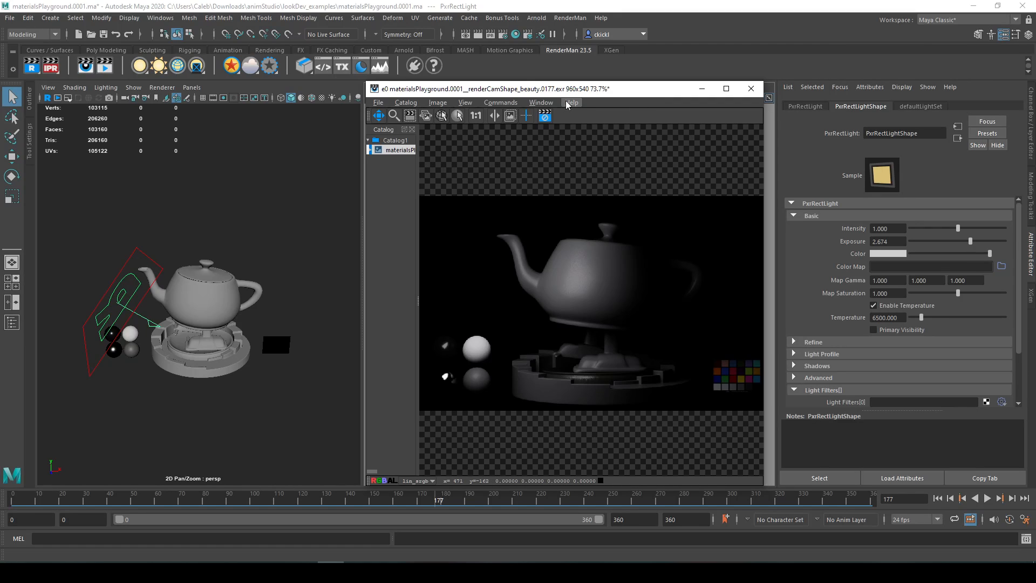
Turn off Window Always On Top for the image viewer and bring the viewer back in front of Maya.
{"action": "mouse_move", "coordinate": [588, 88]}
{"action": "left_mouse_down"}
{"action": "mouse_move", "coordinate": [657, 90]}
{"action": "mouse_move", "coordinate": [591, 86]}
{"action": "left_mouse_up"}
{"action": "left_click", "coordinate": [550, 101]}
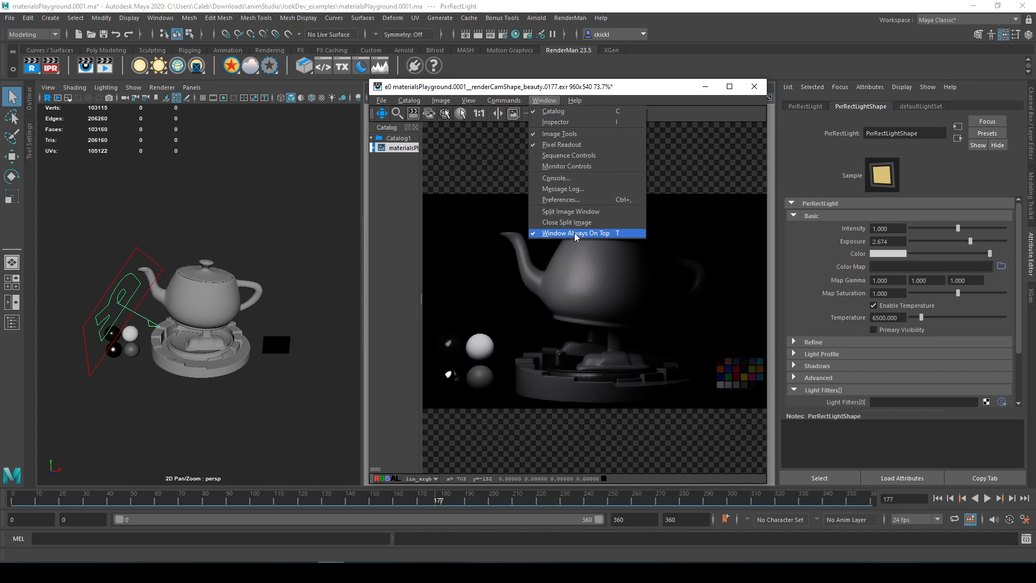
{"action": "left_click", "coordinate": [598, 233]}
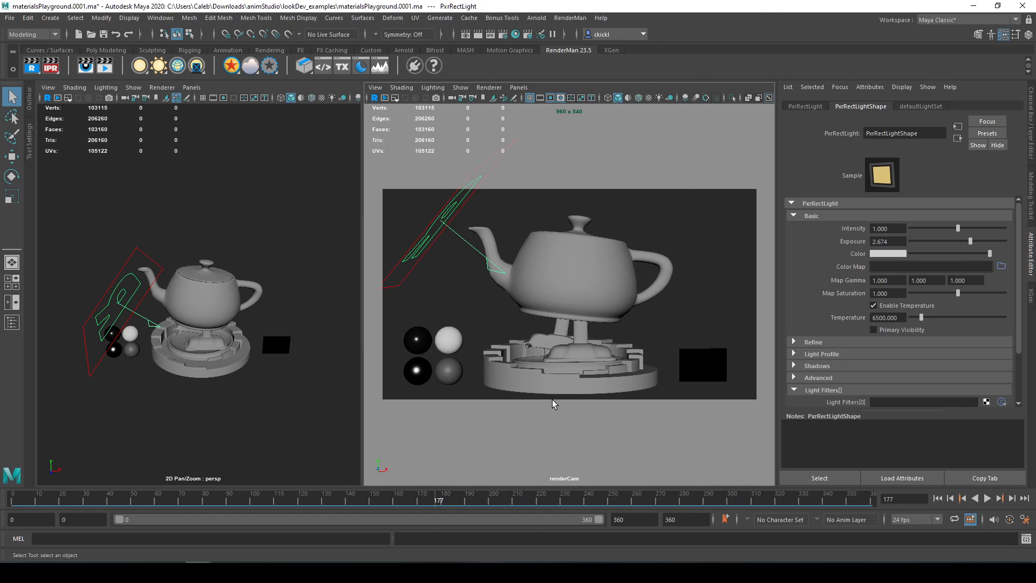
{"action": "left_click", "coordinate": [330, 572]}
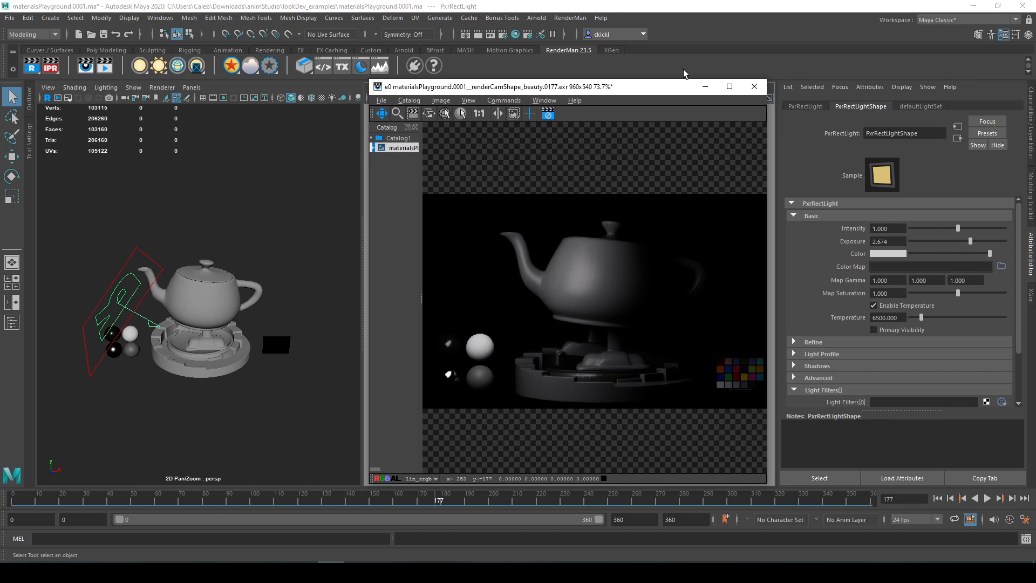
Shrink the Maya window and move the image viewer beside it so both are visible side by side.
{"action": "left_click_drag", "start_coordinate": [629, 95], "coordinate": [299, 79]}
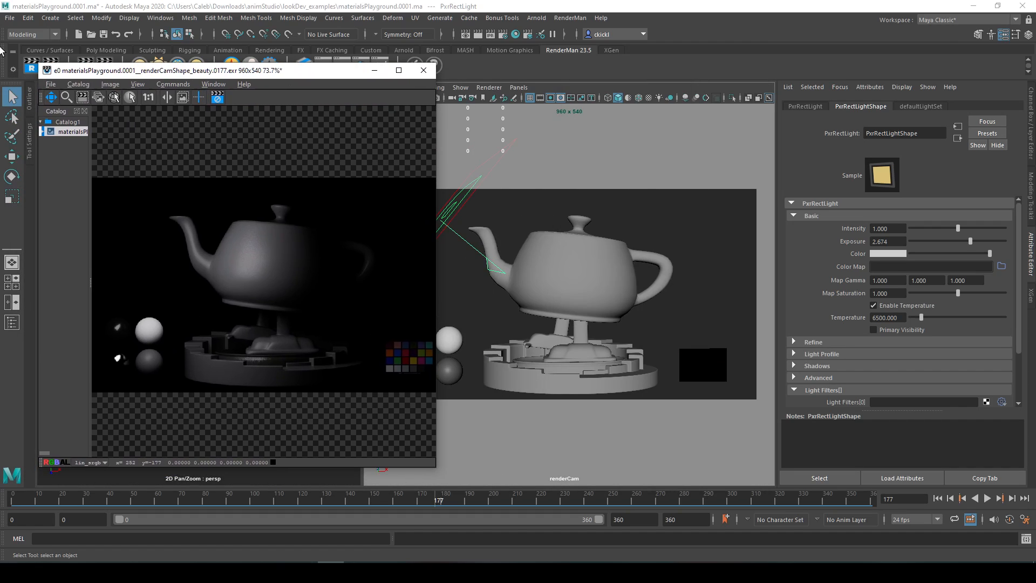
{"action": "left_click_drag", "start_coordinate": [20, 4], "coordinate": [365, 14]}
{"action": "left_click_drag", "start_coordinate": [327, 181], "coordinate": [423, 180]}
{"action": "left_click_drag", "start_coordinate": [346, 78], "coordinate": [298, 18]}
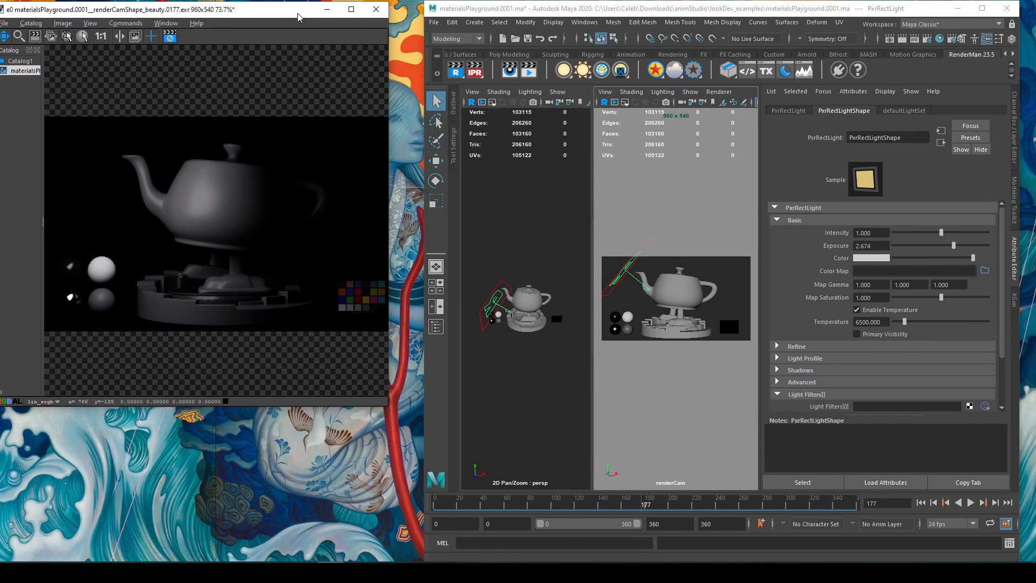